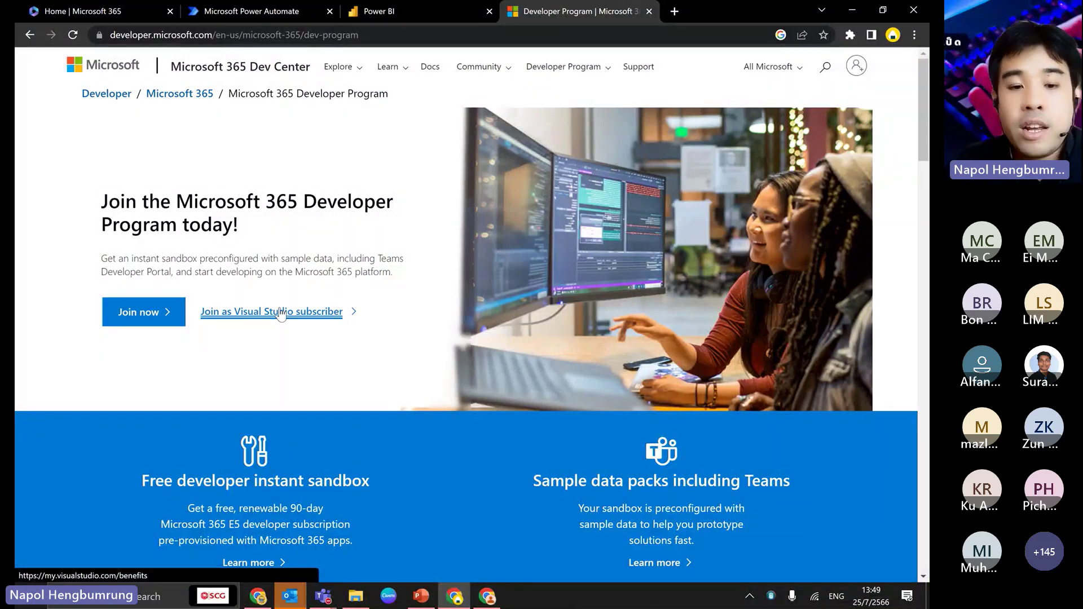
# - Review the Developer Program's sandbox benefits, then switch to the Microsoft 365 home tab
pyautogui.scroll(-1, 285, 314)
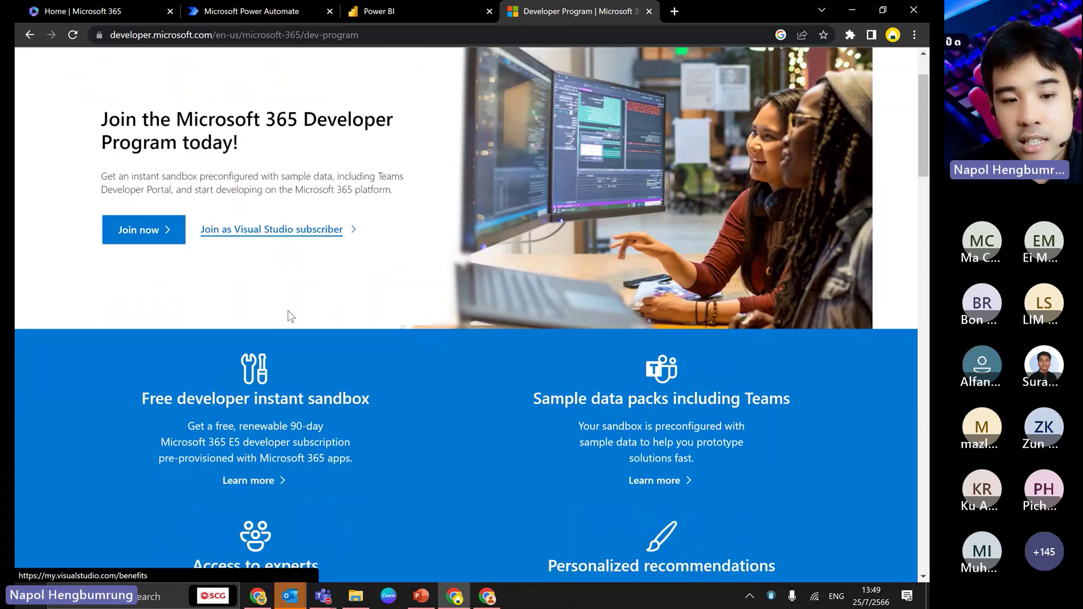
pyautogui.scroll(-1, 246, 415)
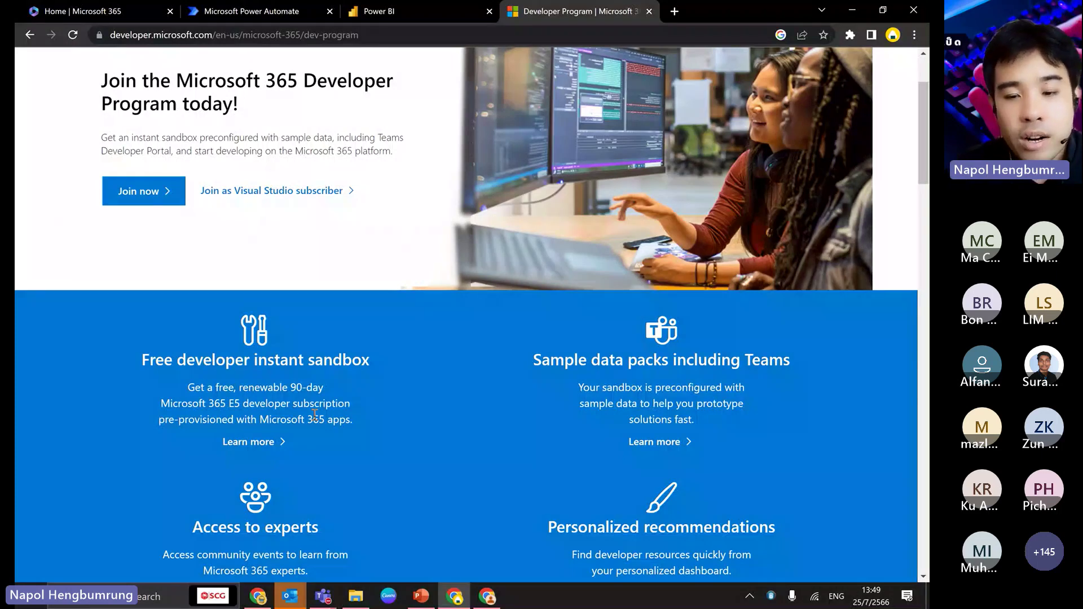
pyautogui.scroll(-2, 314, 415)
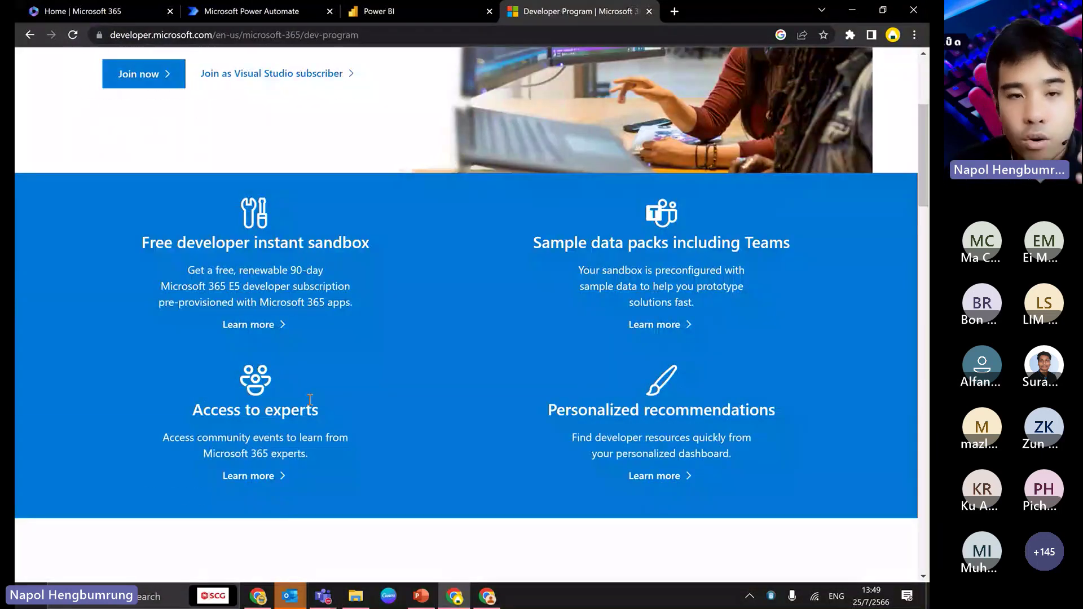
pyautogui.scroll(4, 320, 374)
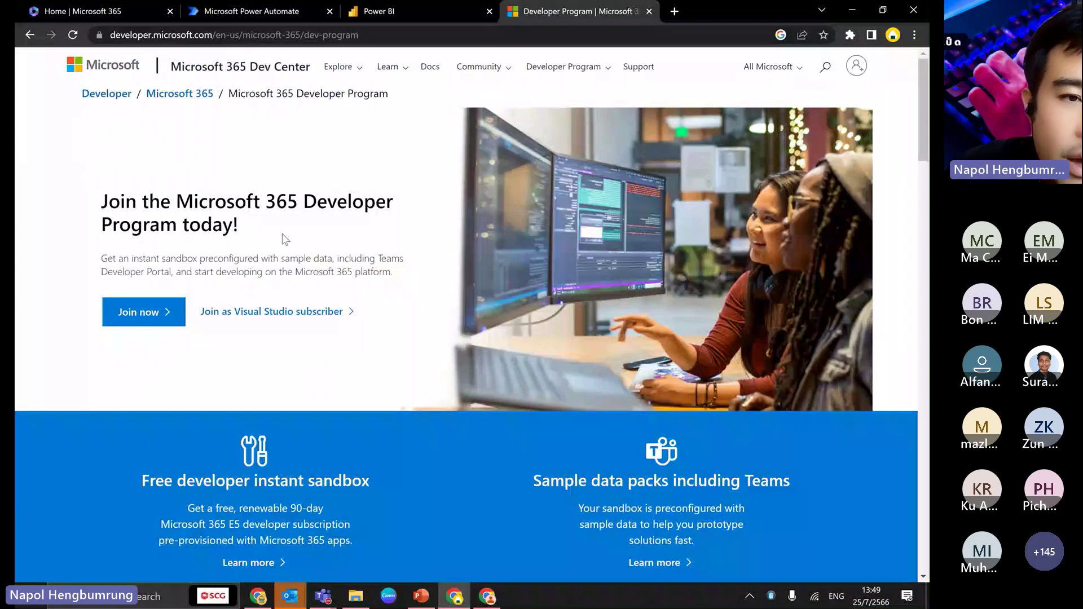
pyautogui.hotkey('ctrl', '1')
pyautogui.click(208, 32)
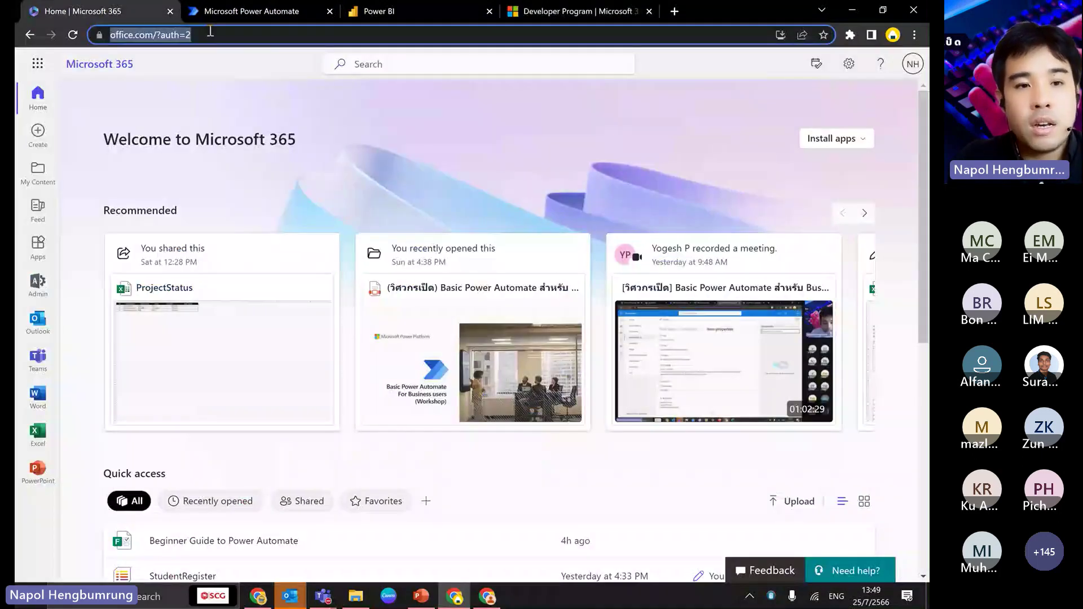
# - Reload office.com and launch Power Automate from the app launcher
pyautogui.write('office.com')
pyautogui.press('Return')
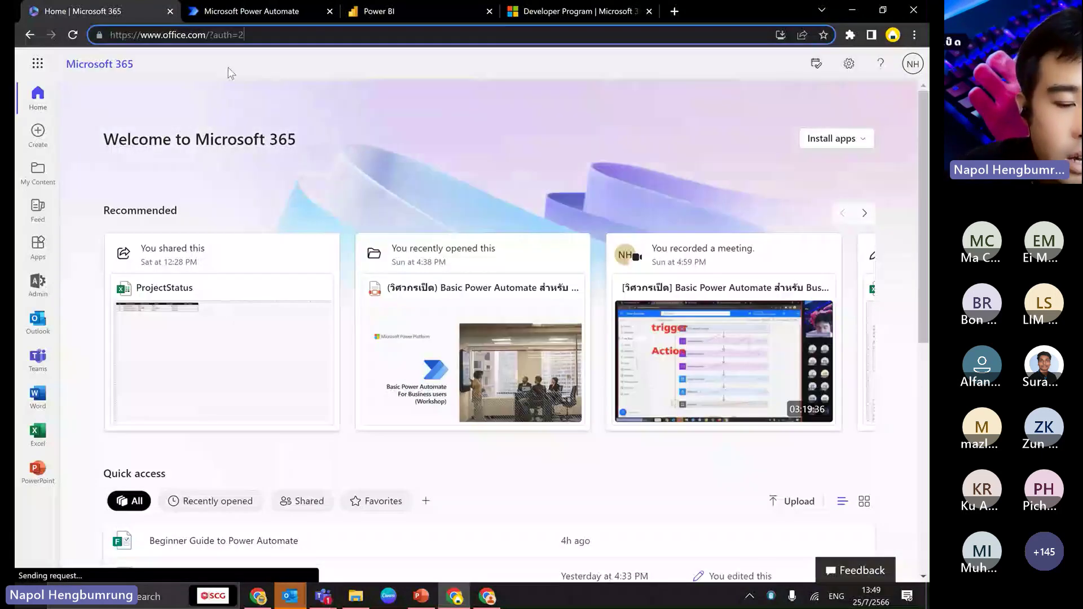
pyautogui.press('super+plus')
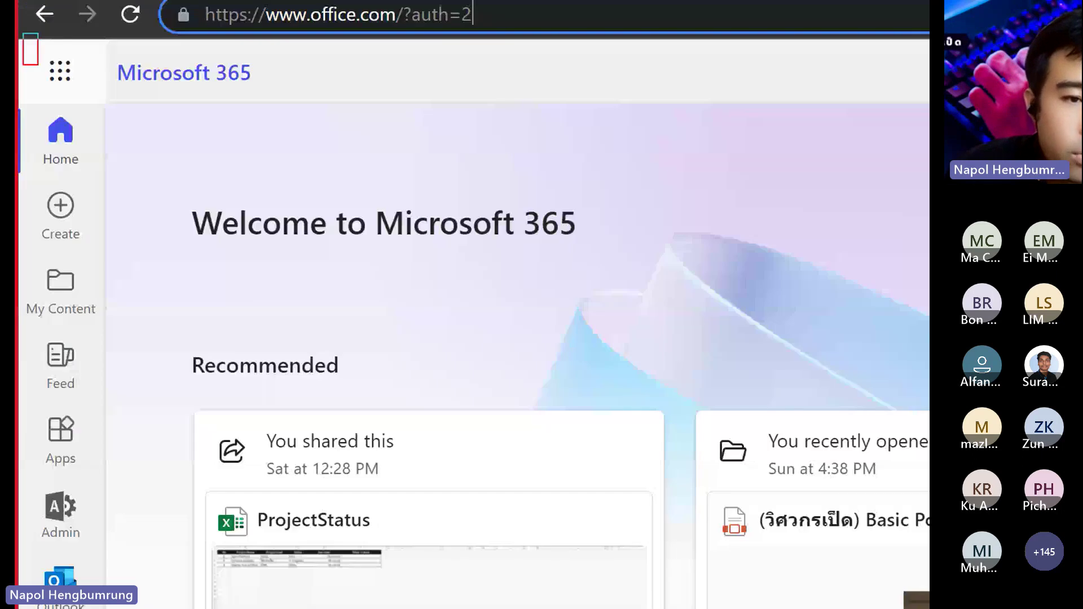
pyautogui.press('super+minus')
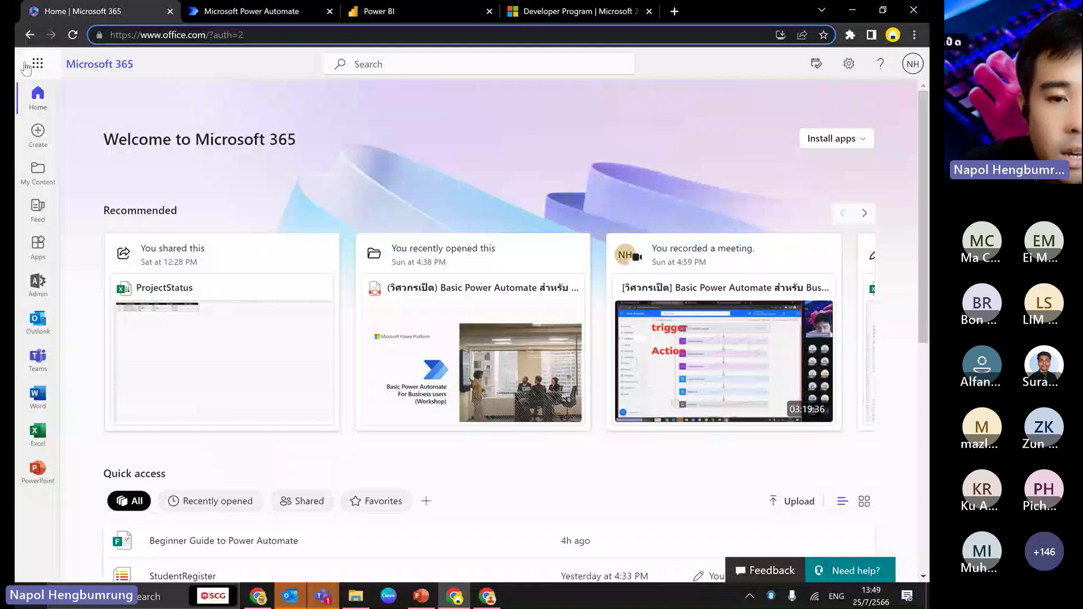
pyautogui.click(35, 64)
pyautogui.click(161, 215)
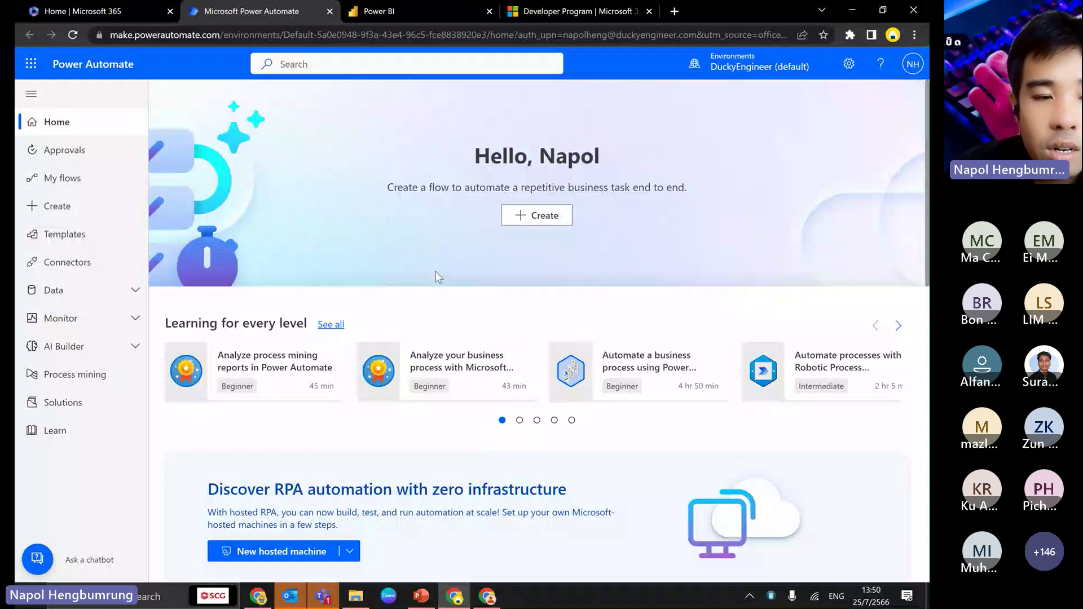
# - Look over the Power Automate home page and cycle through the open browser tabs
pyautogui.scroll(-1, 435, 276)
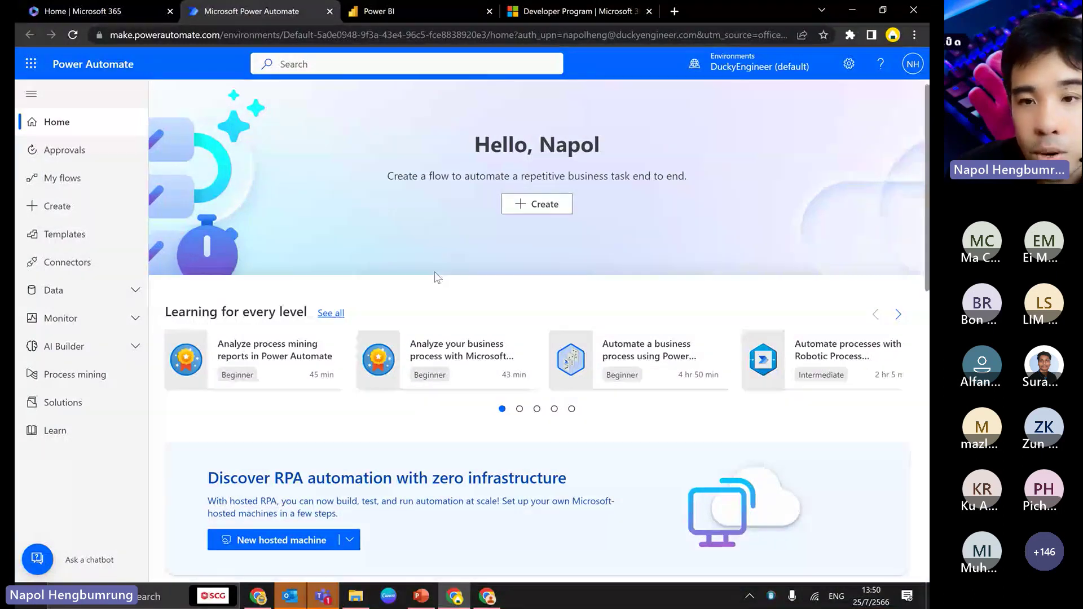
pyautogui.scroll(1, 767, 101)
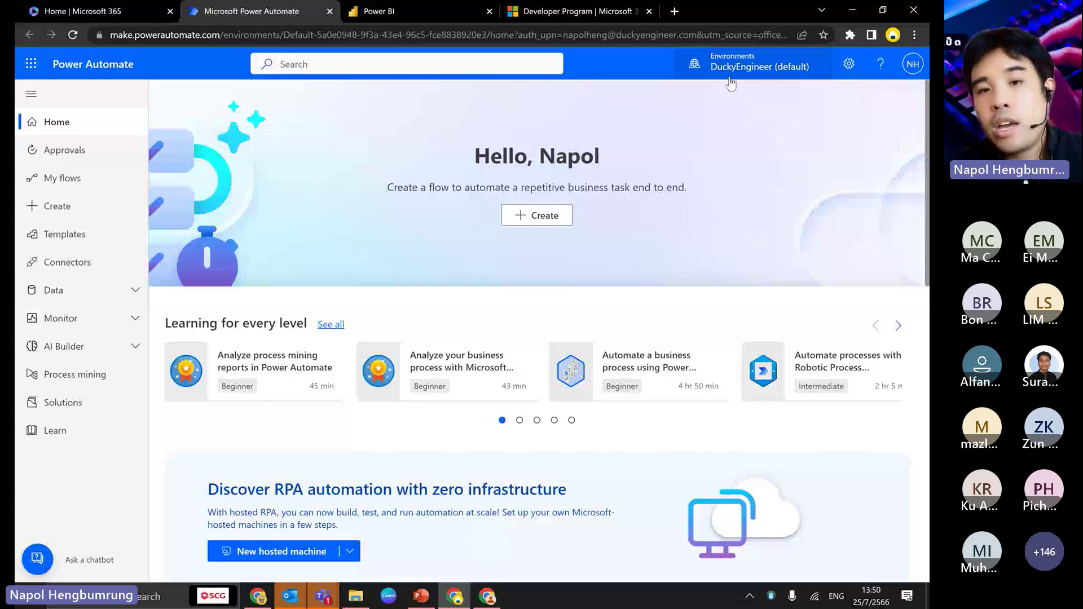
pyautogui.click(588, 13)
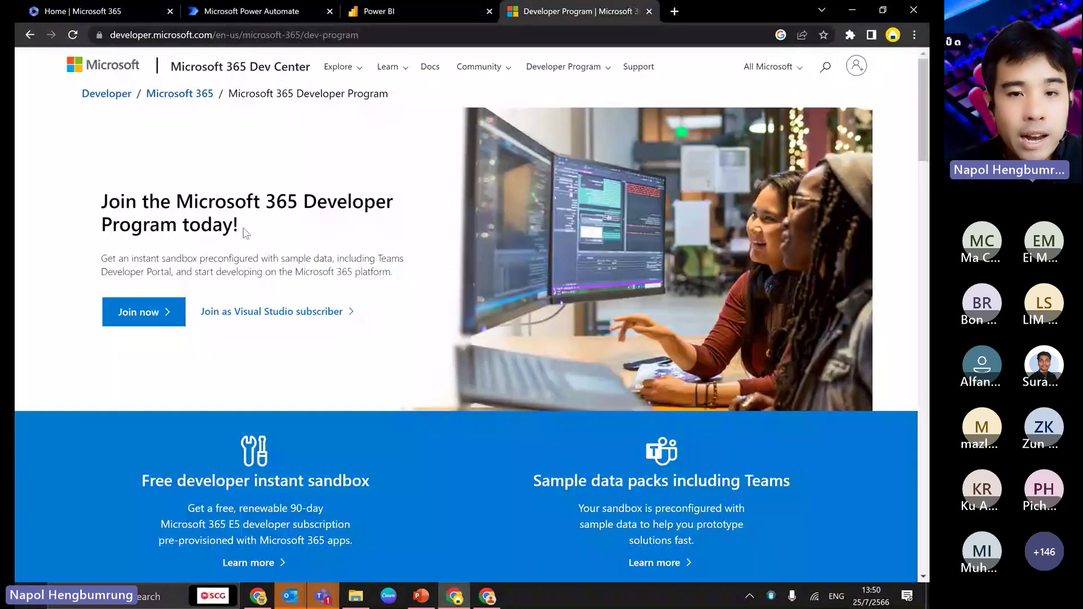
pyautogui.click(111, 8)
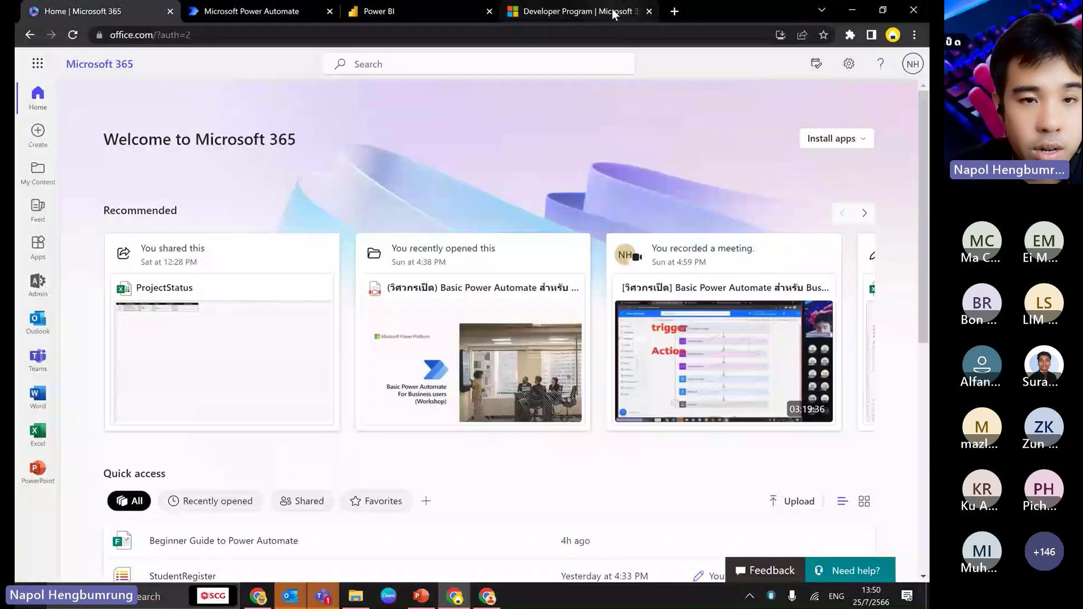
pyautogui.hotkey('ctrl', 'Tab')
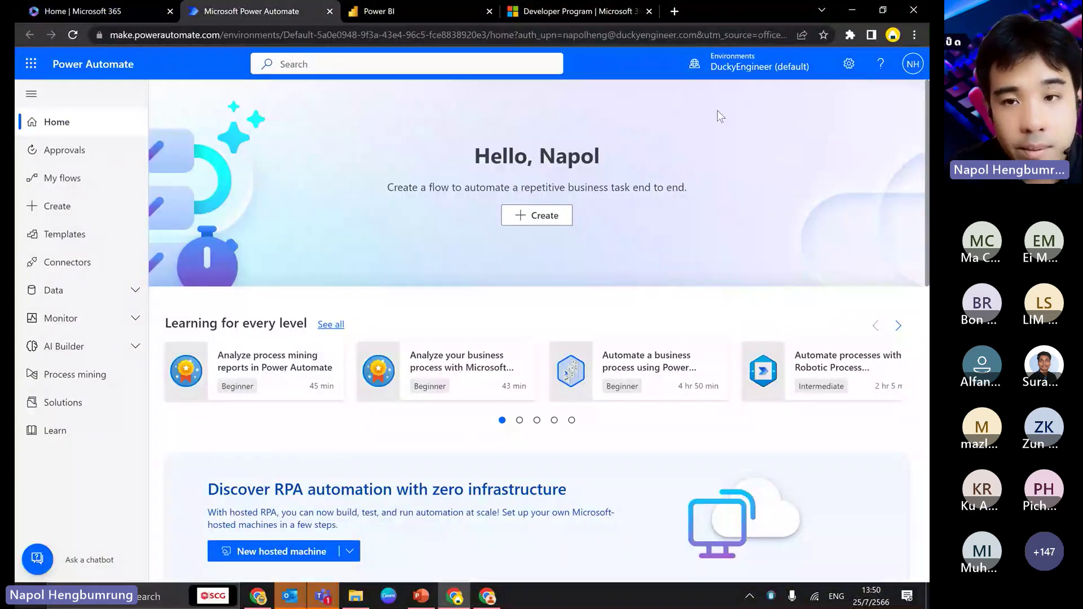
pyautogui.click(674, 12)
pyautogui.click(737, 11)
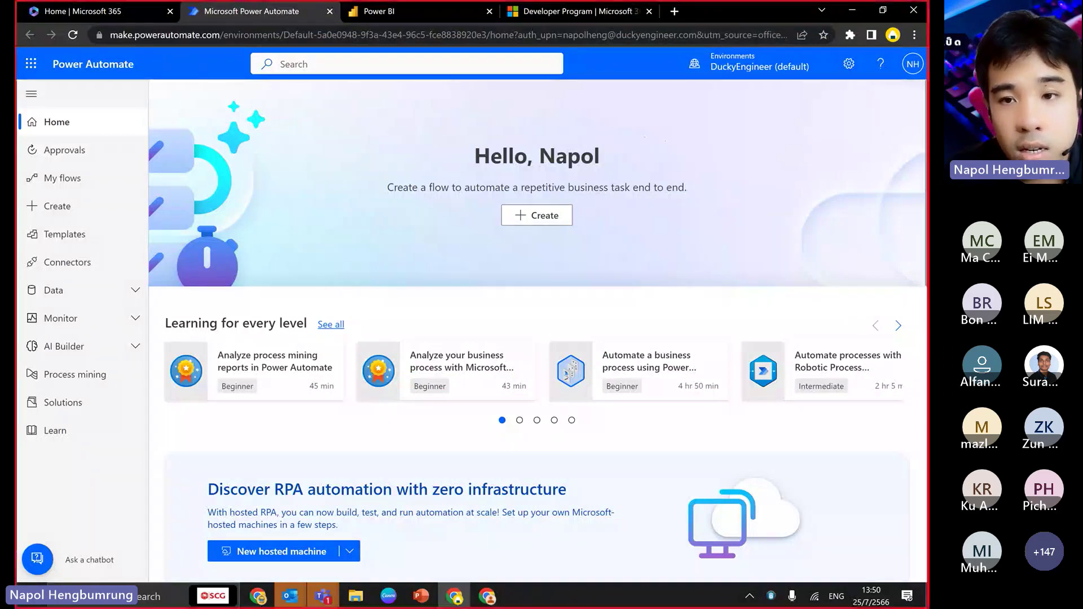
# - Type 'USA' into a field on the home page, dismiss it, and revisit the other tabs
pyautogui.press('t')
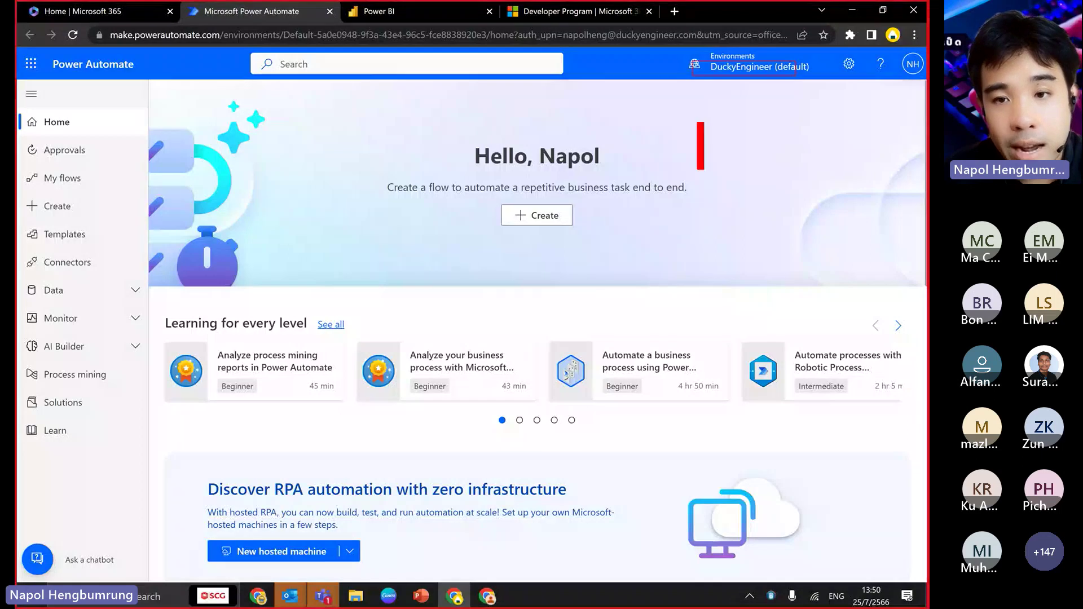
pyautogui.click(692, 97)
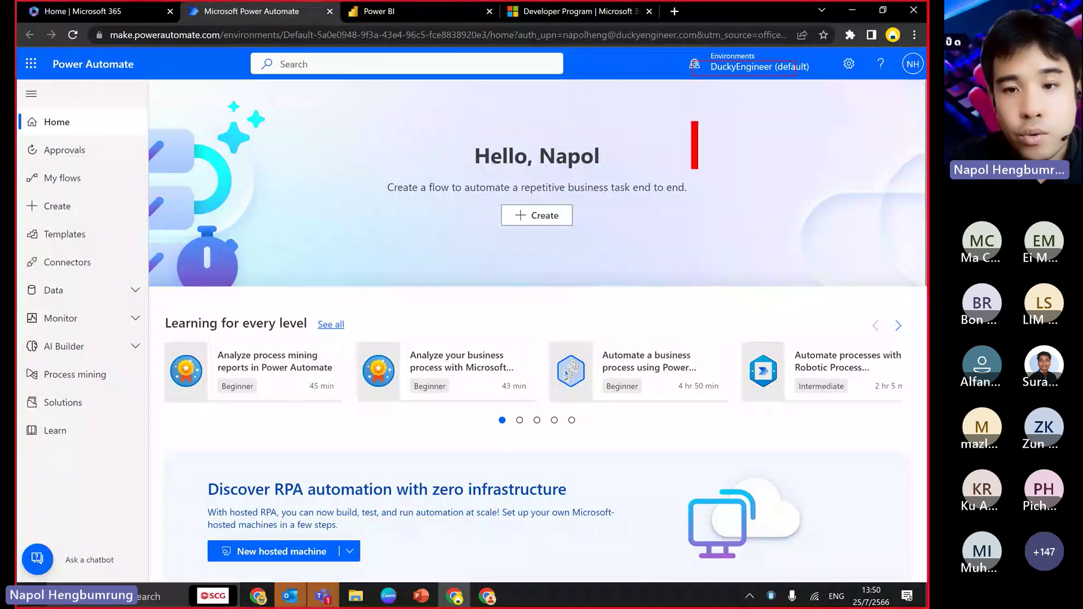
pyautogui.write('USA')
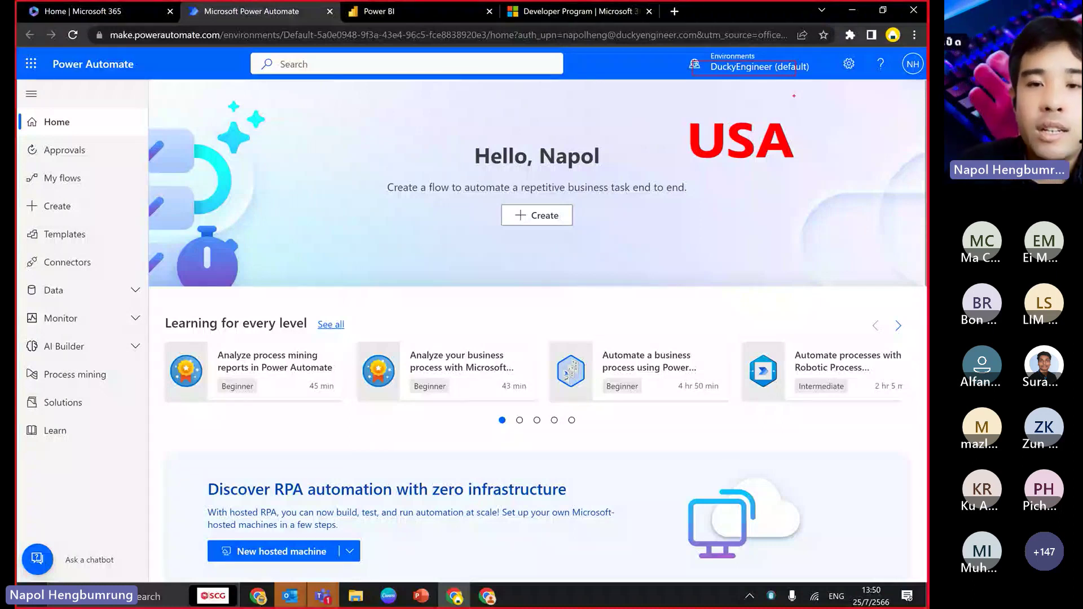
pyautogui.press('Escape')
pyautogui.click(533, 39)
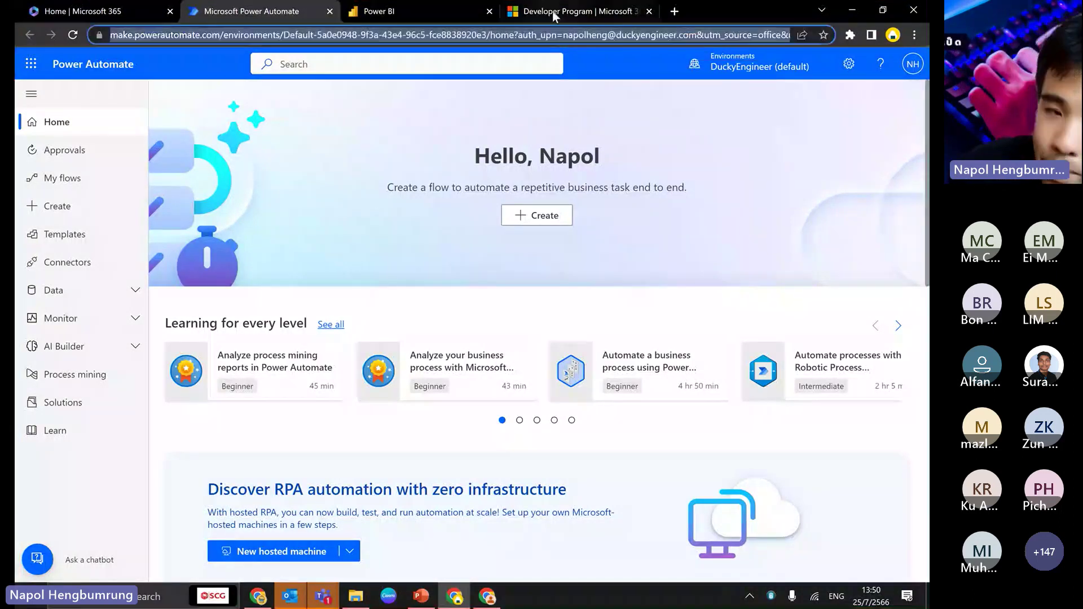
pyautogui.click(554, 13)
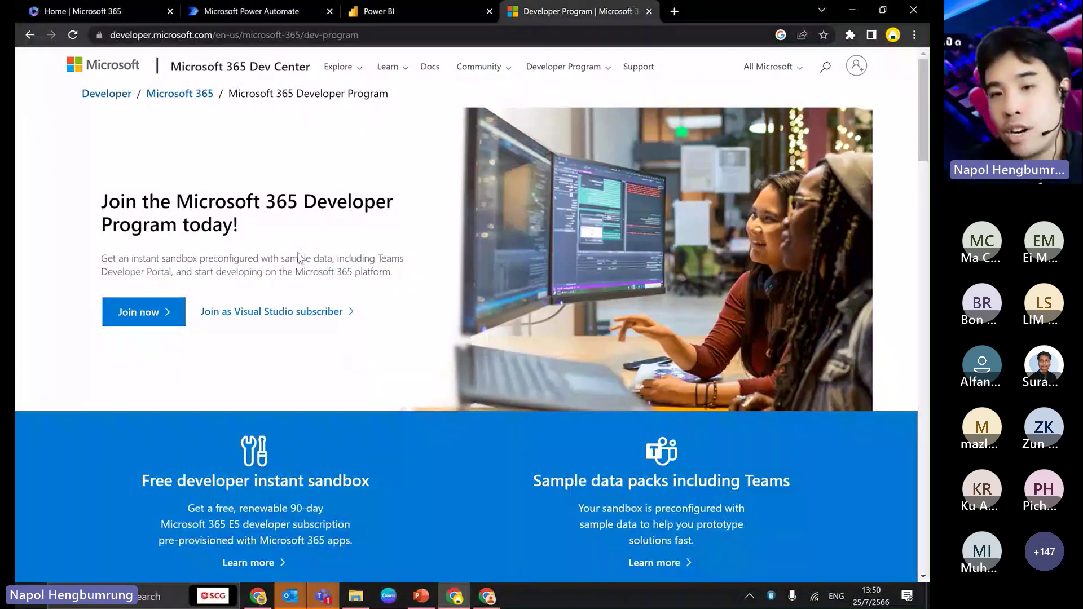
pyautogui.click(282, 7)
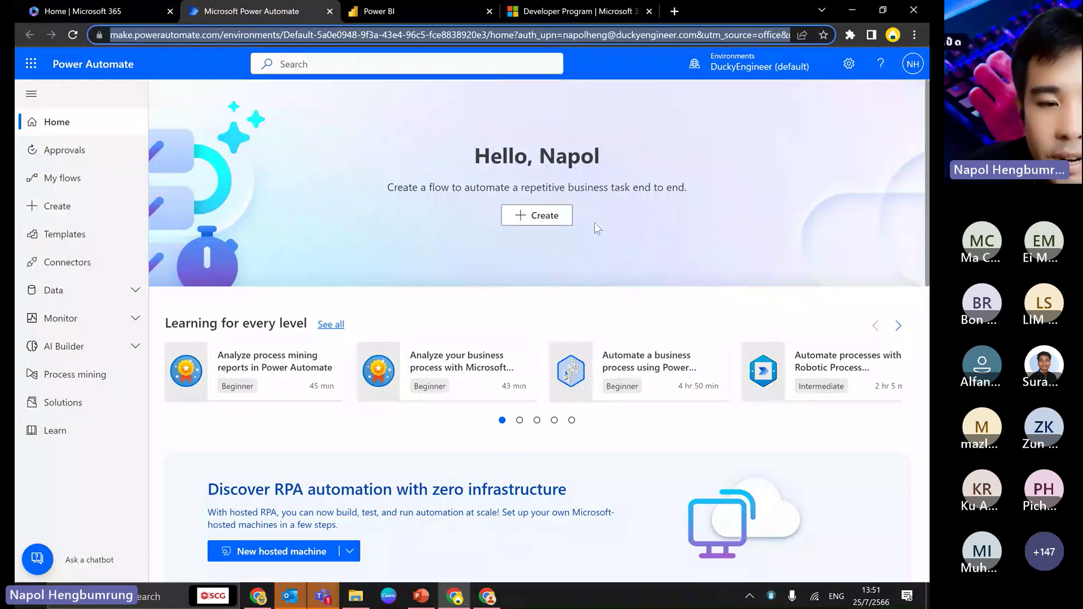
# - Browse the Learning carousel and open the process mining reports module in a new tab
pyautogui.scroll(-1, 323, 343)
pyautogui.scroll(-1, 320, 342)
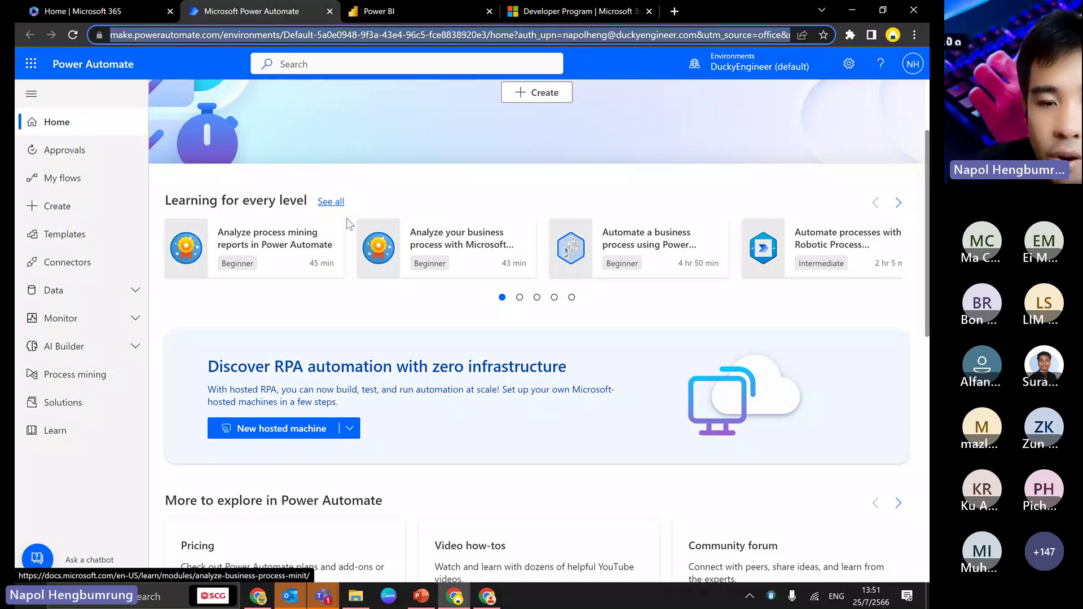
pyautogui.click(555, 297)
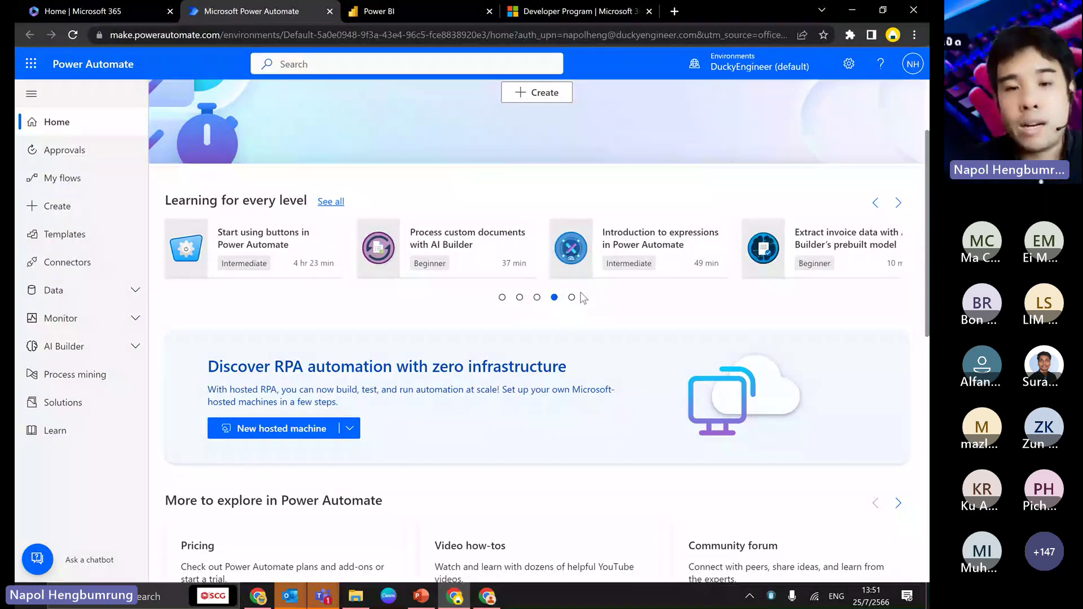
pyautogui.click(502, 297)
pyautogui.rightClick(276, 251)
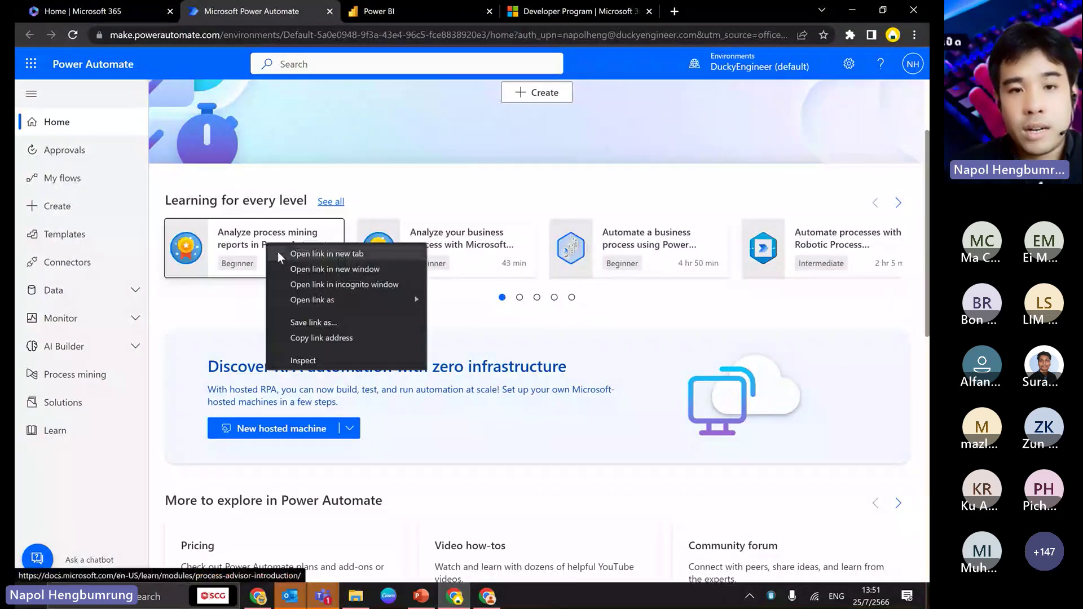
pyautogui.click(326, 254)
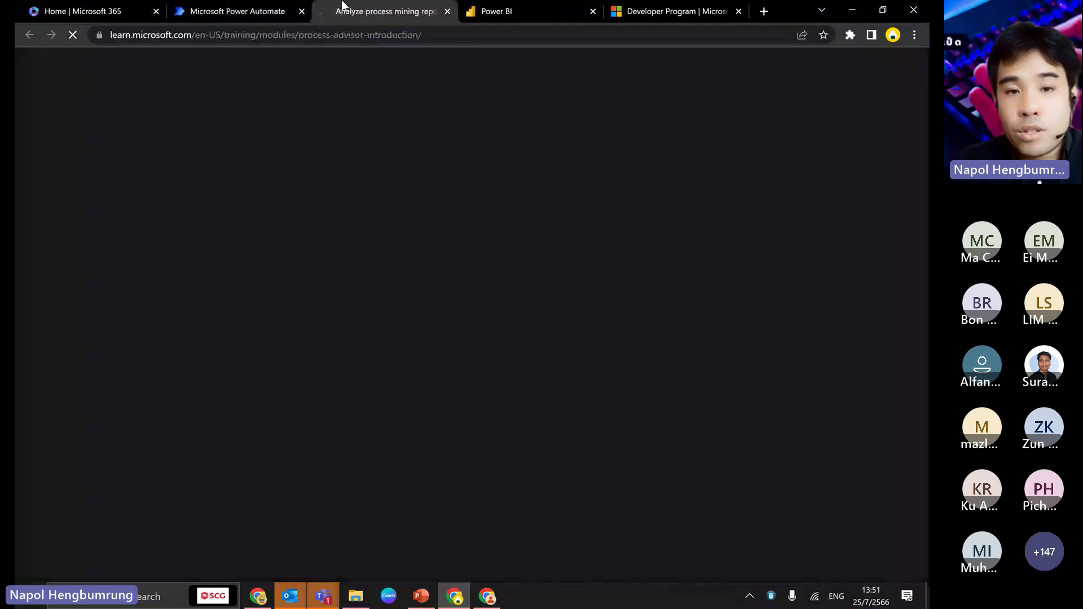
# - Scroll the Power Automate Tutorials playlist, then open Power Automate's Templates gallery
pyautogui.scroll(-2, 360, 352)
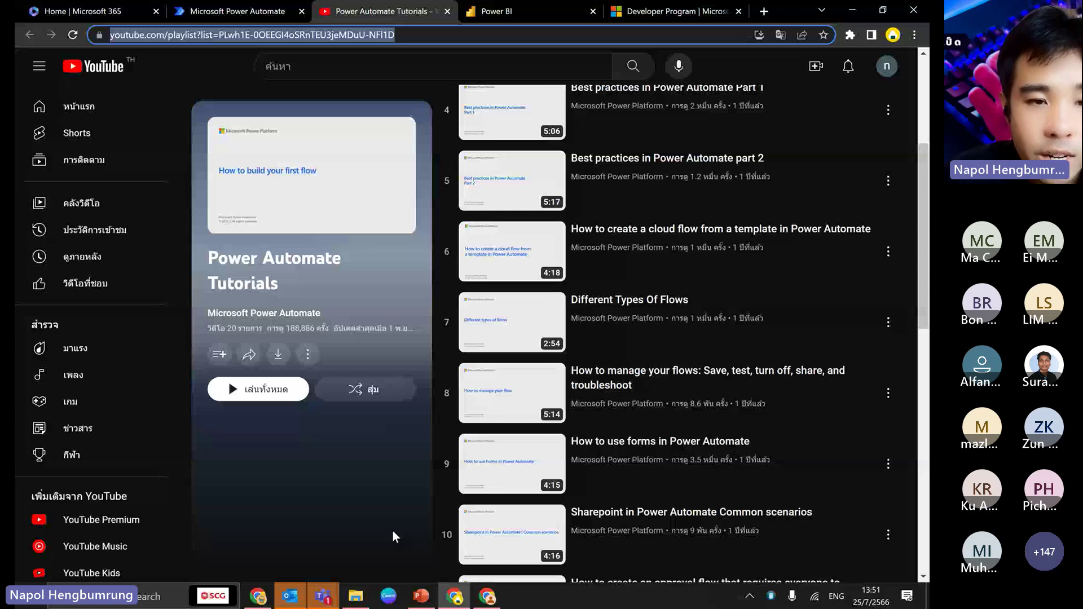
pyautogui.hotkey('ctrl', 'shift', 'Tab')
pyautogui.click(70, 234)
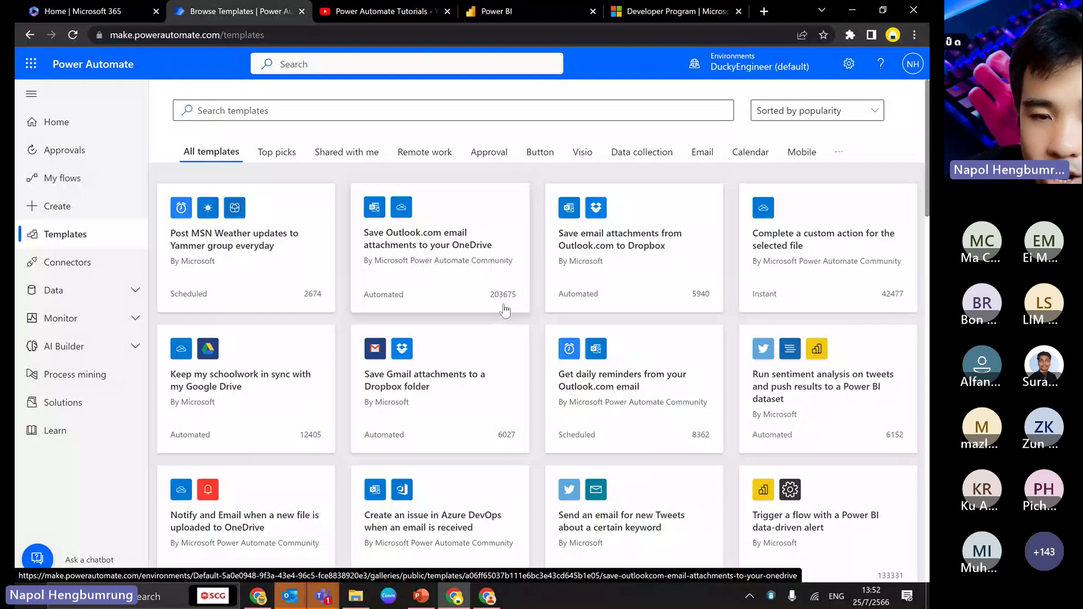
# - Open the 'Save Outlook.com email attachments to your OneDrive' template
pyautogui.click(442, 278)
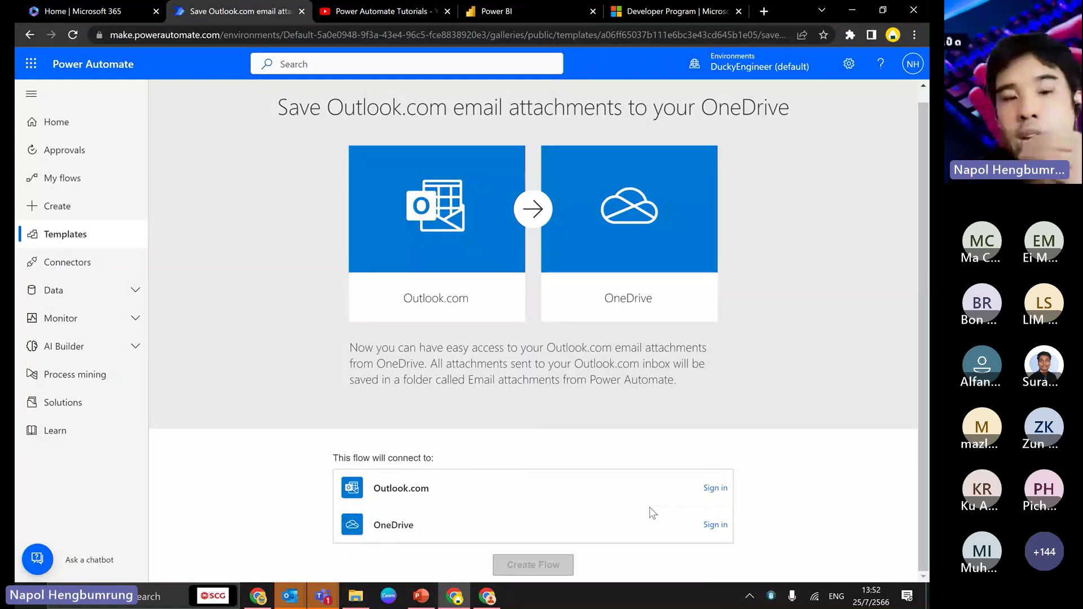
# - Start the Outlook.com and OneDrive sign-ins, enter the account e-mail, then close both sign-in windows
pyautogui.click(715, 488)
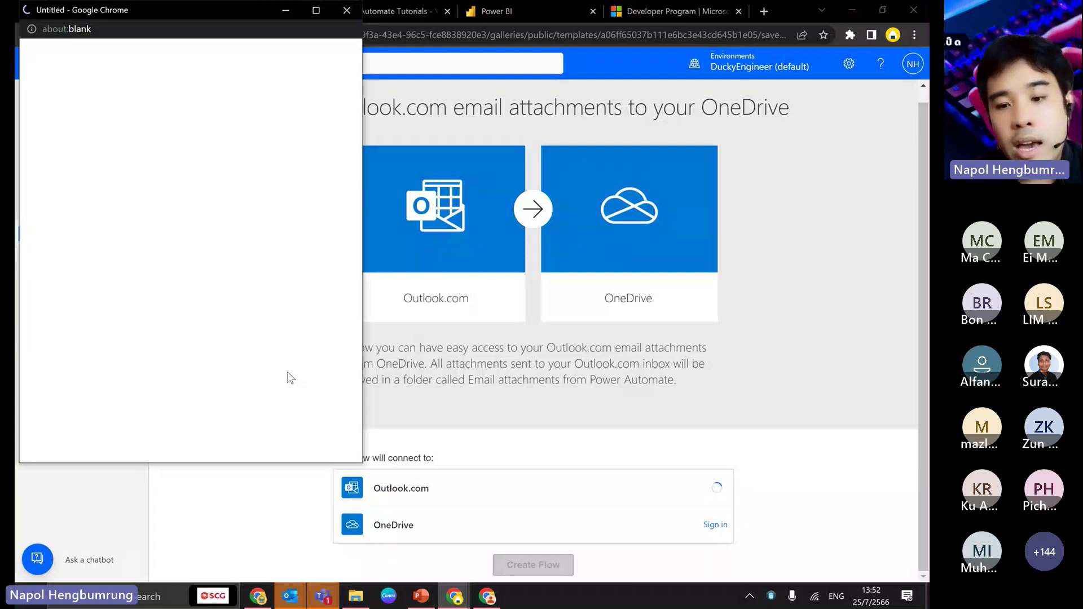
pyautogui.click(714, 526)
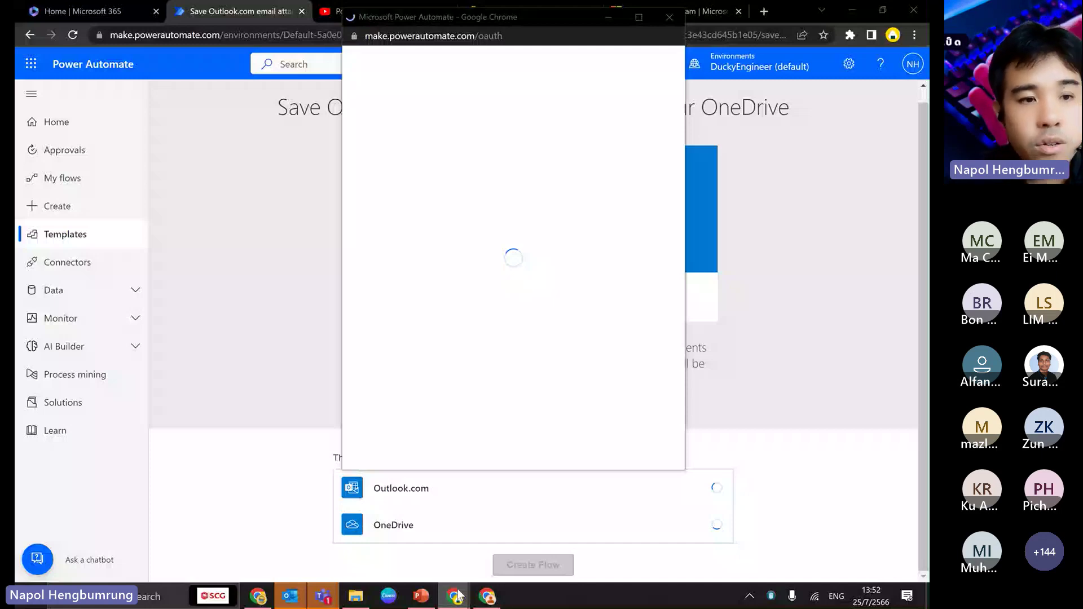
pyautogui.write('duc')
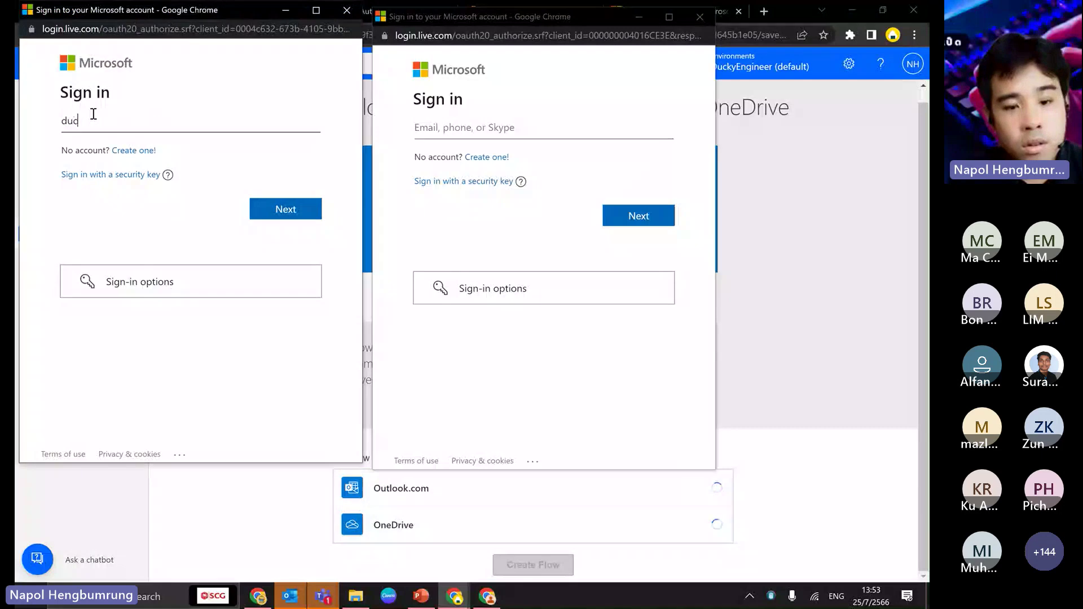
pyautogui.press('BackSpace')
pyautogui.press('BackSpace')
pyautogui.press('BackSpace')
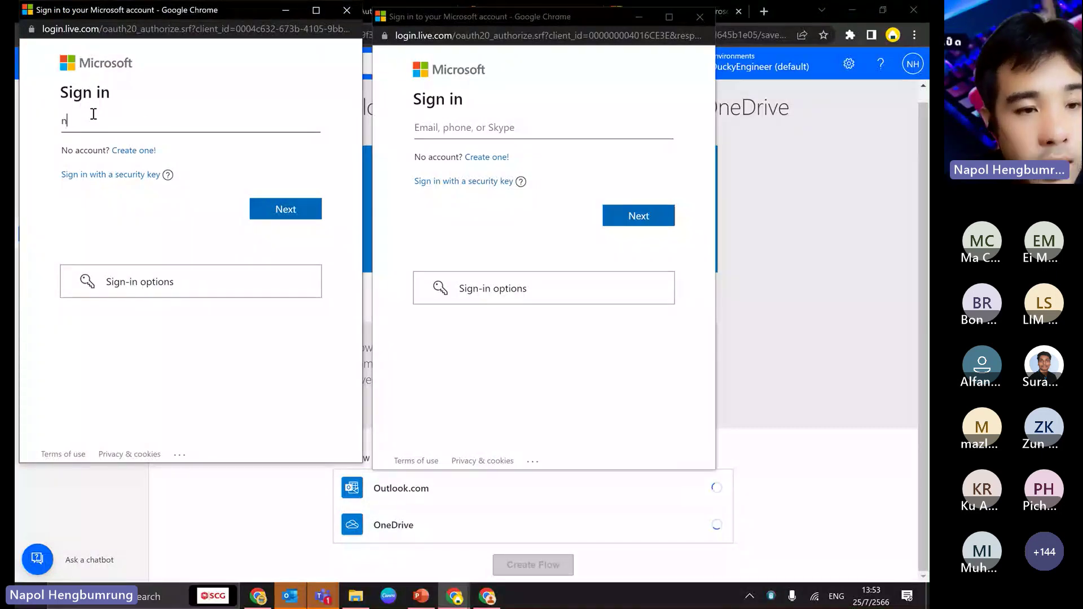
pyautogui.moveTo(93, 113); pyautogui.dragTo(352, 12)
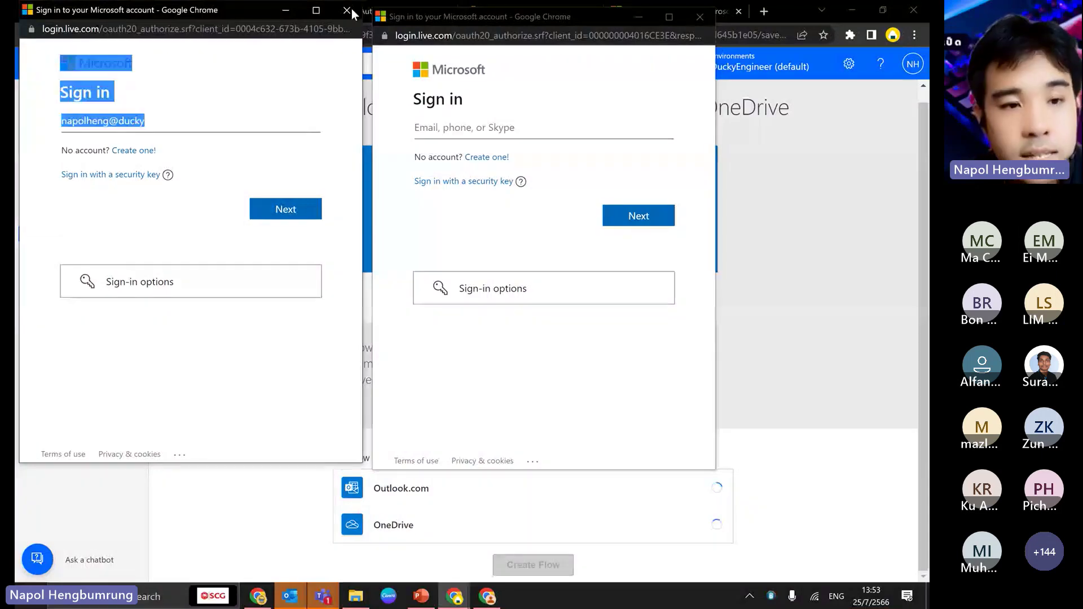
pyautogui.click(239, 141)
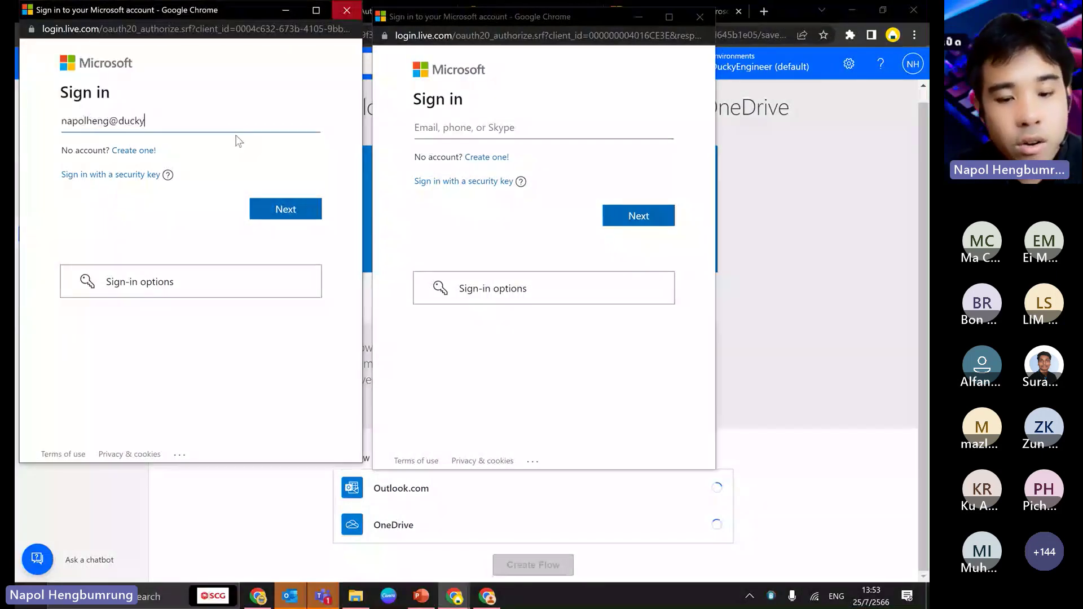
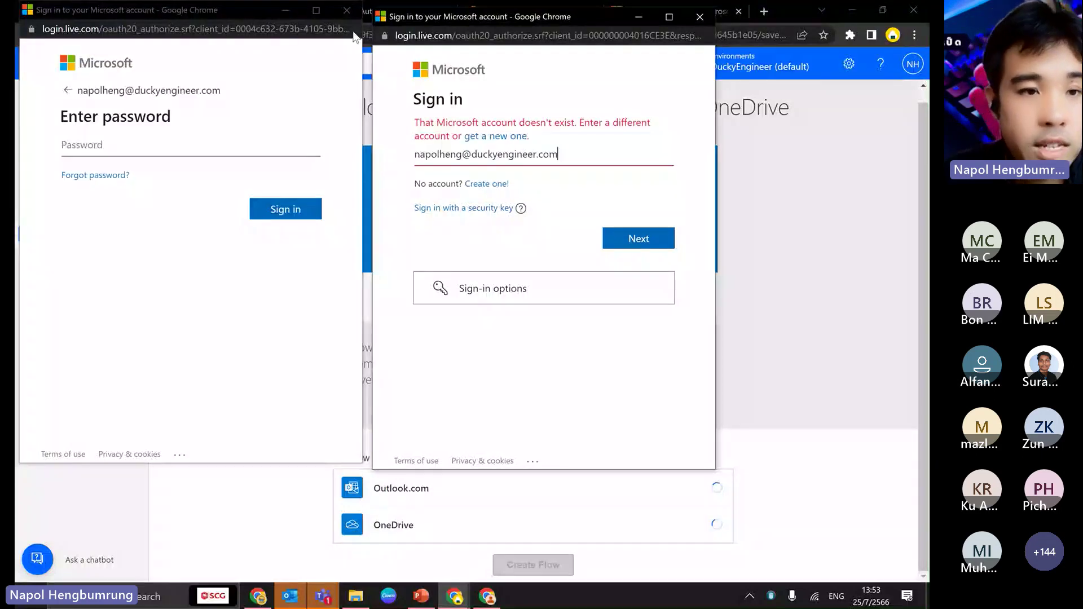
pyautogui.click(346, 11)
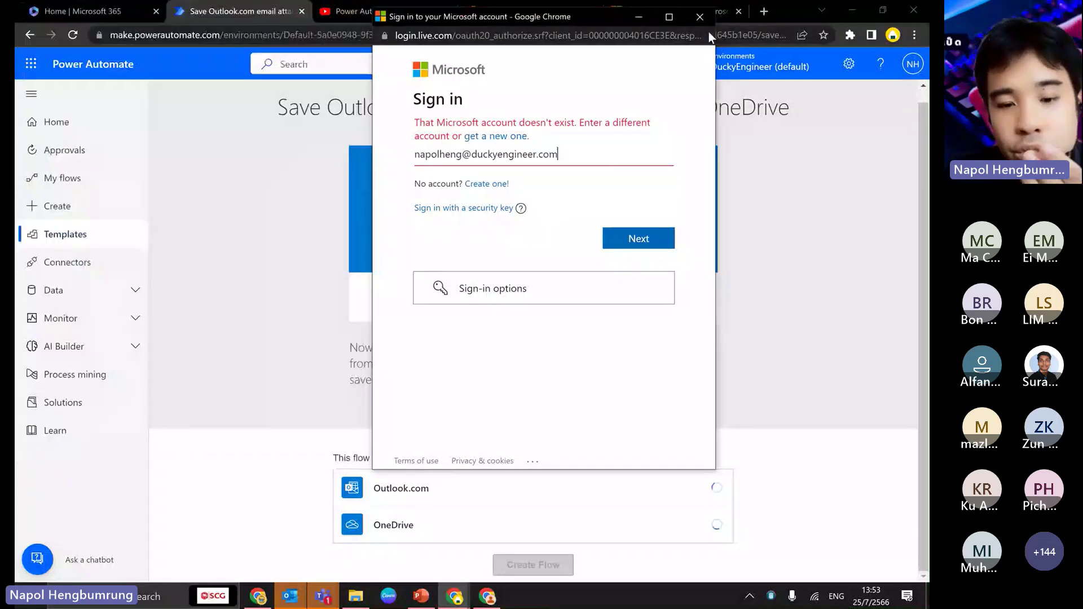
pyautogui.click(699, 17)
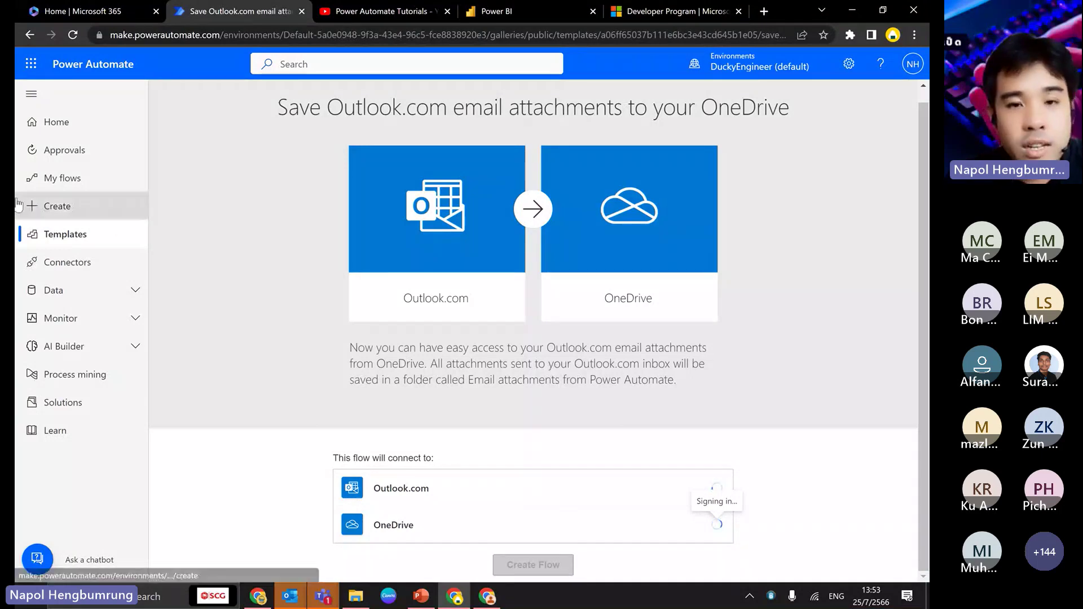
# - Open the Create page and scroll through the options for starting an instant cloud flow
pyautogui.click(62, 215)
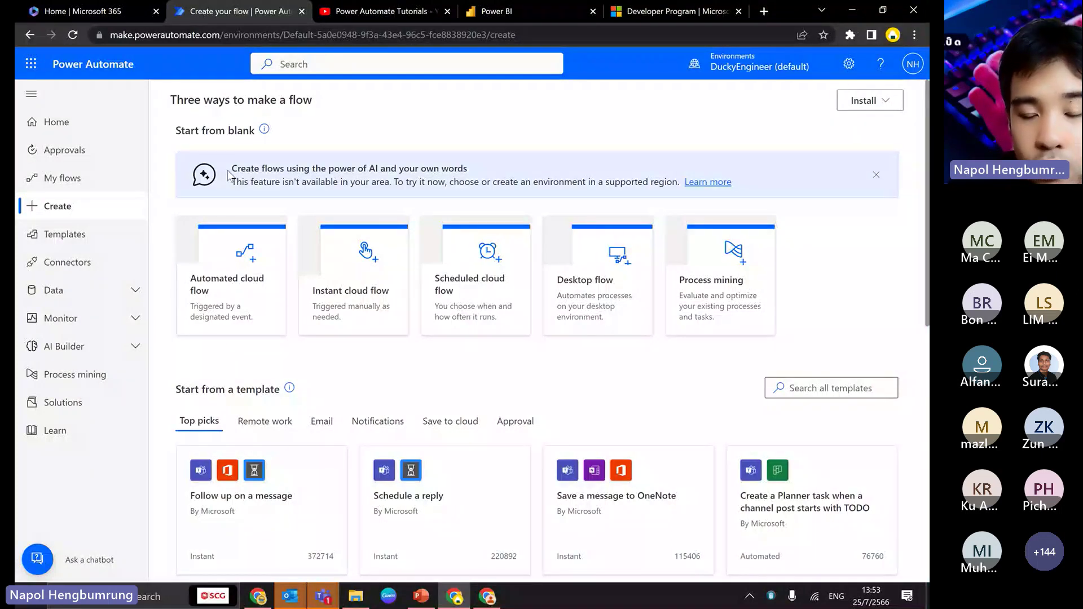
pyautogui.scroll(-2, 269, 284)
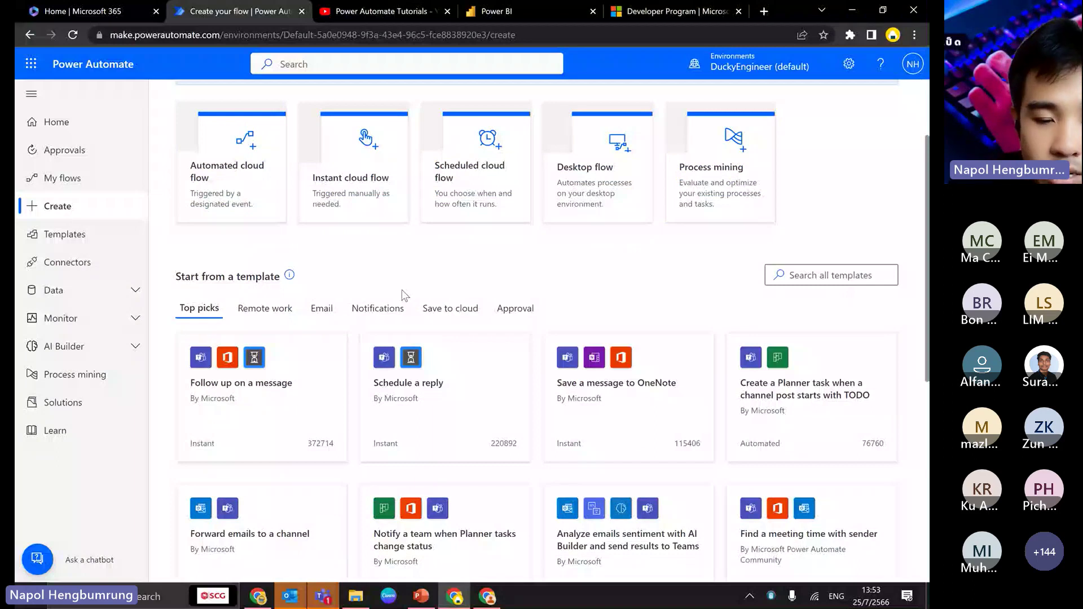
pyautogui.scroll(-6, 404, 294)
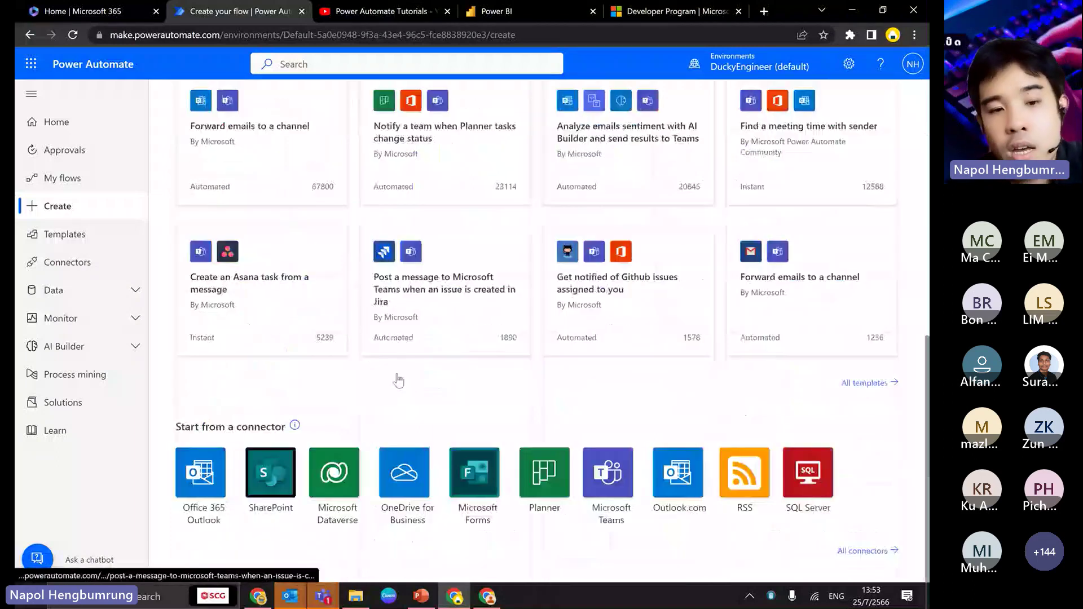
pyautogui.scroll(1, 406, 435)
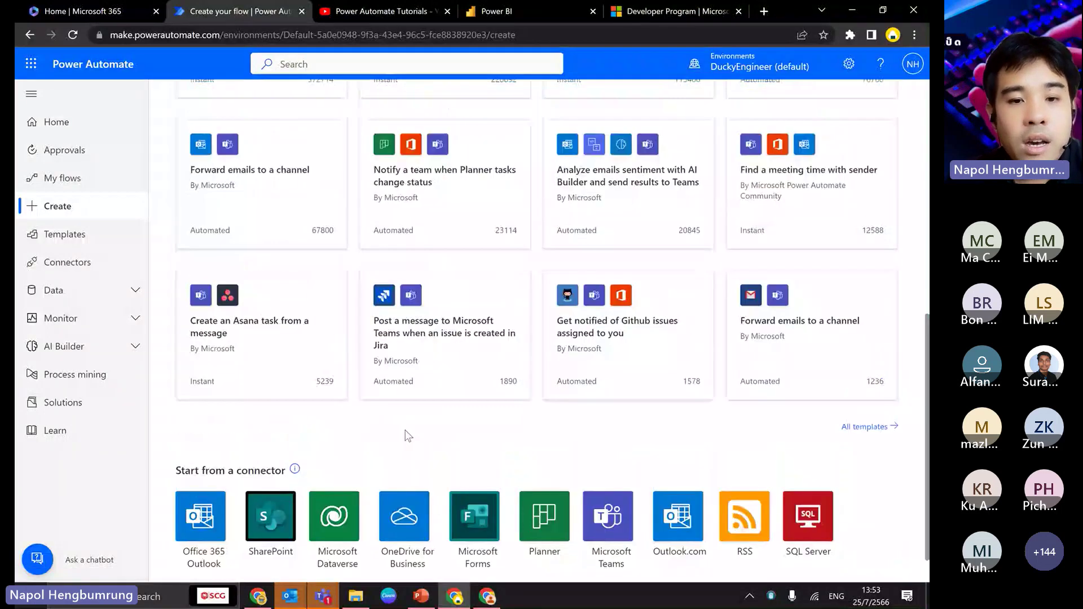
pyautogui.scroll(7, 409, 436)
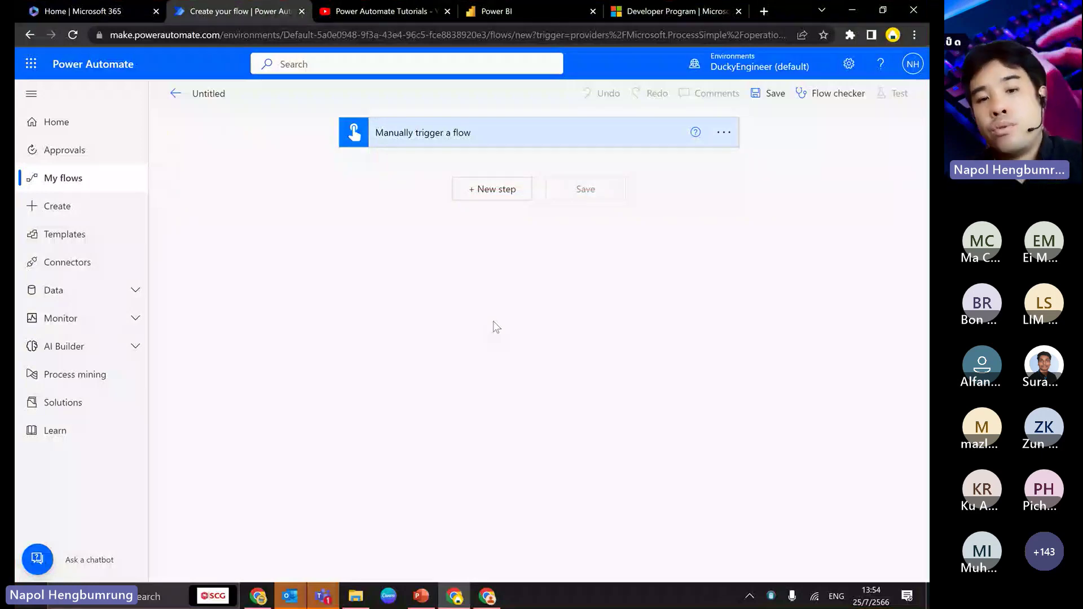
# - Search 'snnd email' and add the Office 365 Outlook Send an email (V2) action
pyautogui.click(492, 189)
pyautogui.write('sn')
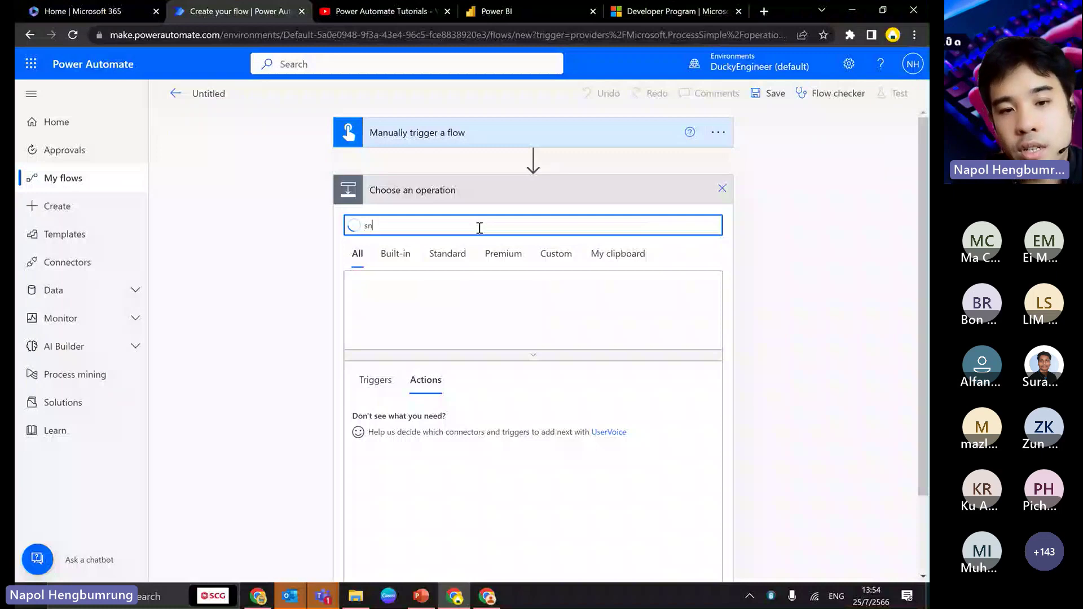
pyautogui.write('nd email')
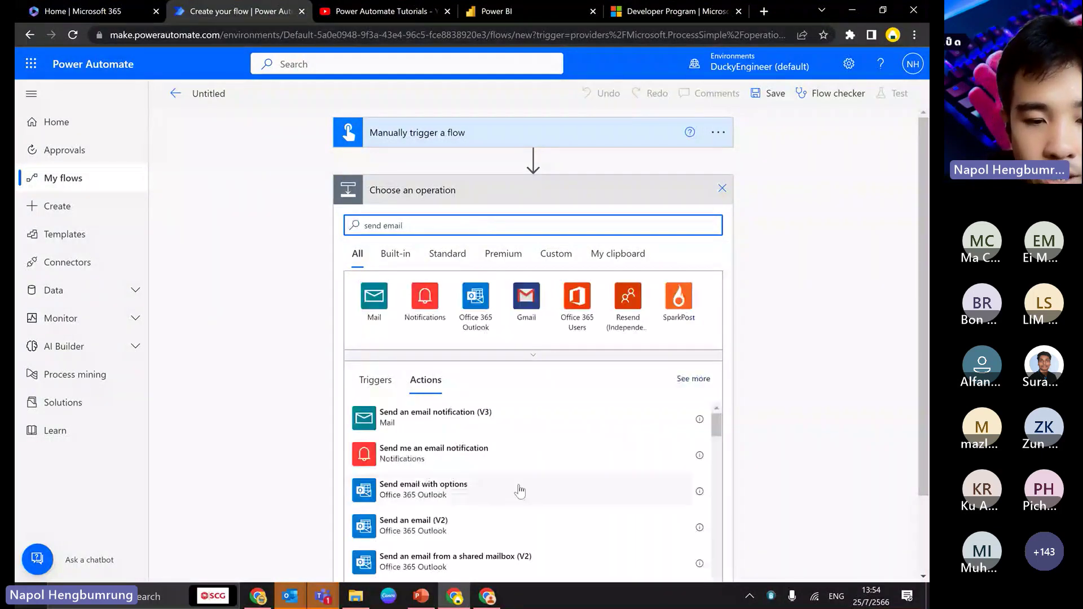
pyautogui.scroll(-2, 520, 490)
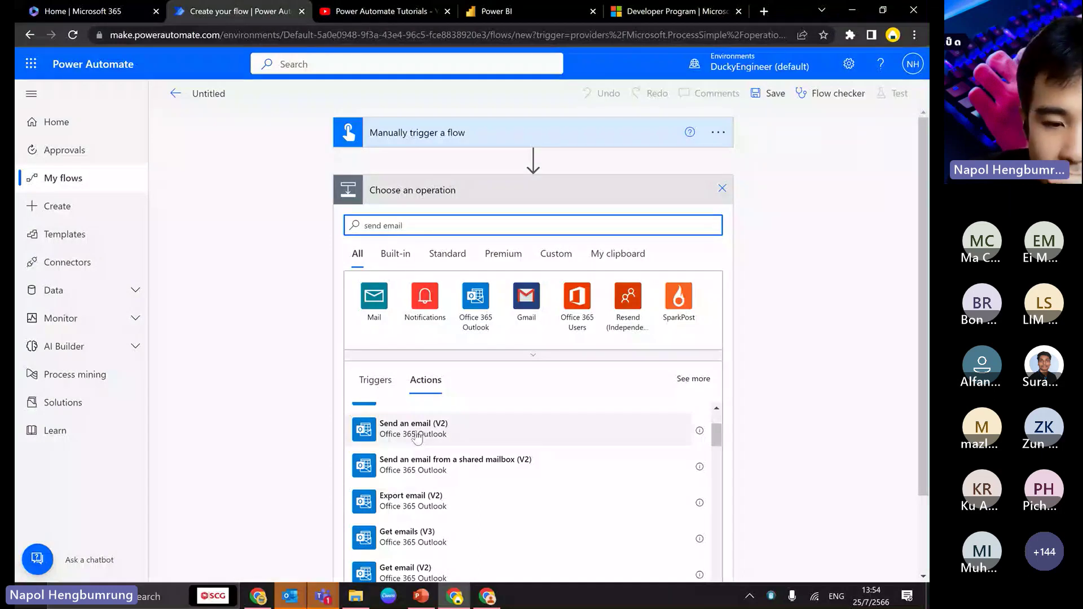
pyautogui.scroll(2, 493, 452)
pyautogui.scroll(-2, 434, 471)
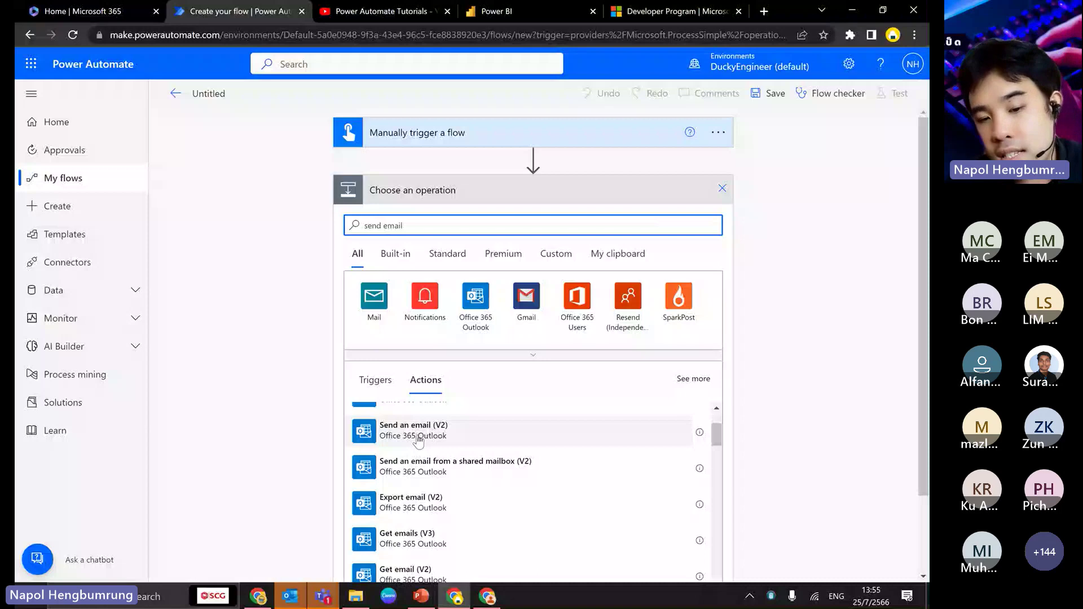
pyautogui.scroll(1, 417, 441)
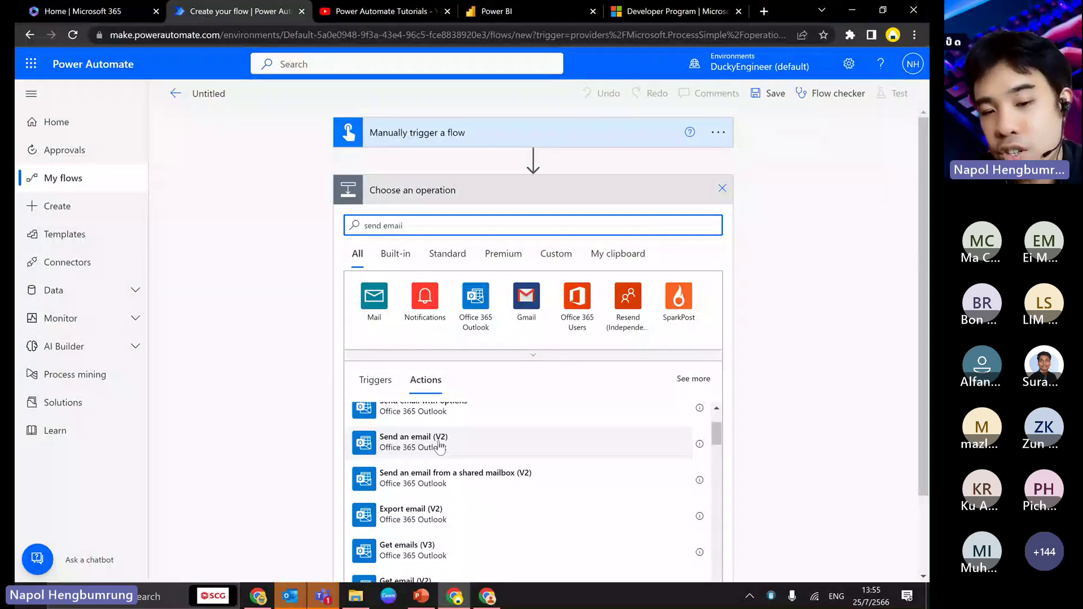
pyautogui.click(439, 448)
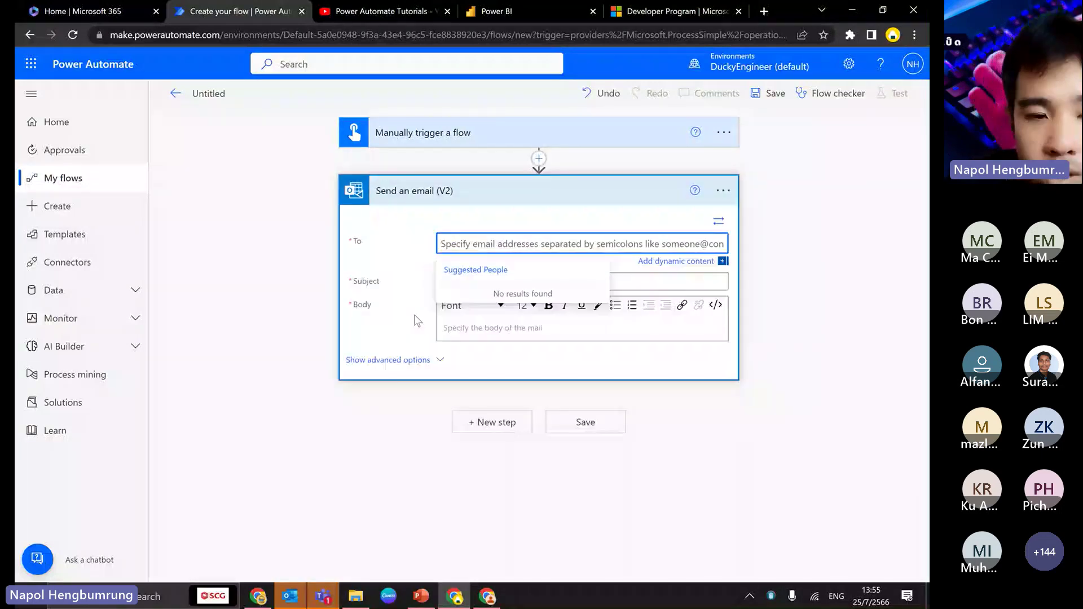
# - Add the account's e-mail address as the recipient and begin the subject with 'Hello from'
pyautogui.click(347, 260)
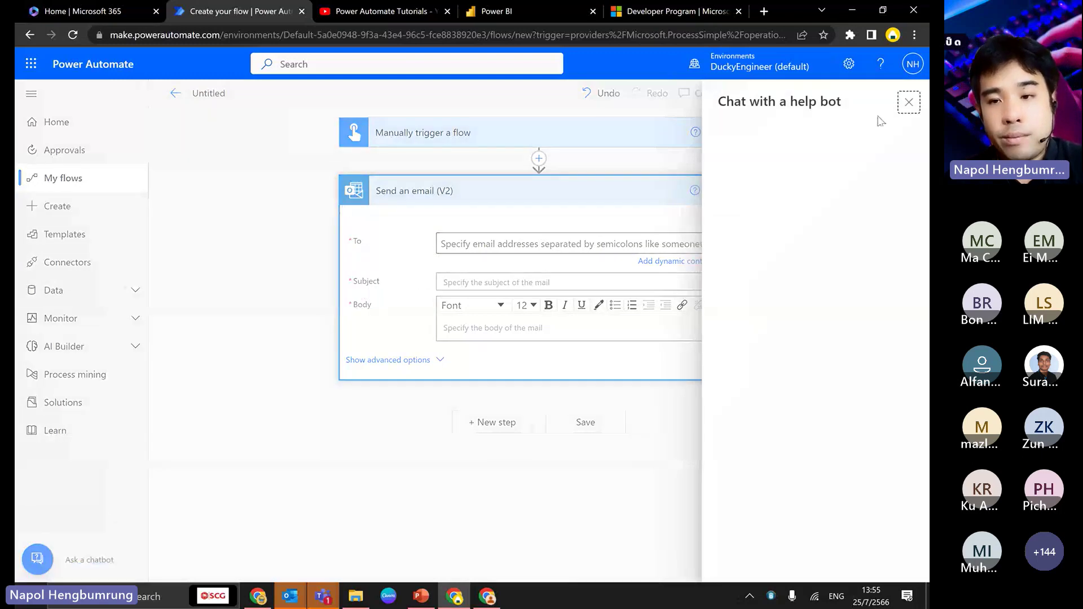
pyautogui.click(908, 103)
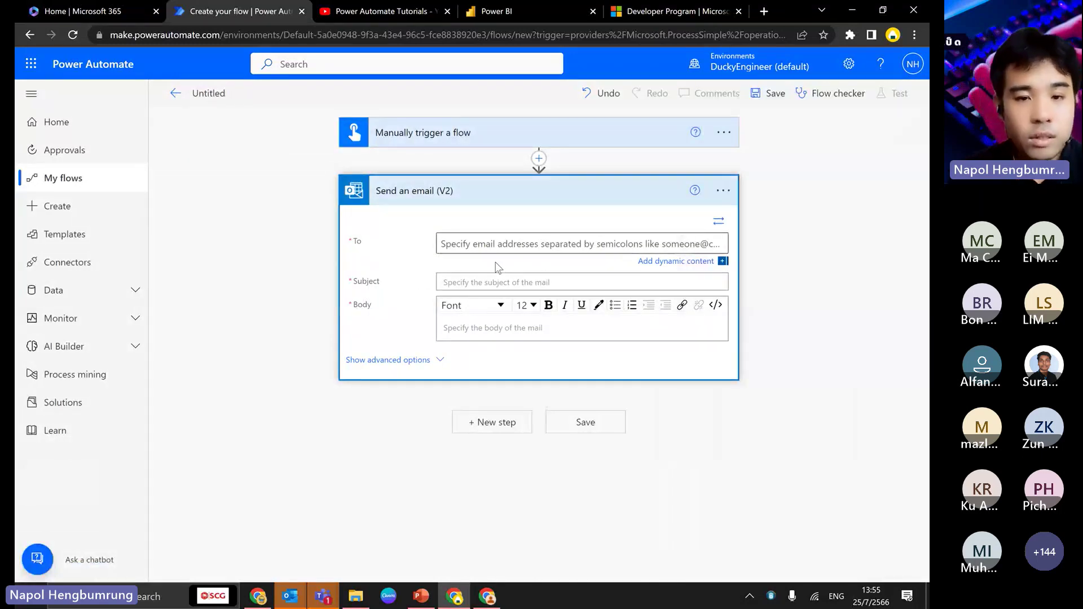
pyautogui.click(495, 244)
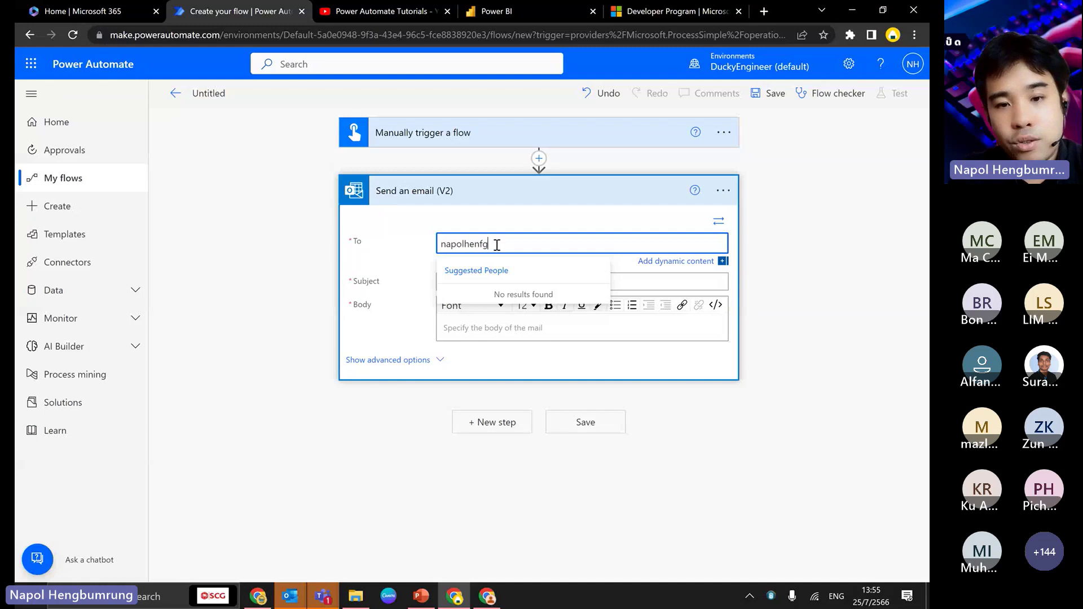
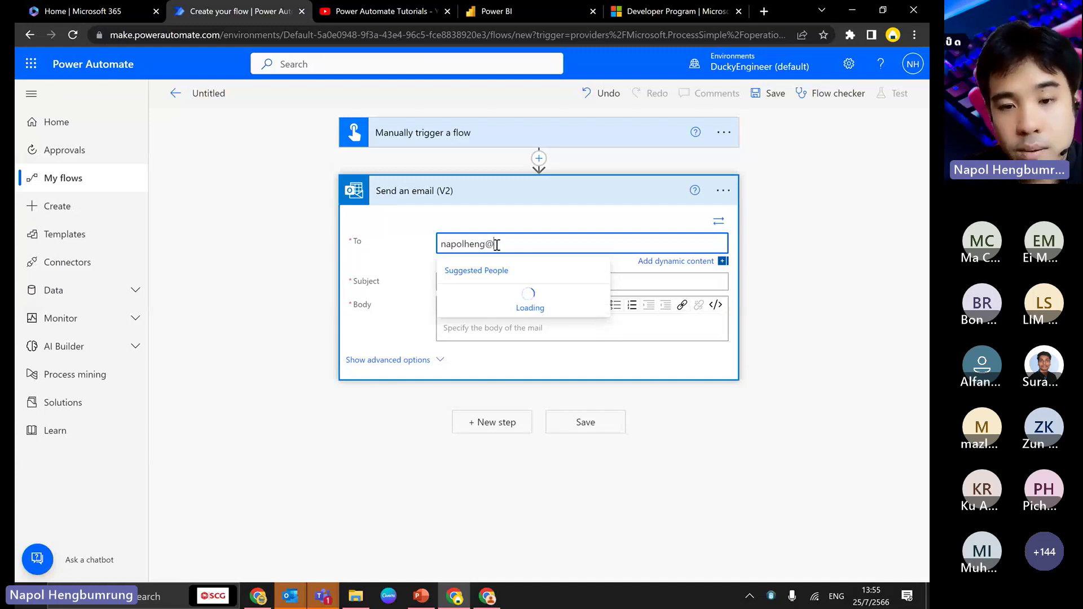
pyautogui.click(500, 285)
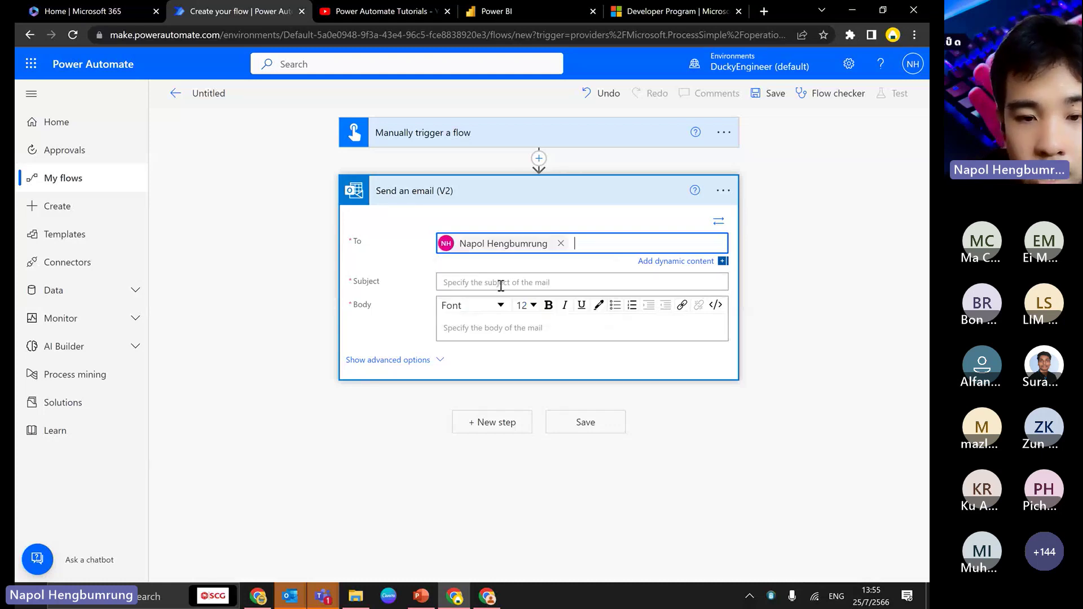
pyautogui.click(500, 285)
pyautogui.write('H')
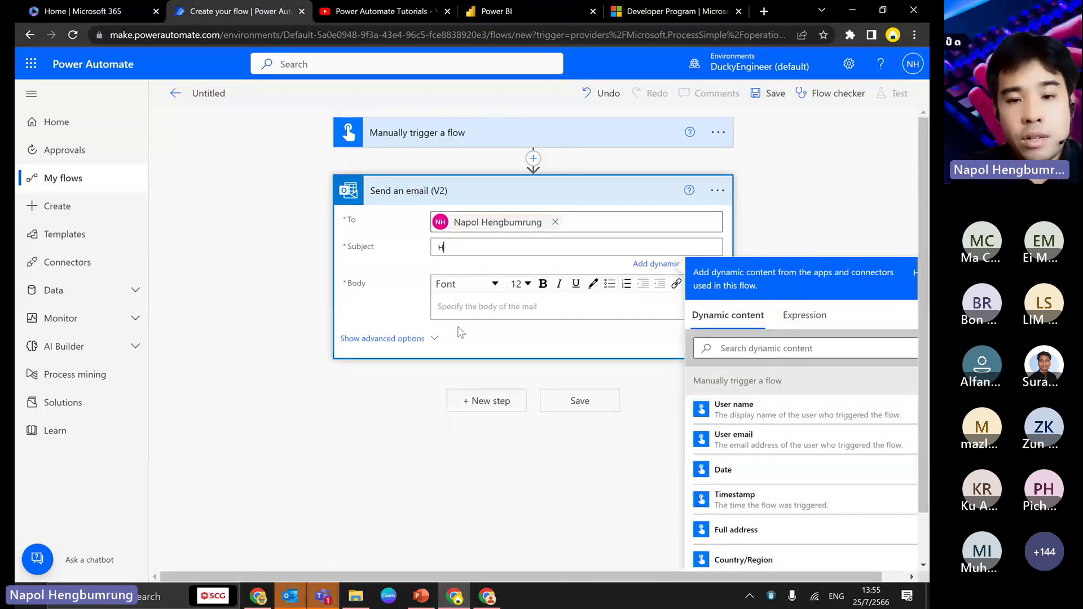
pyautogui.write('ello from')
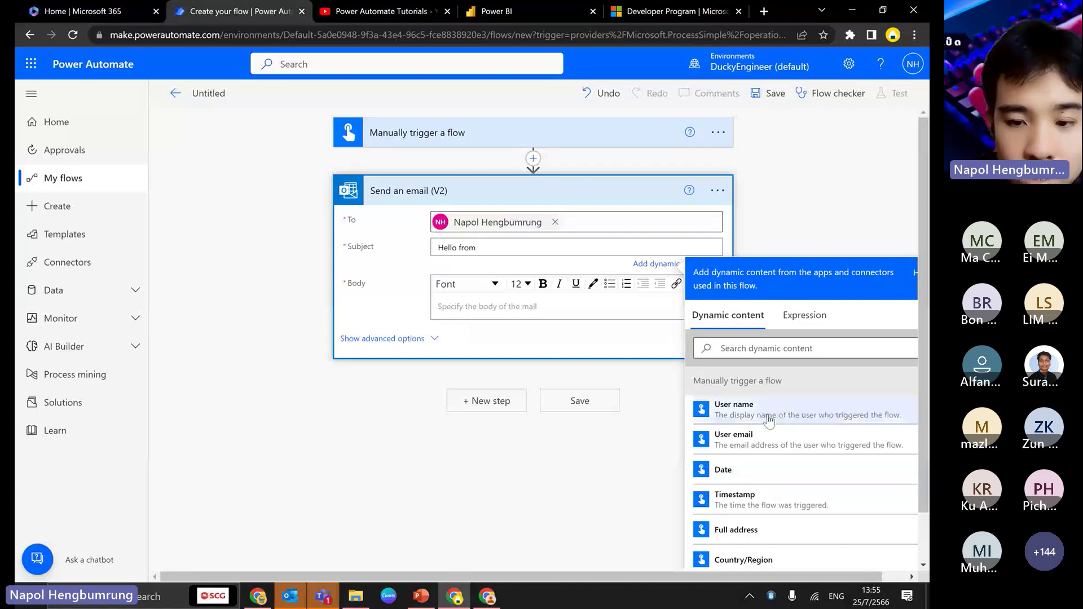
# - Add User name to the subject, make the body 'Hello from' Full address 'by' User name, then switch to PowerPoint
pyautogui.click(733, 408)
pyautogui.click(476, 309)
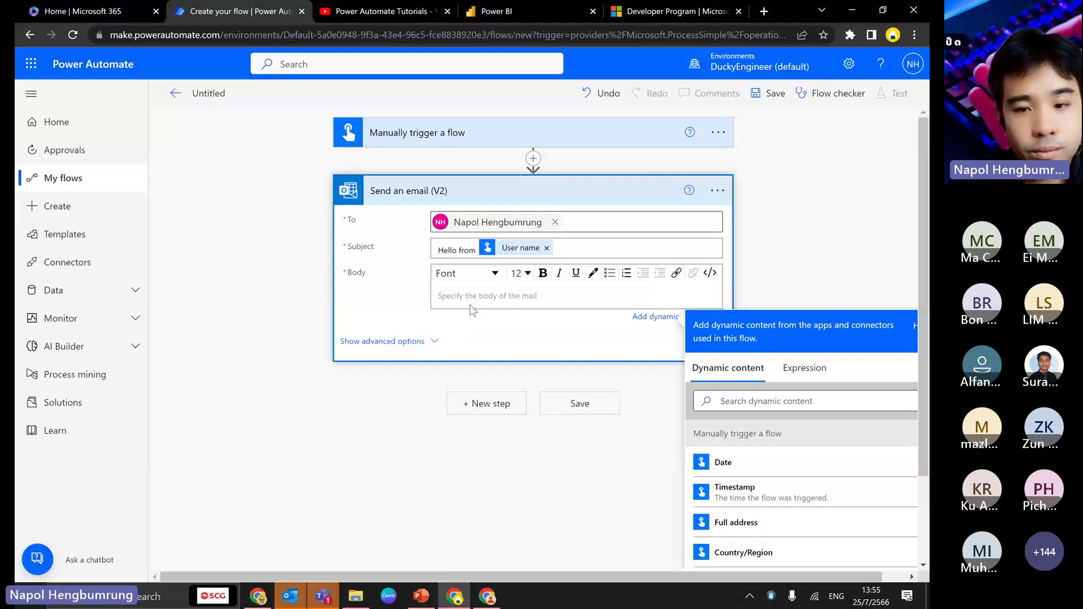
pyautogui.write('H')
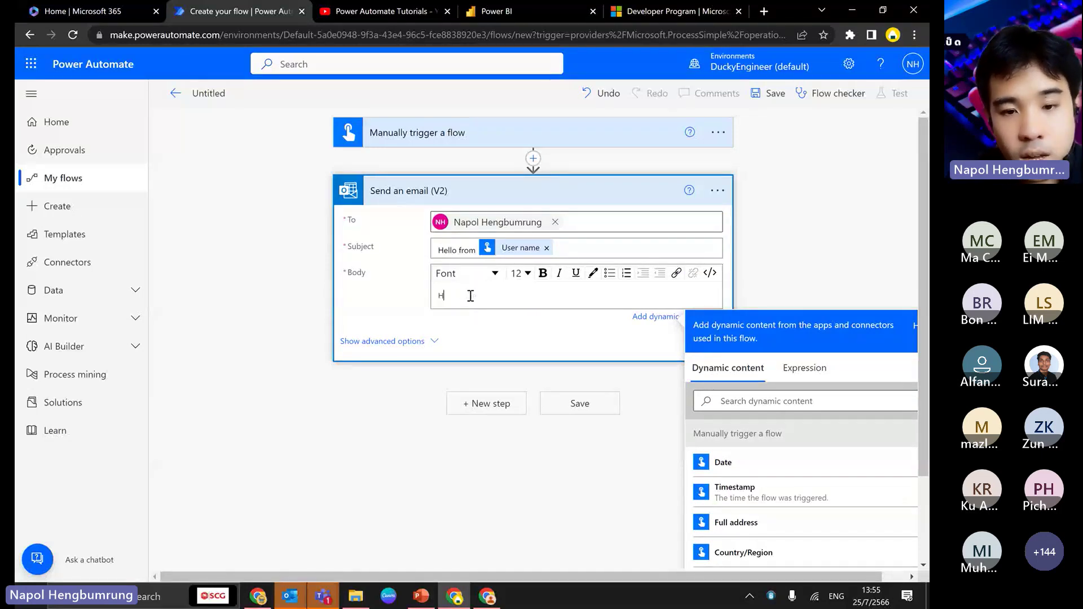
pyautogui.write('ello from')
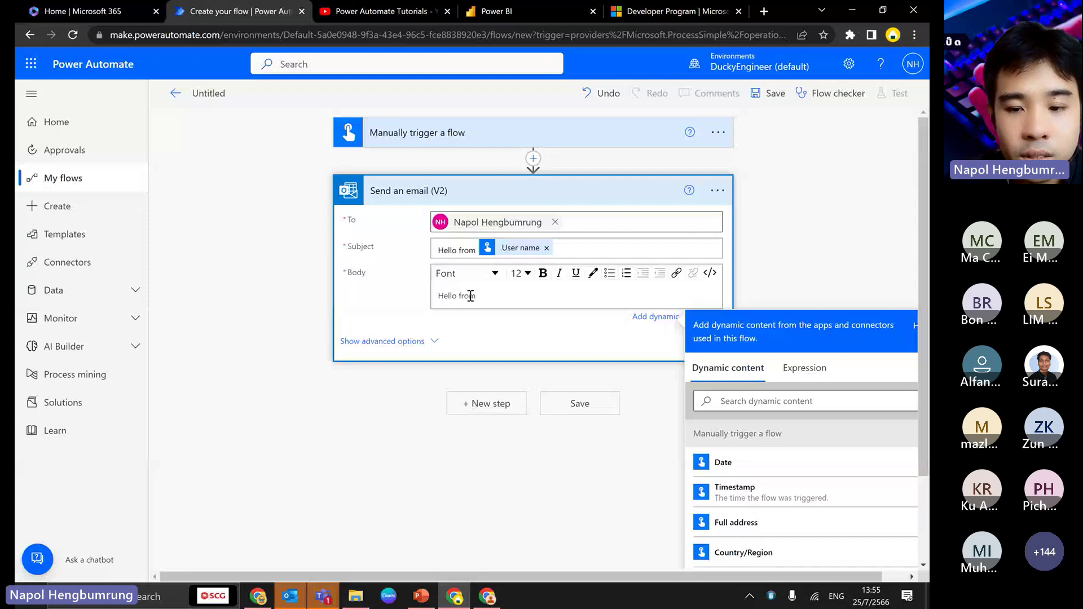
pyautogui.click(735, 522)
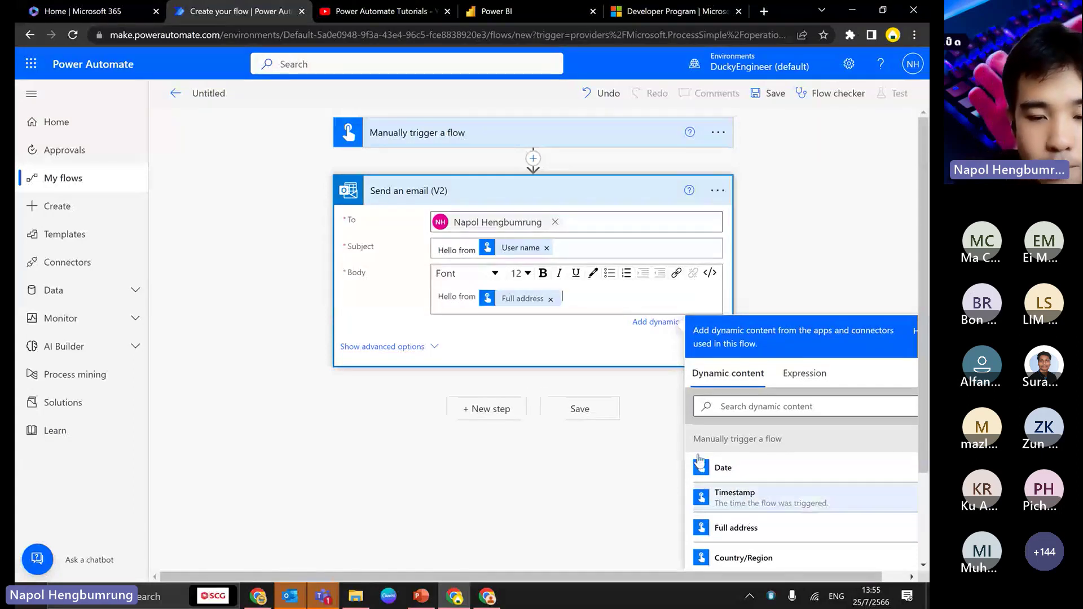
pyautogui.write('by')
pyautogui.click(748, 407)
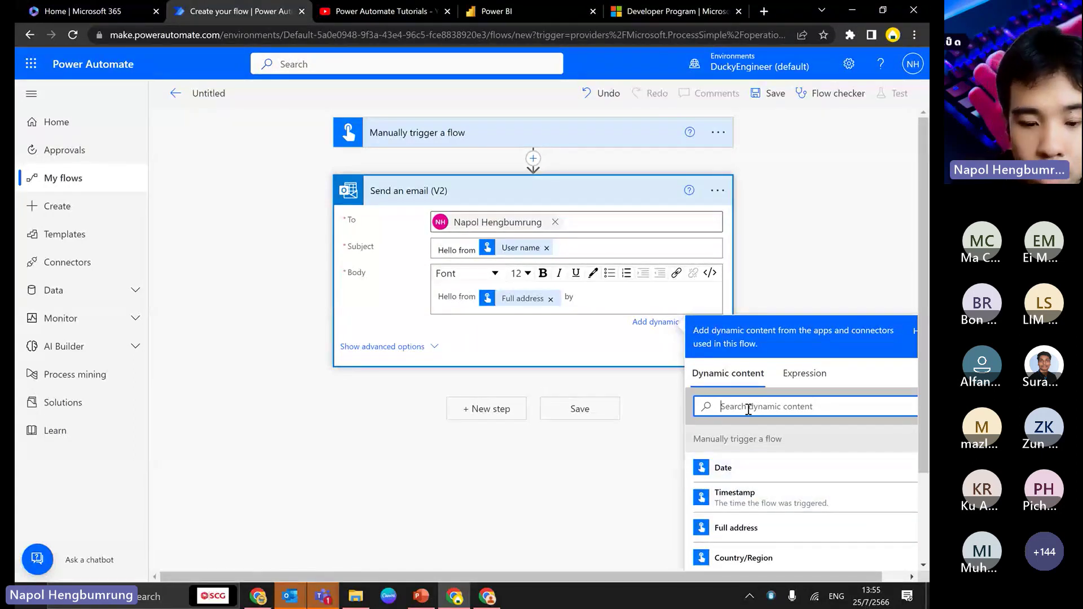
pyautogui.write('user')
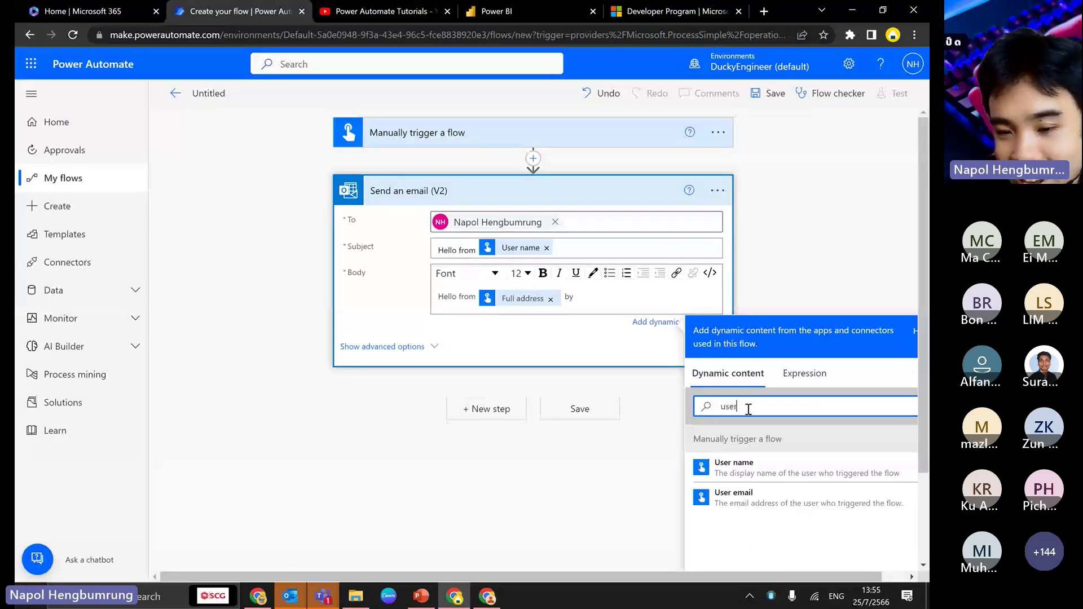
pyautogui.click(733, 466)
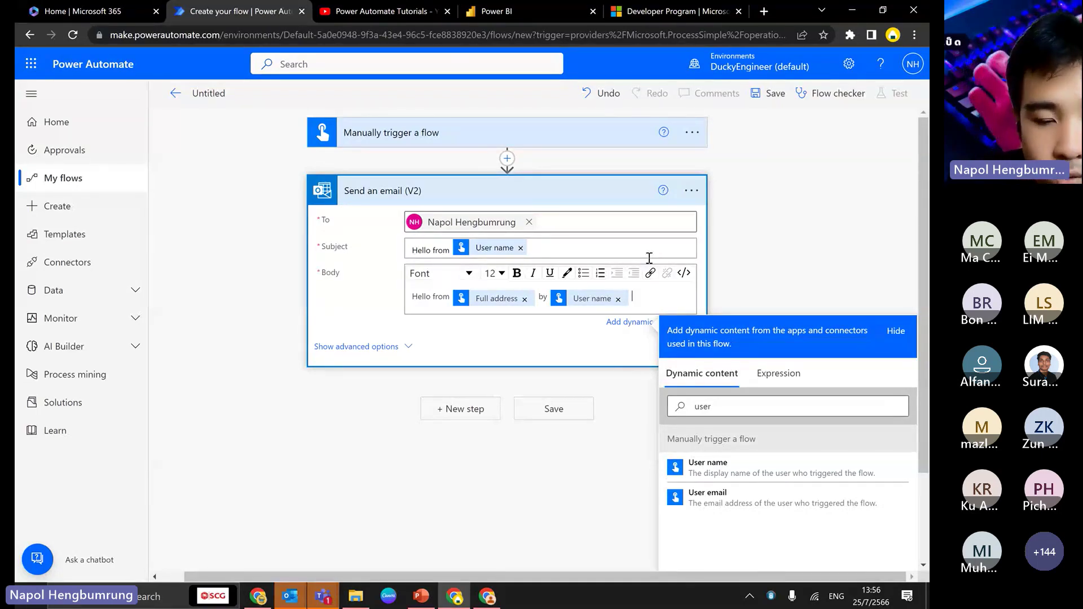
pyautogui.click(428, 600)
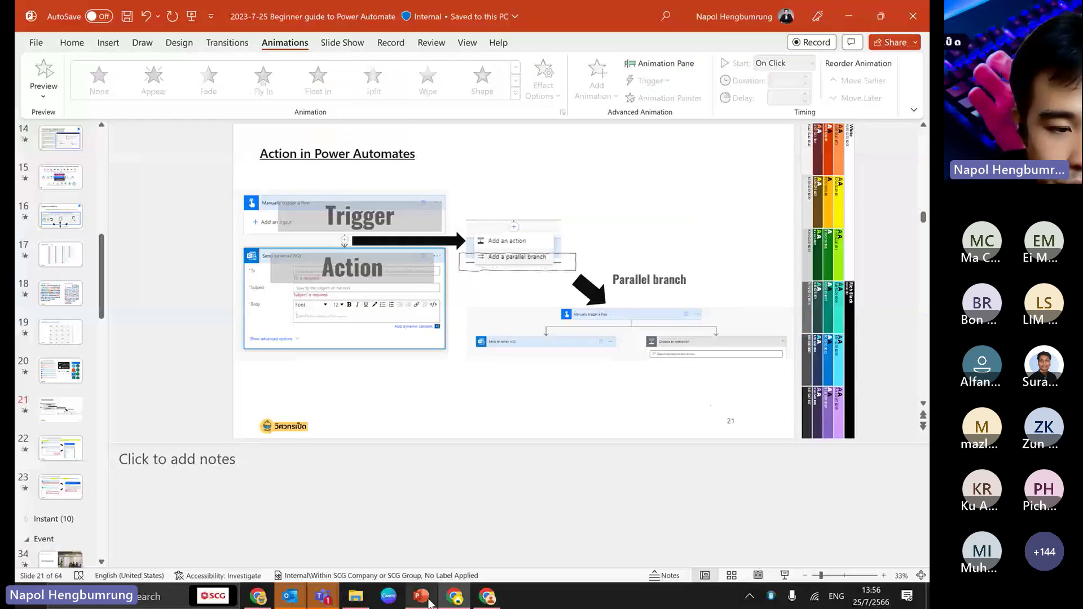
# - Expand the Instant slide section and select slide 22 on dynamic content
pyautogui.scroll(-3, 30, 465)
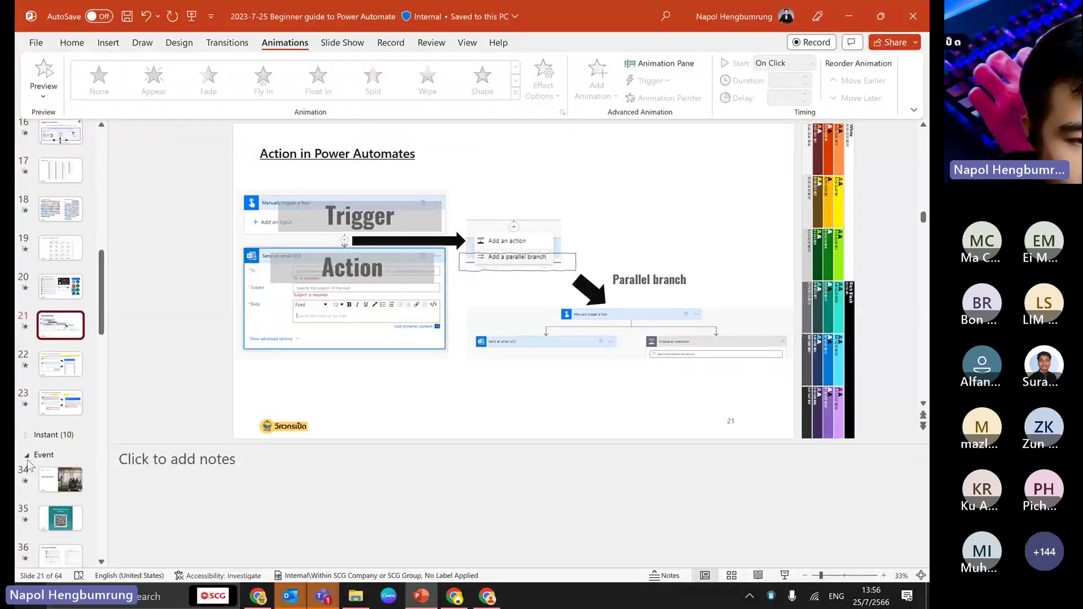
pyautogui.scroll(-1, 31, 457)
pyautogui.click(27, 394)
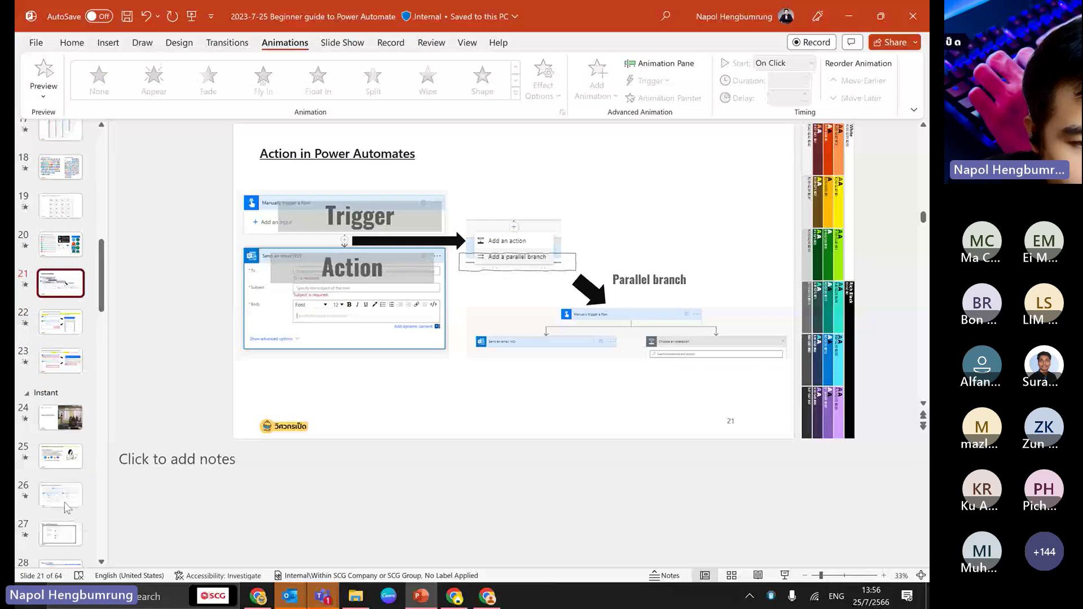
pyautogui.click(52, 327)
# - Present slide 22 with the laser pointer, end the show, and return to the browser
pyautogui.click(784, 575)
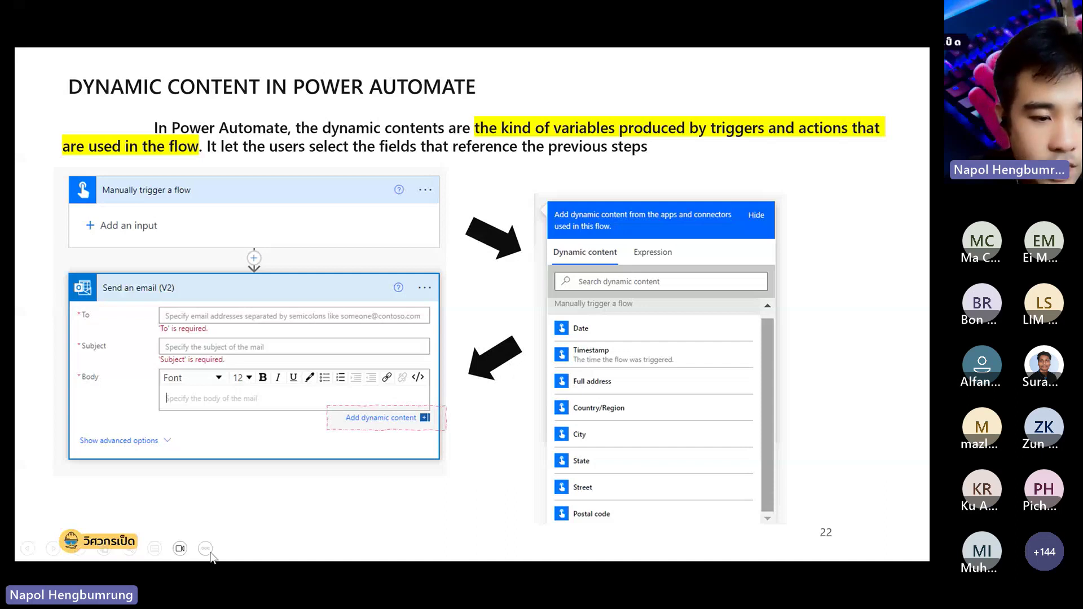
pyautogui.click(80, 549)
pyautogui.click(66, 420)
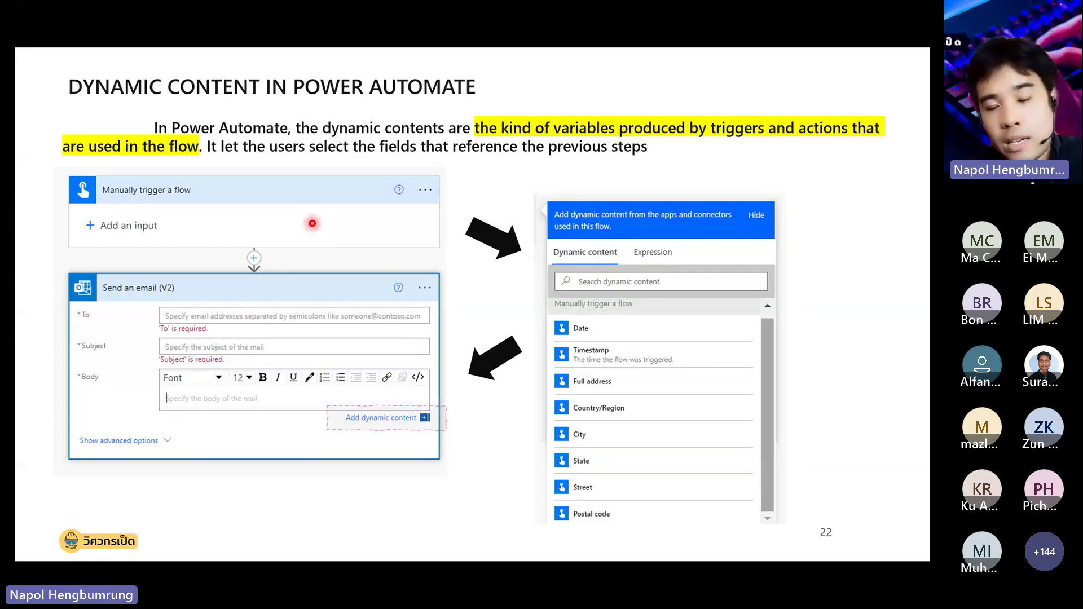
pyautogui.press('Escape')
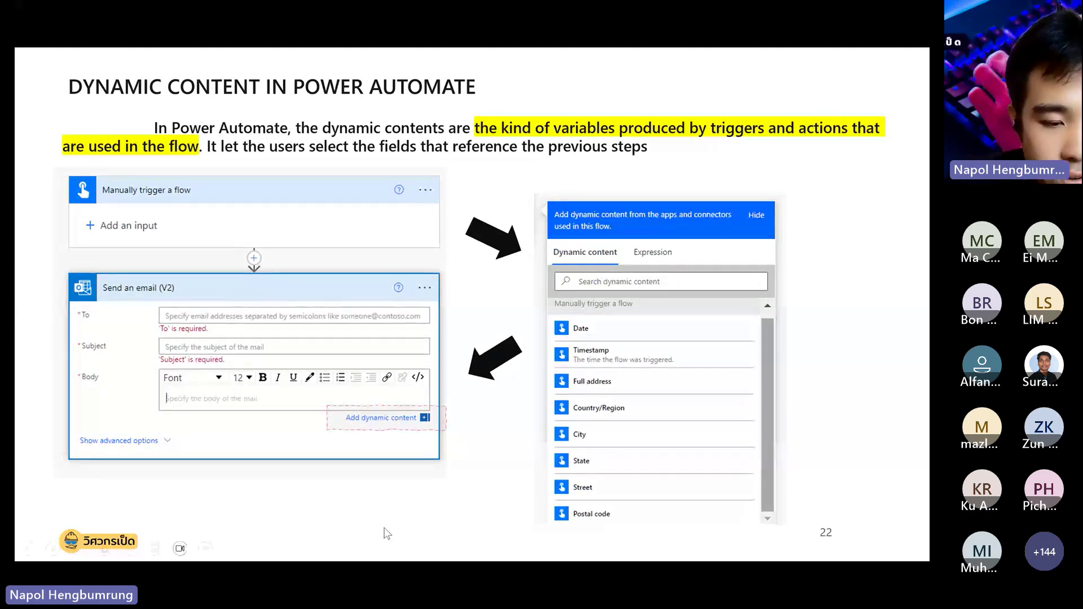
pyautogui.press('Escape')
pyautogui.click(455, 598)
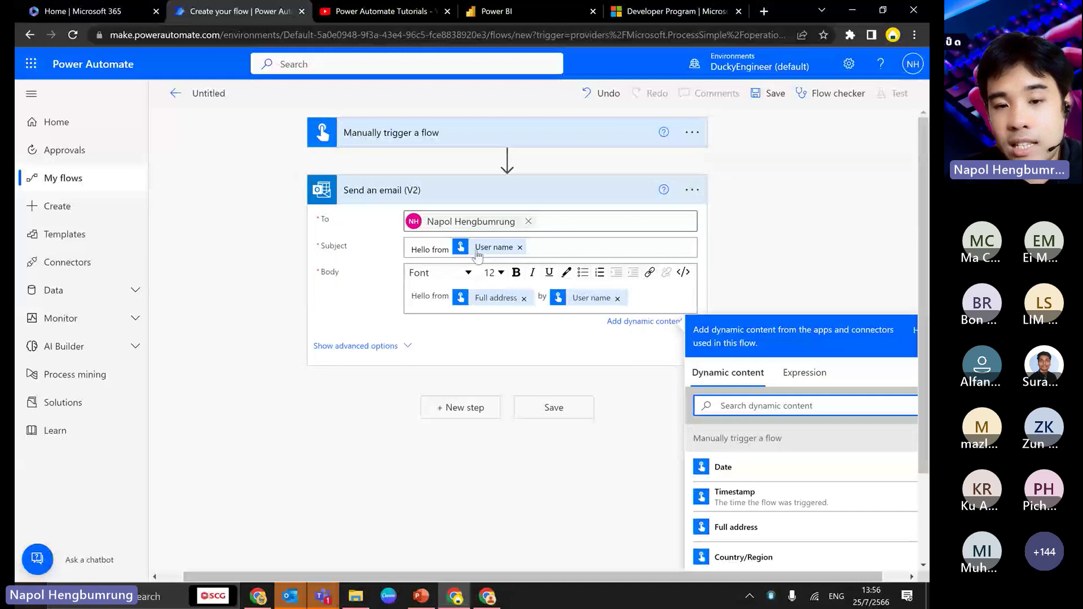
# - Search Dynamic content for 'user', then clear the search box
pyautogui.moveTo(478, 255)
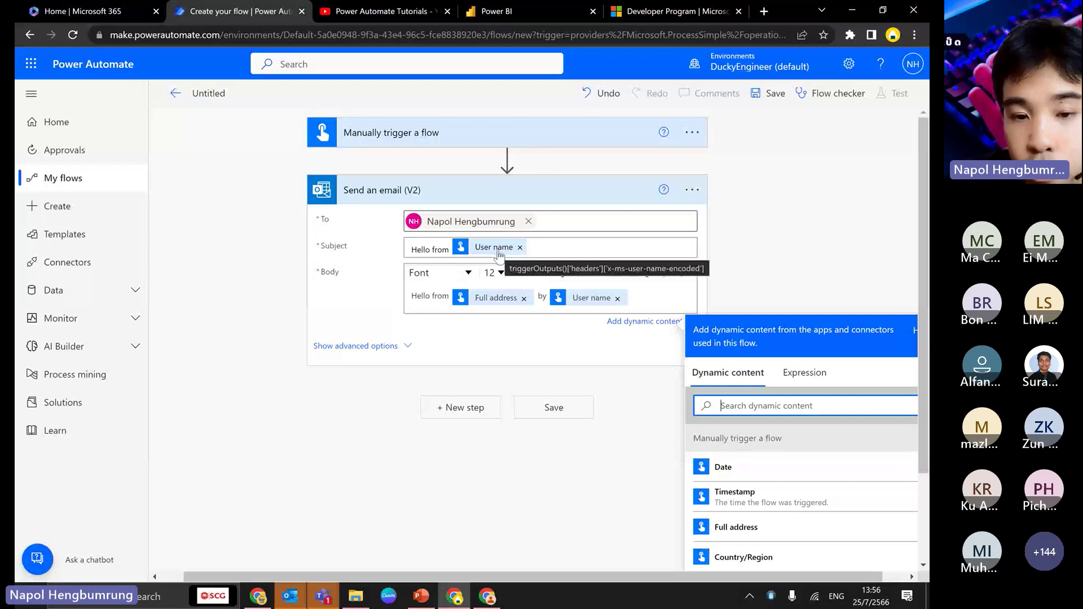
pyautogui.write('u')
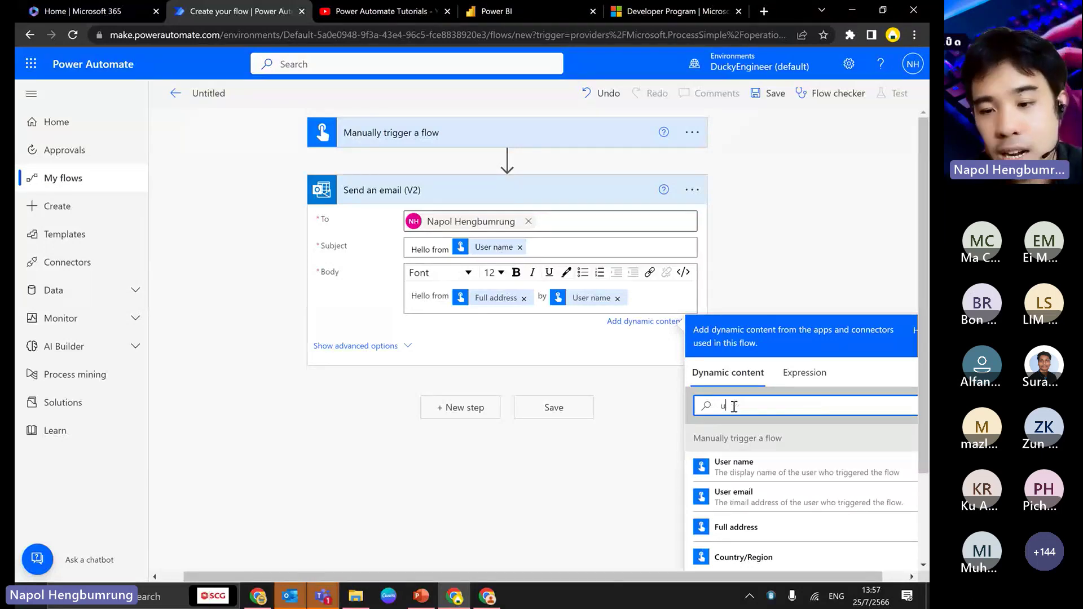
pyautogui.write('ser')
pyautogui.moveTo(829, 577); pyautogui.dragTo(875, 574)
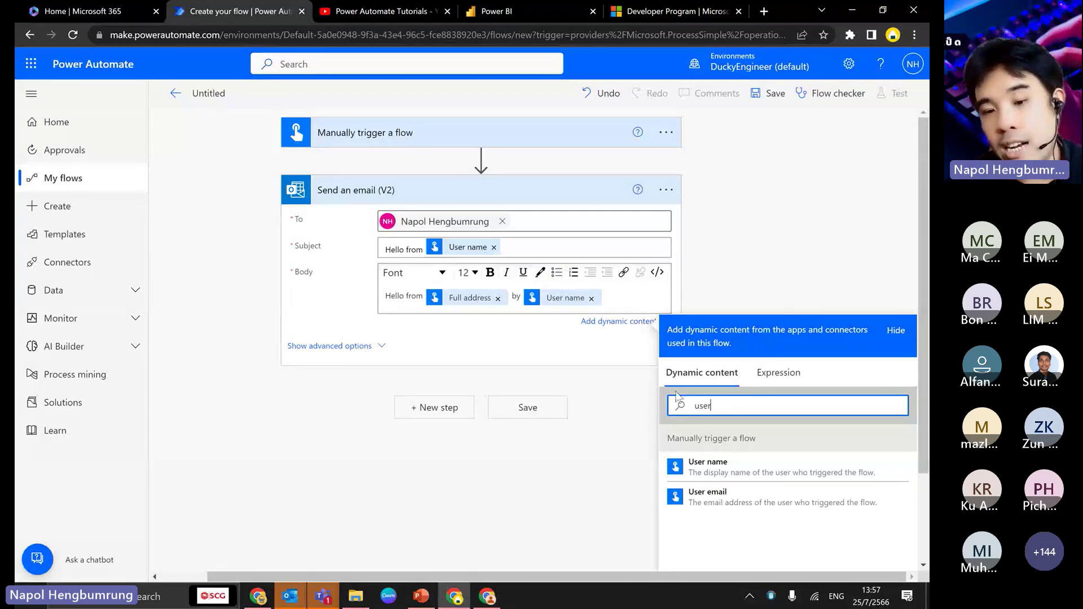
pyautogui.doubleClick(756, 406)
pyautogui.press('BackSpace')
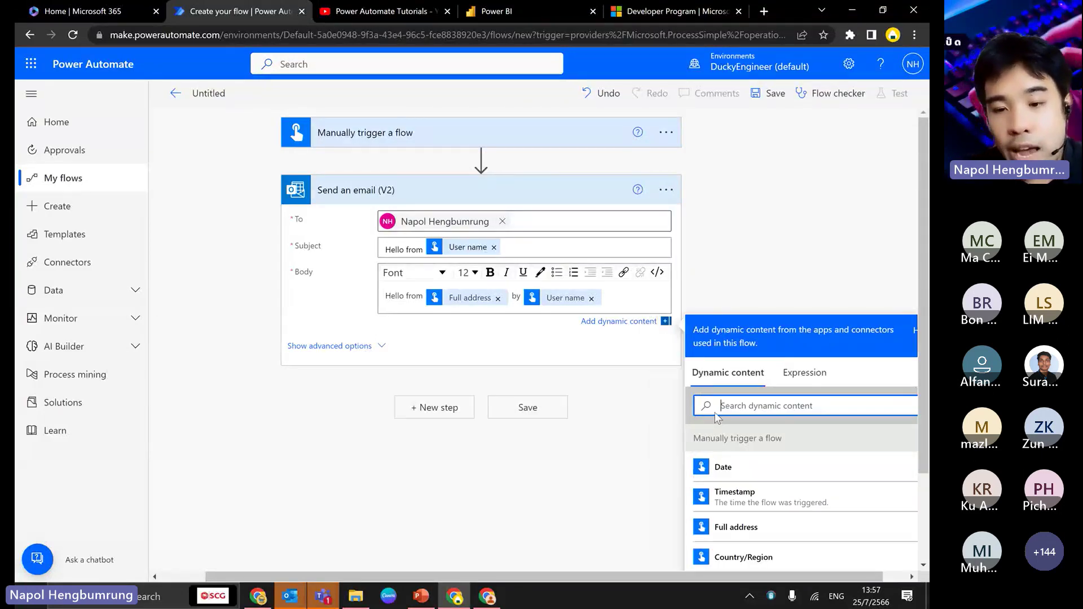
# - Close the Dynamic content list and save the flow as 'Button -> Send an email (V2)'
pyautogui.scroll(-1, 745, 406)
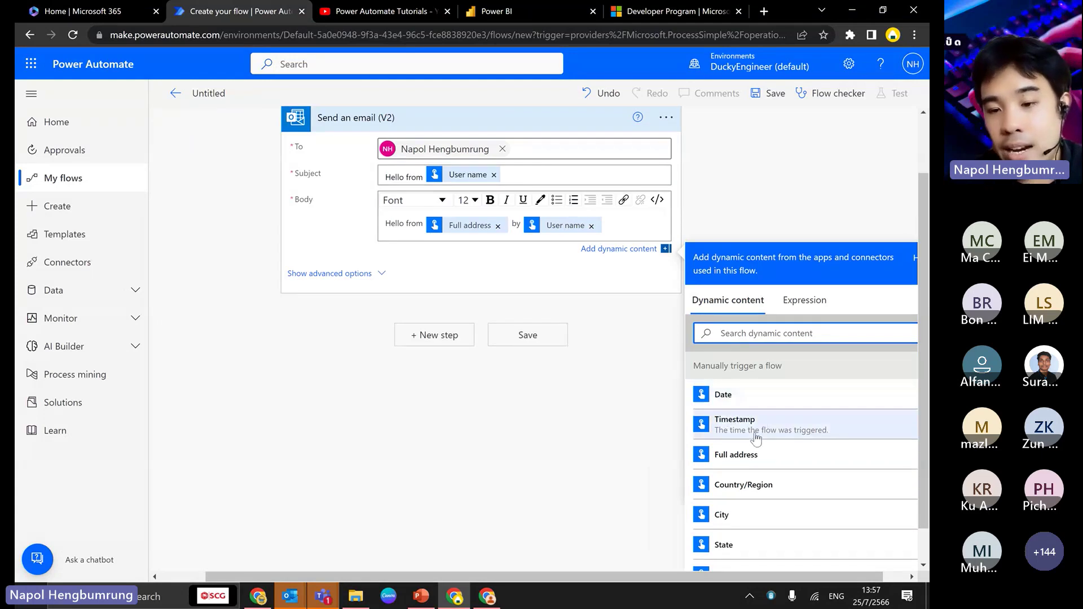
pyautogui.scroll(-1, 753, 443)
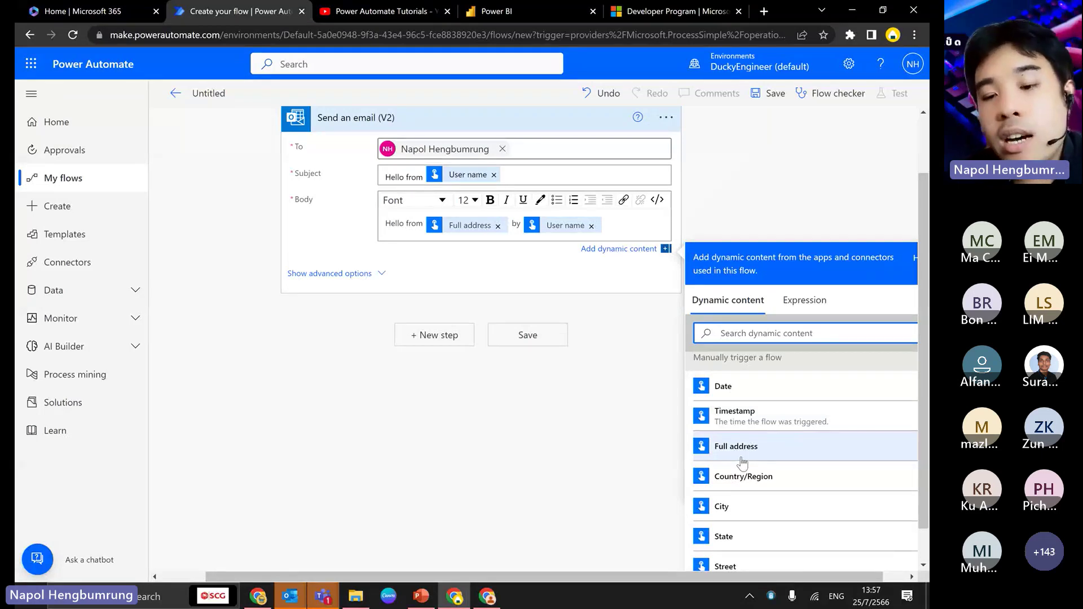
pyautogui.scroll(1, 500, 225)
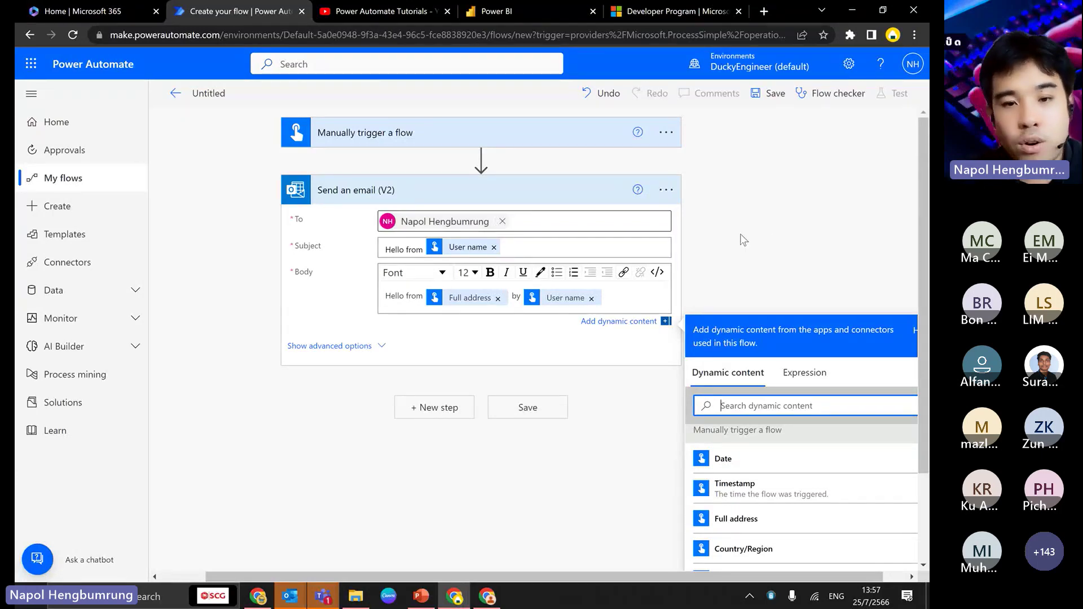
pyautogui.click(773, 237)
pyautogui.click(756, 93)
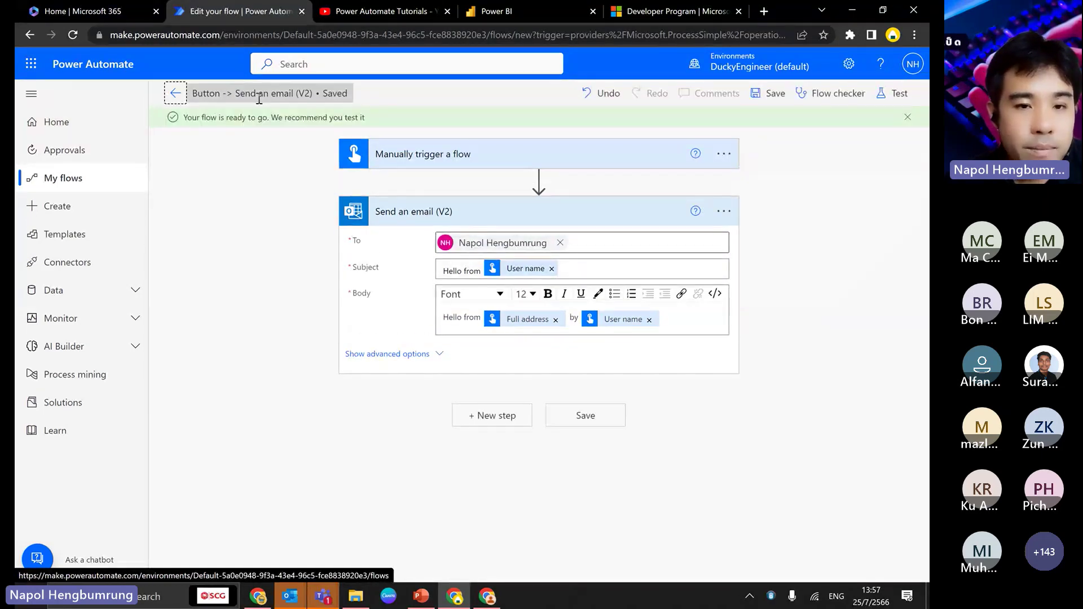
# - Start a manual test, try adding a new Outlook connection, then cancel the run panel
pyautogui.click(259, 98)
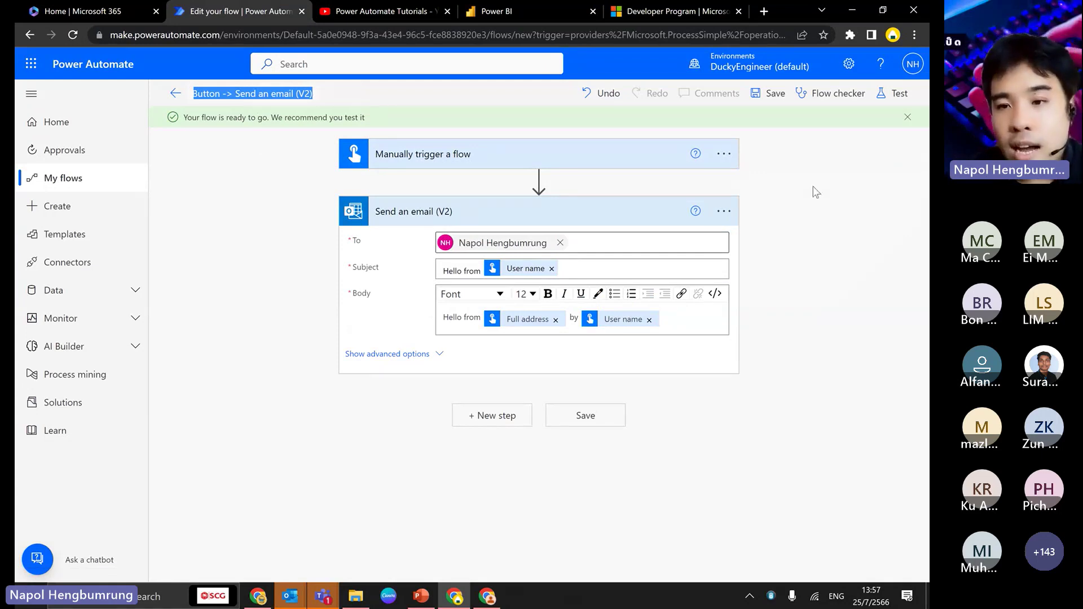
pyautogui.click(887, 103)
pyautogui.click(754, 136)
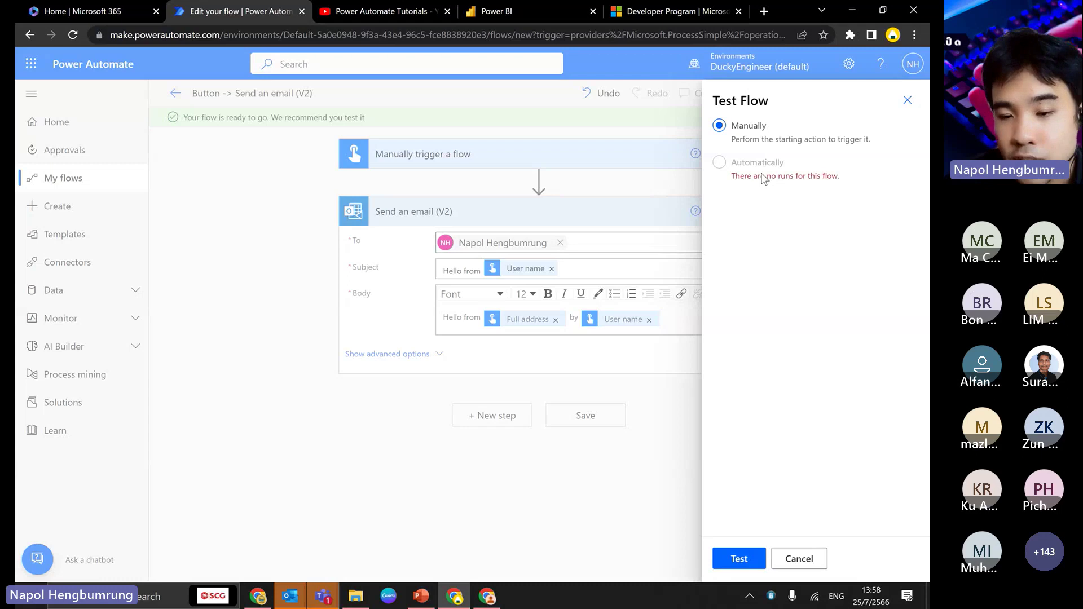
pyautogui.click(738, 560)
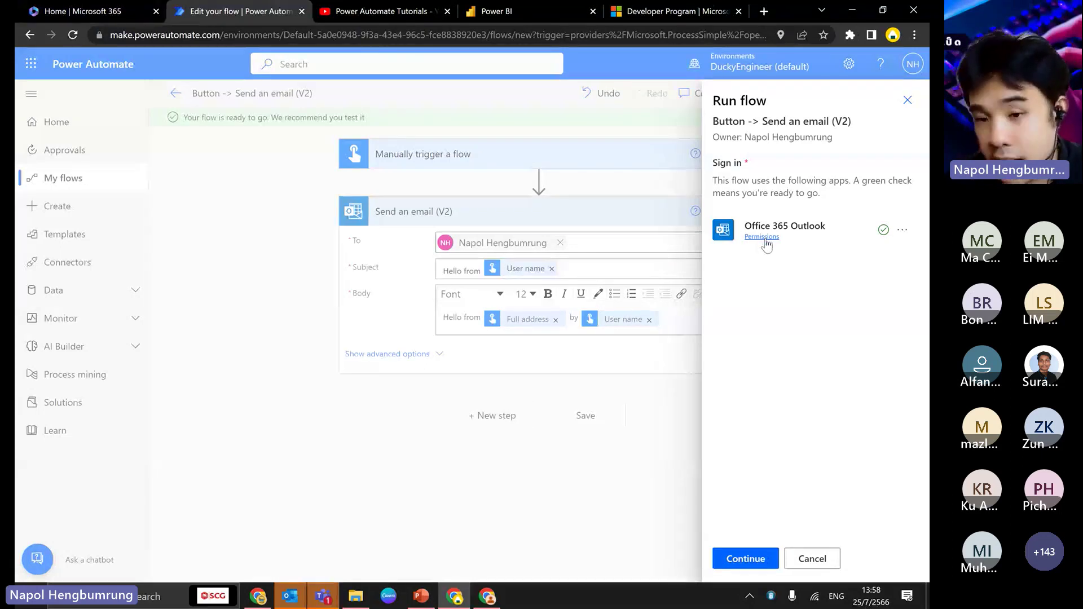
pyautogui.click(902, 231)
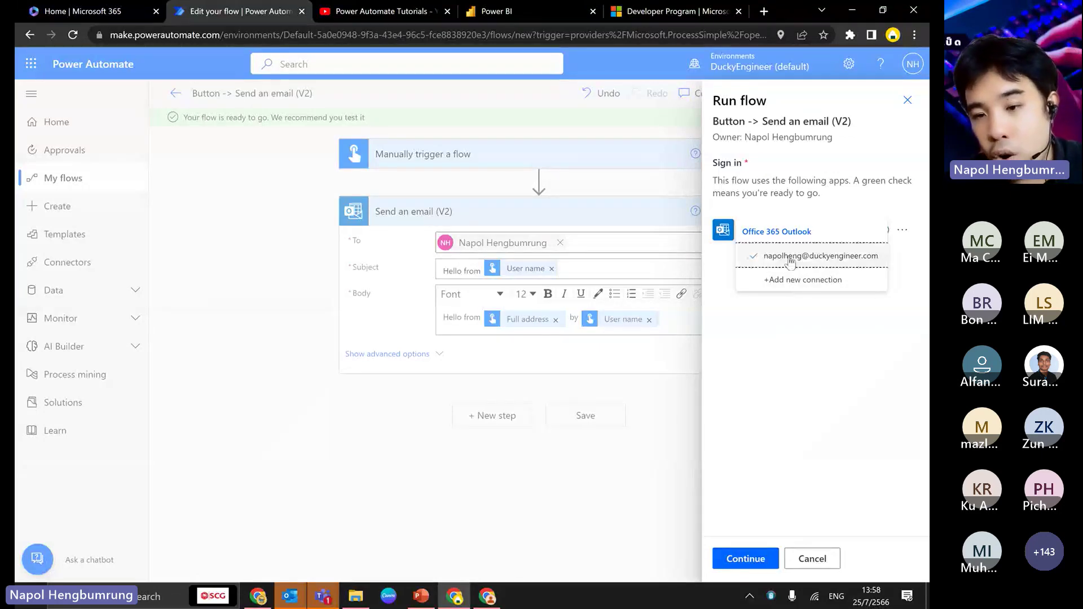
pyautogui.click(842, 280)
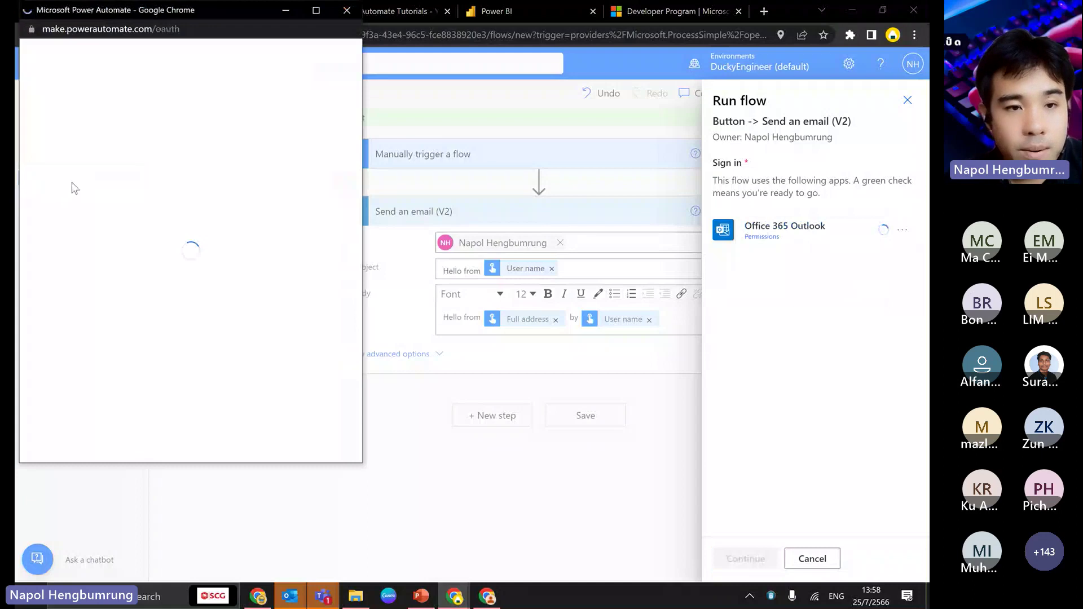
pyautogui.click(347, 11)
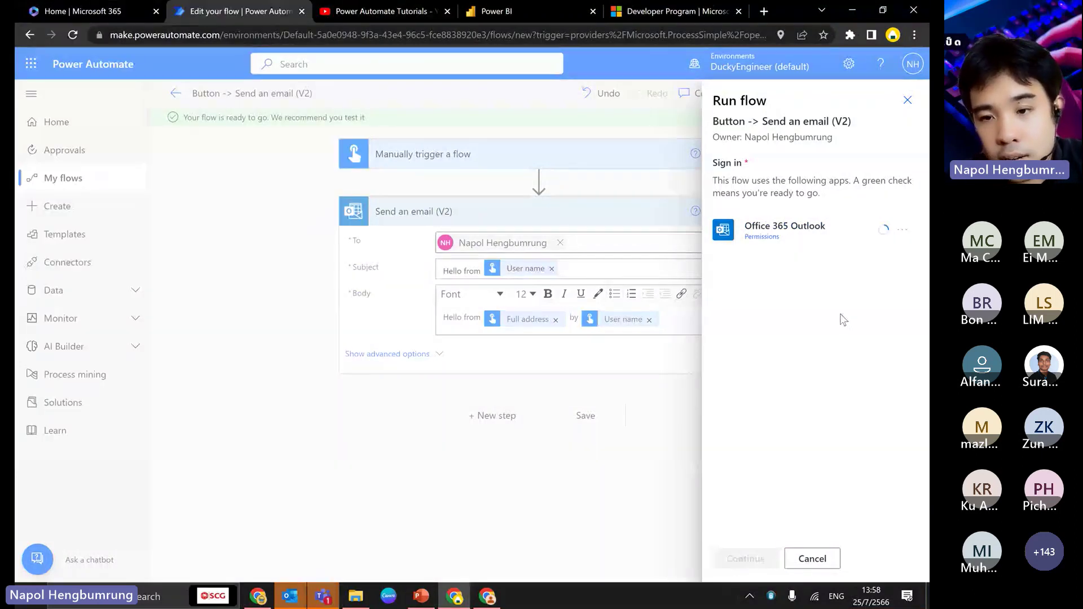
pyautogui.click(812, 559)
# - Rerun the manual test and open the run history showing both steps succeeded
pyautogui.click(891, 93)
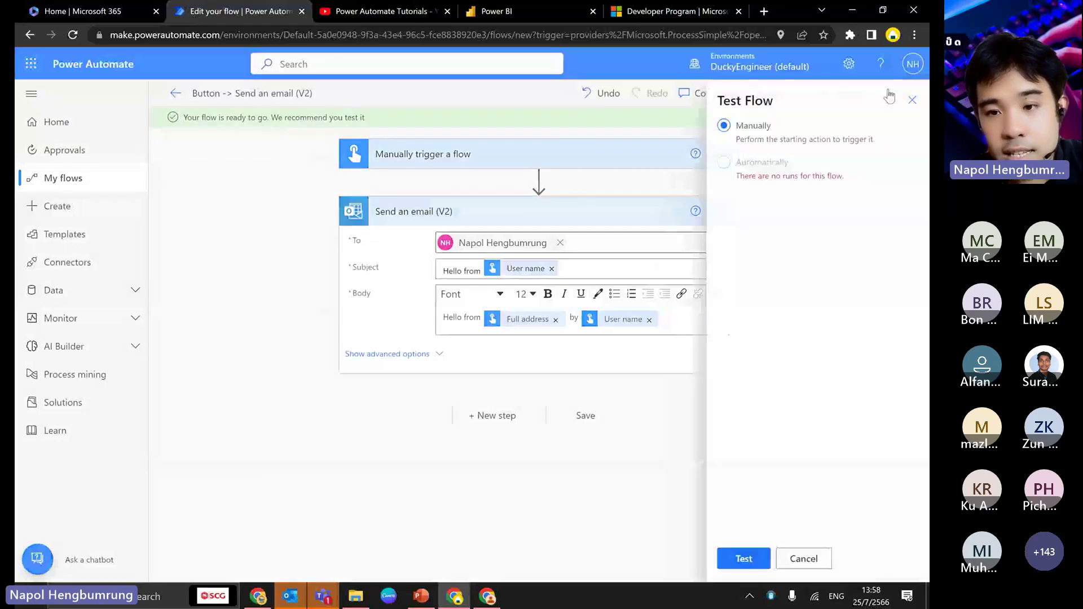
pyautogui.click(761, 549)
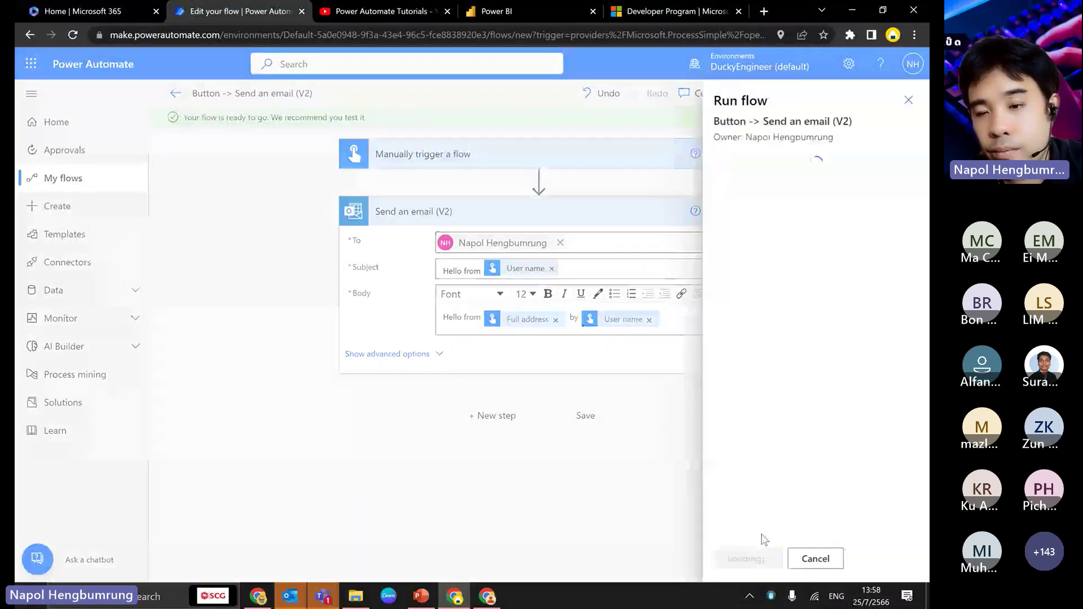
pyautogui.click(753, 558)
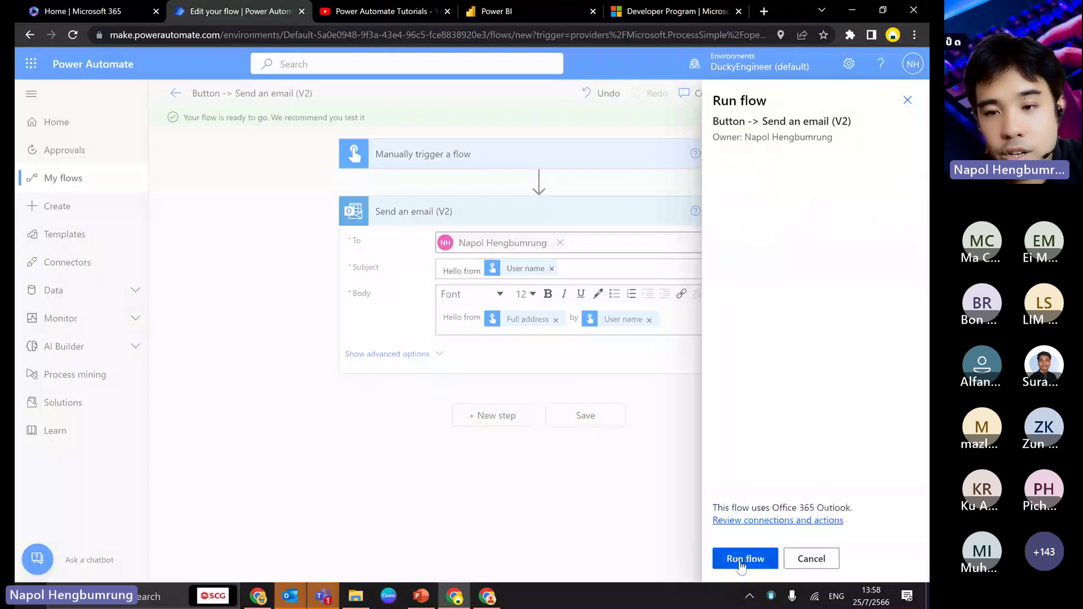
pyautogui.click(746, 560)
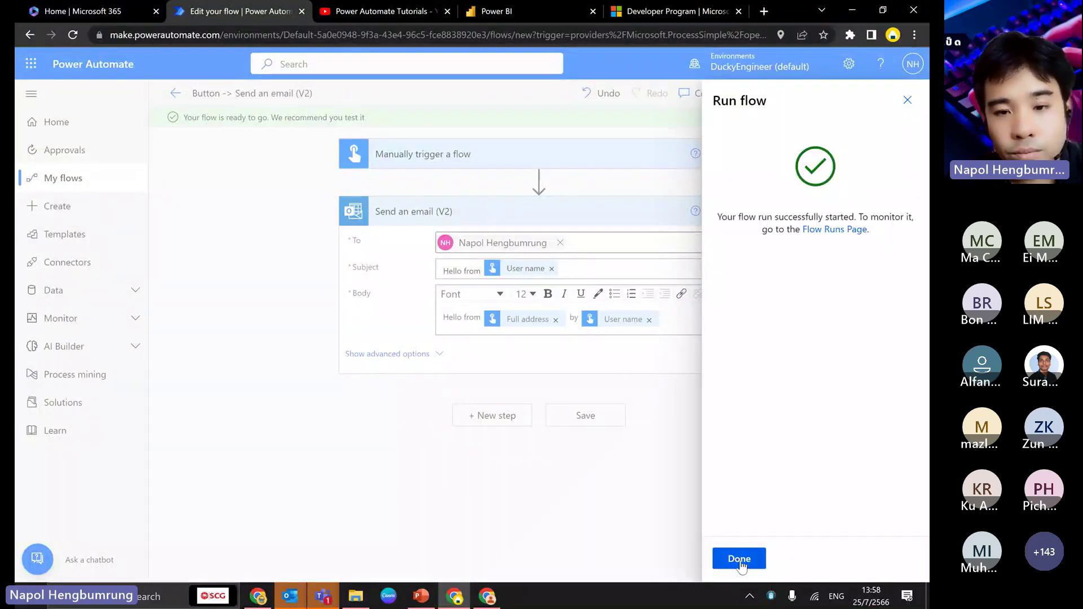
pyautogui.click(739, 559)
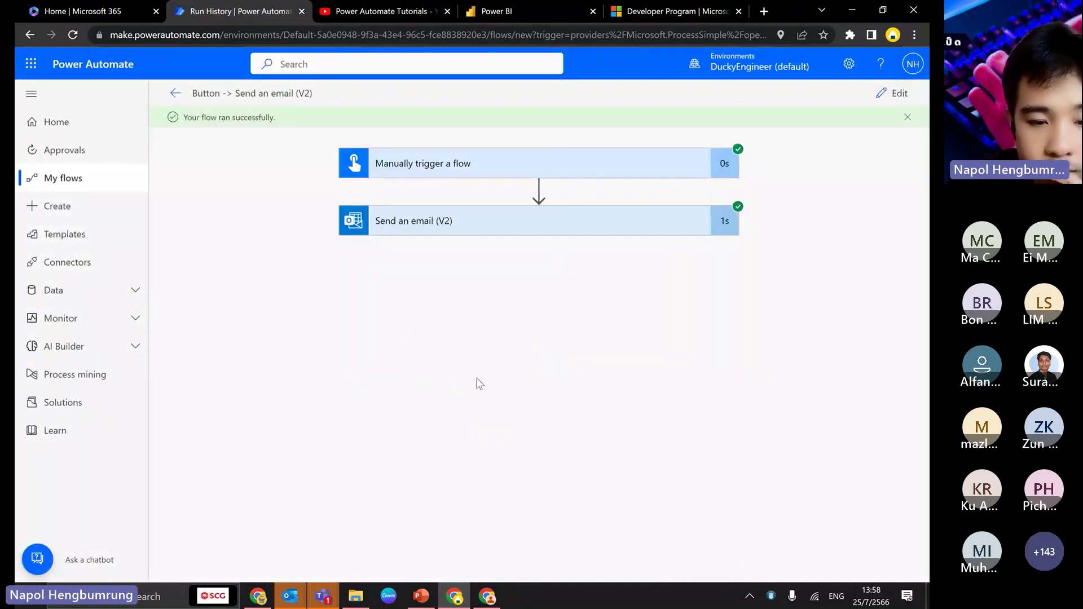
pyautogui.moveTo(324, 597)
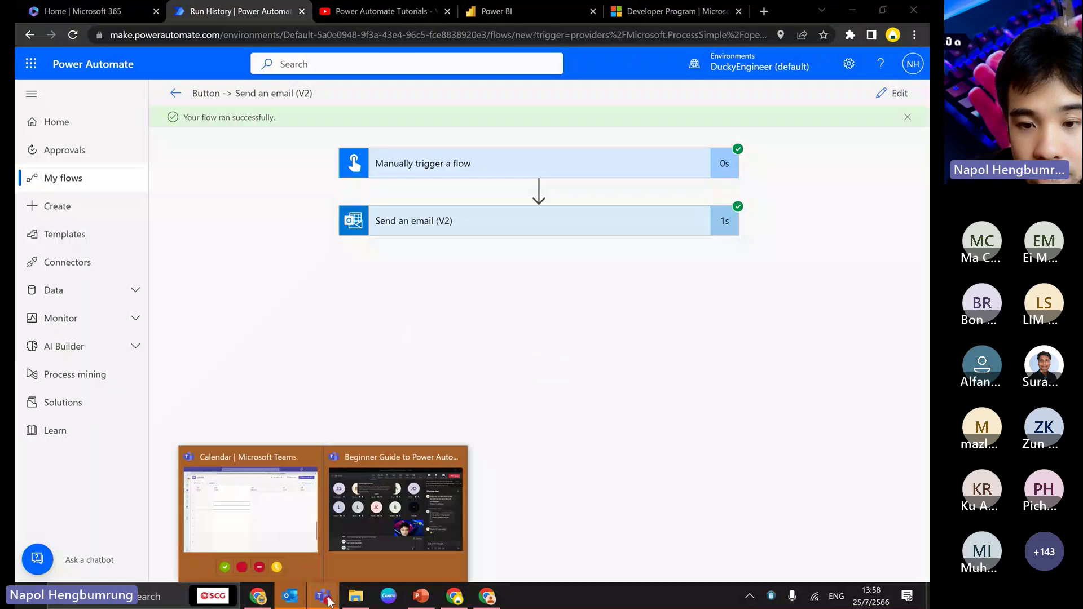
pyautogui.click(385, 508)
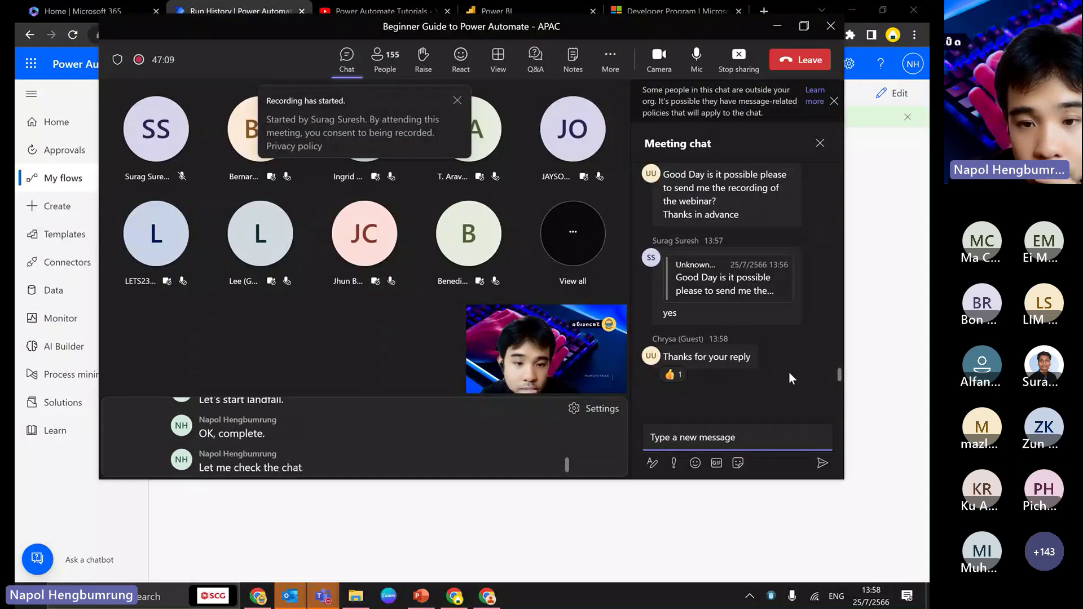
pyautogui.scroll(2, 789, 378)
pyautogui.scroll(-2, 807, 375)
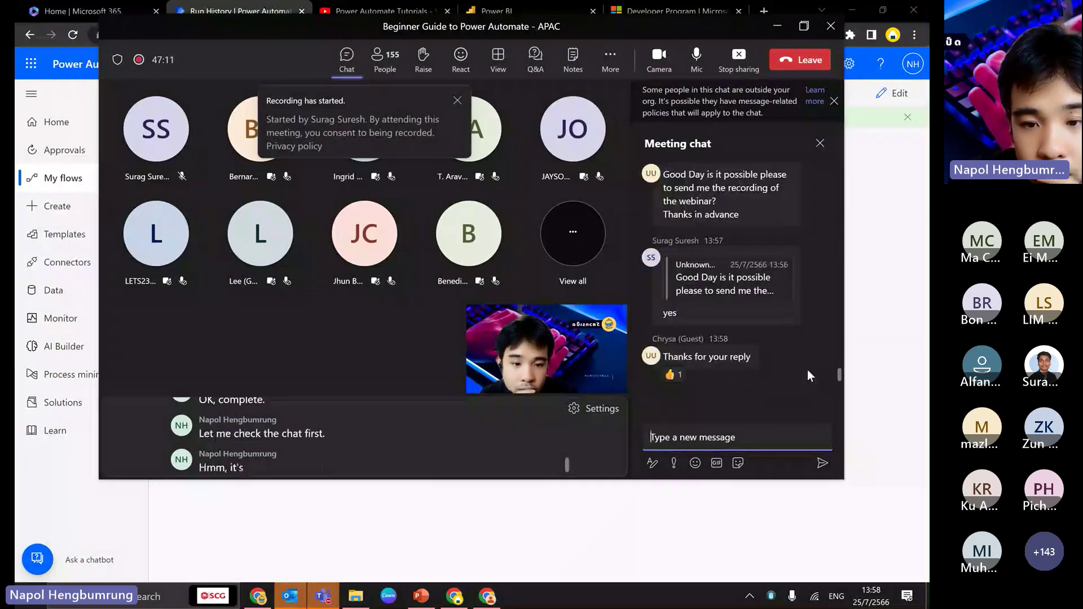
pyautogui.hotkey('alt', 'Tab')
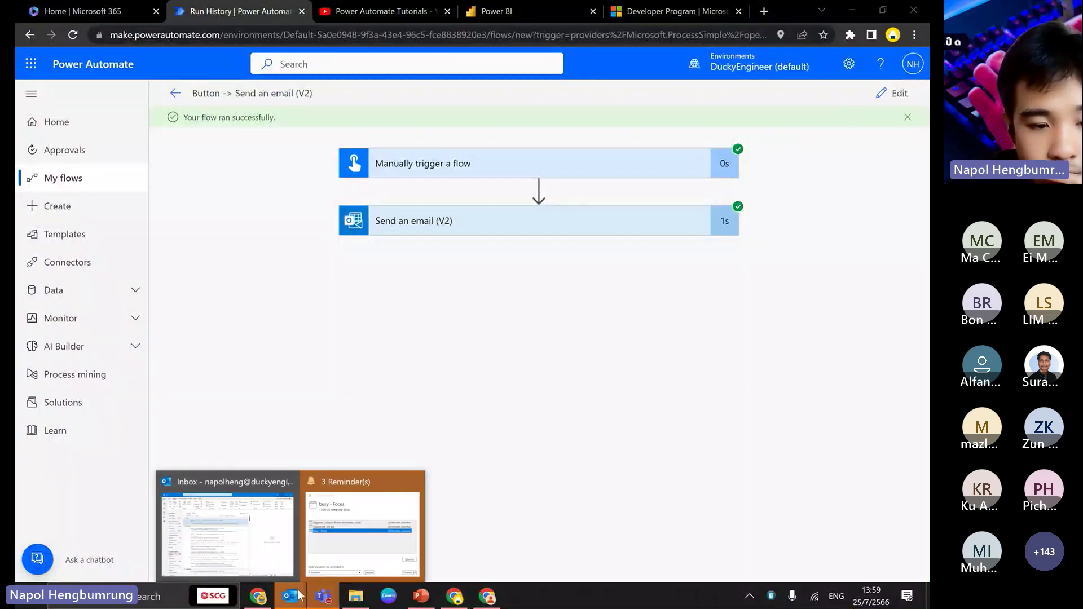
# - Open the flow's newest 'Hello from' email from the Outlook inbox and resize its window
pyautogui.hotkey('alt', 'Tab')
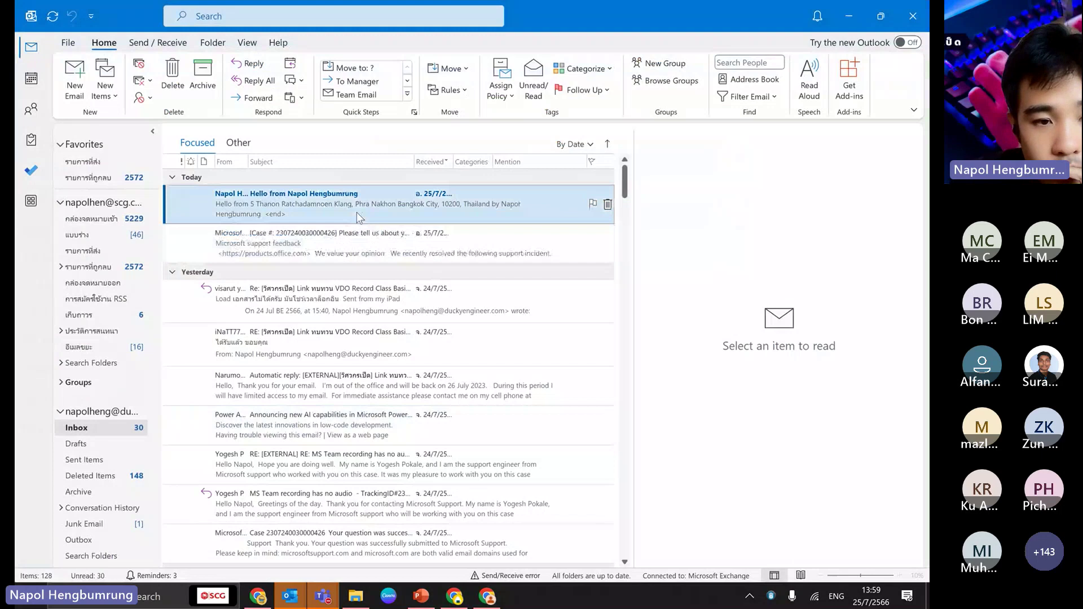
pyautogui.doubleClick(357, 212)
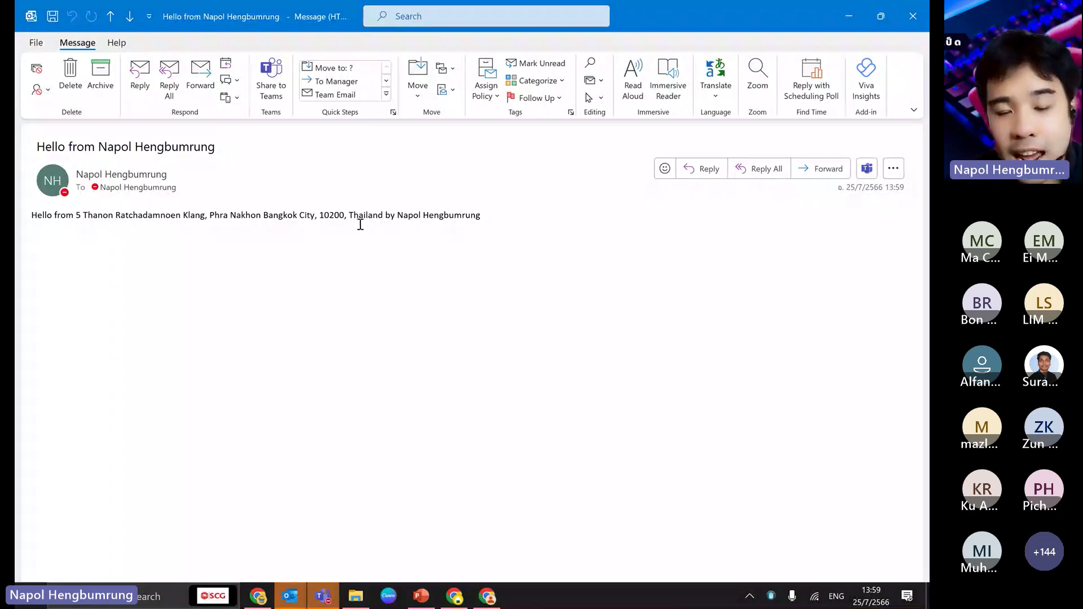
pyautogui.click(880, 16)
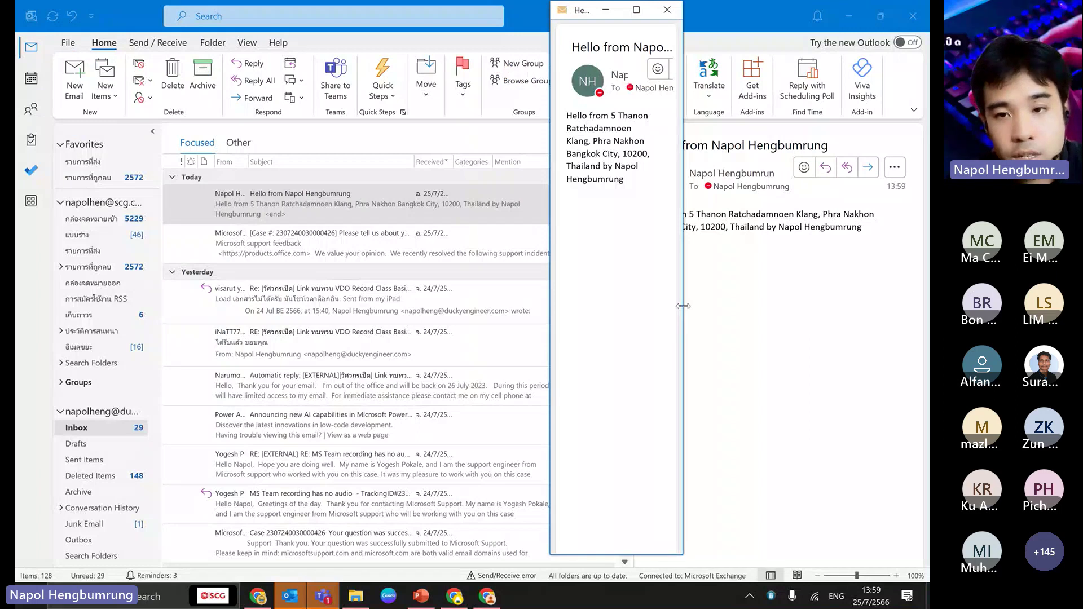
pyautogui.moveTo(683, 306); pyautogui.dragTo(928, 305)
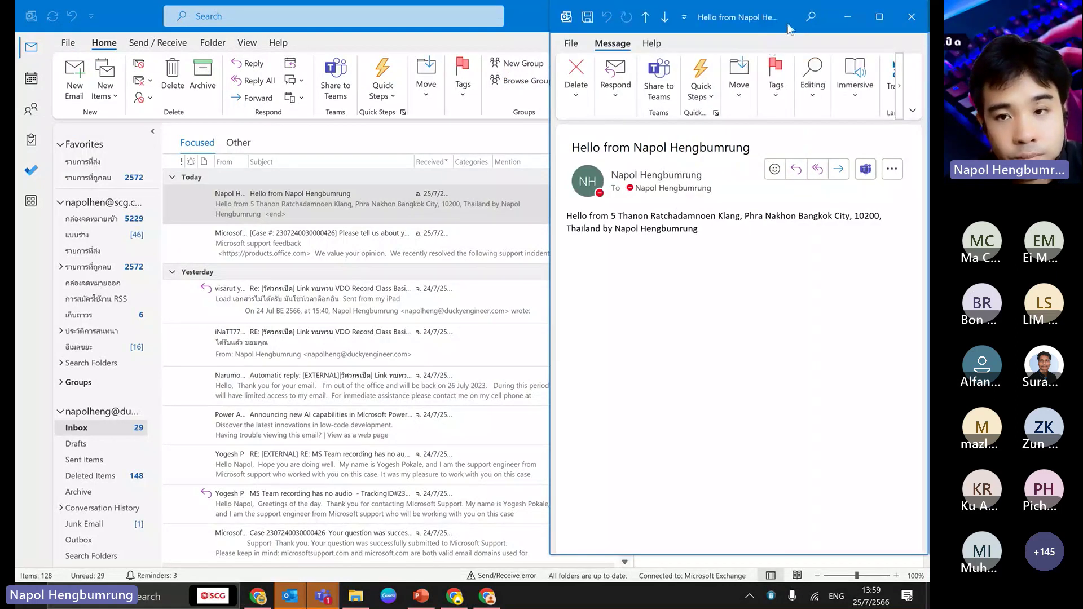
pyautogui.moveTo(788, 29); pyautogui.dragTo(791, 41)
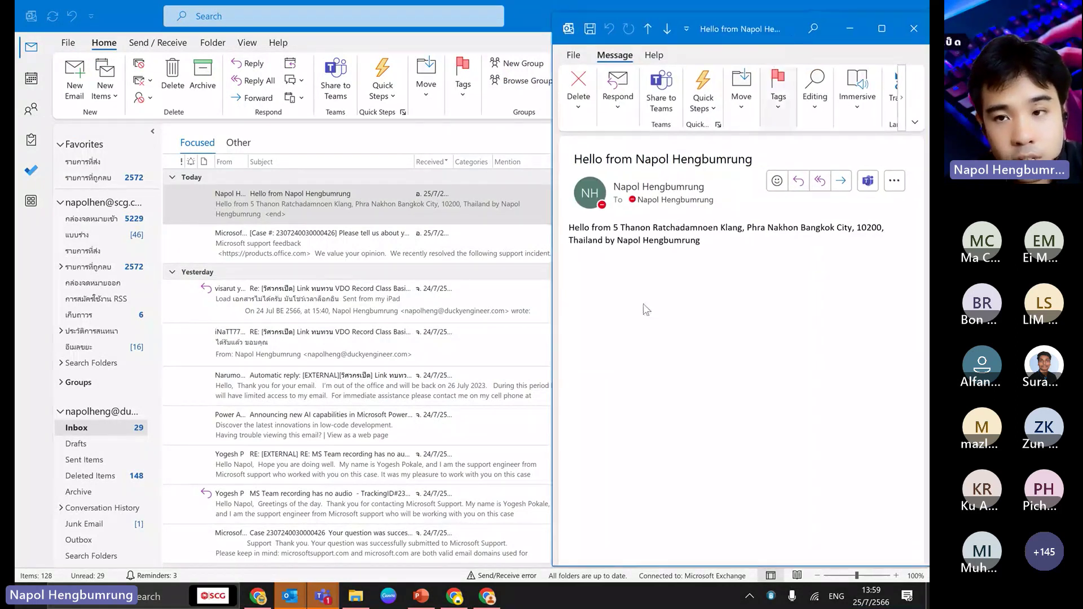
# - Move the Power Automate browser window to the left at full screen height
pyautogui.click(455, 596)
pyautogui.moveTo(675, 18); pyautogui.dragTo(216, 37)
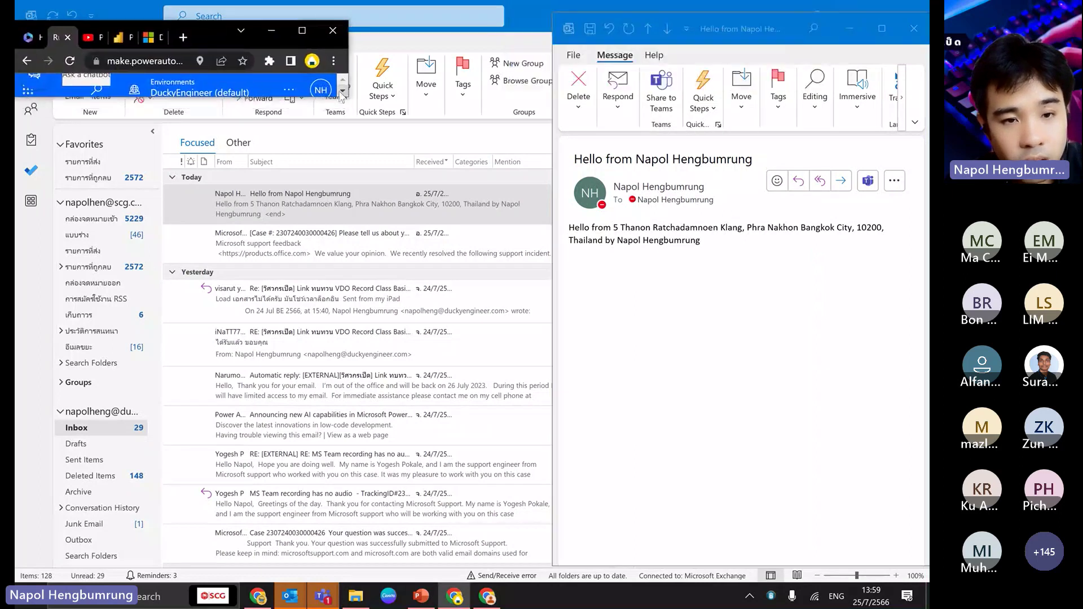
pyautogui.moveTo(342, 96); pyautogui.dragTo(353, 580)
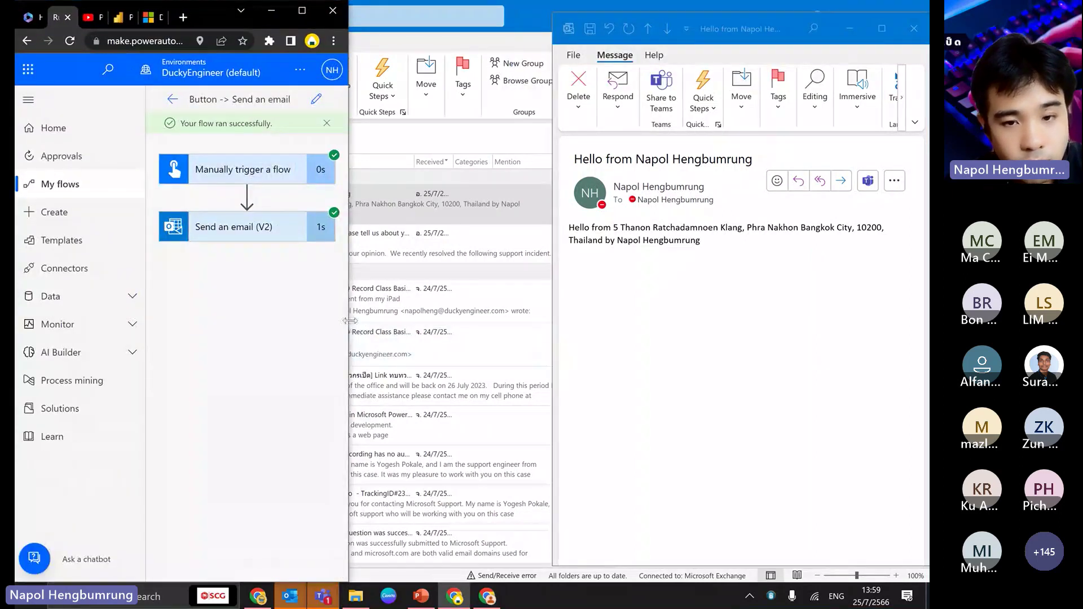
# - Widen the browser up to the email and review the trigger step's run inputs and outputs
pyautogui.moveTo(356, 325); pyautogui.dragTo(550, 315)
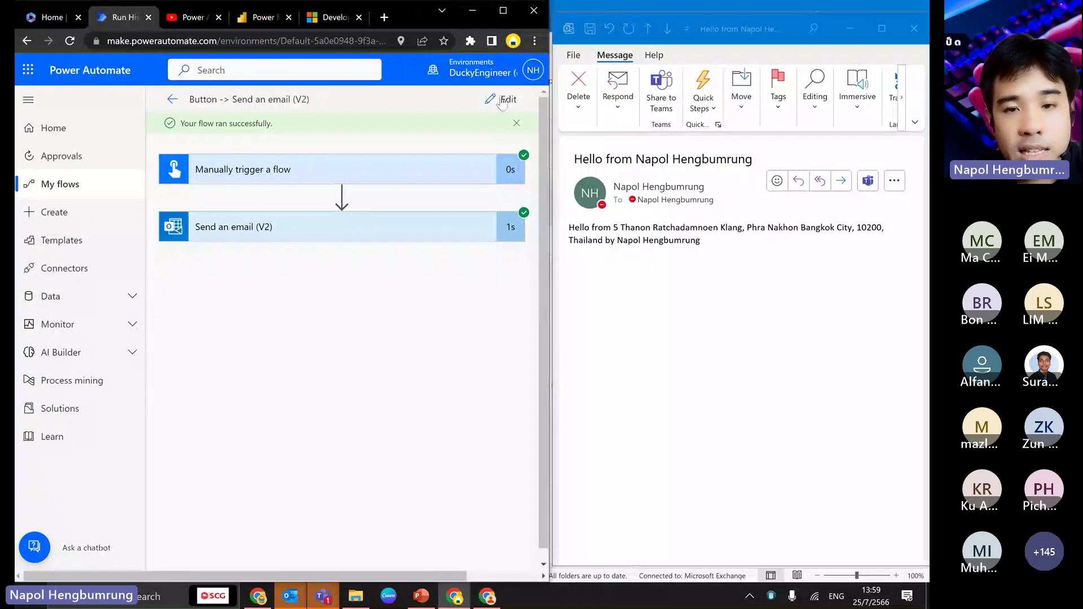
pyautogui.click(339, 172)
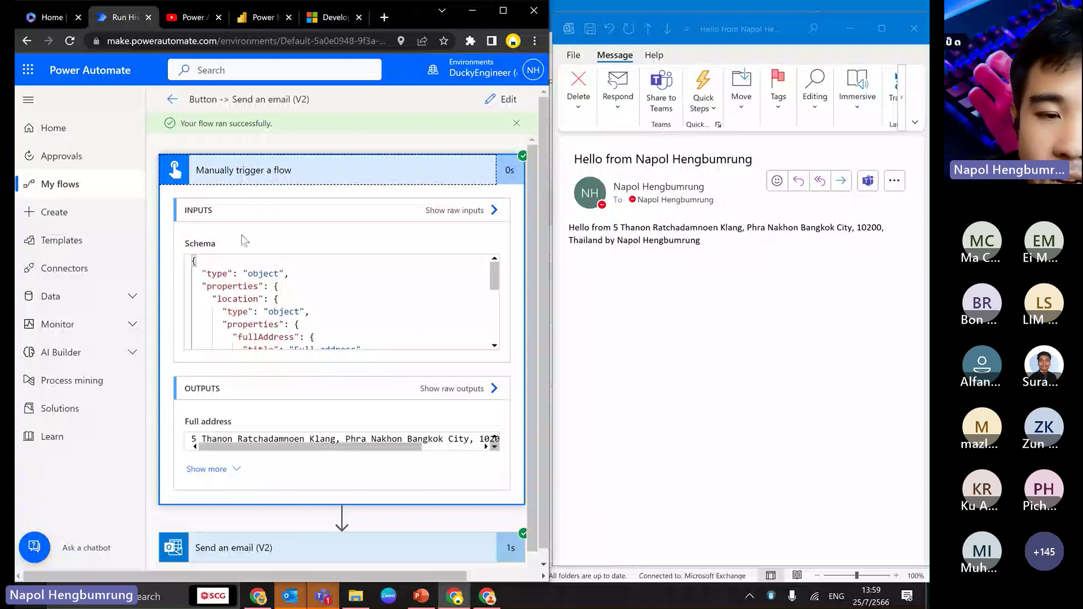
pyautogui.scroll(-1, 285, 406)
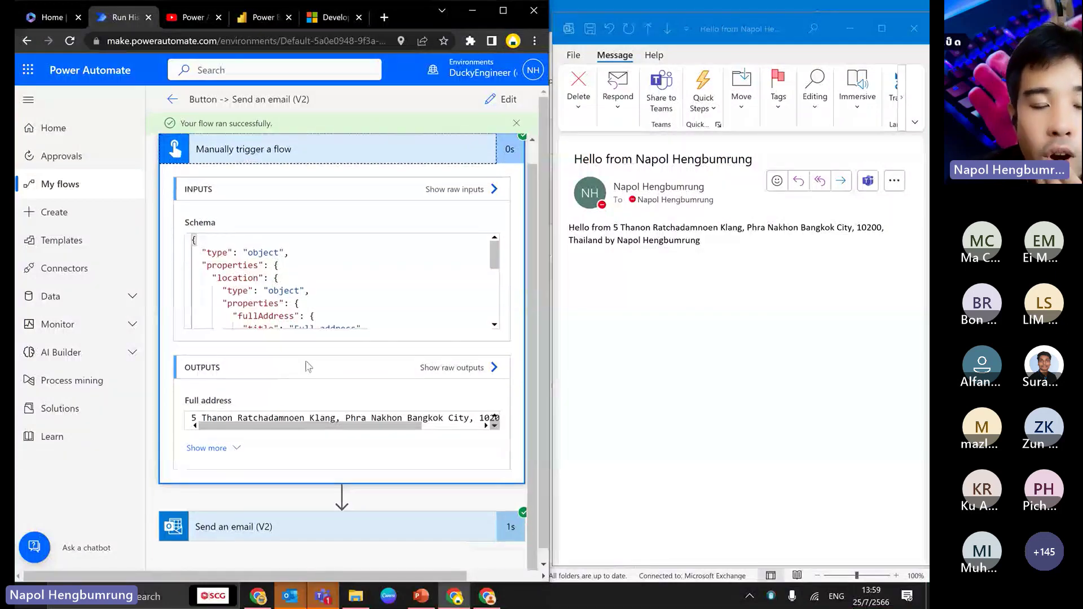
pyautogui.click(378, 158)
# - Review the Send an email (V2) step's run inputs, then collapse it
pyautogui.click(293, 227)
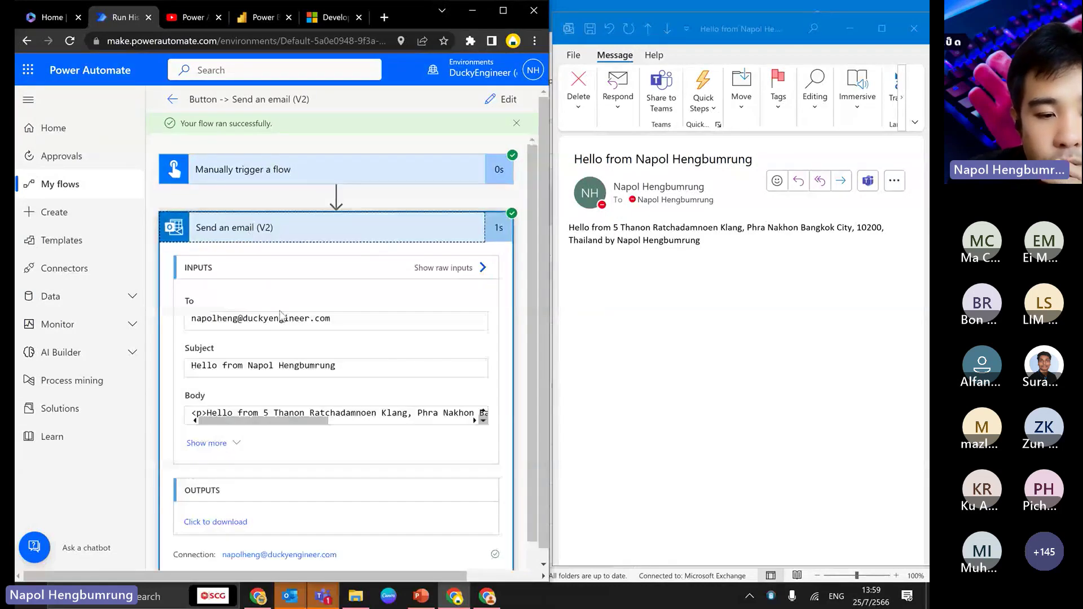
pyautogui.scroll(-1, 280, 315)
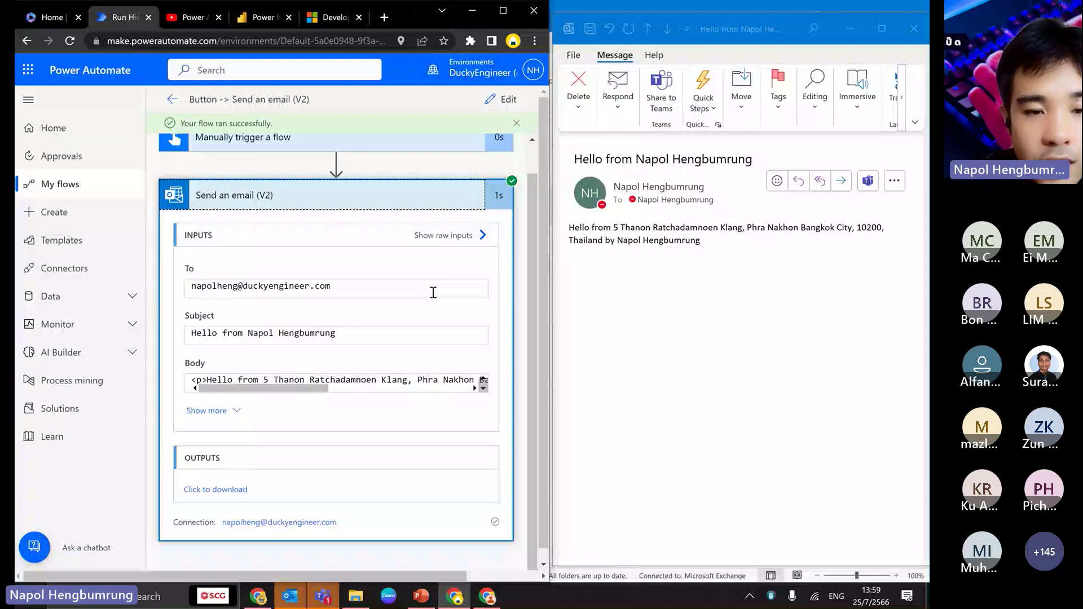
pyautogui.scroll(1, 350, 239)
pyautogui.click(351, 239)
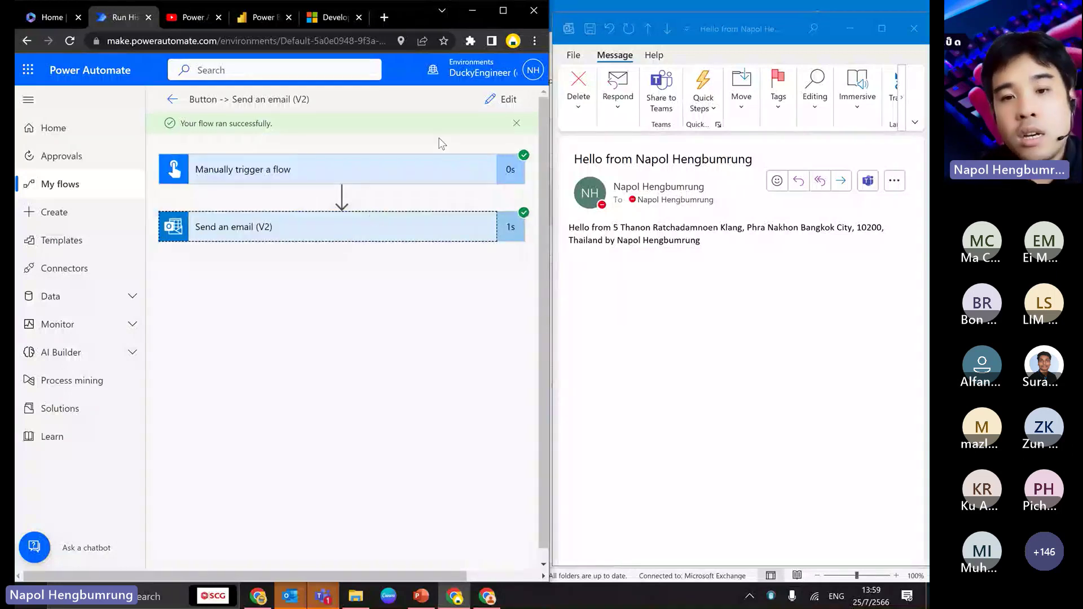
# - Open 'Button -> Send an email (V2)' for editing, close the Outlook message, and maximize Chrome
pyautogui.click(499, 101)
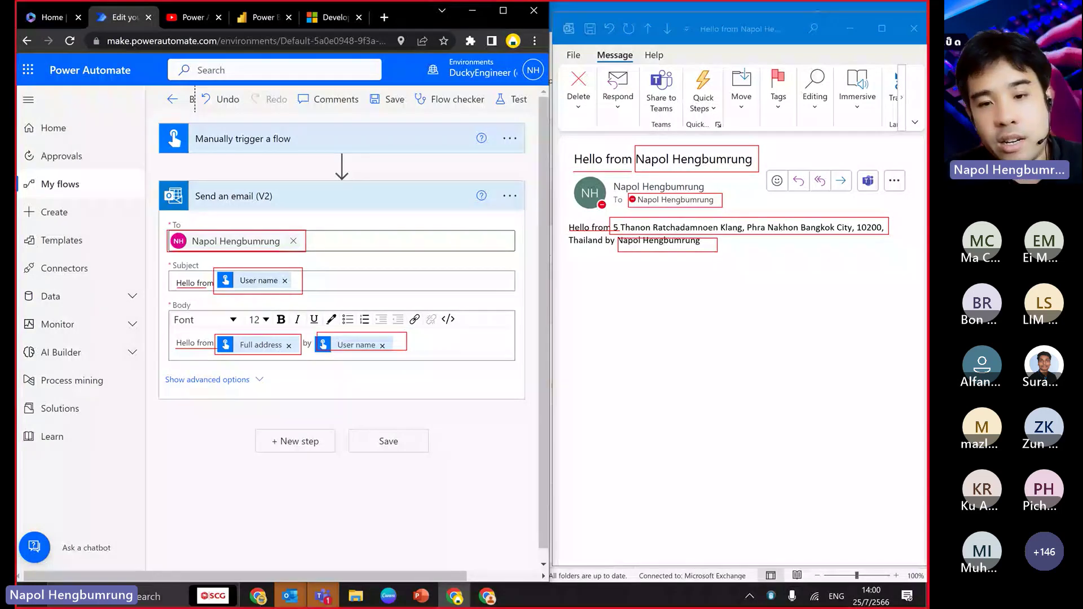
pyautogui.press('Escape')
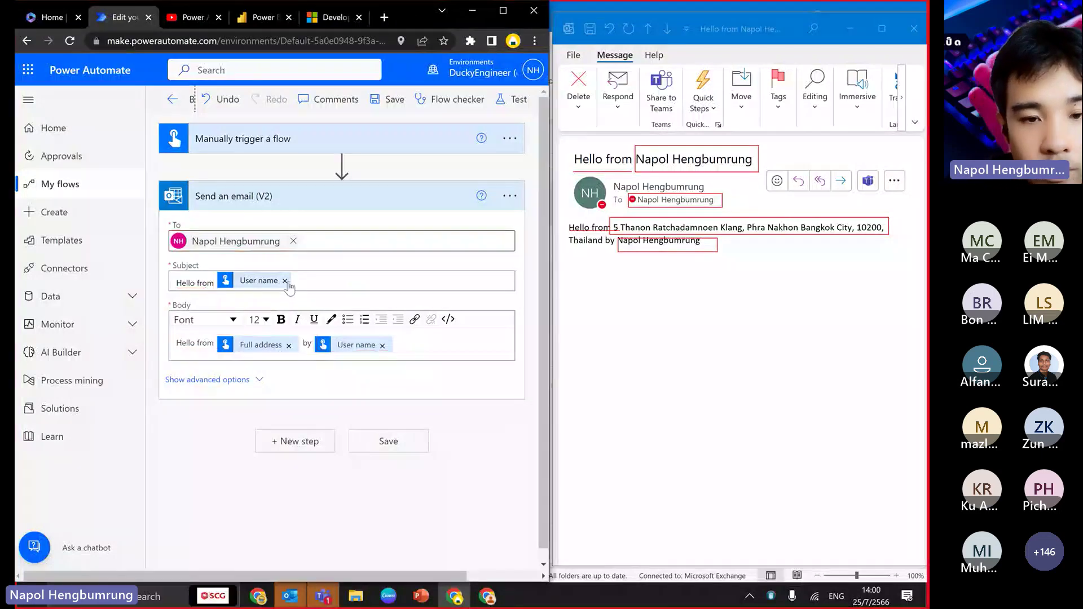
pyautogui.click(914, 35)
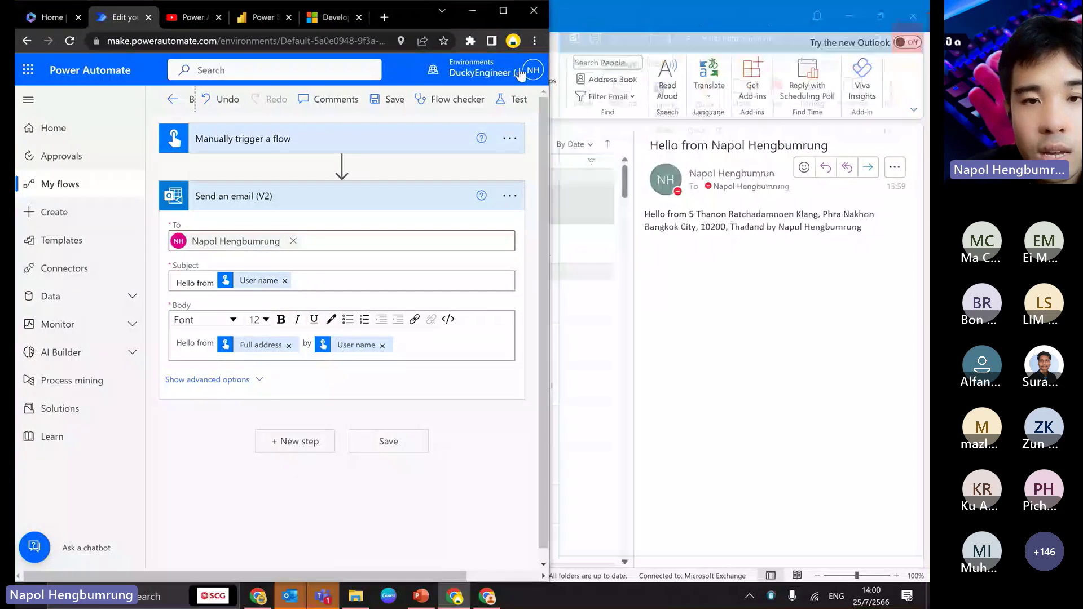
pyautogui.click(503, 11)
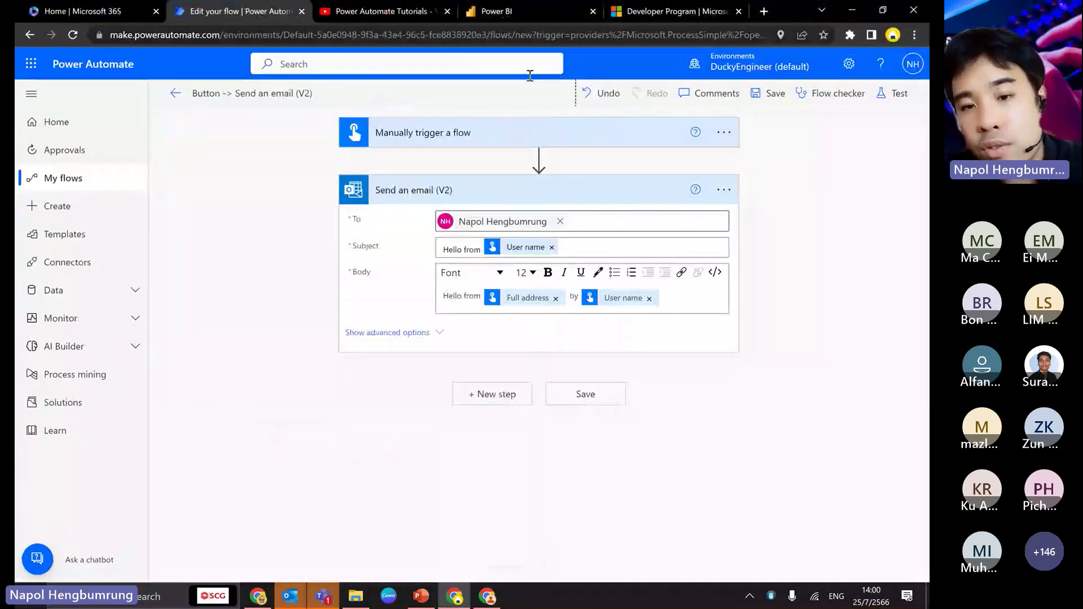
# - Collapse the email step and insert a new action between the trigger and the email step
pyautogui.click(468, 190)
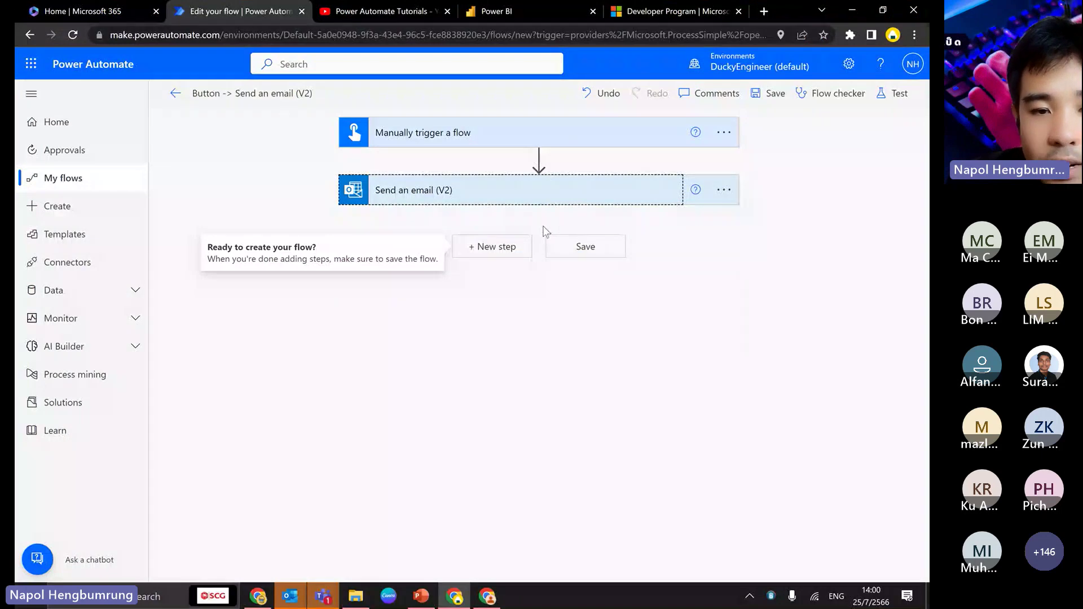
pyautogui.click(495, 253)
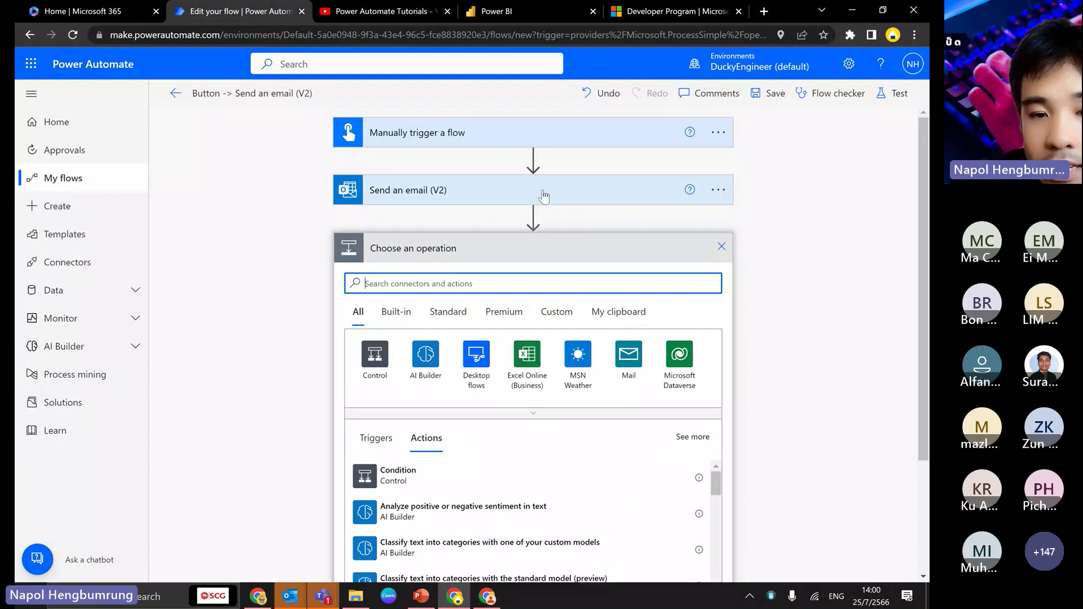
pyautogui.click(722, 247)
pyautogui.click(538, 158)
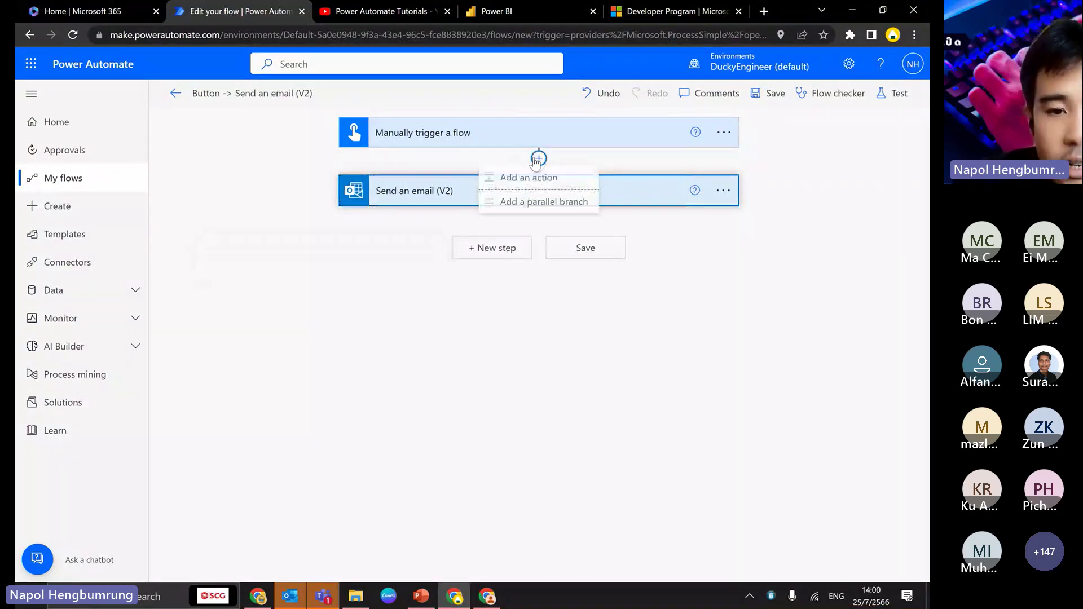
pyautogui.click(528, 180)
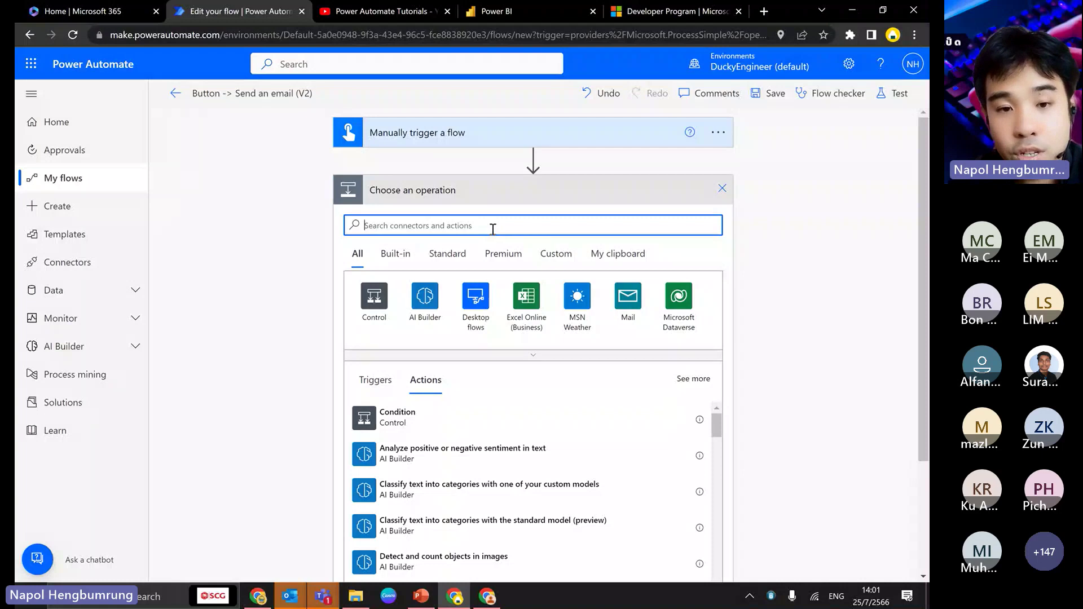
# - Search 'ms team' and add the Teams 'Post message in a chat or channel' action, collapsed
pyautogui.write('ms team')
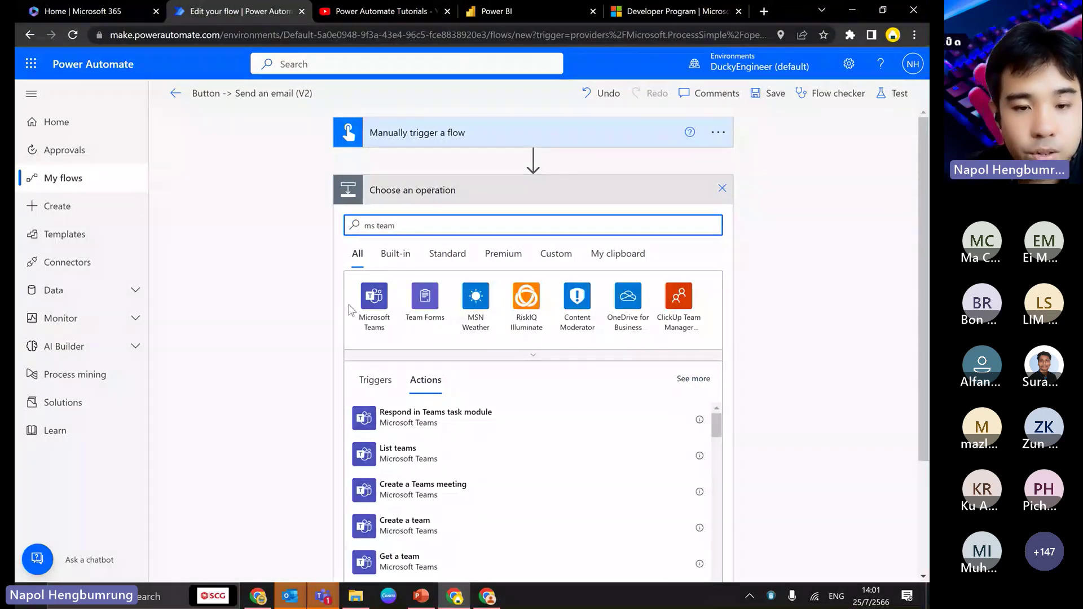
pyautogui.click(351, 309)
pyautogui.scroll(-2, 317, 321)
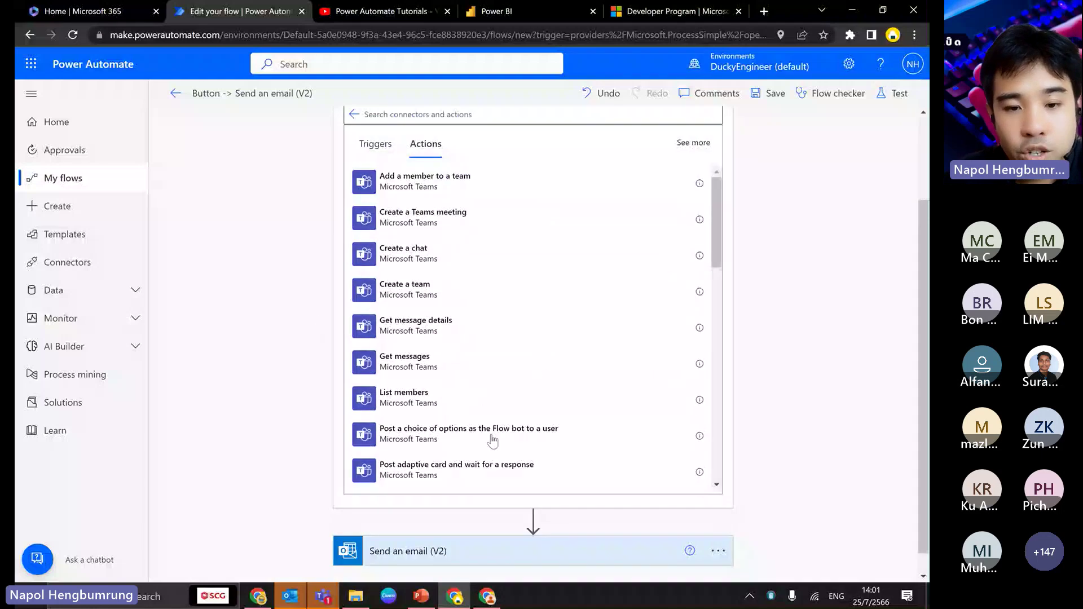
pyautogui.scroll(-3, 464, 429)
pyautogui.scroll(-1, 464, 428)
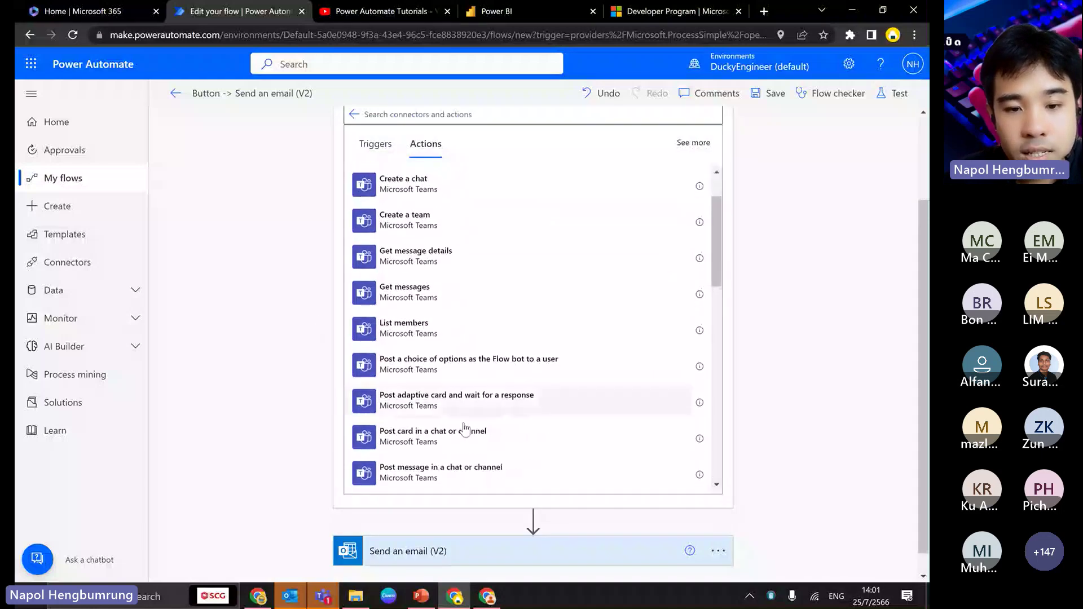
pyautogui.click(410, 474)
pyautogui.click(504, 192)
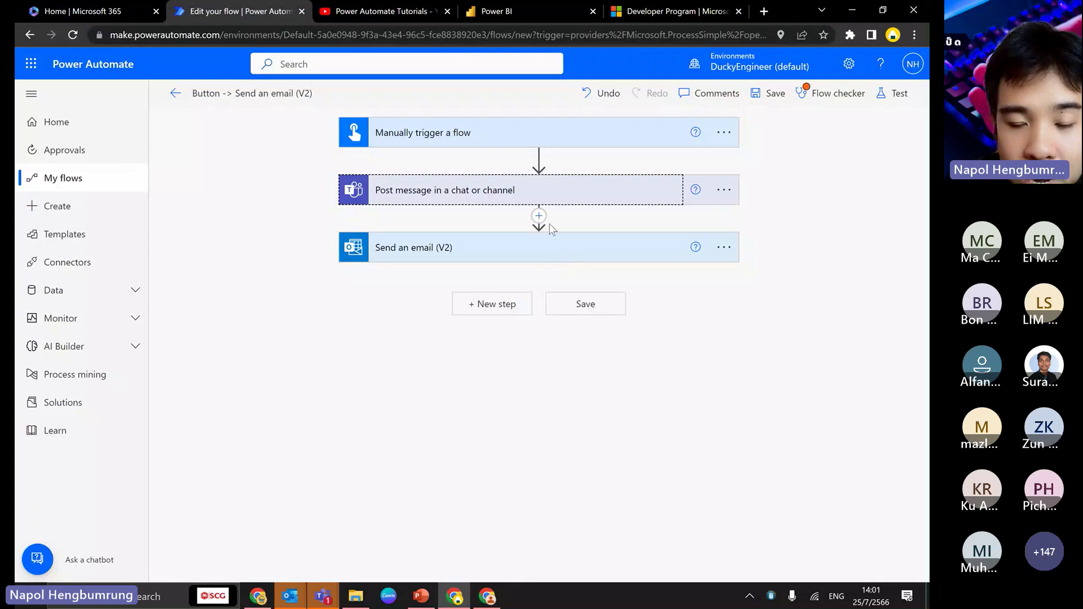
# - Add a parallel branch, move the Teams post step into it, and zoom to 90%
pyautogui.click(538, 216)
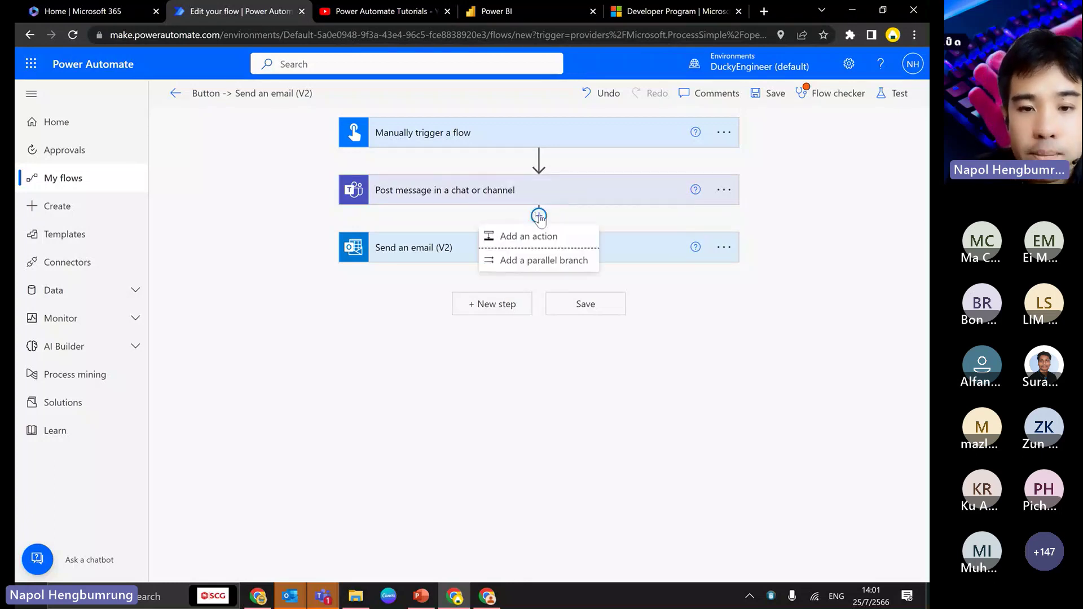
pyautogui.click(564, 258)
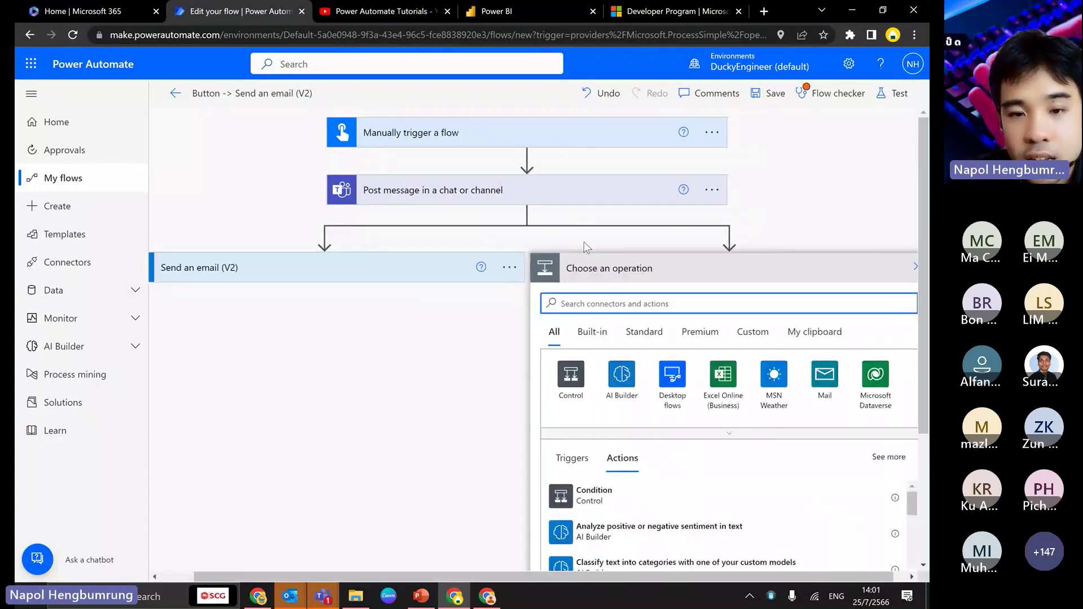
pyautogui.moveTo(539, 190); pyautogui.dragTo(746, 247)
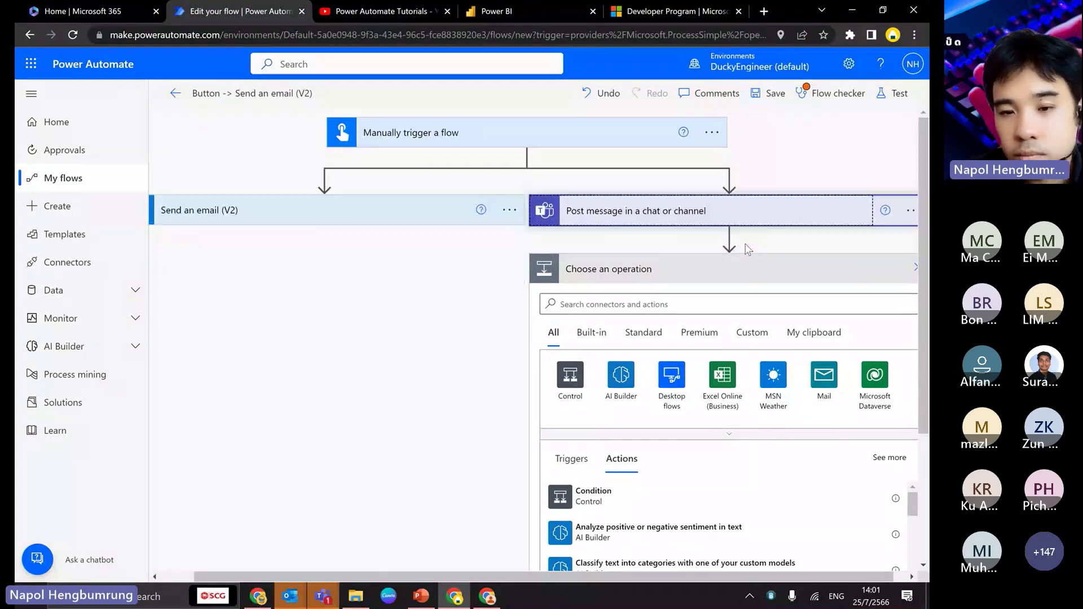
pyautogui.hotkey('ctrl', '-')
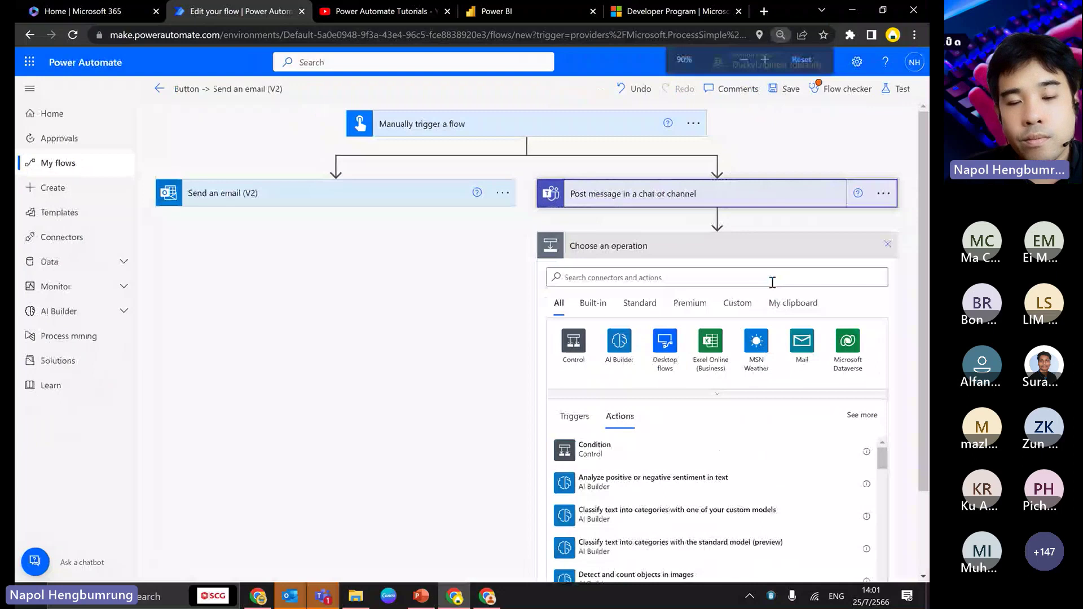
pyautogui.click(888, 244)
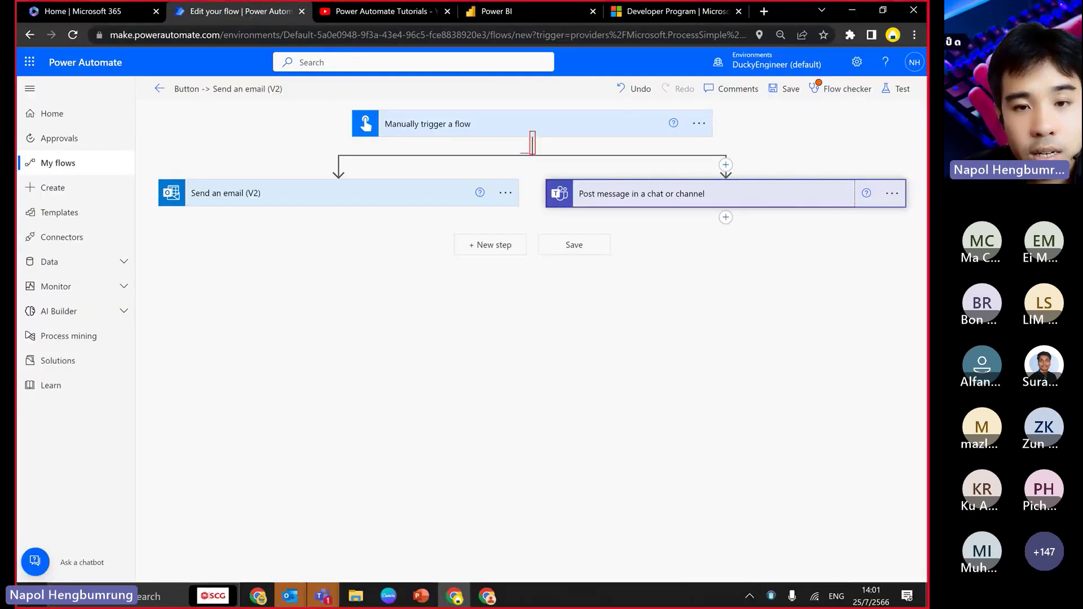
# - Annotate the split below the trigger, ticking the Teams branch, then clear the markings
pyautogui.moveTo(522, 153); pyautogui.dragTo(366, 153)
pyautogui.moveTo(530, 152); pyautogui.dragTo(711, 151)
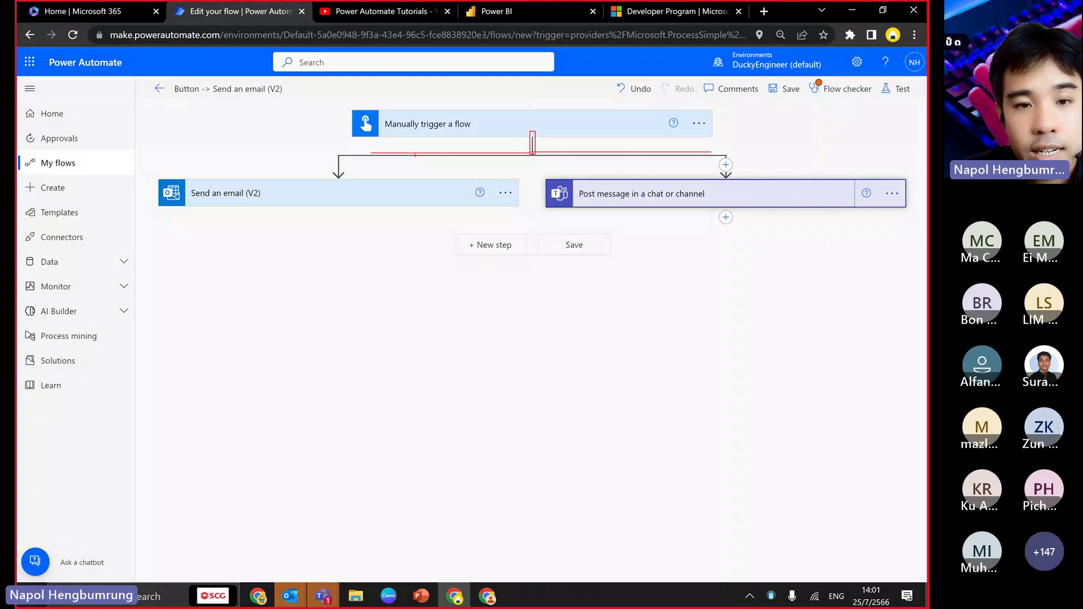
pyautogui.moveTo(369, 152); pyautogui.dragTo(369, 173)
pyautogui.moveTo(729, 151); pyautogui.dragTo(728, 170)
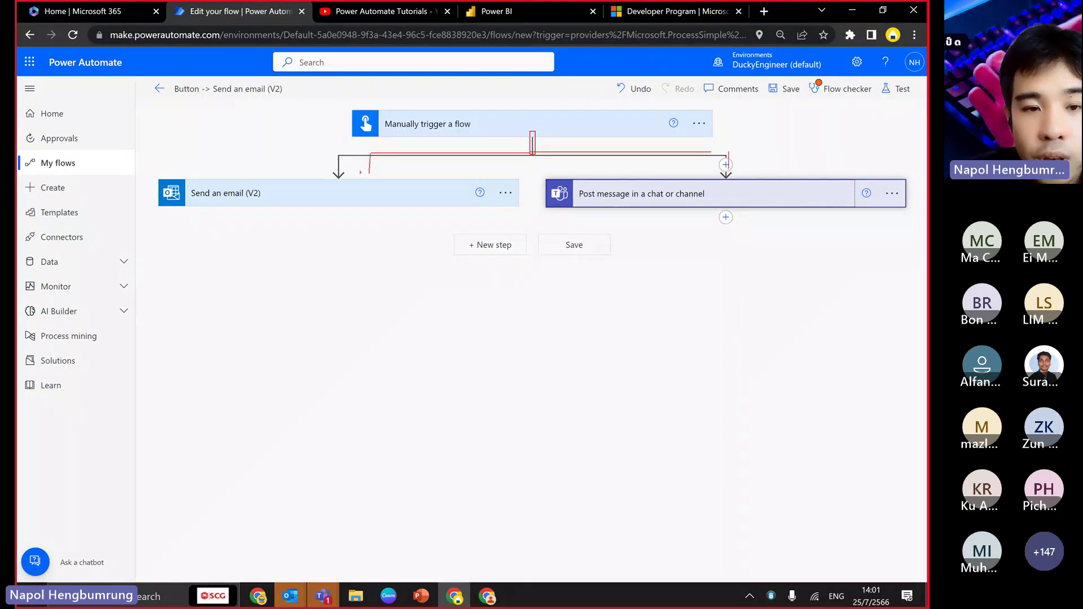
pyautogui.moveTo(260, 168); pyautogui.dragTo(339, 236)
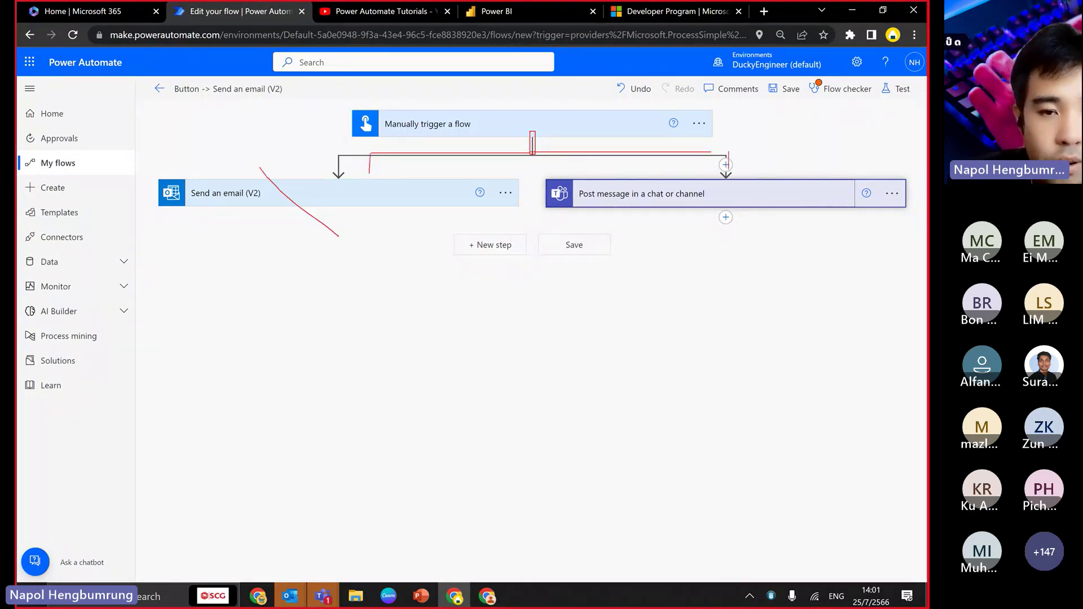
pyautogui.moveTo(338, 155); pyautogui.dragTo(233, 244)
pyautogui.moveTo(854, 133); pyautogui.dragTo(747, 192)
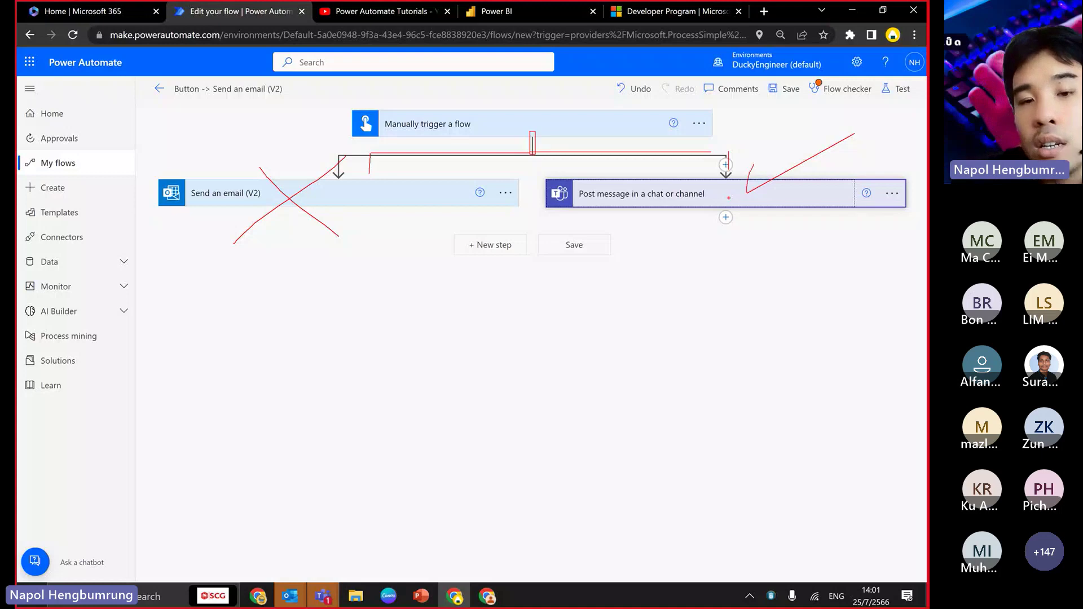
pyautogui.press('Escape')
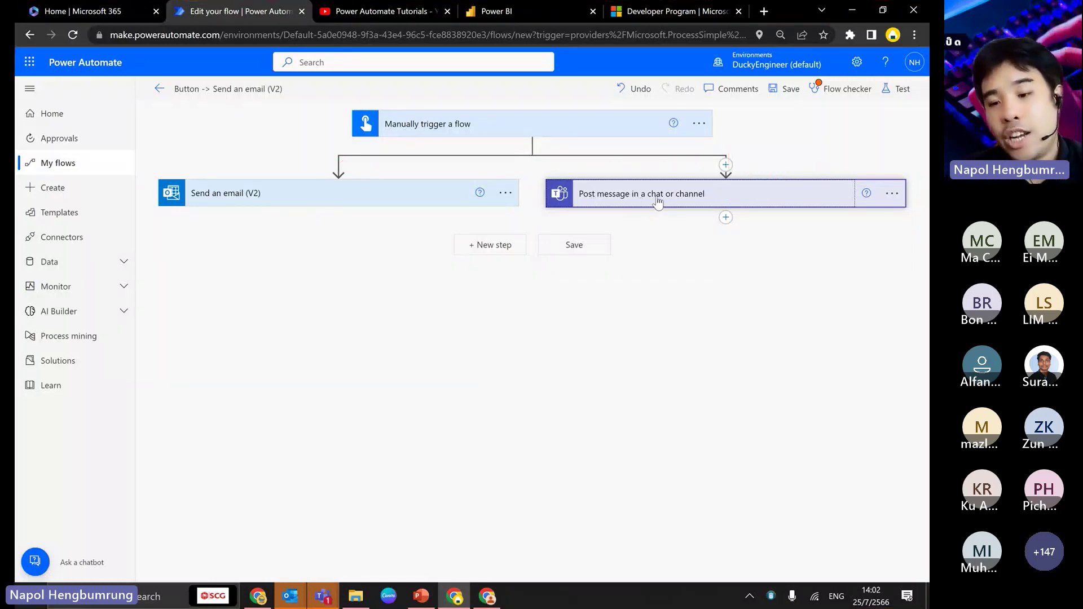
# - Configure the Teams post with Post as 'Flow bot' and Post in 'Chat with Flow bot'
pyautogui.click(657, 203)
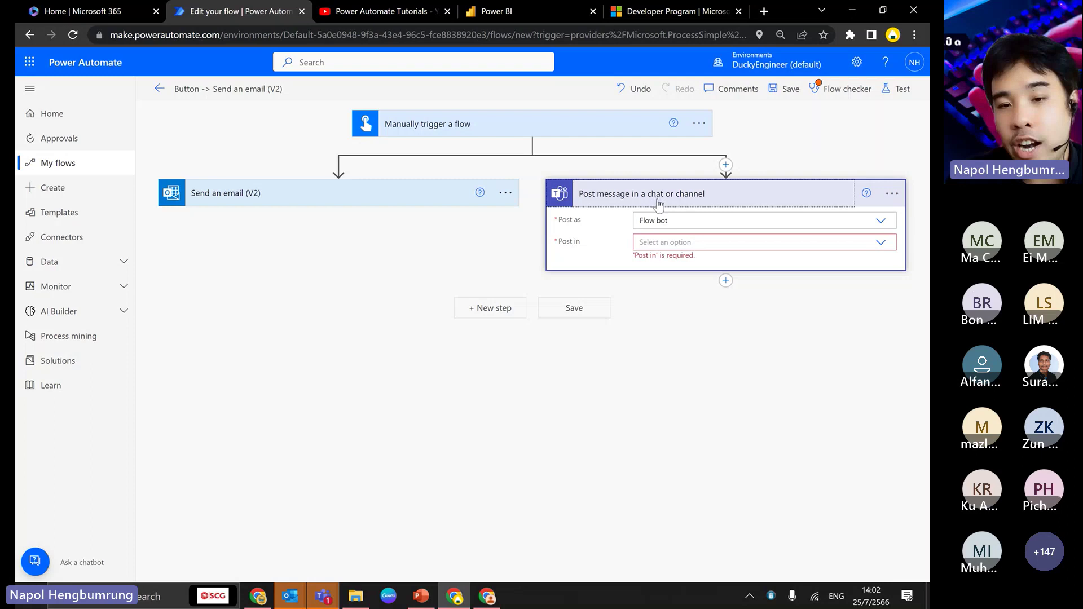
pyautogui.click(700, 221)
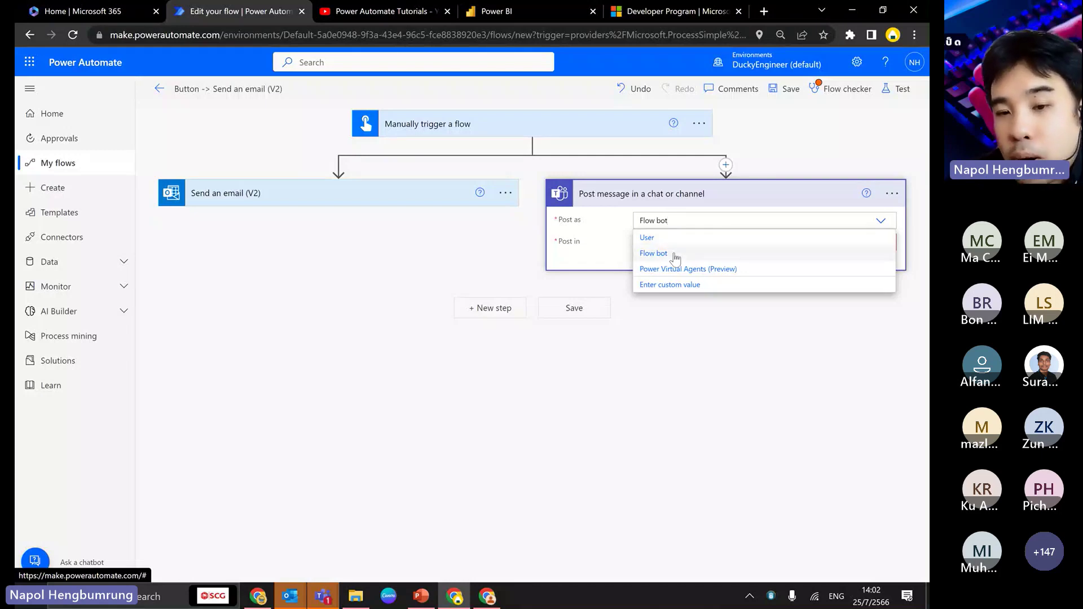
pyautogui.click(671, 254)
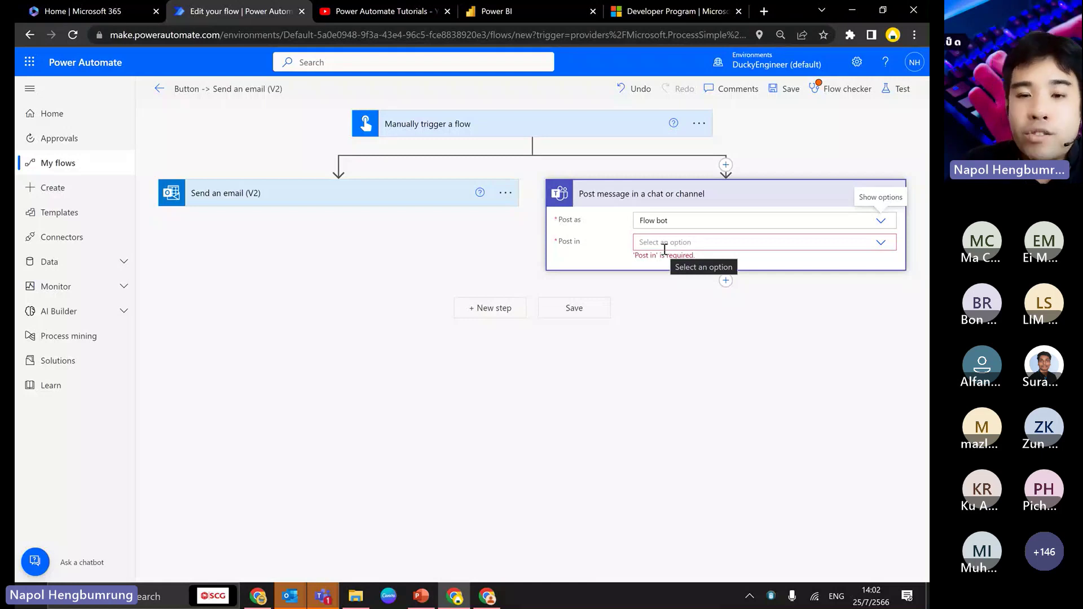
pyautogui.click(704, 243)
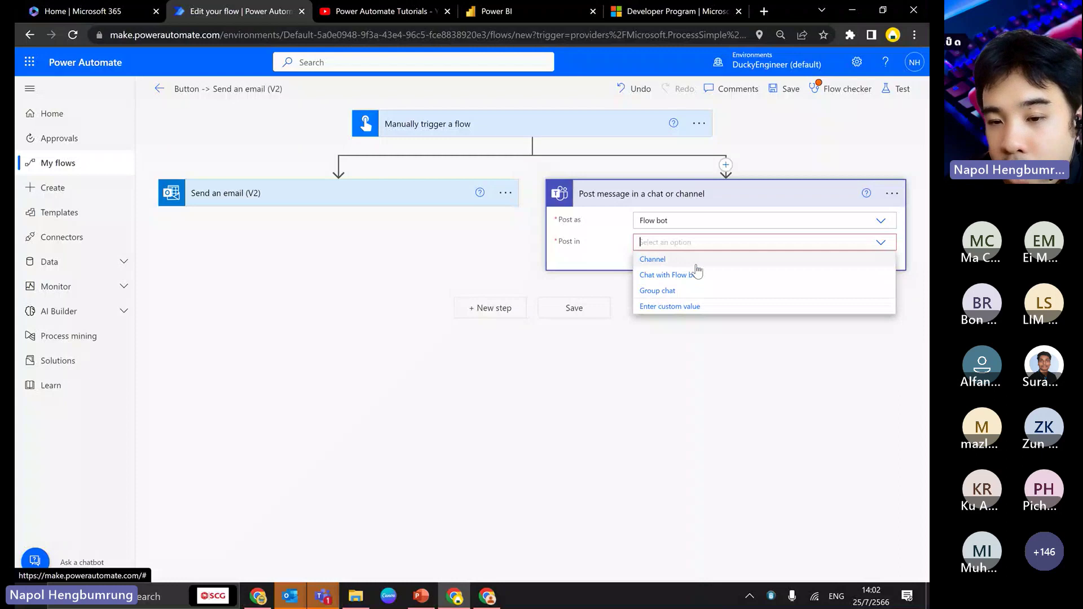
pyautogui.click(696, 277)
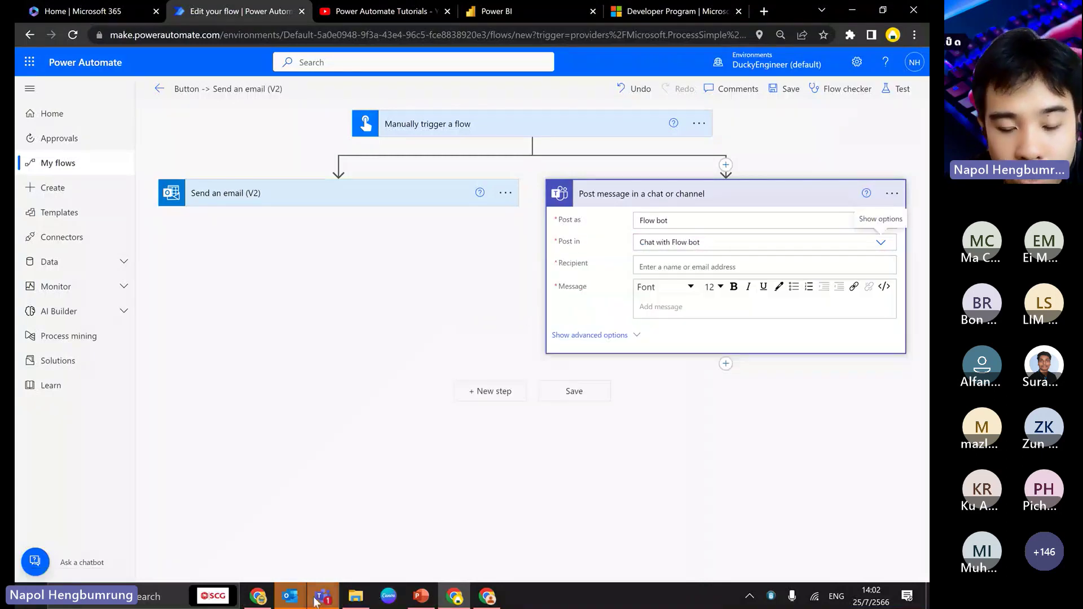
pyautogui.moveTo(318, 603)
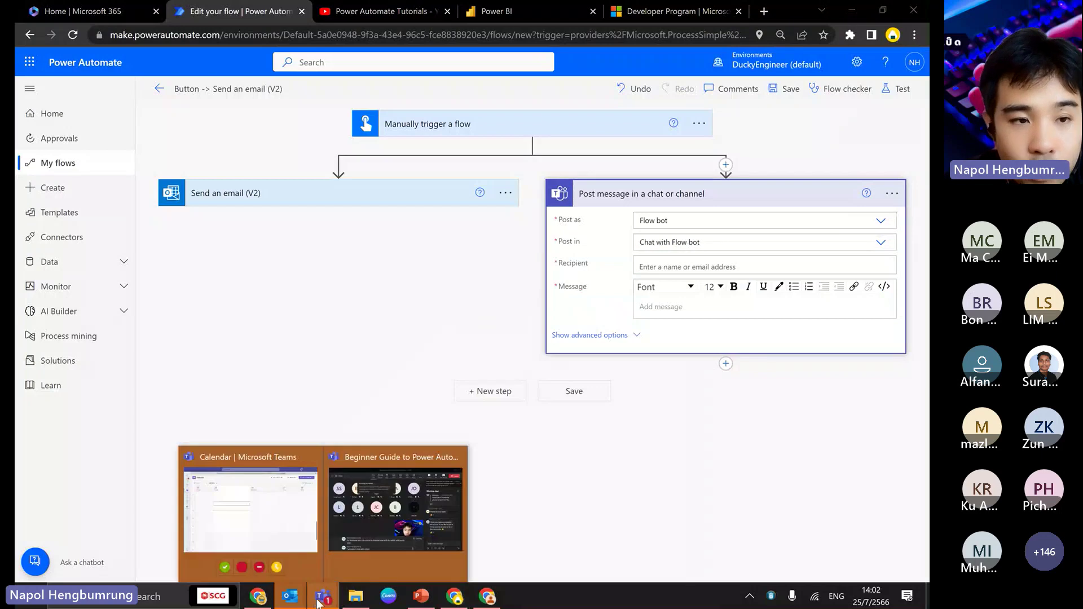
pyautogui.click(251, 502)
pyautogui.click(35, 87)
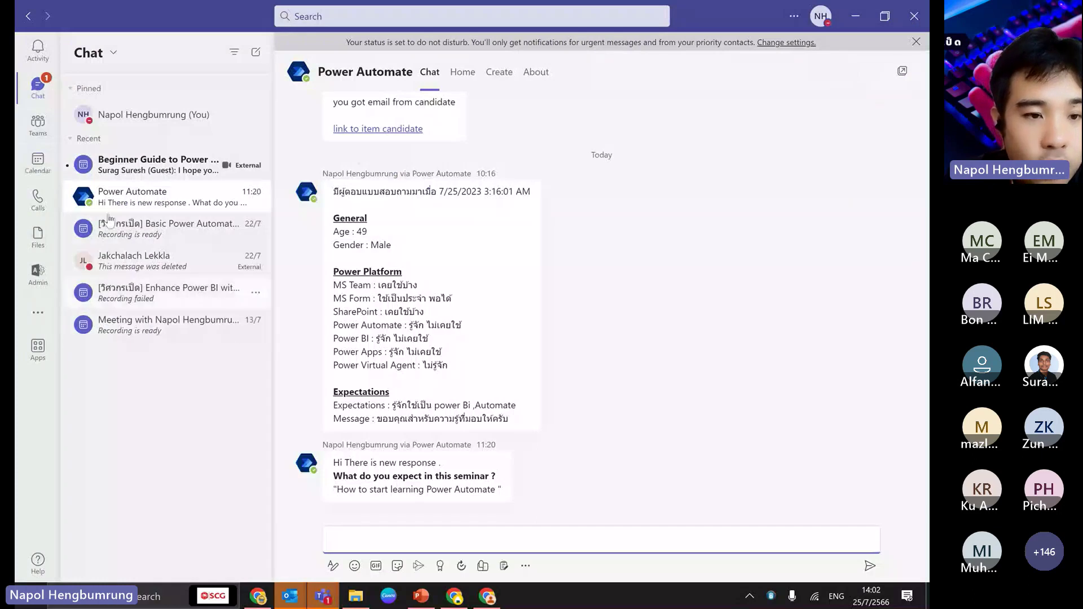
pyautogui.click(158, 164)
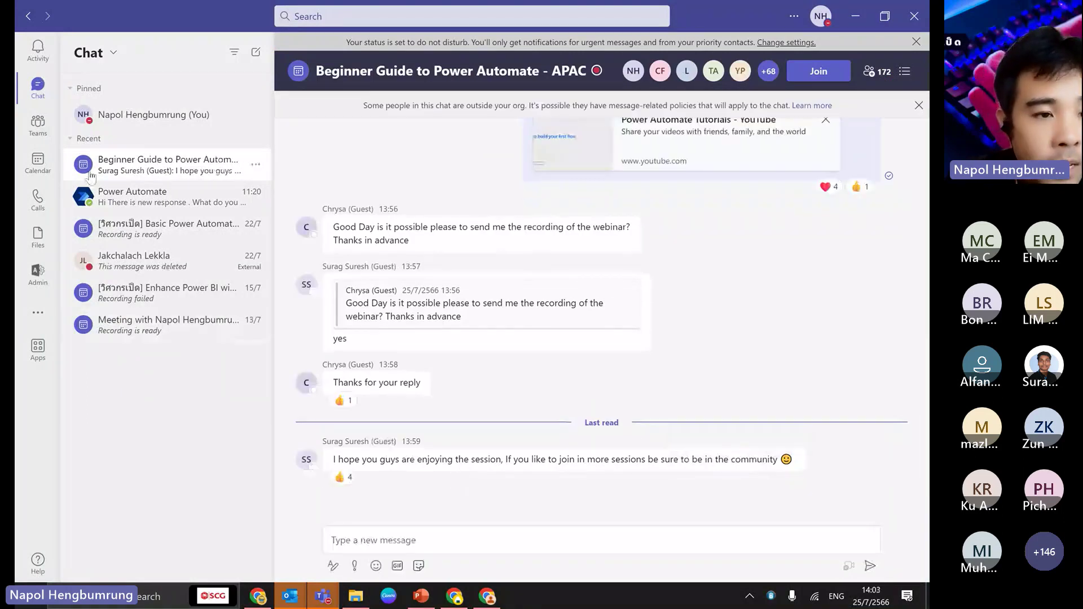
pyautogui.click(21, 132)
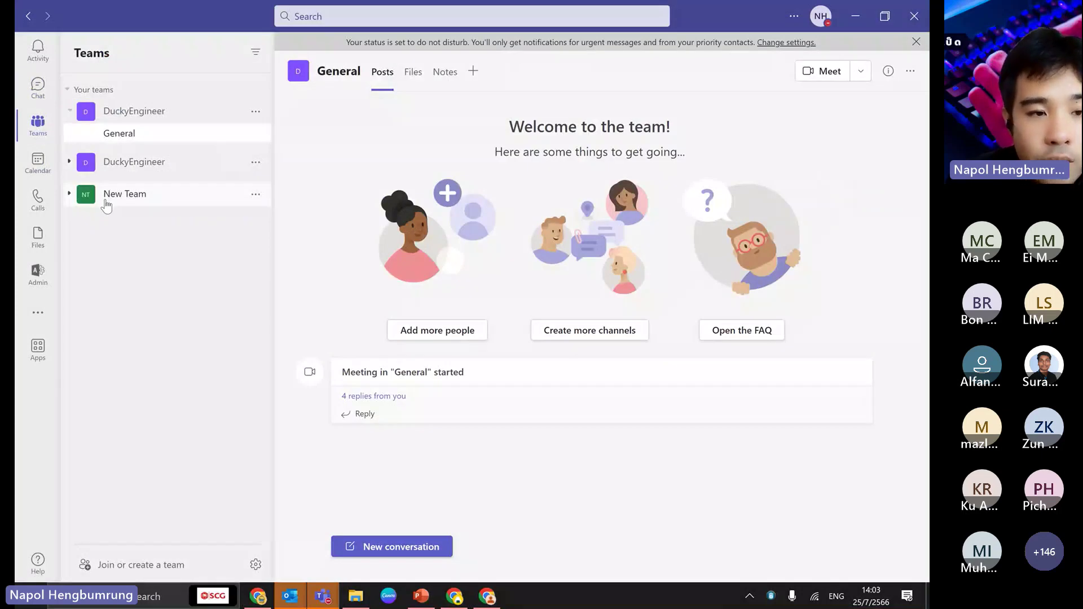
pyautogui.rightClick(158, 138)
pyautogui.click(125, 193)
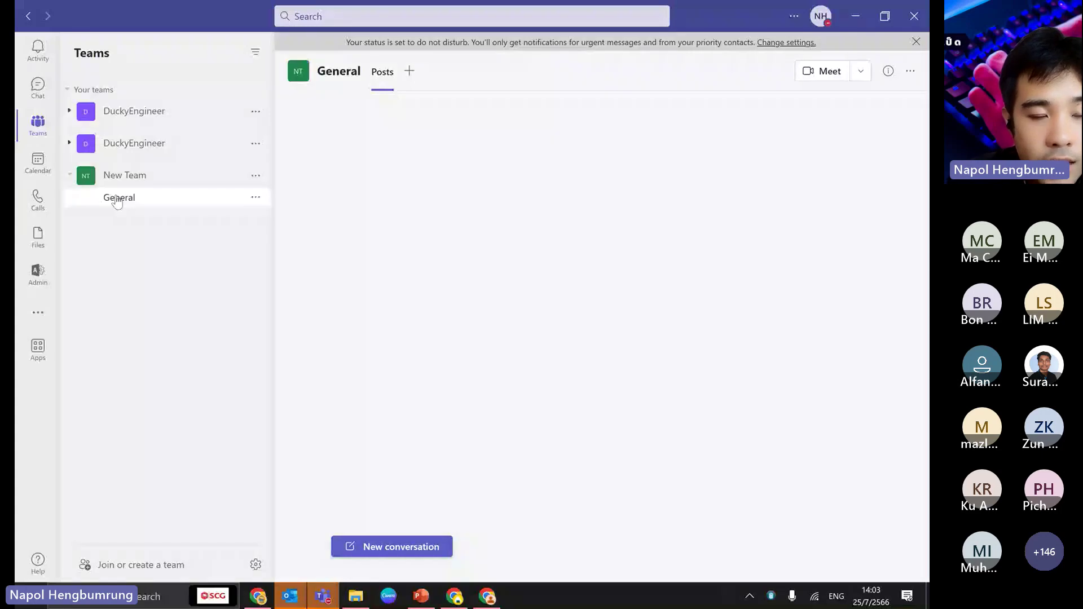
pyautogui.click(41, 96)
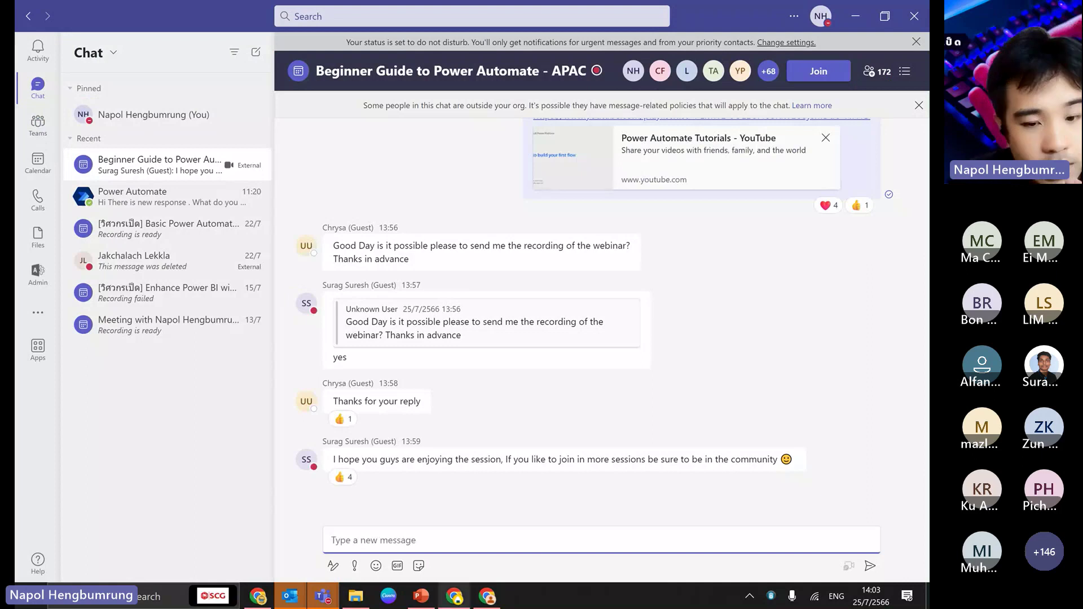
pyautogui.click(454, 597)
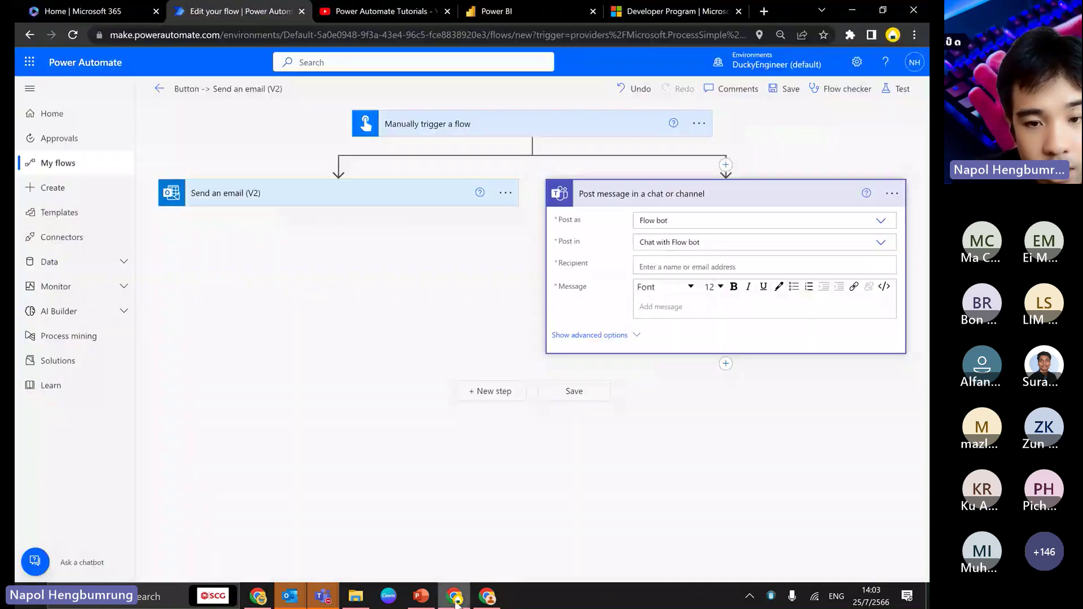
# - Keep 'Chat with Flow bot' and set Recipient to the User email dynamic value
pyautogui.click(690, 242)
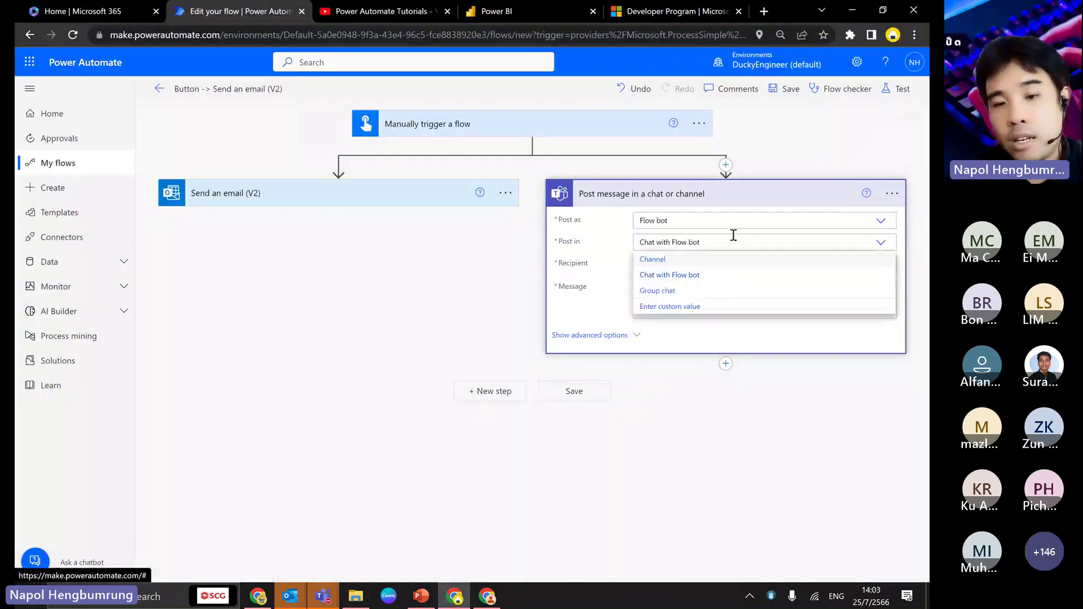
pyautogui.click(671, 275)
pyautogui.click(715, 309)
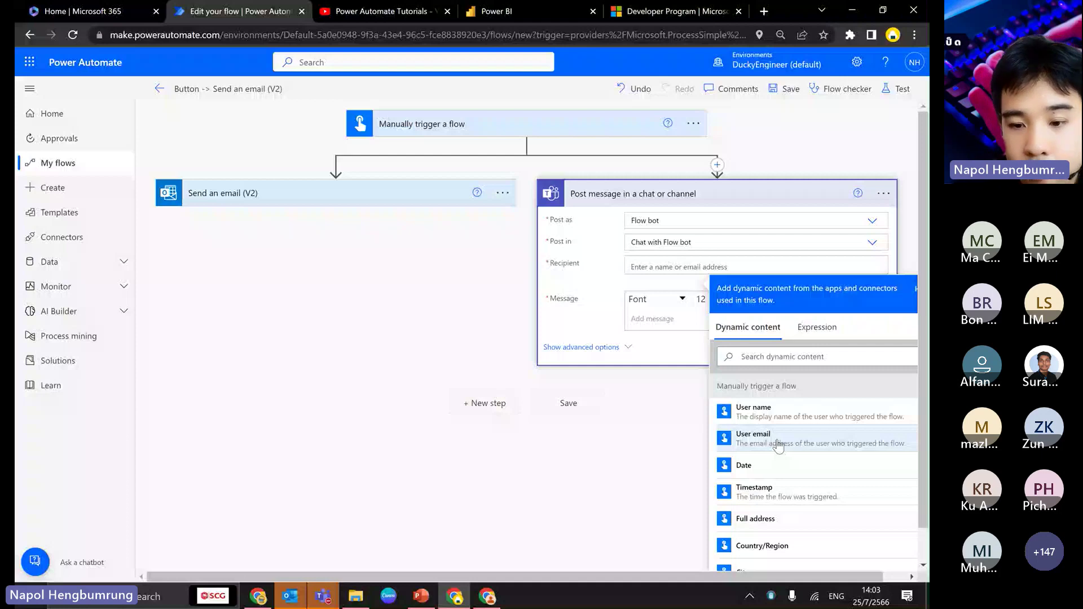
pyautogui.click(778, 445)
# - Write the message 'Hello from' Country/Region 'when' Timestamp using dynamic content
pyautogui.write('Hello from')
pyautogui.click(773, 539)
pyautogui.write('w')
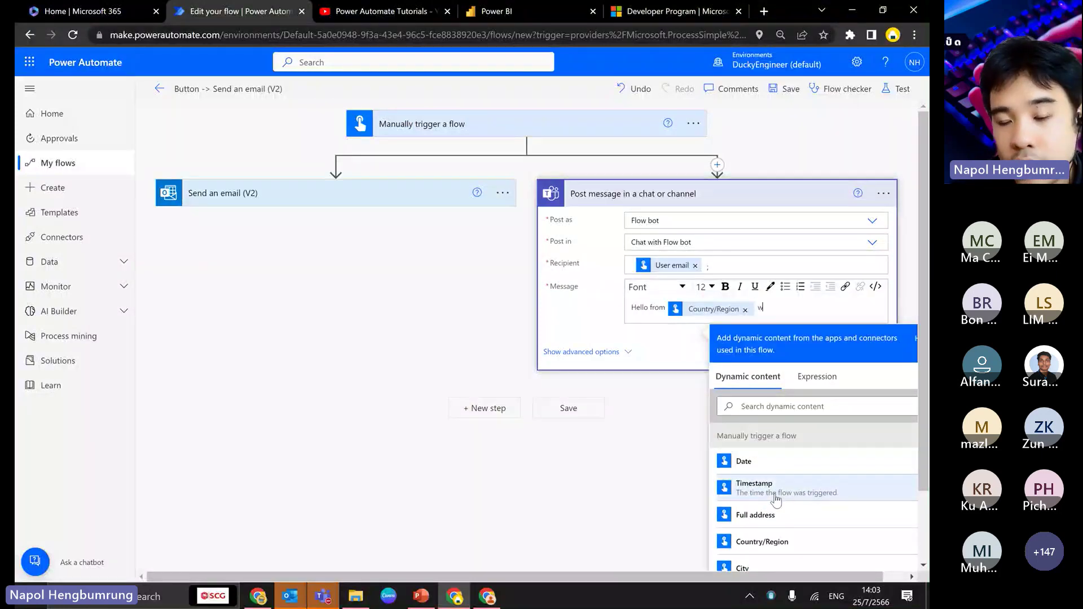
pyautogui.write('hen')
pyautogui.click(777, 487)
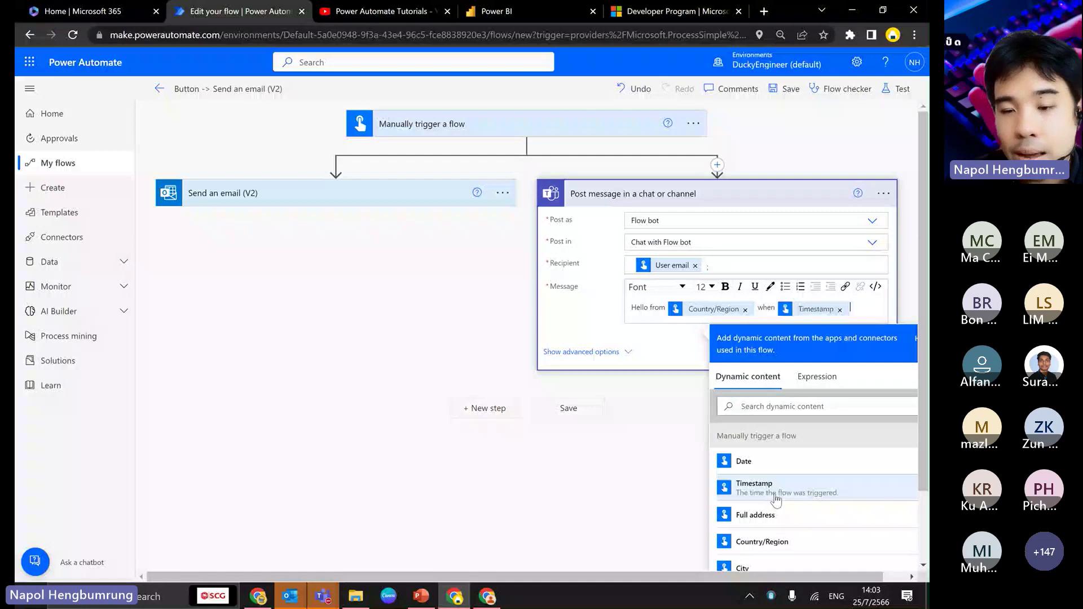
# - Save the flow, start a manual test, and mark the ready Teams connection on screen
pyautogui.click(790, 92)
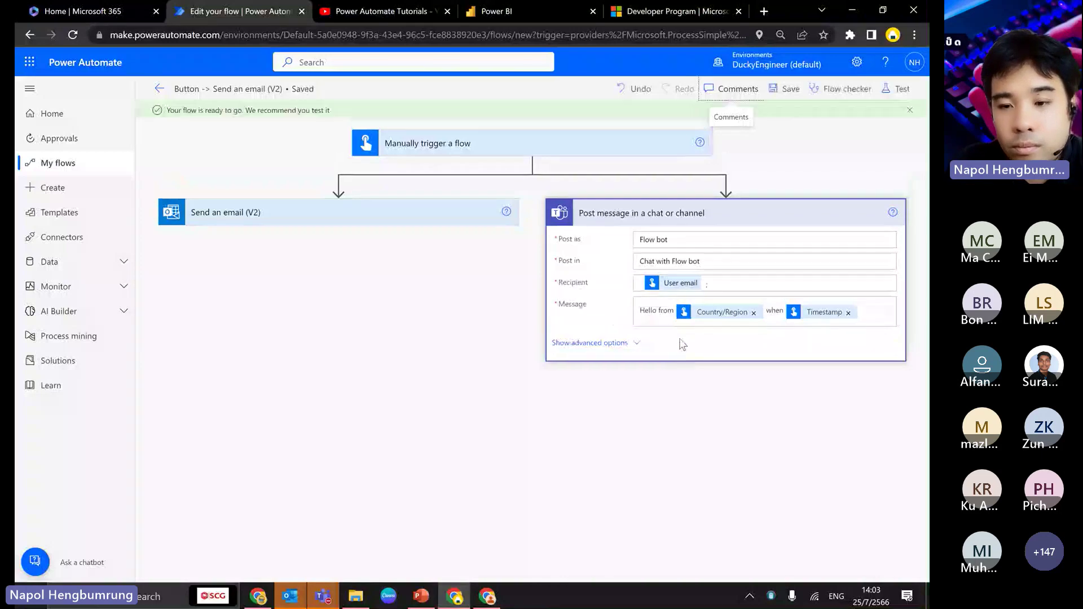
pyautogui.click(896, 90)
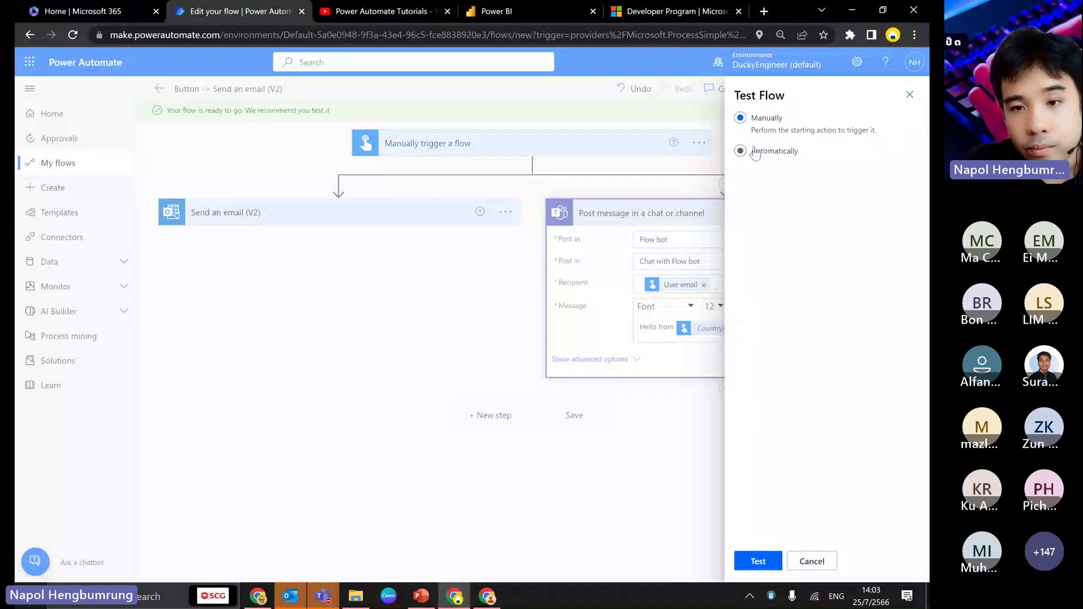
pyautogui.click(758, 561)
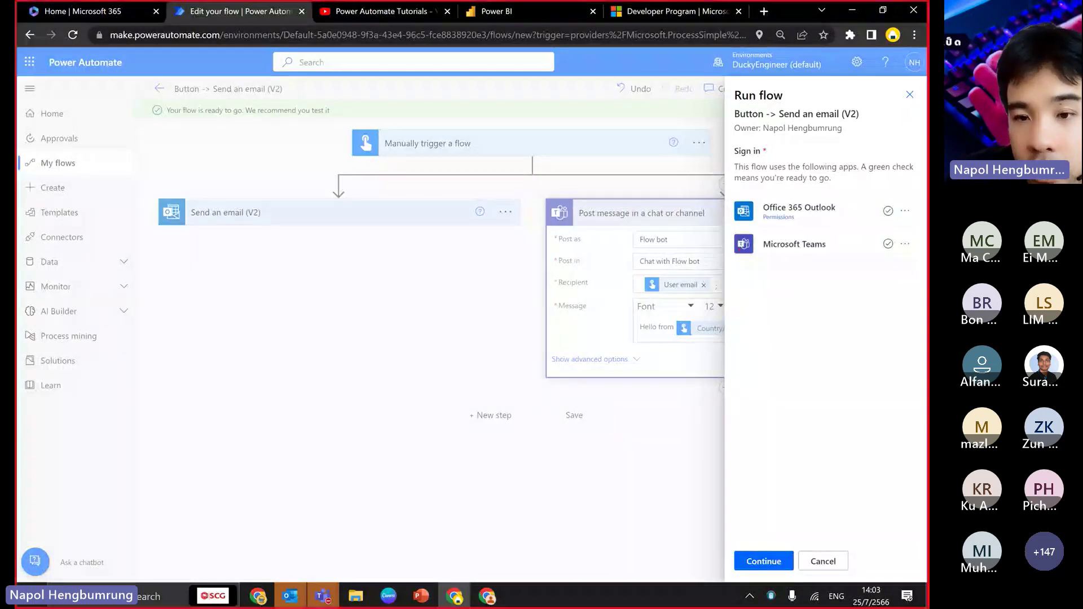
pyautogui.moveTo(730, 231); pyautogui.dragTo(926, 256)
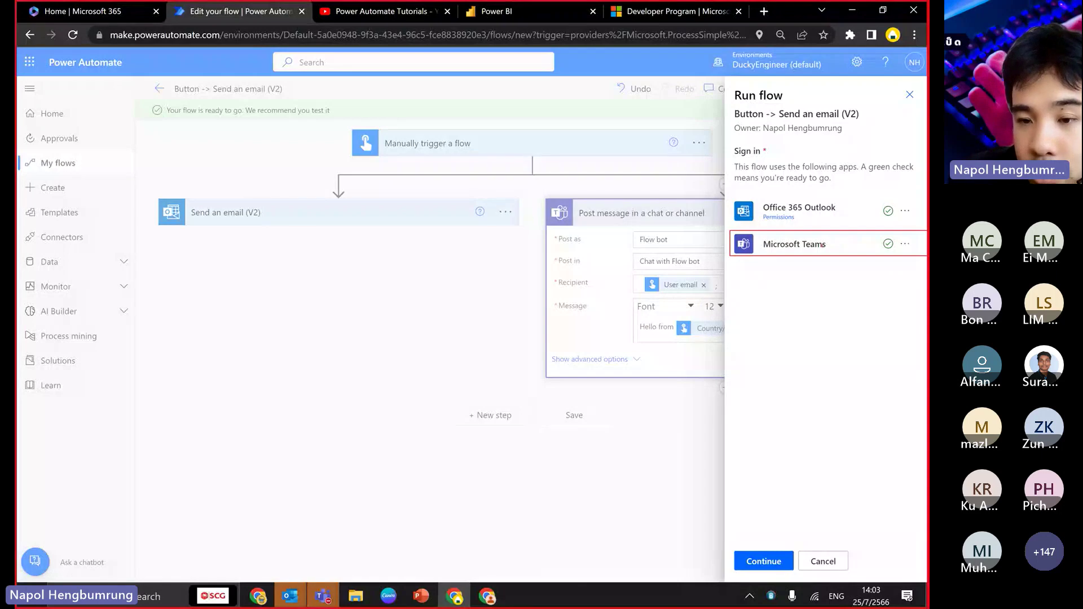
pyautogui.moveTo(833, 243)
pyautogui.mouseDown()
pyautogui.moveTo(877, 224)
pyautogui.moveTo(870, 198)
pyautogui.moveTo(881, 191)
pyautogui.mouseUp()
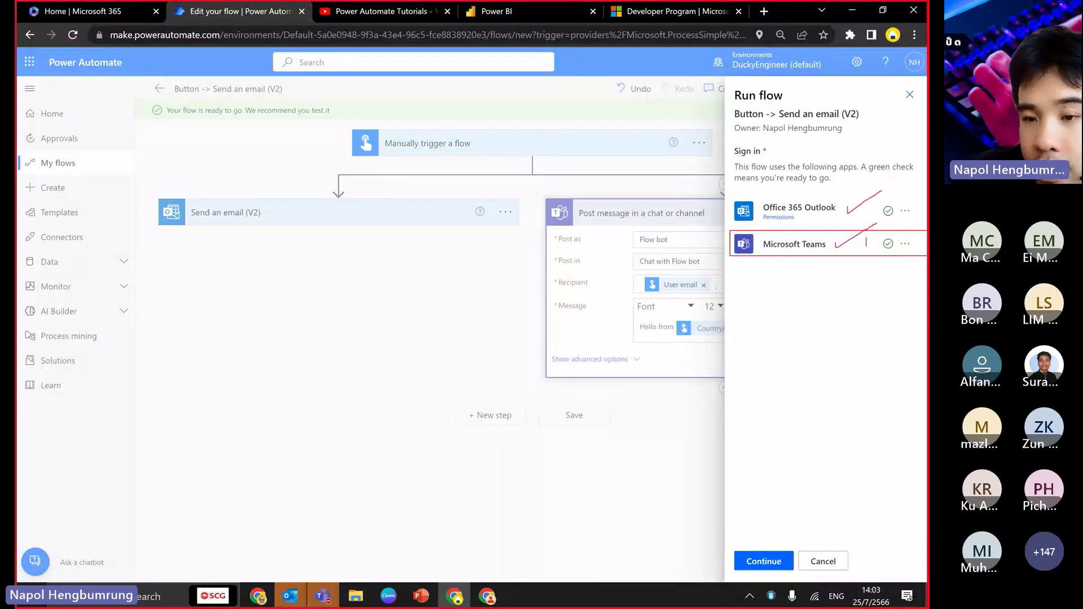
pyautogui.moveTo(861, 246); pyautogui.dragTo(878, 243)
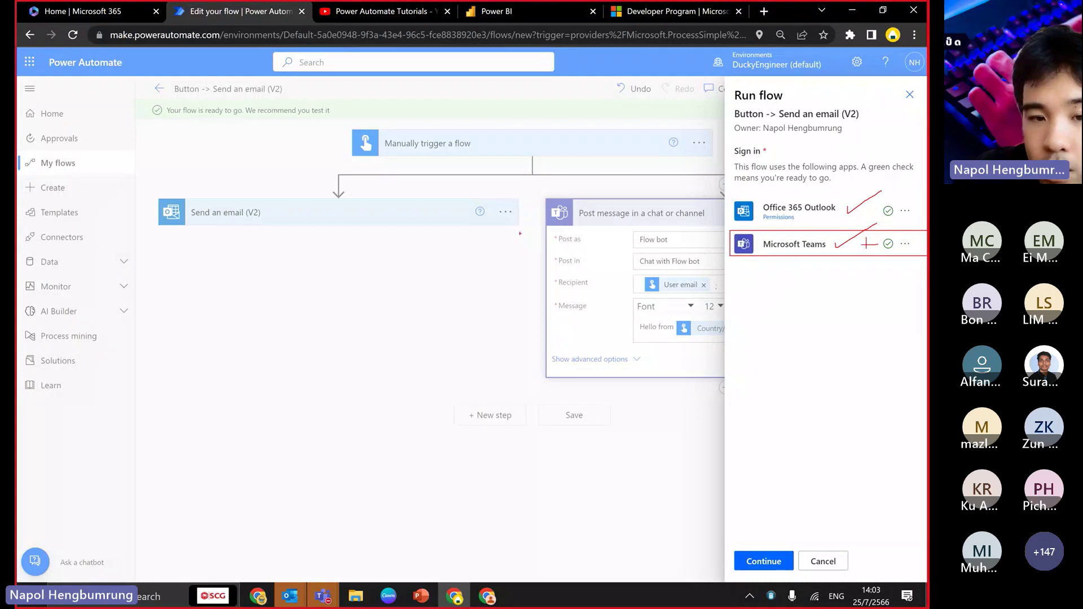
pyautogui.moveTo(449, 236); pyautogui.dragTo(493, 203)
pyautogui.moveTo(587, 217); pyautogui.dragTo(653, 200)
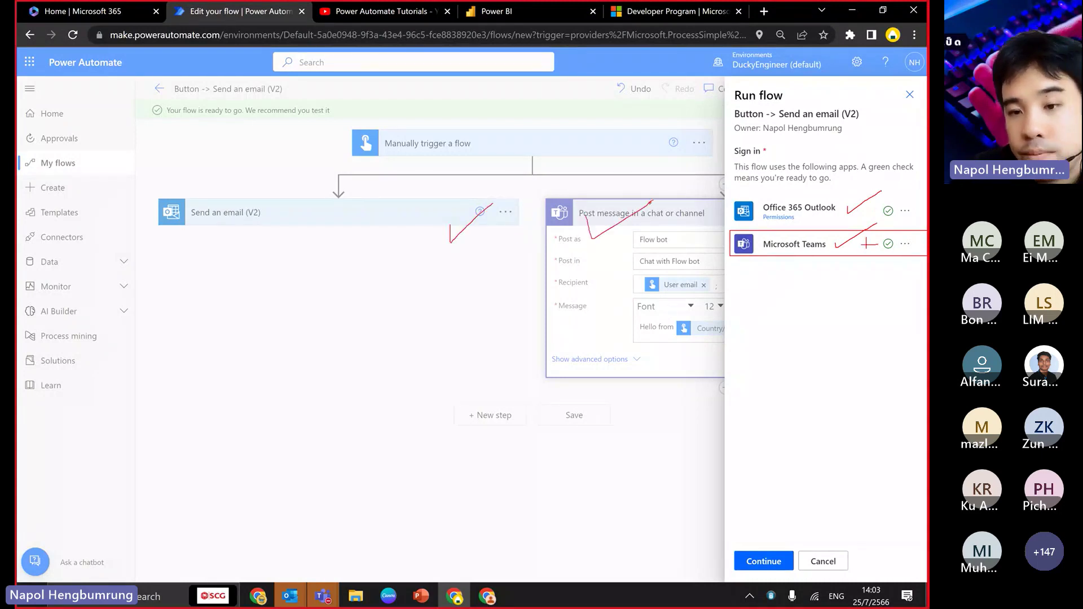
# - Run the flow and view the successful run that posted to the Flow bot chat
pyautogui.click(764, 561)
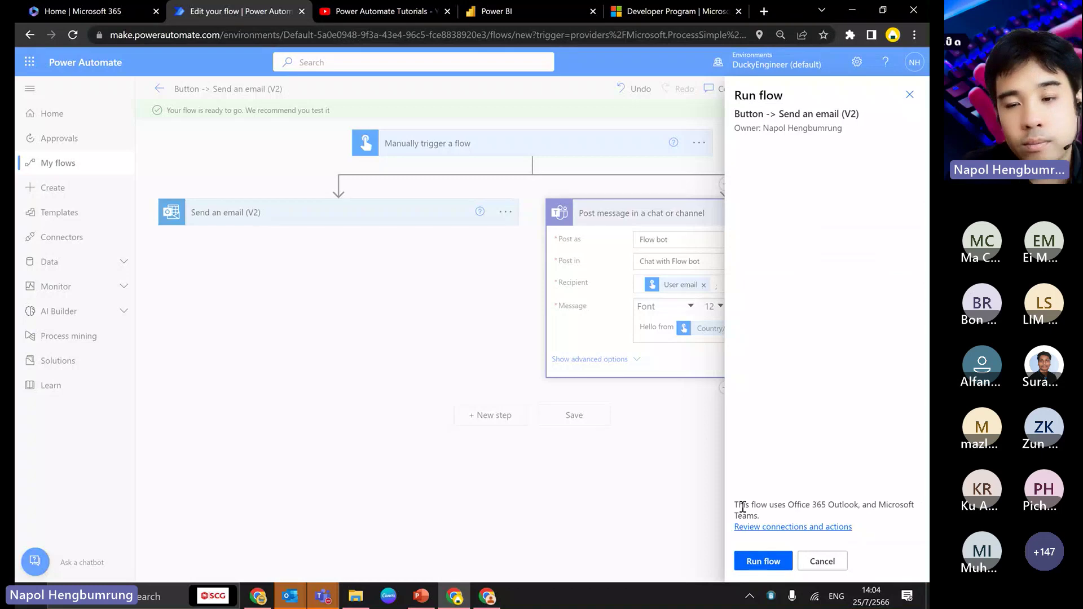
pyautogui.click(763, 561)
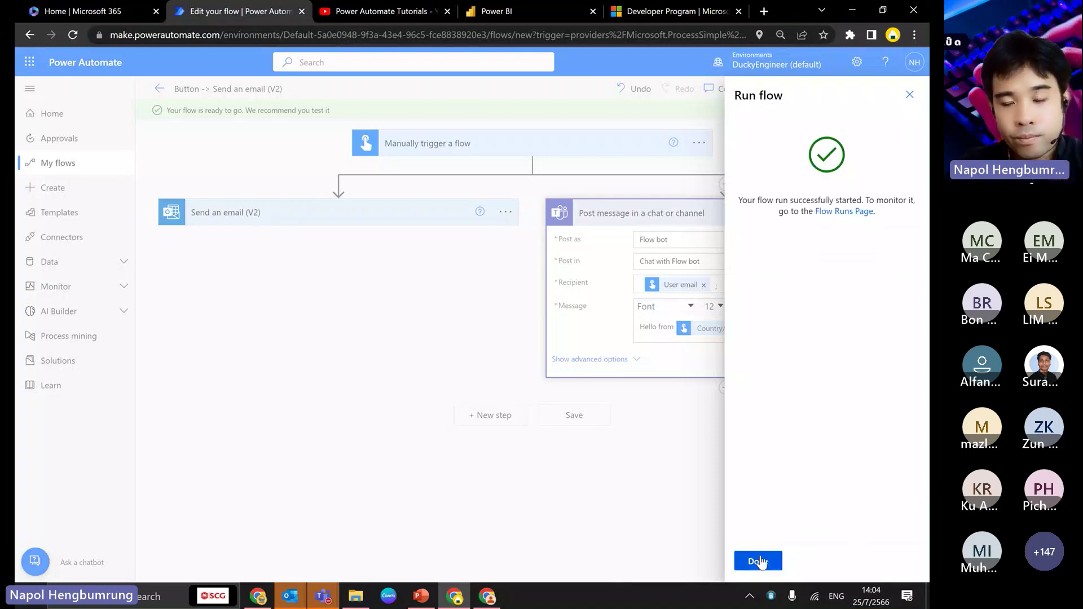
pyautogui.click(764, 560)
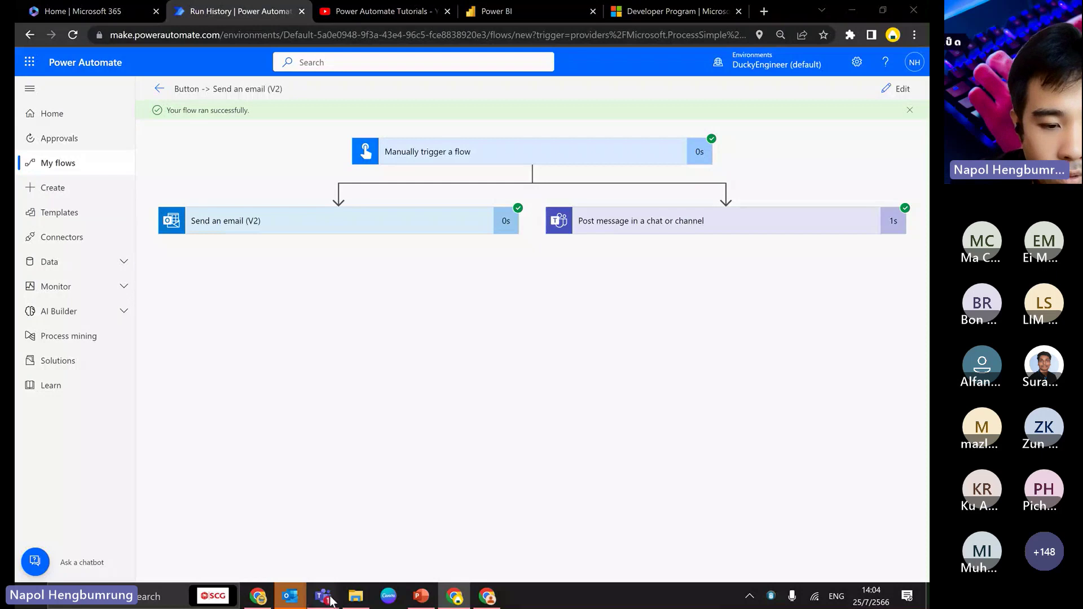
pyautogui.moveTo(323, 596)
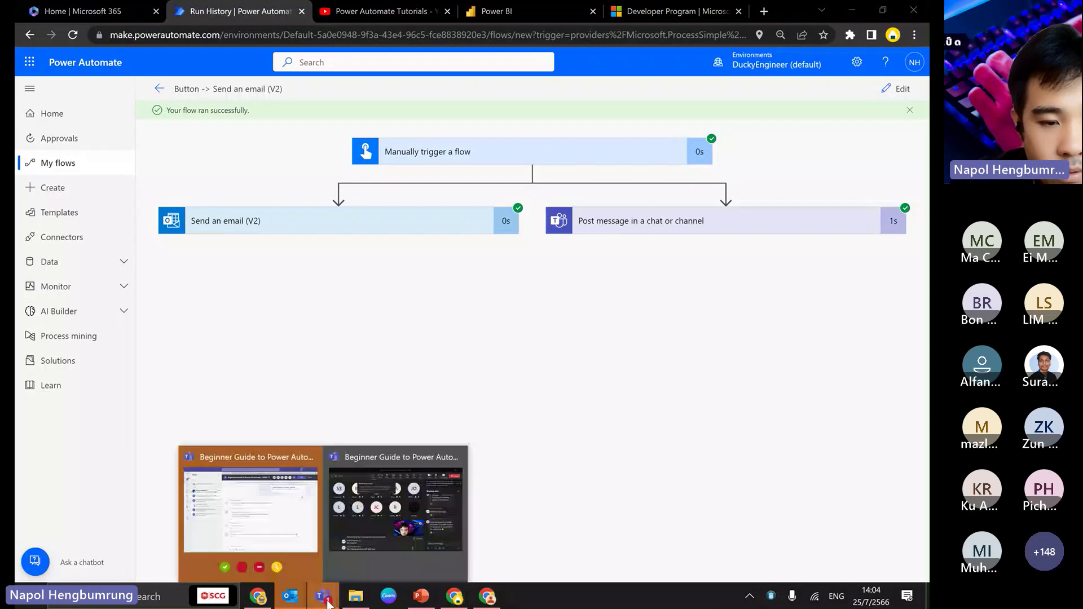
pyautogui.click(286, 521)
# - Check the new 'Hello from Thailand' message and its timestamp in the Power Automate Teams chat, then return to Chrome
pyautogui.click(135, 163)
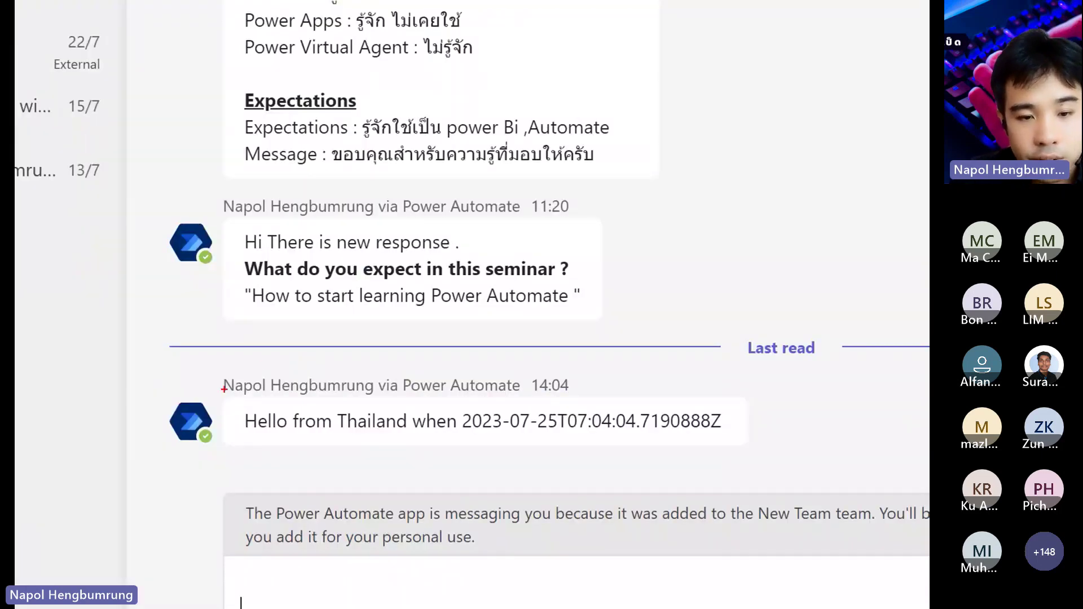
pyautogui.moveTo(343, 430)
pyautogui.mouseDown()
pyautogui.moveTo(654, 424)
pyautogui.moveTo(756, 441)
pyautogui.mouseUp()
pyautogui.moveTo(570, 427); pyautogui.dragTo(750, 425)
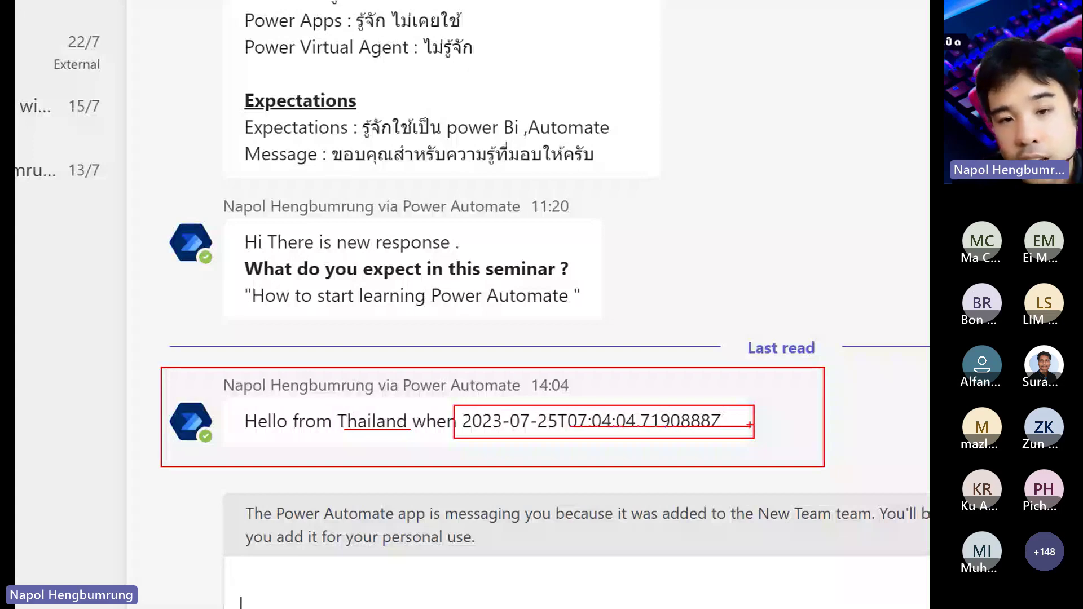
pyautogui.press('Escape')
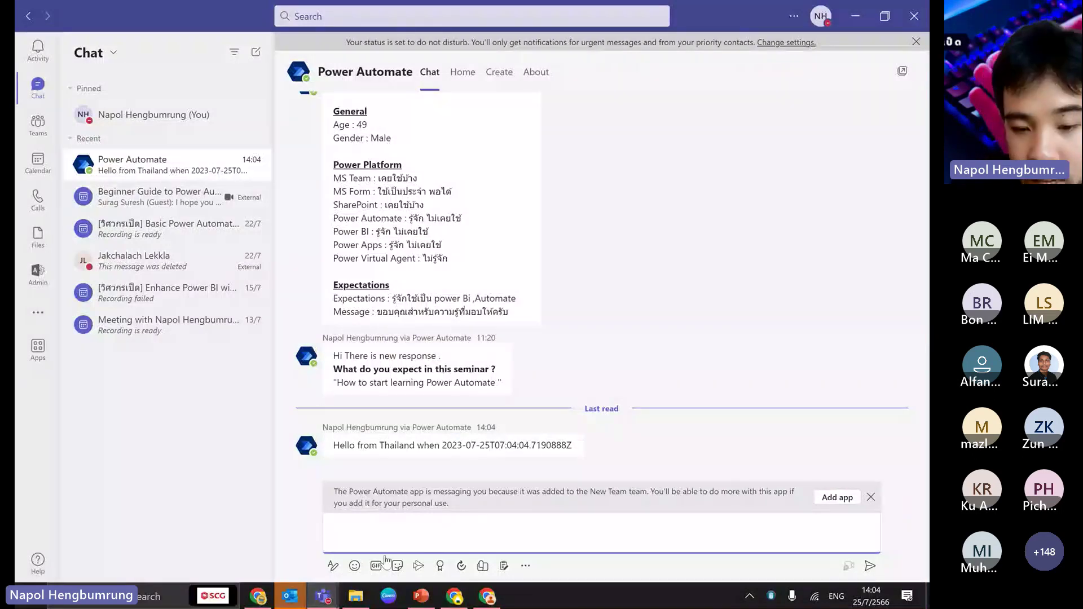
pyautogui.hotkey('alt', 'Tab')
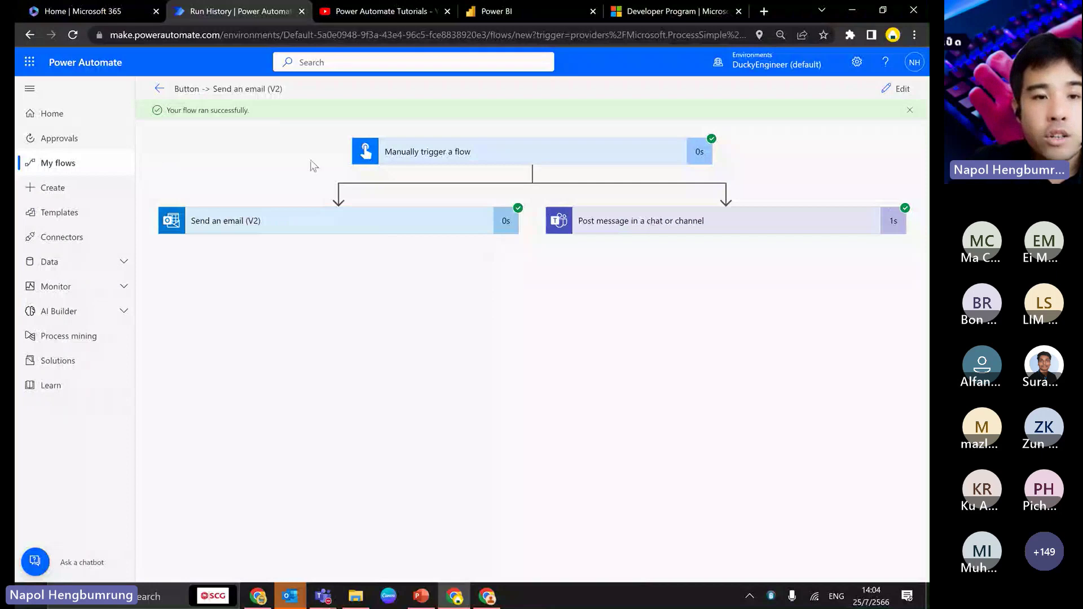
# - Open the earlier 1:58 PM run in a new tab, compare it with the 2:04 PM run, then close it
pyautogui.click(161, 90)
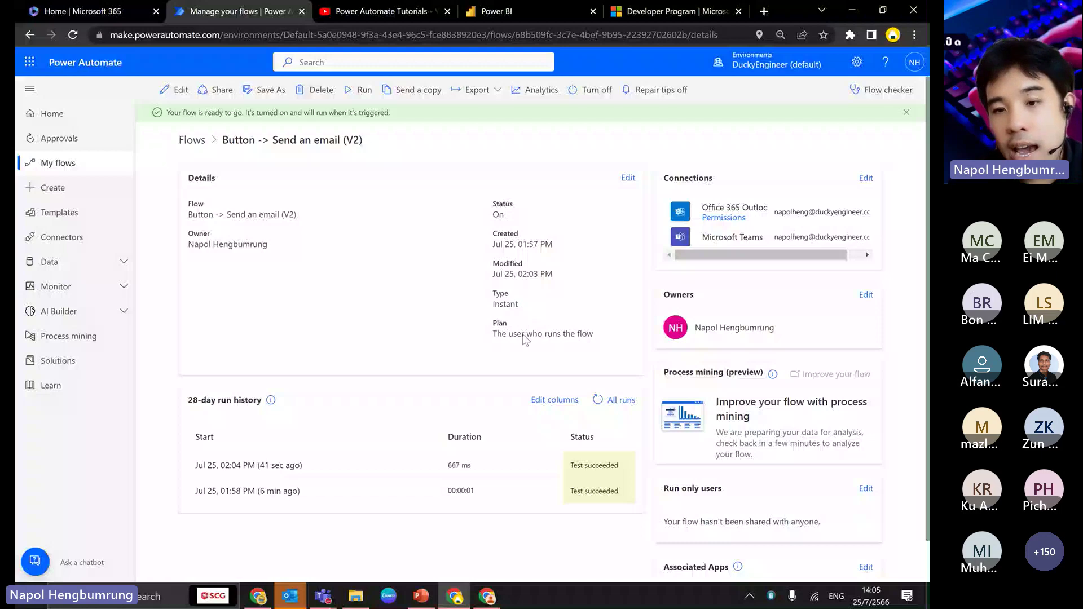
pyautogui.moveTo(777, 257)
pyautogui.mouseDown()
pyautogui.moveTo(792, 259)
pyautogui.moveTo(778, 258)
pyautogui.mouseUp()
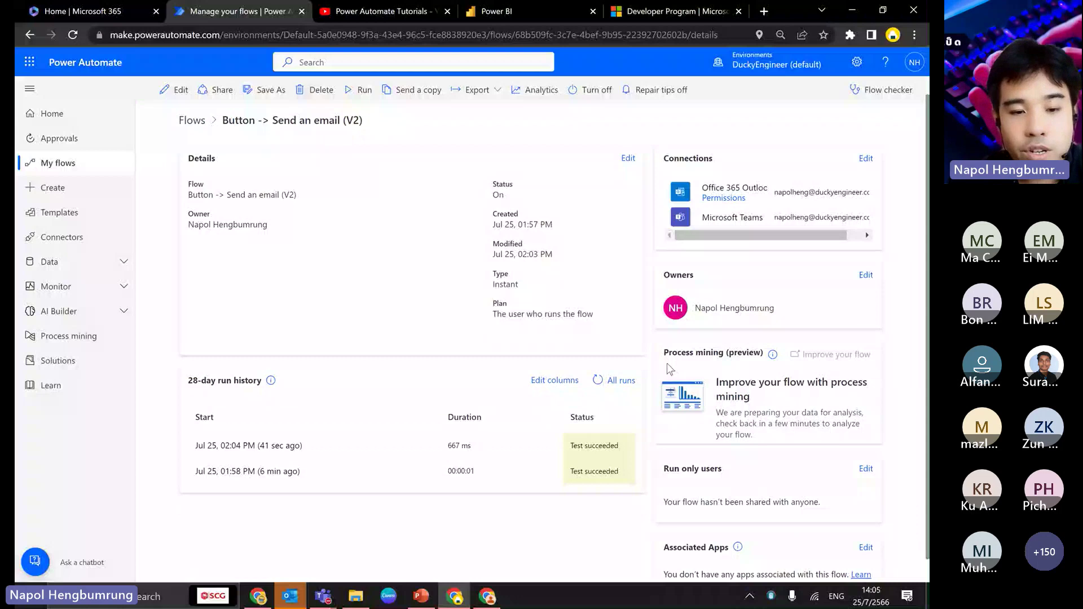
pyautogui.scroll(-1, 419, 432)
pyautogui.rightClick(257, 448)
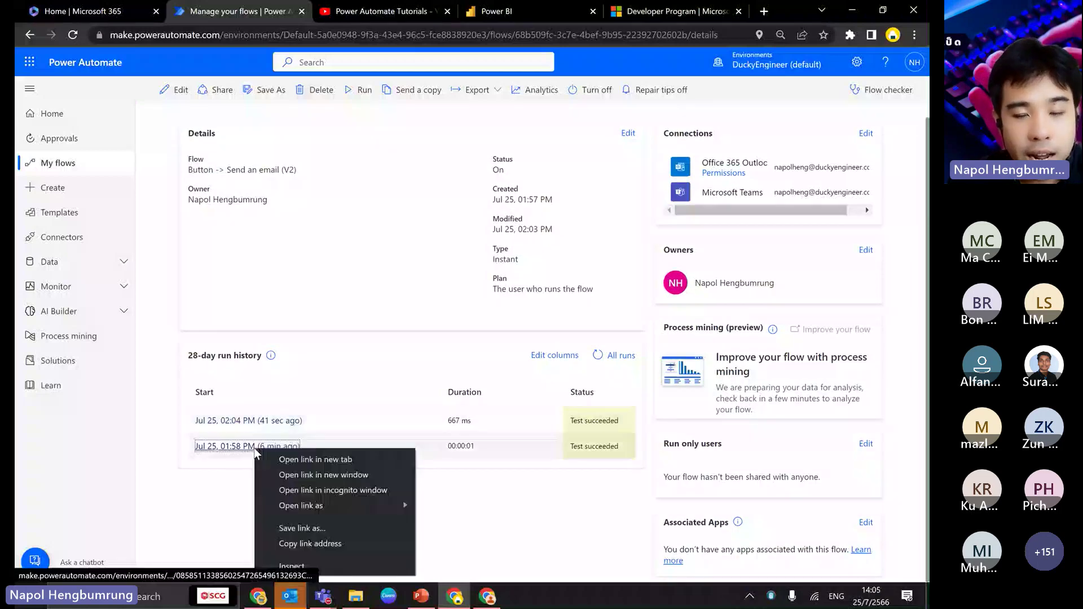
pyautogui.click(271, 457)
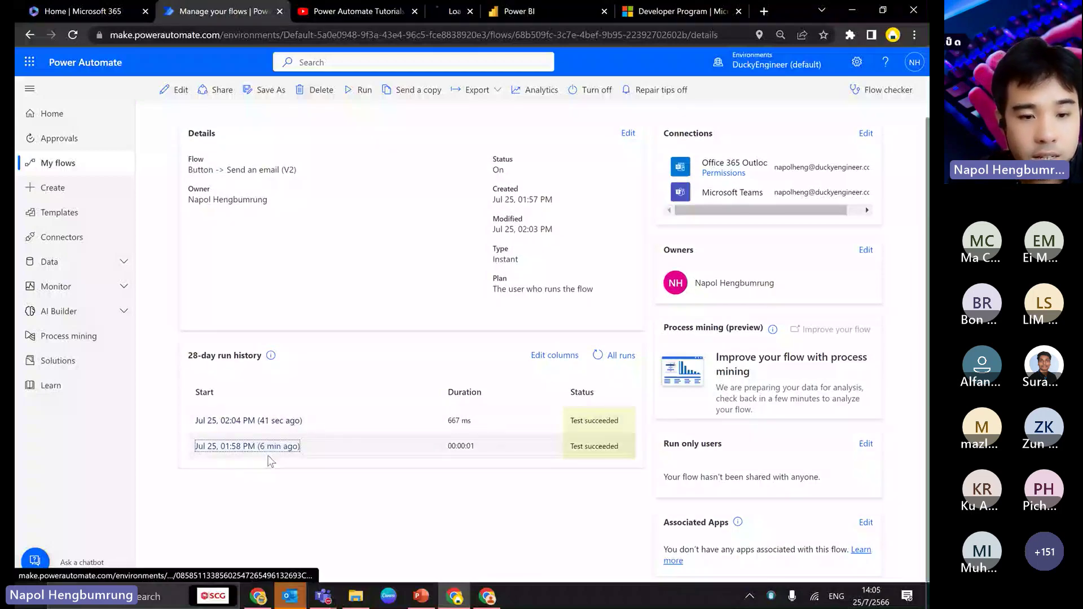
pyautogui.click(285, 422)
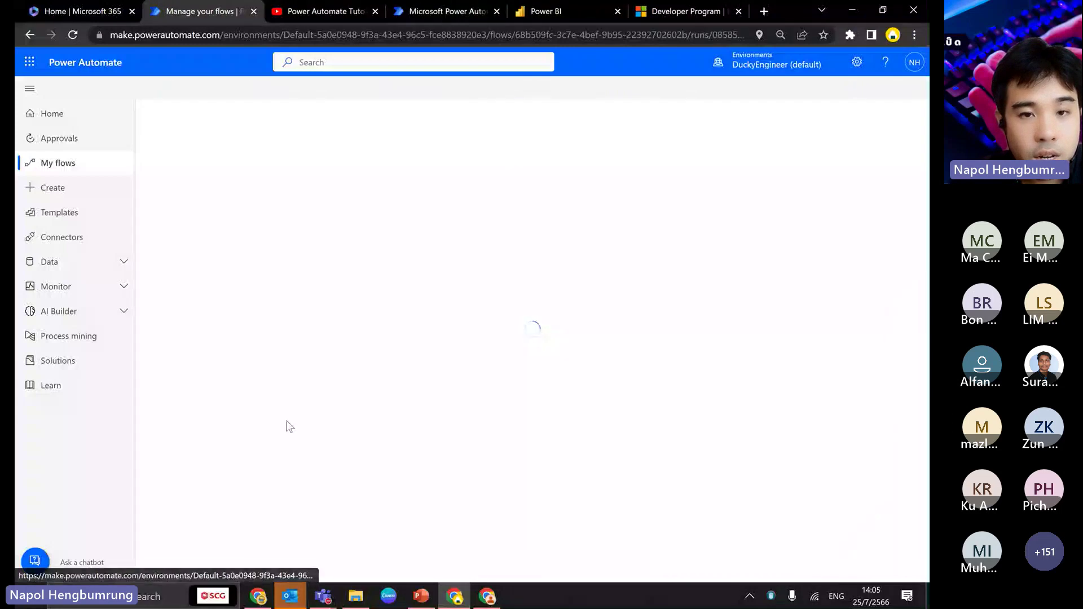
pyautogui.click(445, 15)
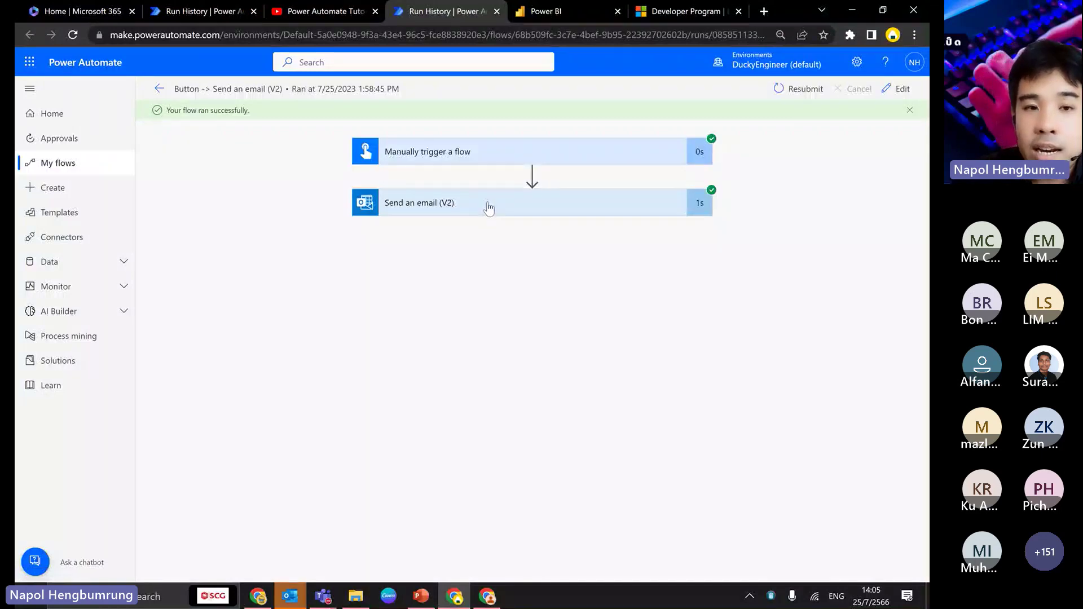
pyautogui.click(197, 8)
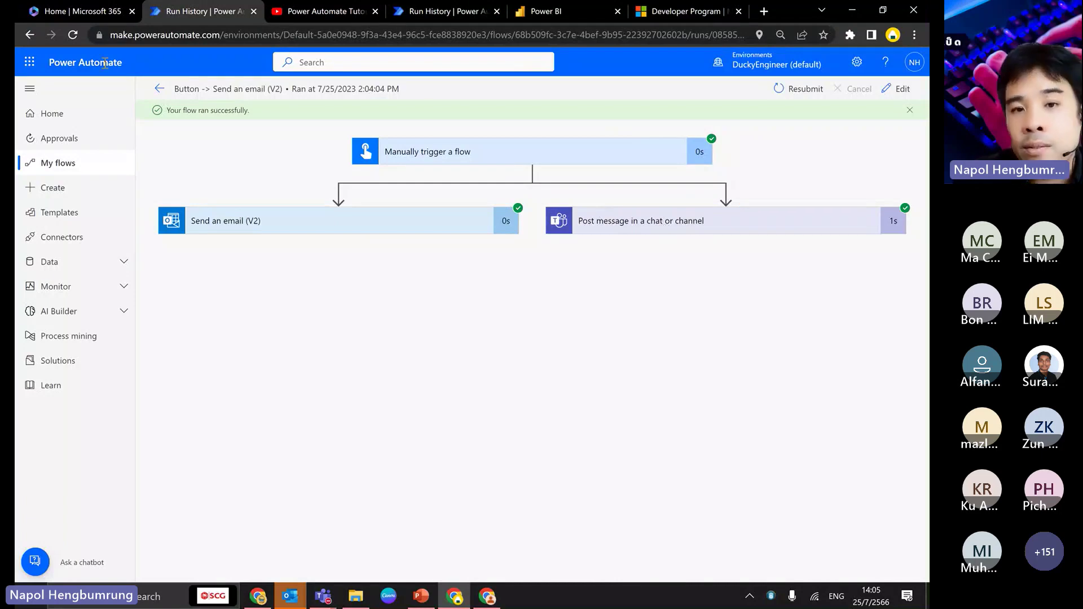
pyautogui.click(30, 35)
pyautogui.click(496, 12)
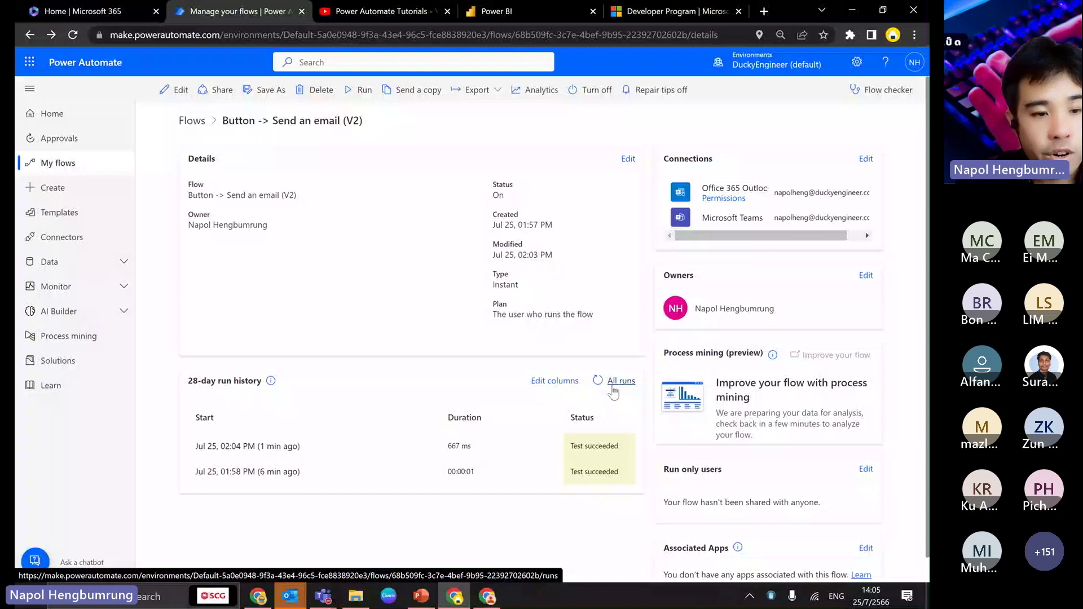
# - Move the presentation back to slide 22, then return to the flow details in the browser
pyautogui.hotkey('alt', 'Tab')
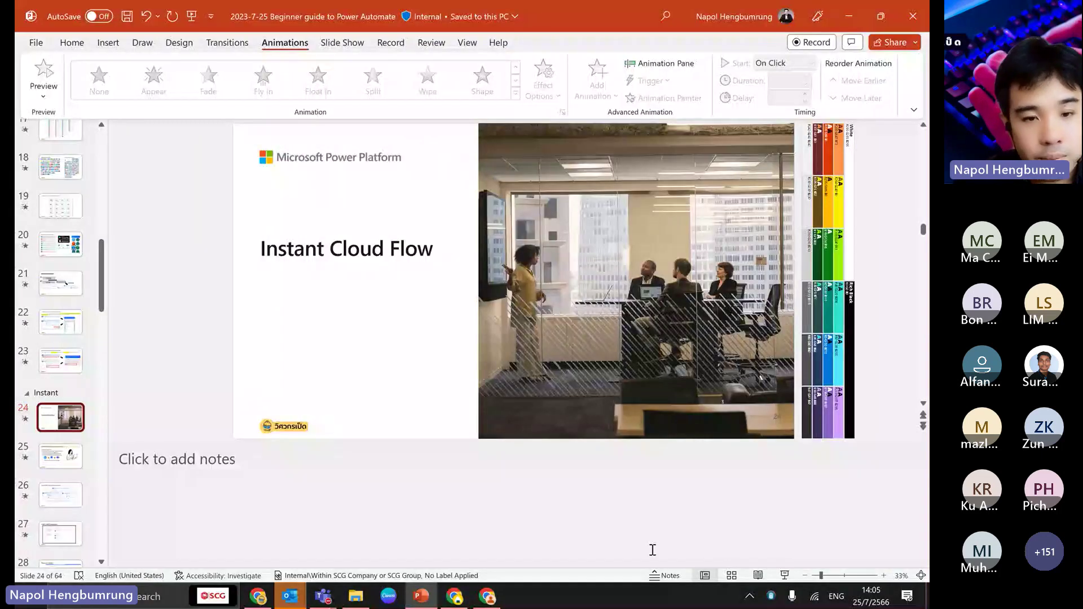
pyautogui.press('pageup')
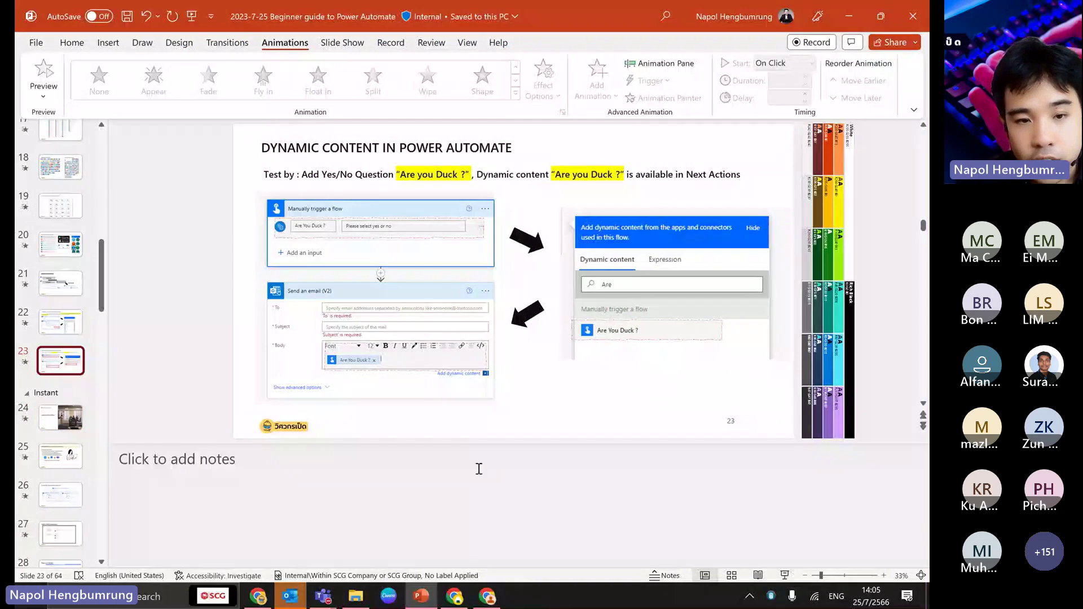
pyautogui.press('pageup')
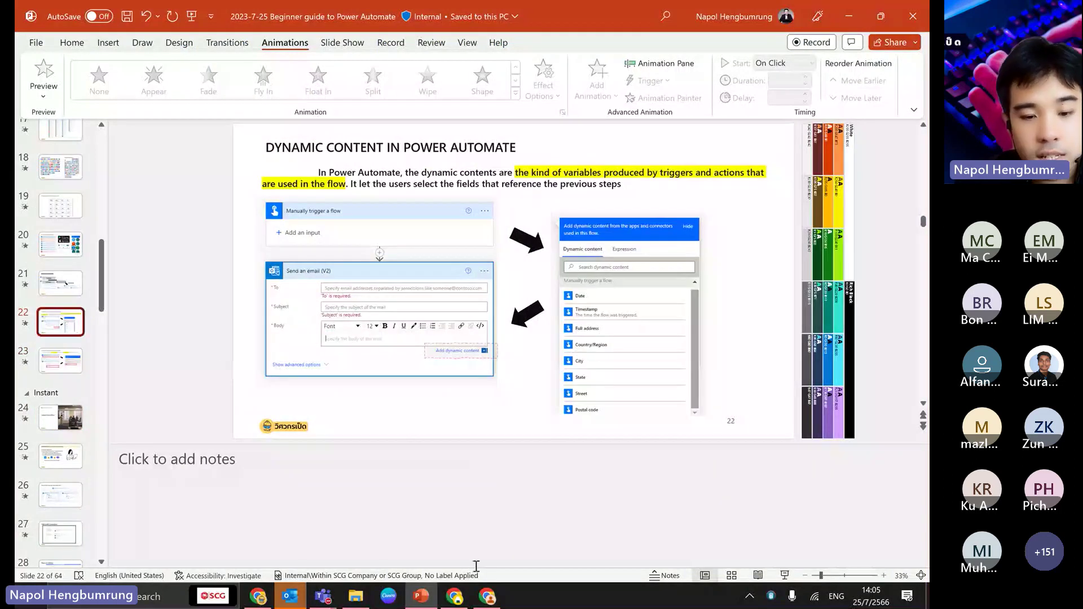
pyautogui.click(445, 600)
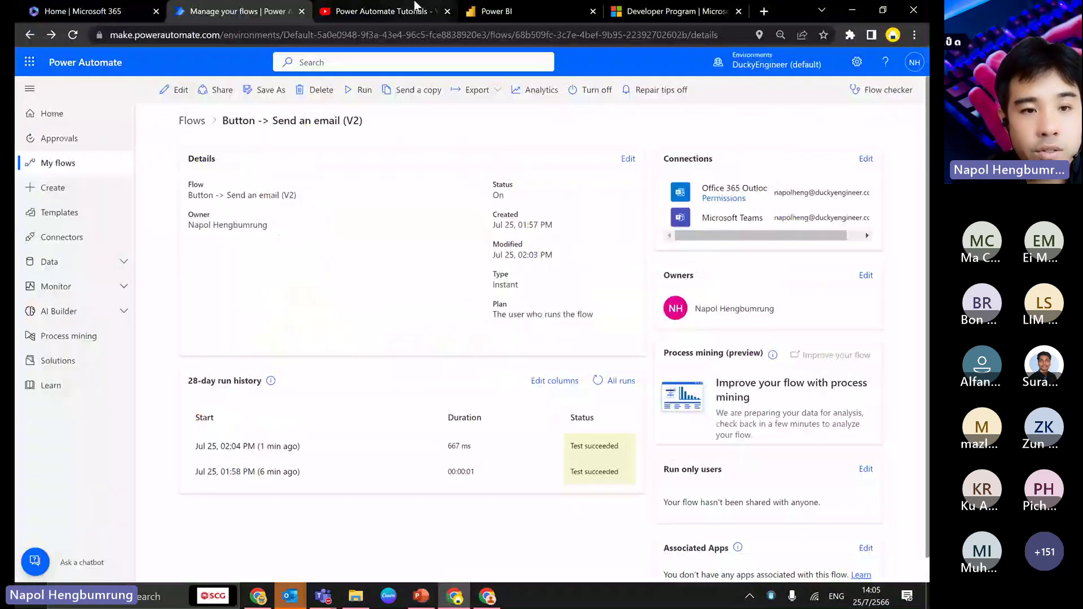
# - Add a Text input named Lunch to the manual trigger, described 'What is your lunch'
pyautogui.click(180, 91)
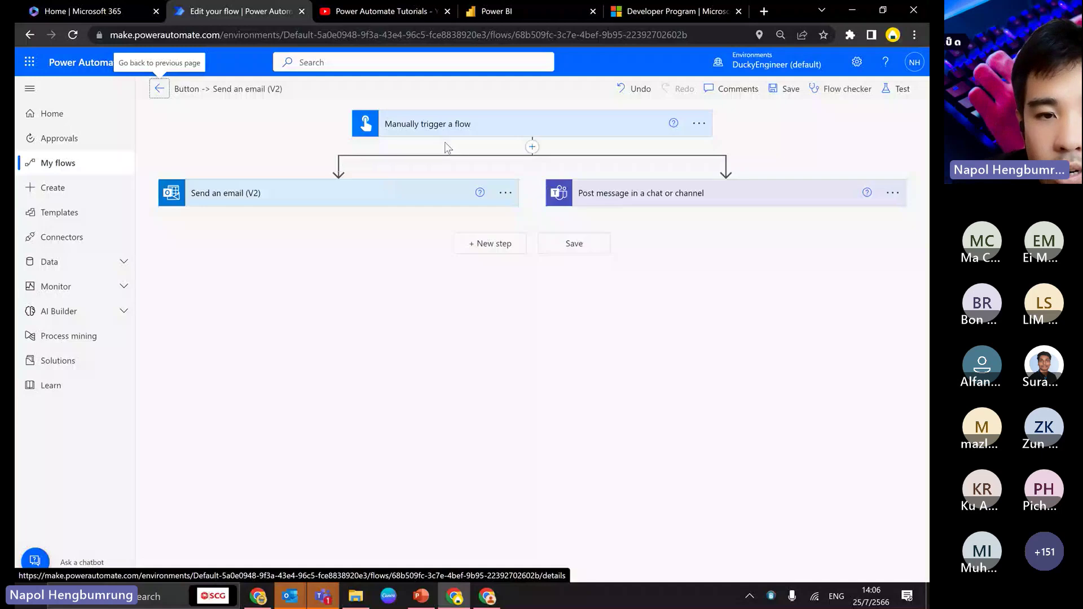
pyautogui.click(451, 125)
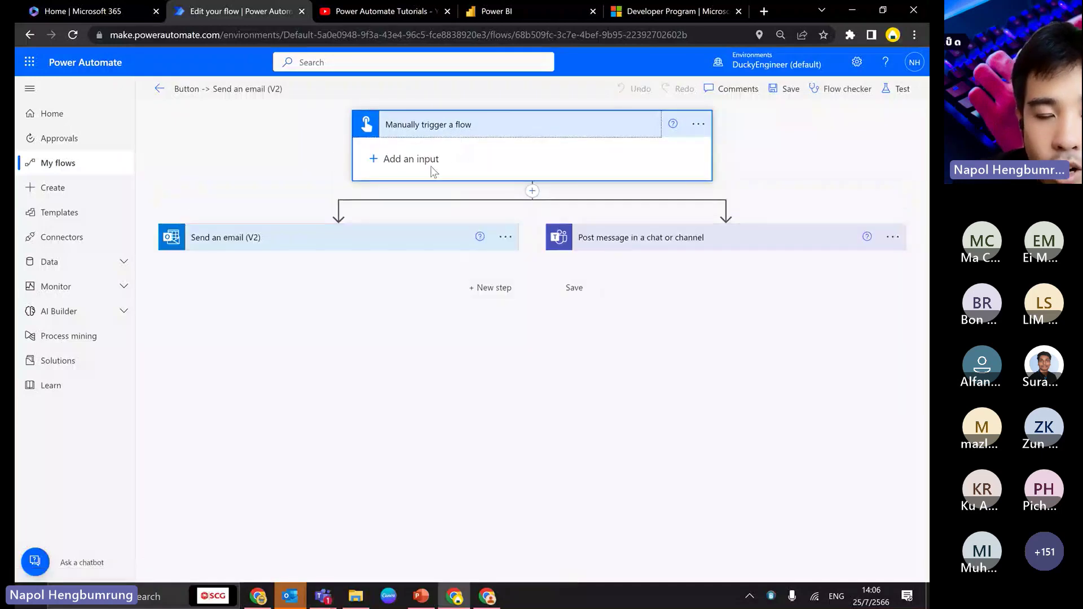
pyautogui.click(399, 159)
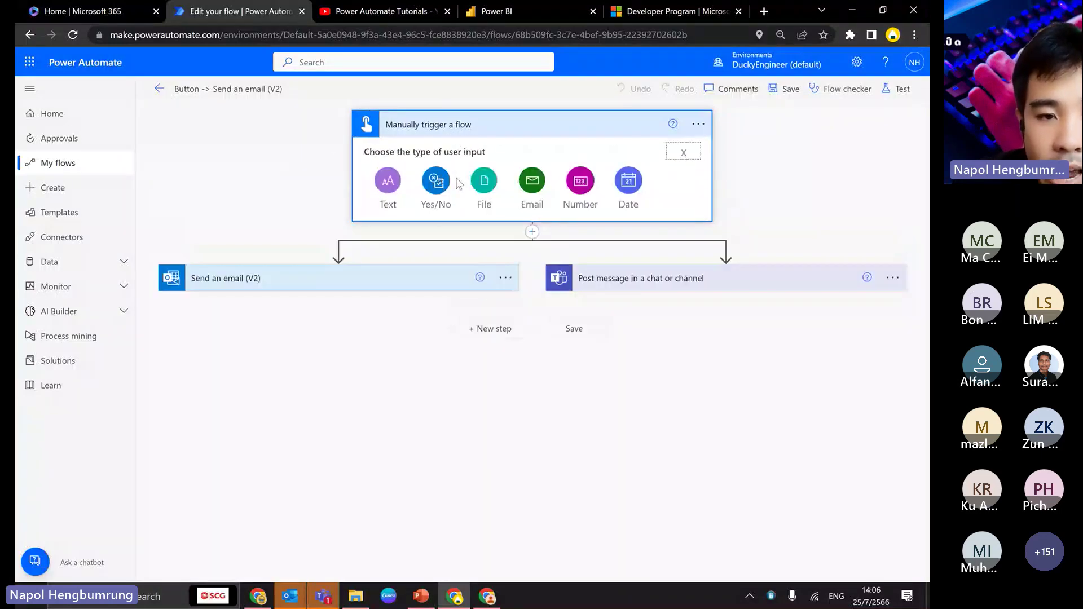
pyautogui.click(388, 180)
pyautogui.doubleClick(452, 153)
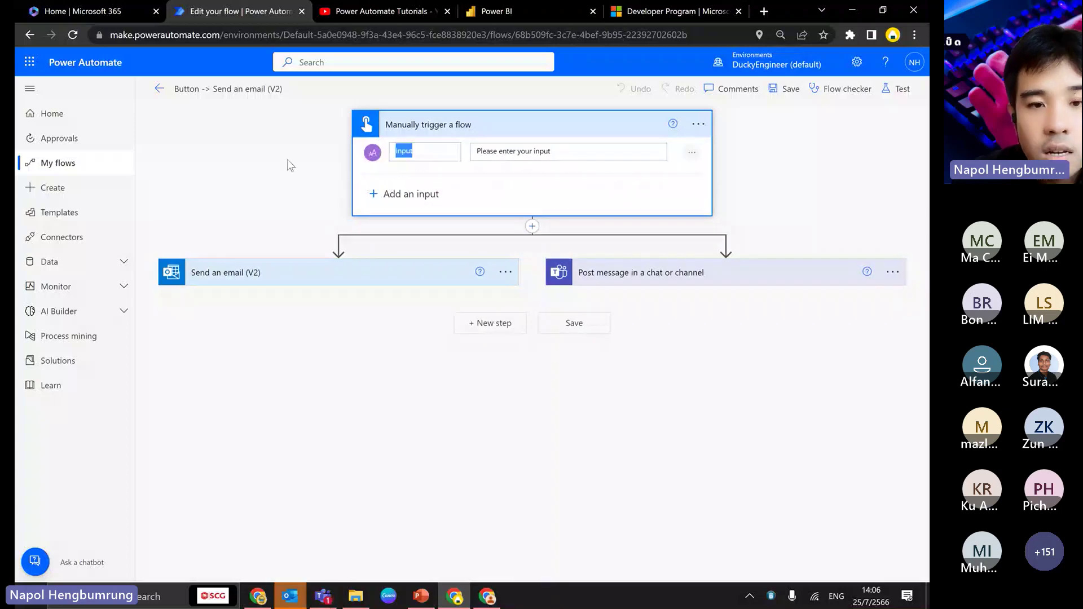
pyautogui.write('What')
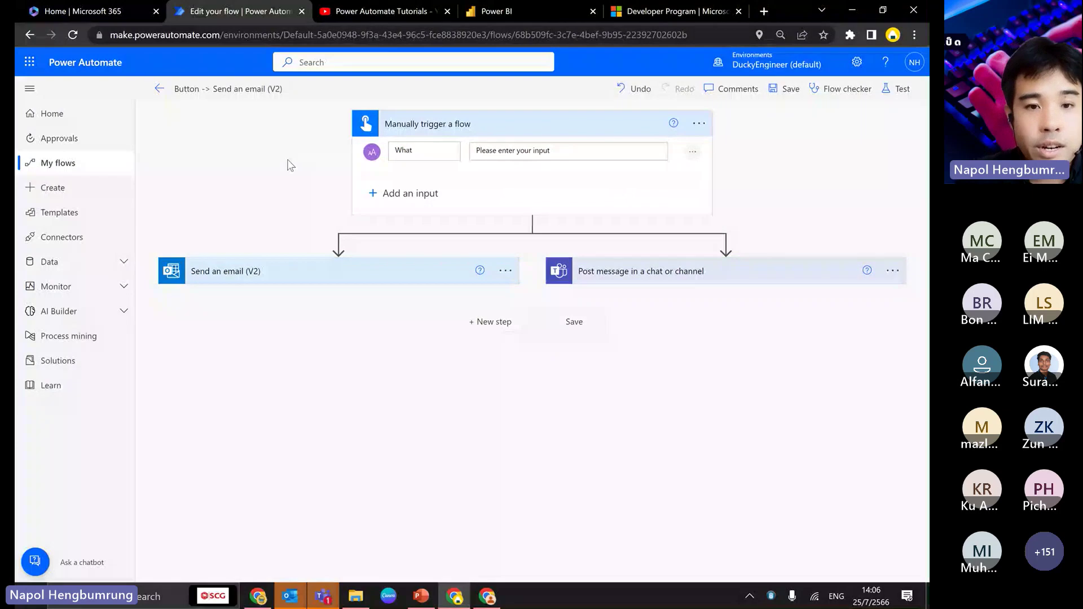
pyautogui.doubleClick(431, 159)
pyautogui.write('Lunch')
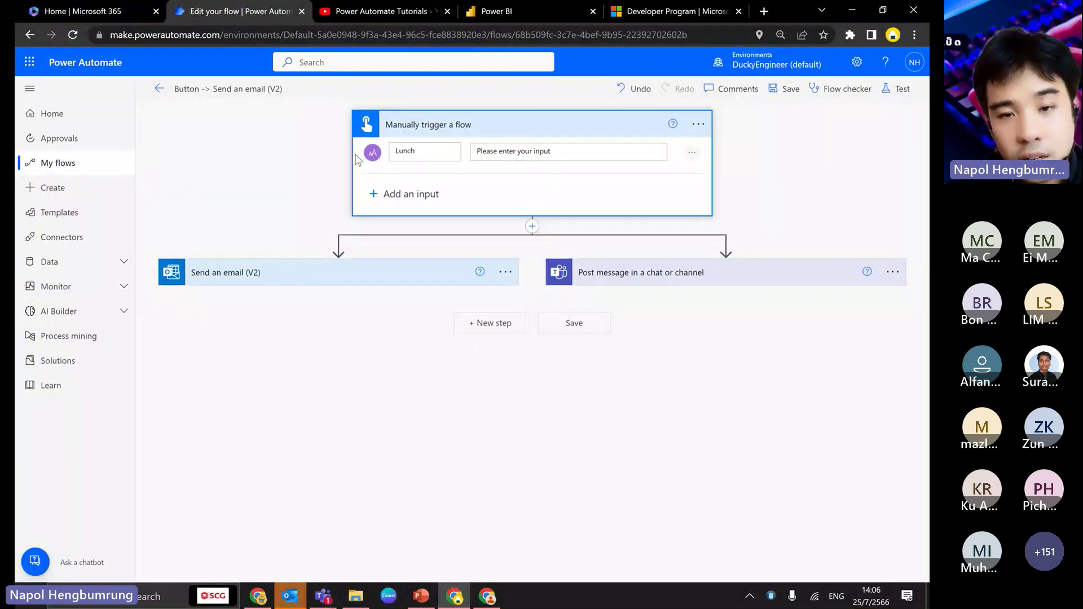
pyautogui.press('Tab')
pyautogui.write('What')
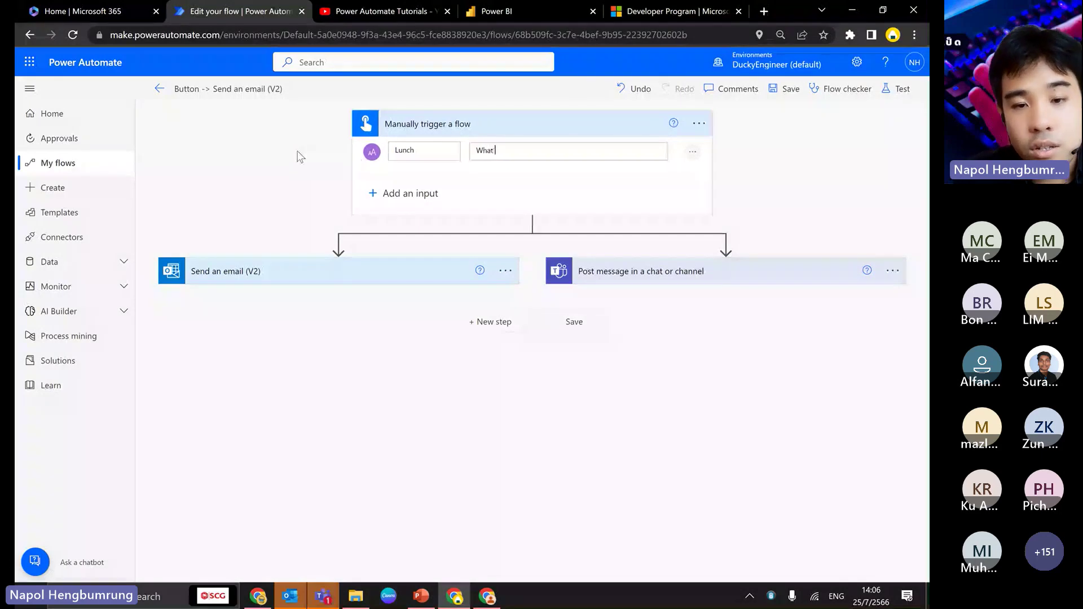
pyautogui.write(' is your lunch')
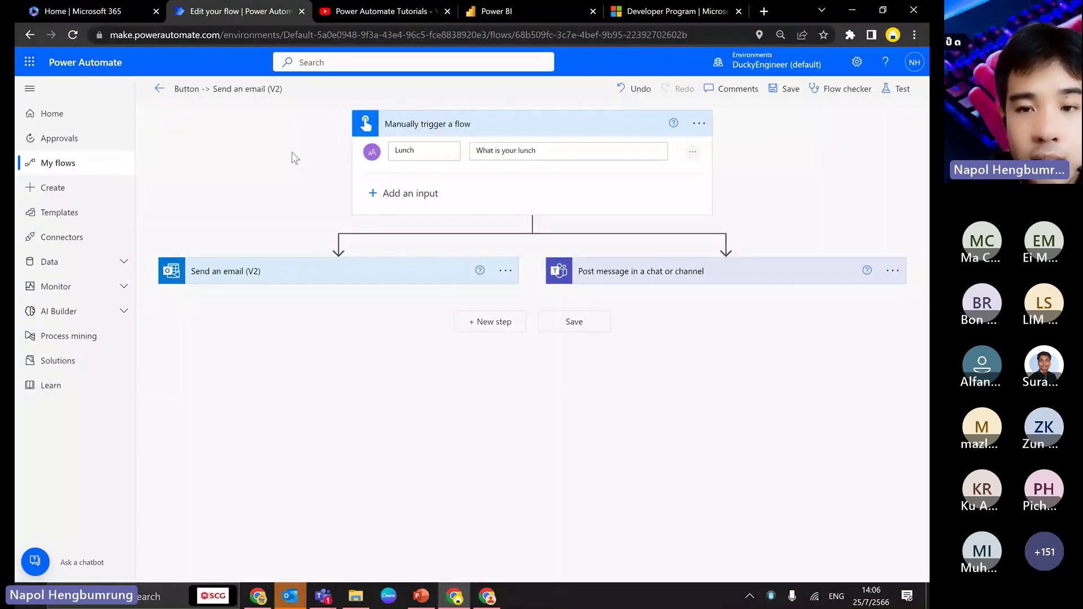
# - Insert the Lunch dynamic content into the Teams chat message and save the flow
pyautogui.click(629, 276)
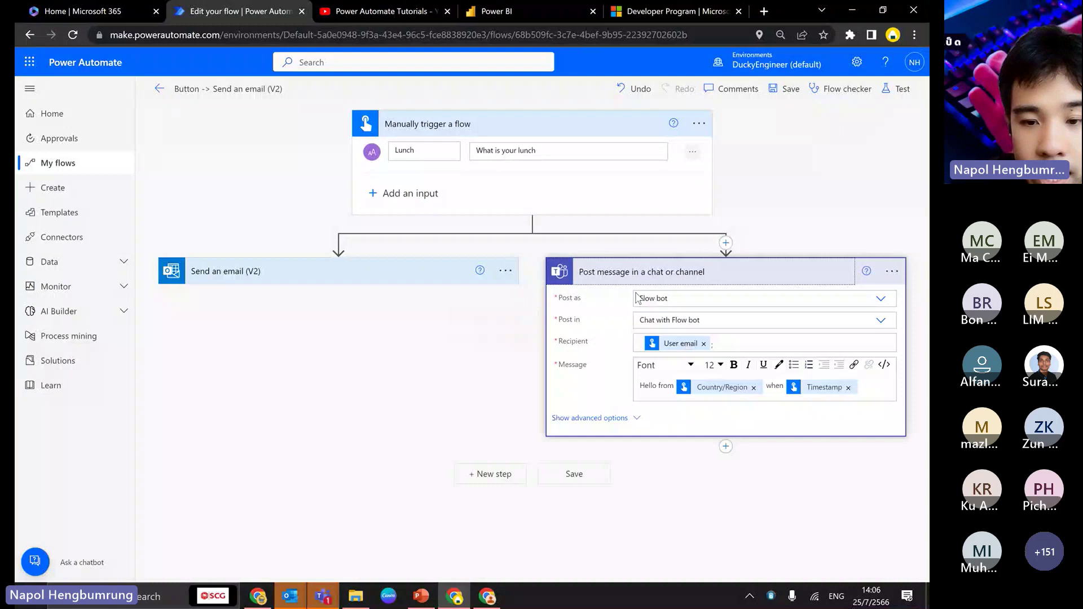
pyautogui.click(863, 387)
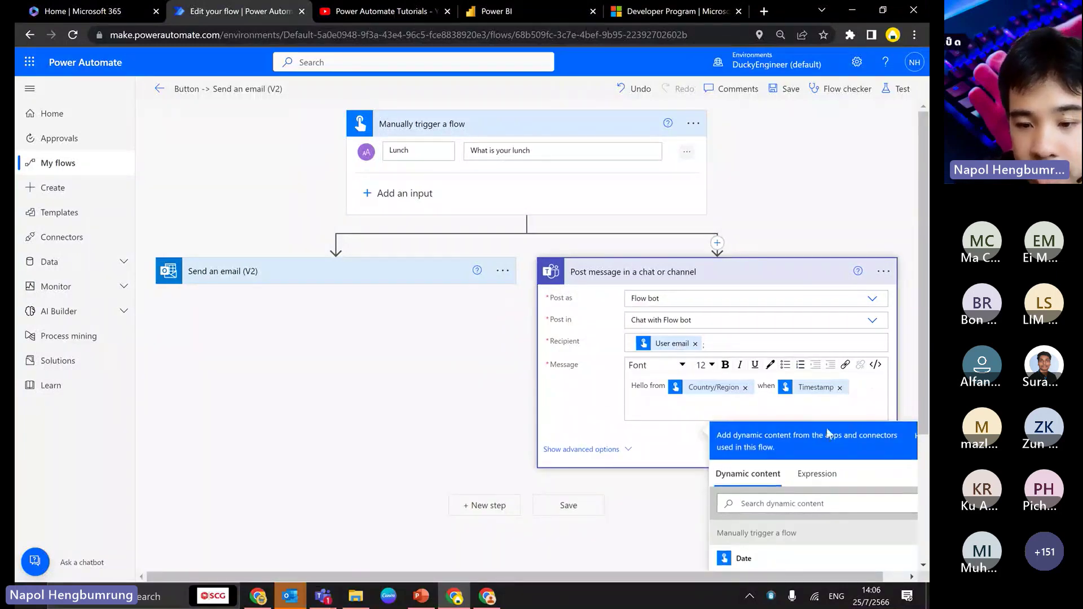
pyautogui.click(740, 504)
pyautogui.write('lunch')
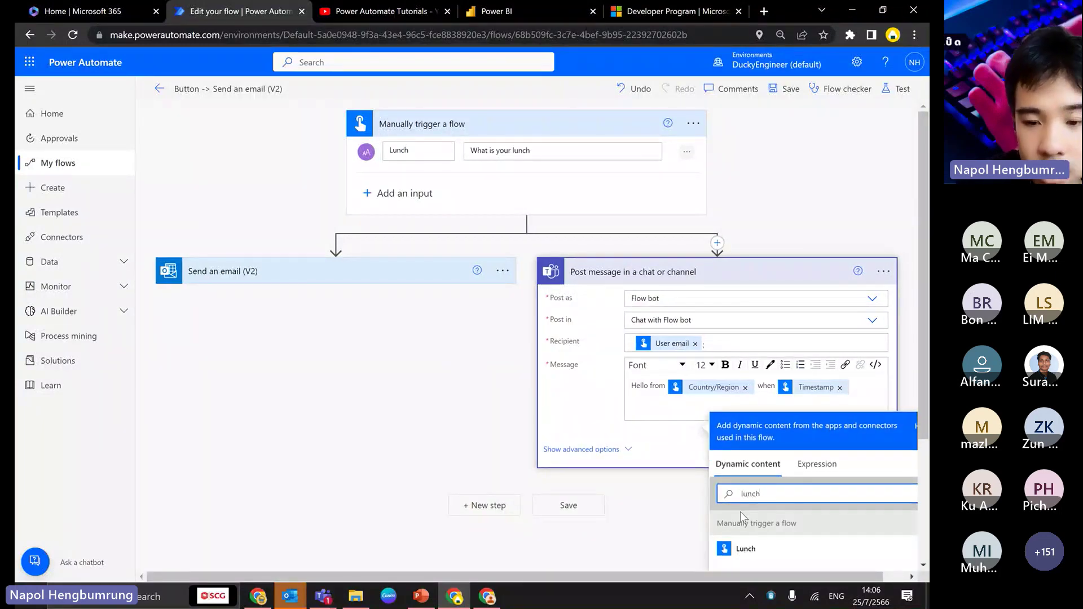
pyautogui.click(752, 546)
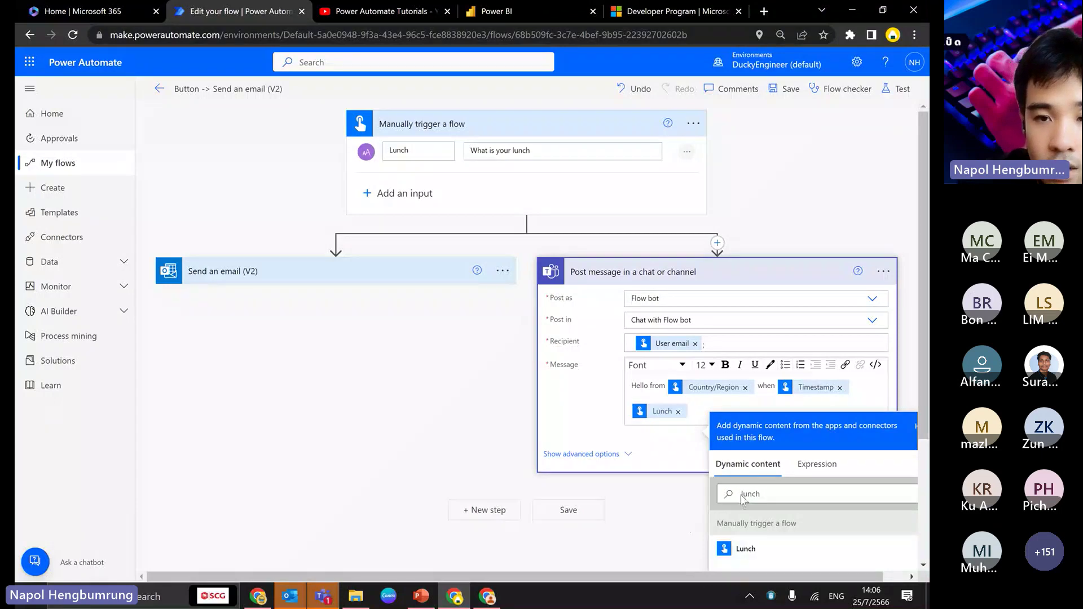
pyautogui.click(785, 88)
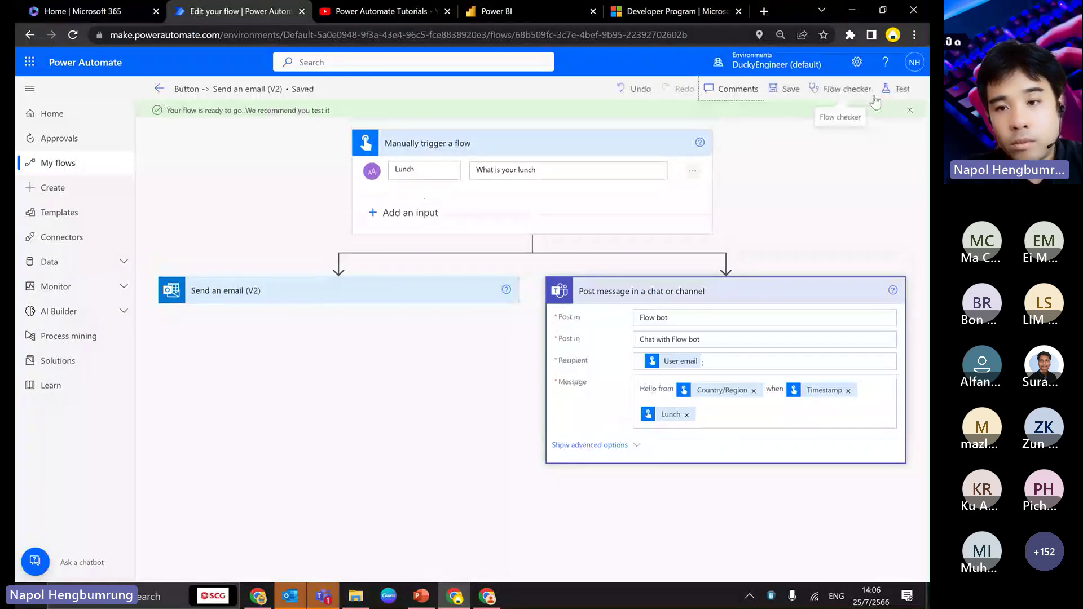
# - Run a manual test of the flow with 'Rice with chicken' entered as the Lunch value
pyautogui.click(886, 96)
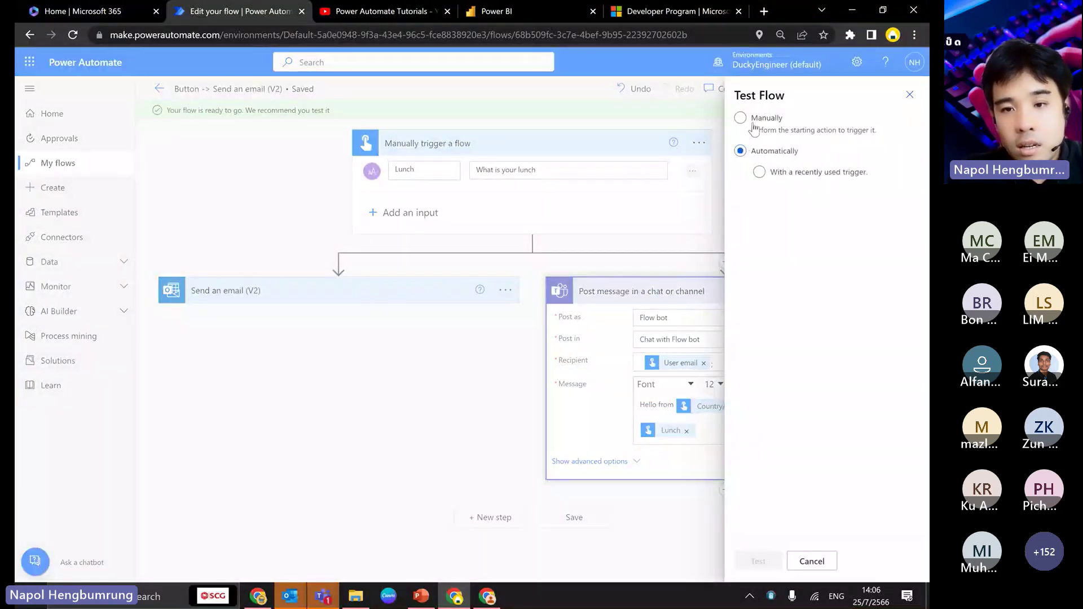
pyautogui.click(752, 119)
pyautogui.click(759, 558)
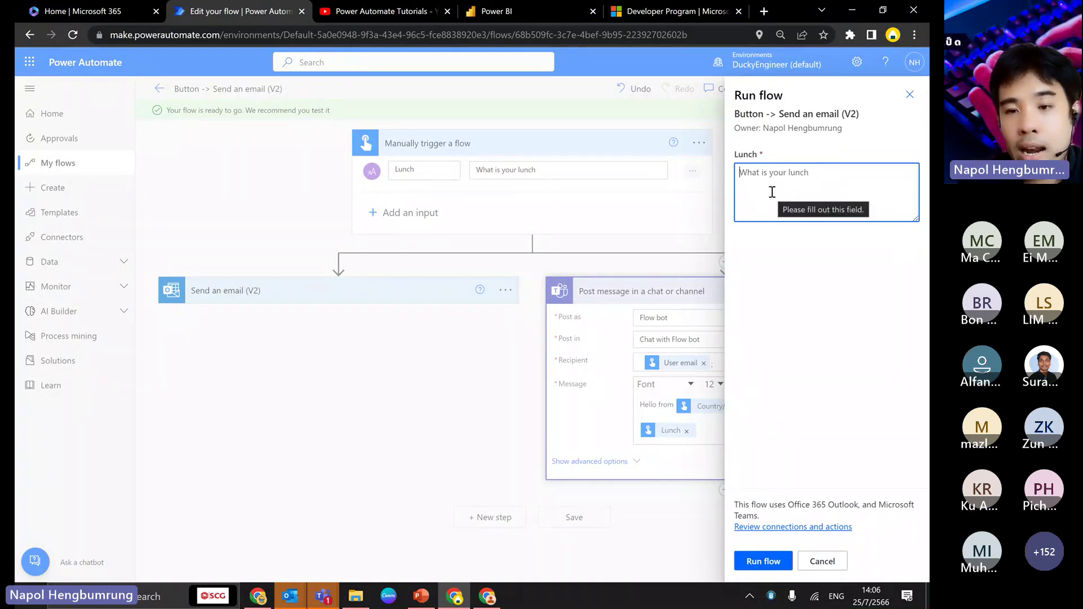
pyautogui.write('Rice withd chi')
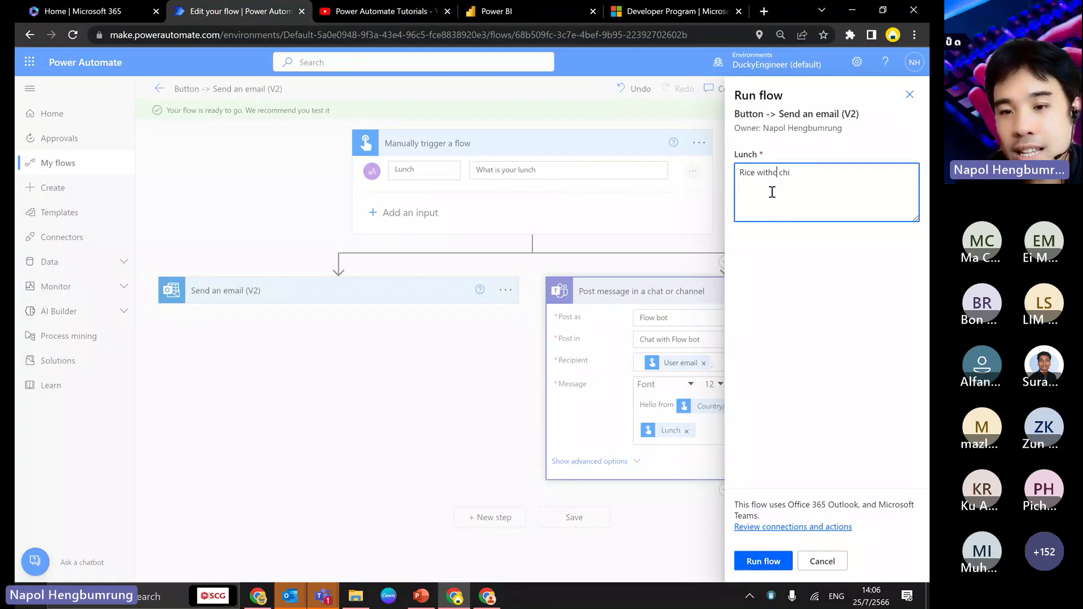
pyautogui.press('BackSpace')
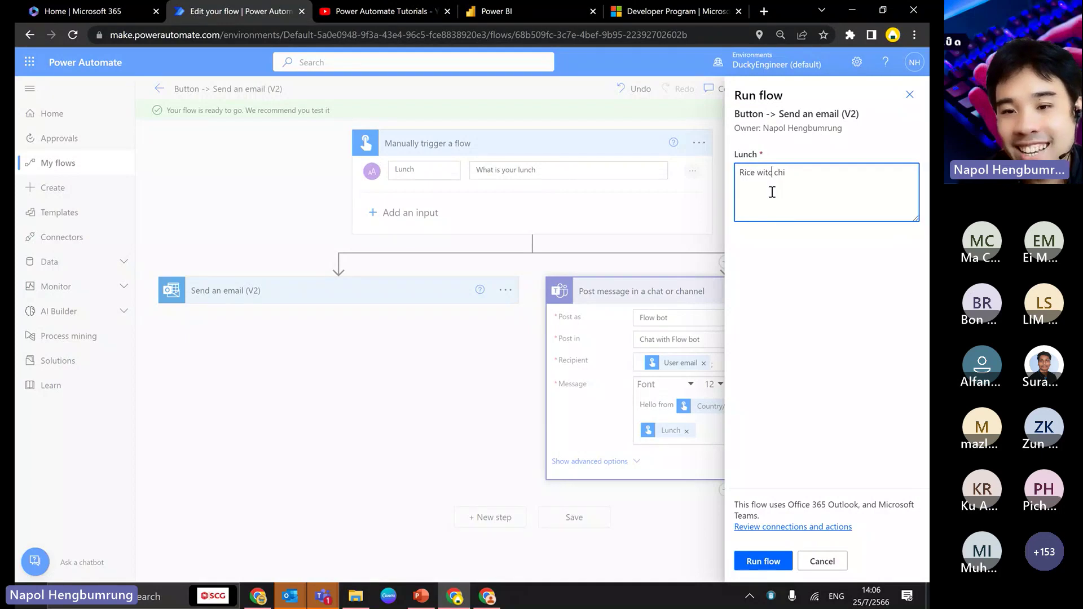
pyautogui.write('h')
pyautogui.press('End')
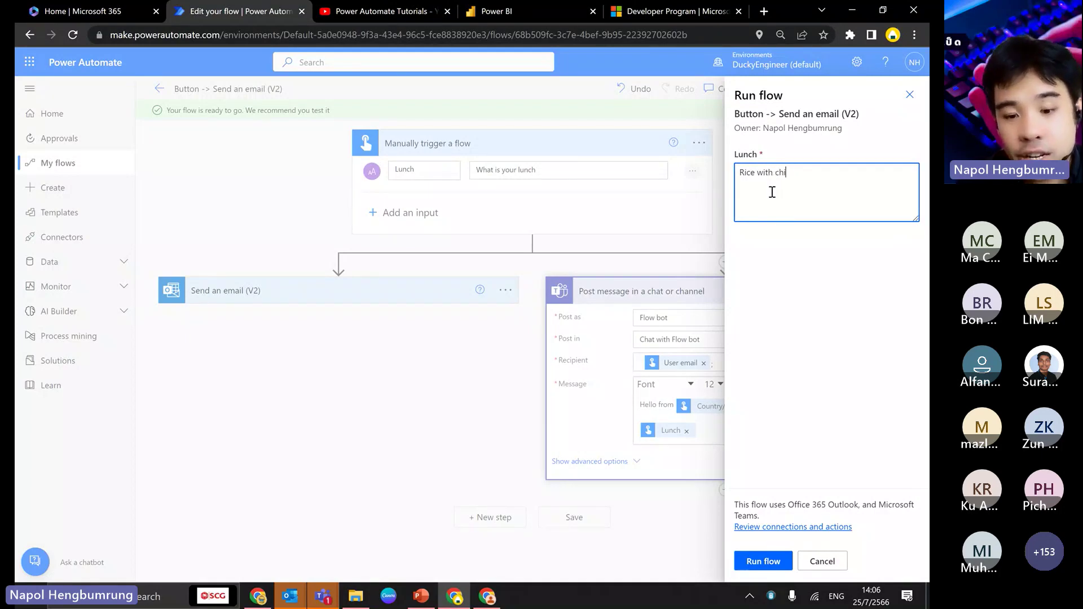
pyautogui.write('cken')
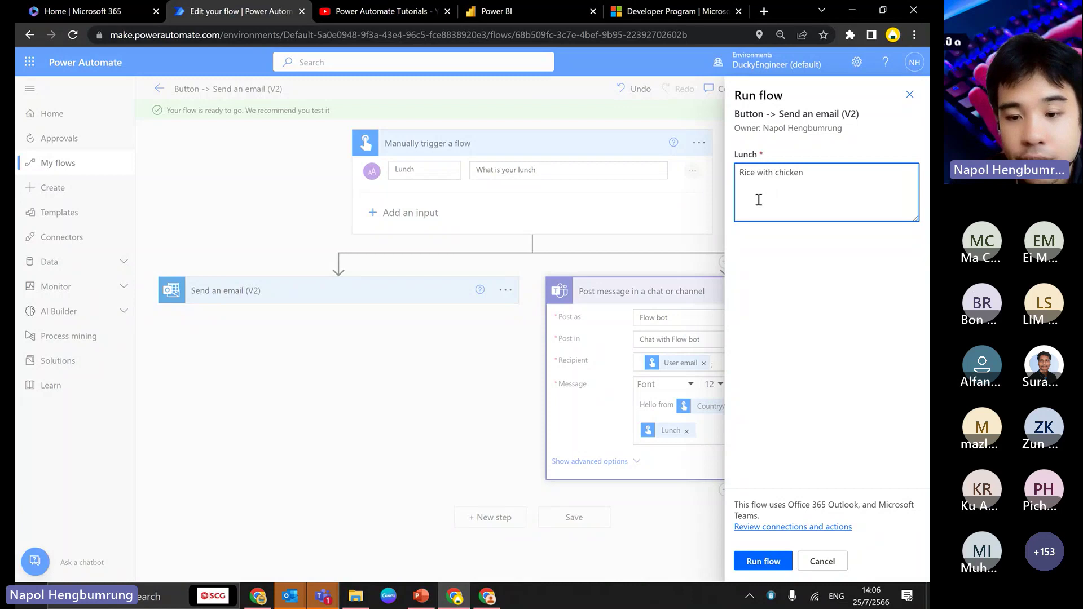
pyautogui.click(761, 558)
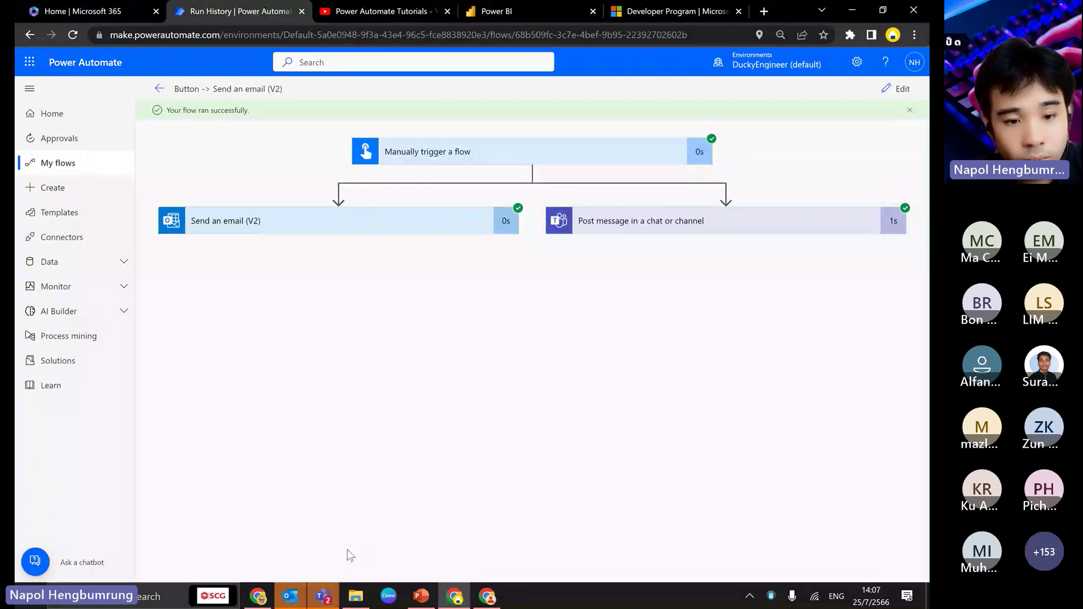
# - Confirm the 'Rice with chicken' Flow bot message in Teams, then switch to the PowerPoint presentation
pyautogui.click(323, 596)
pyautogui.click(263, 517)
pyautogui.moveTo(333, 445); pyautogui.dragTo(405, 445)
pyautogui.click(387, 440)
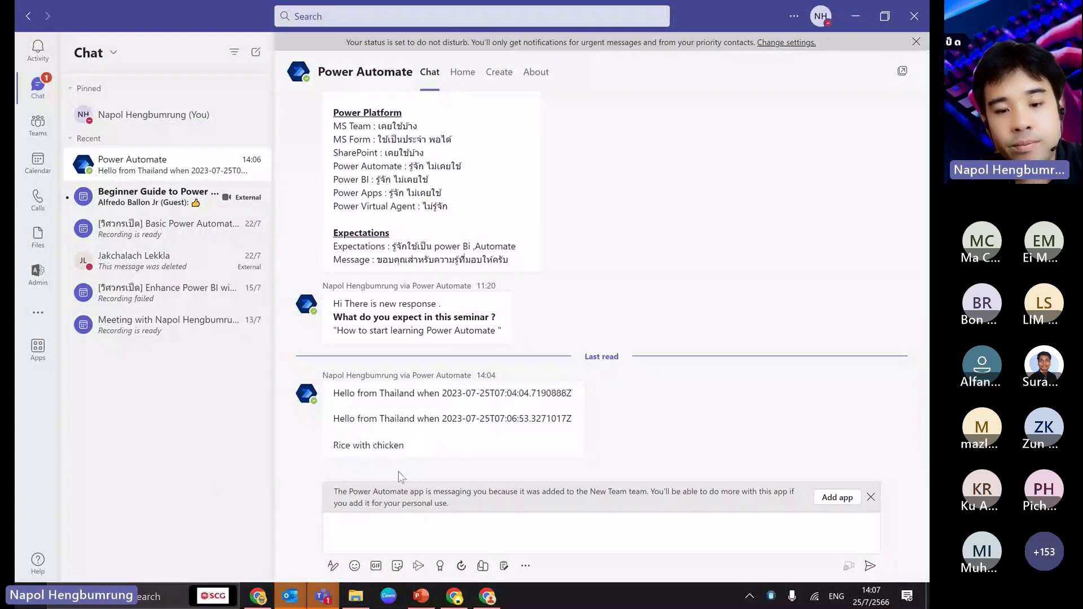
pyautogui.hotkey('alt', 'Tab')
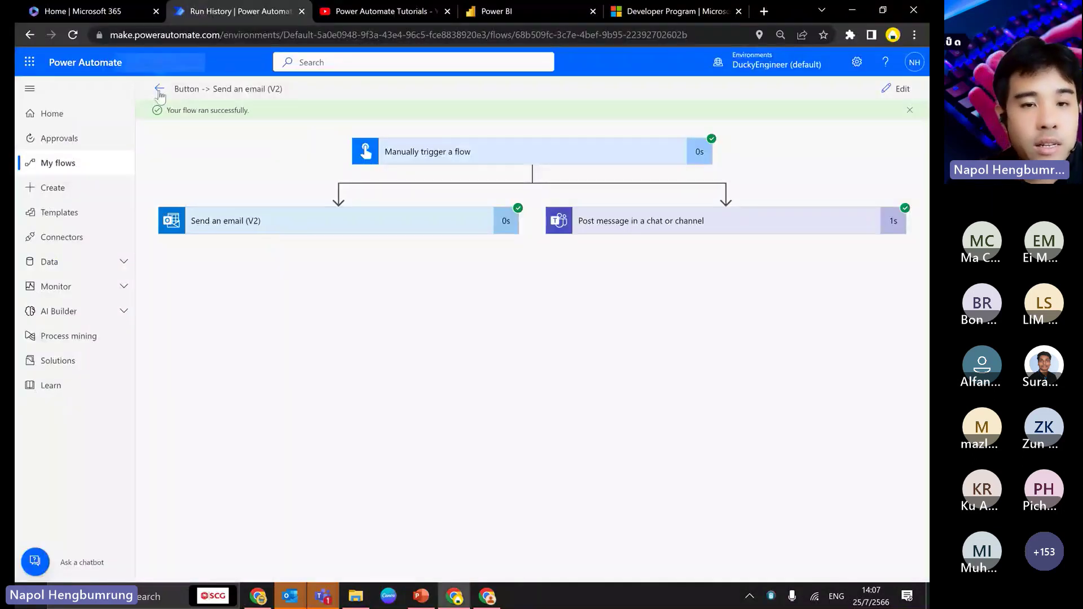
pyautogui.hotkey('alt', 'Tab')
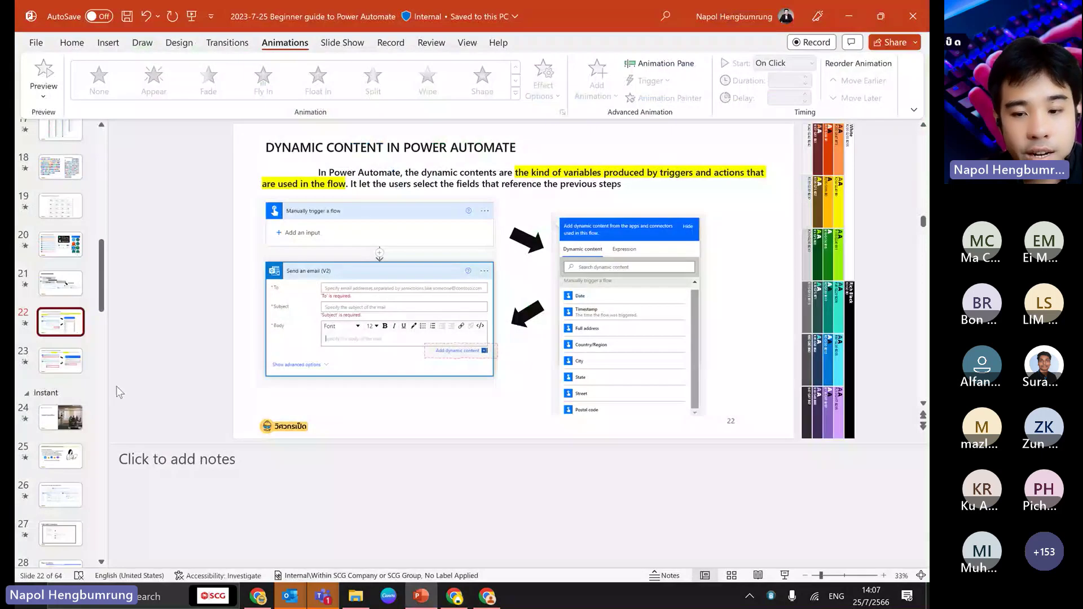
# - Present slides 22 through 31, ending on 'Ask Bard with Screenshots', then return to the browser
pyautogui.click(790, 576)
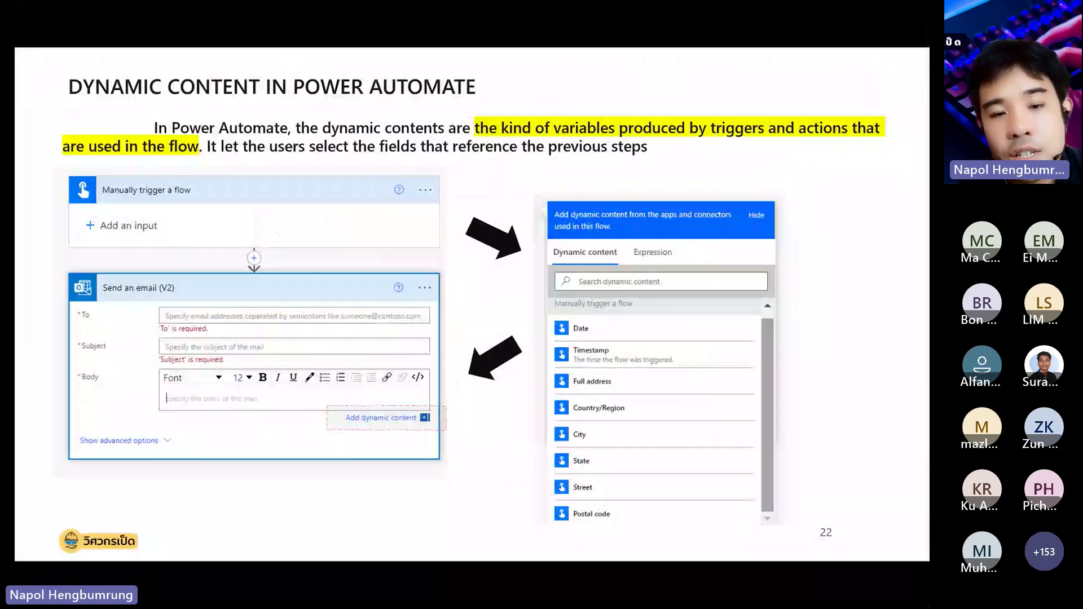
pyautogui.press('Right')
pyautogui.press('Right')
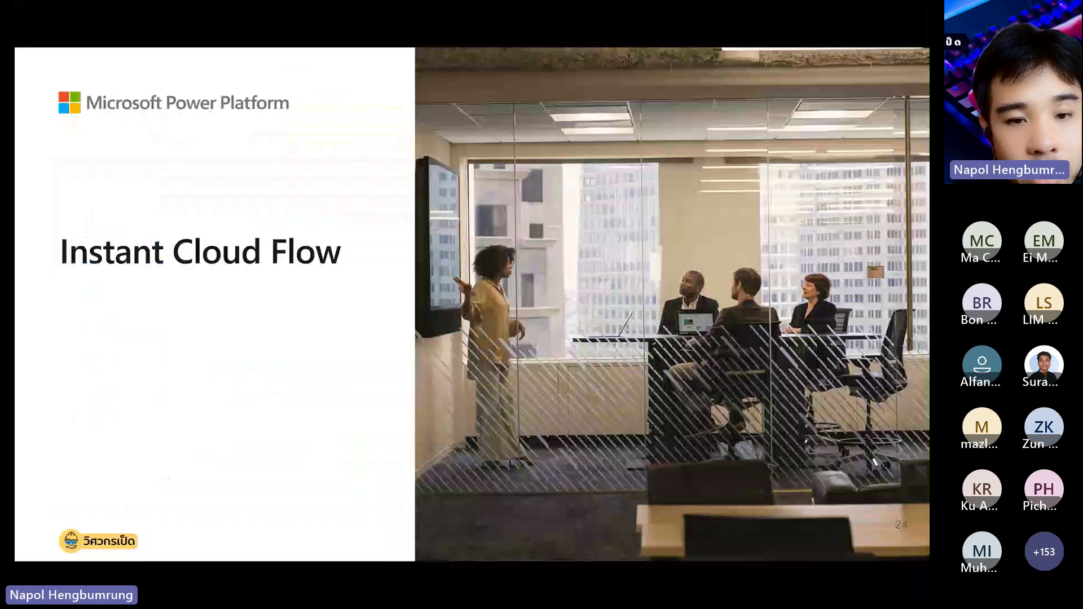
pyautogui.press('Right')
pyautogui.press('Right')
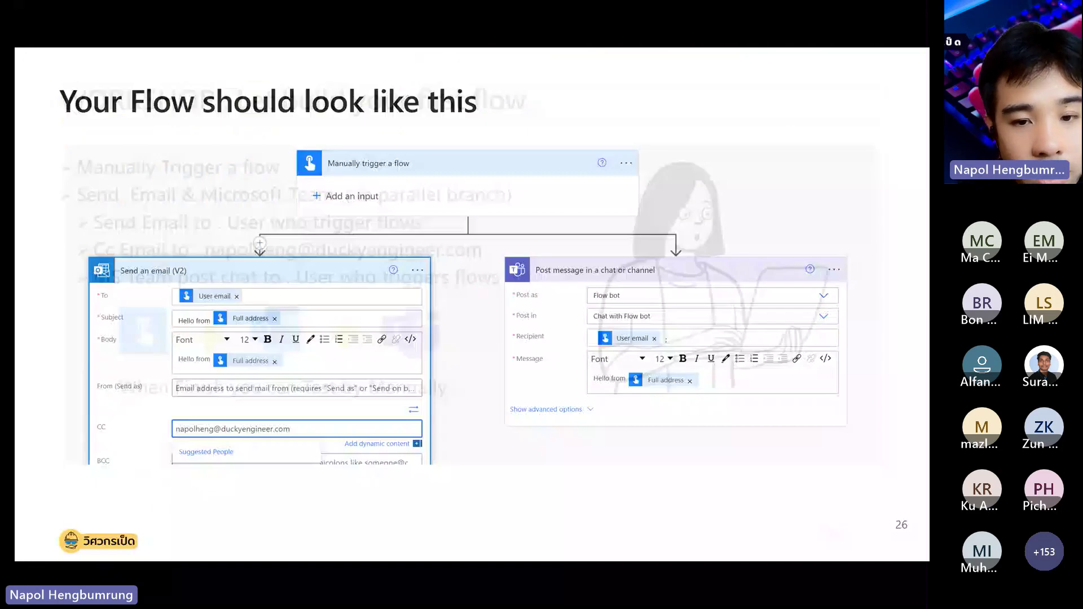
pyautogui.press('Right')
pyautogui.press('Right')
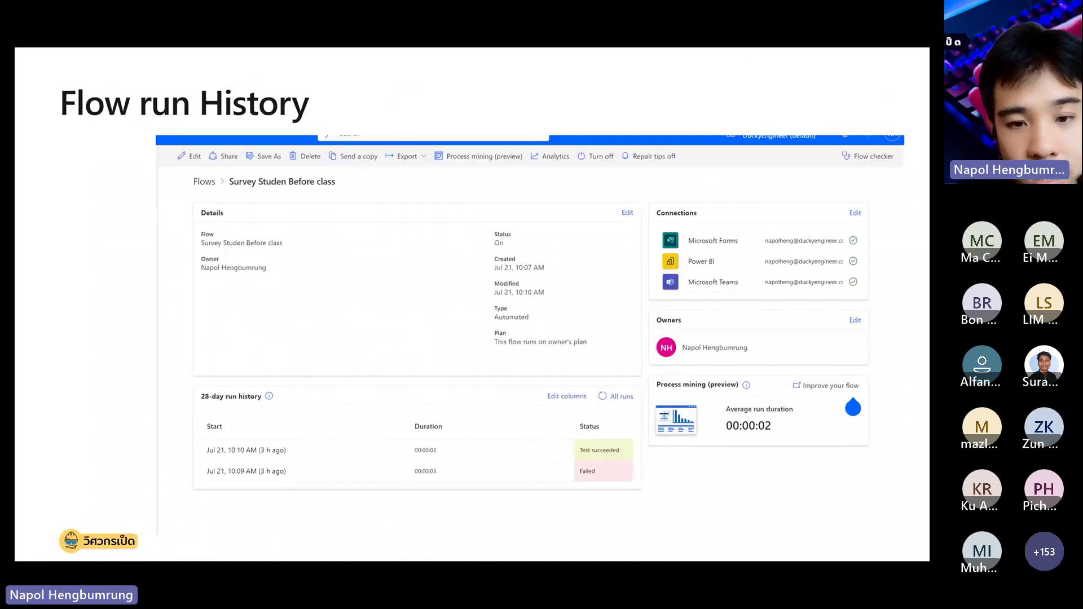
pyautogui.press('Right')
pyautogui.press('Right')
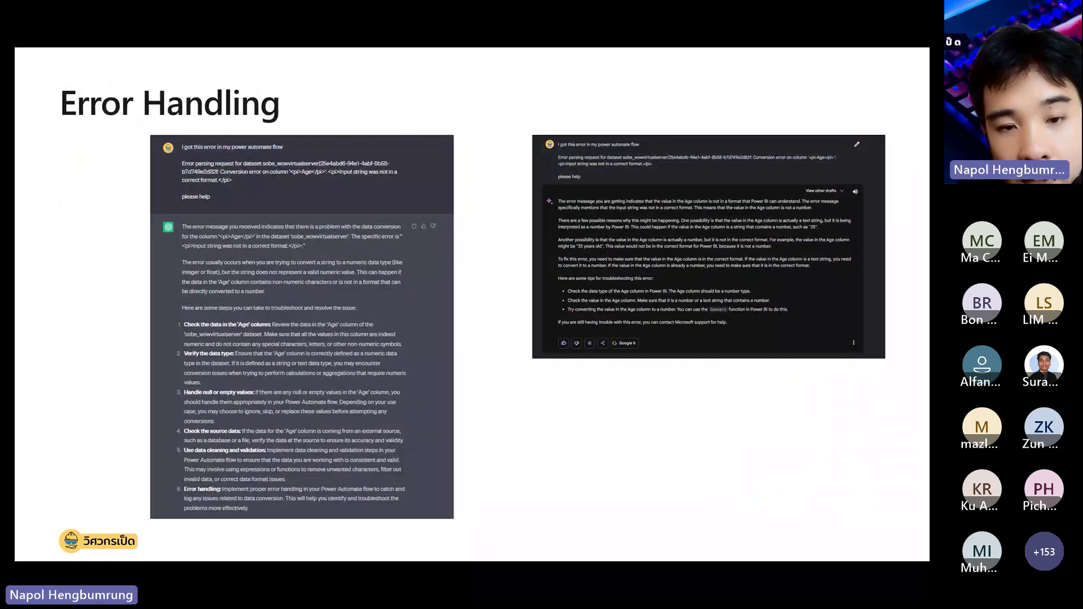
pyautogui.press('Left')
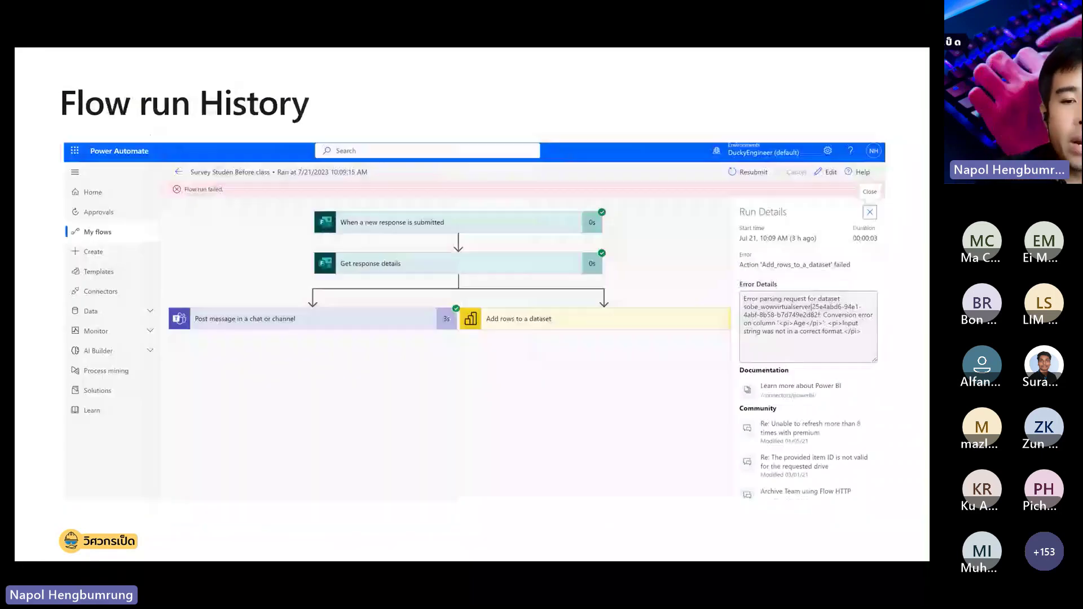
pyautogui.press('Right')
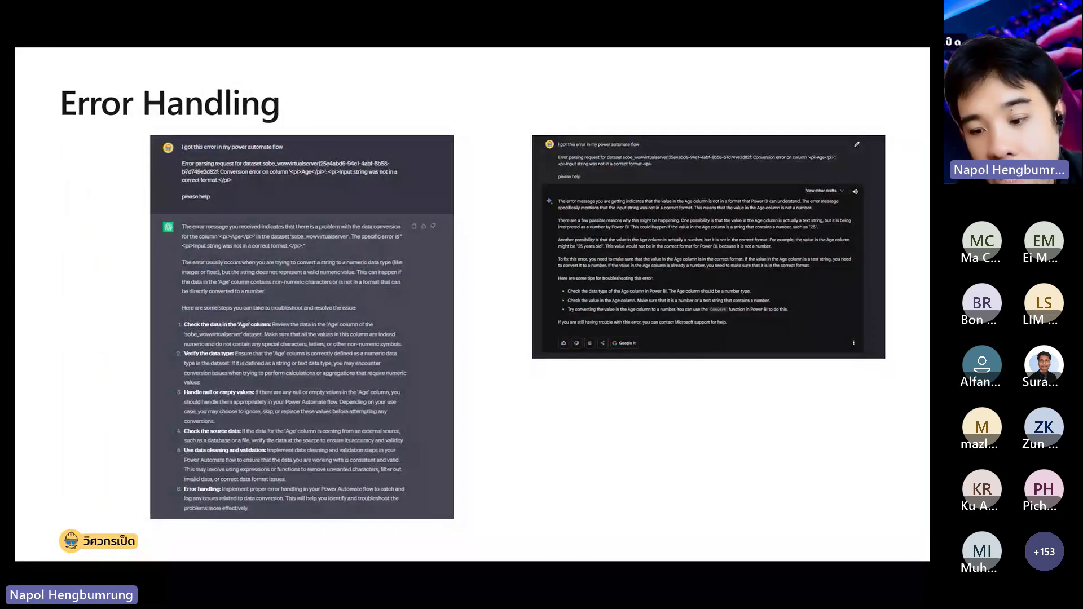
pyautogui.press('Right')
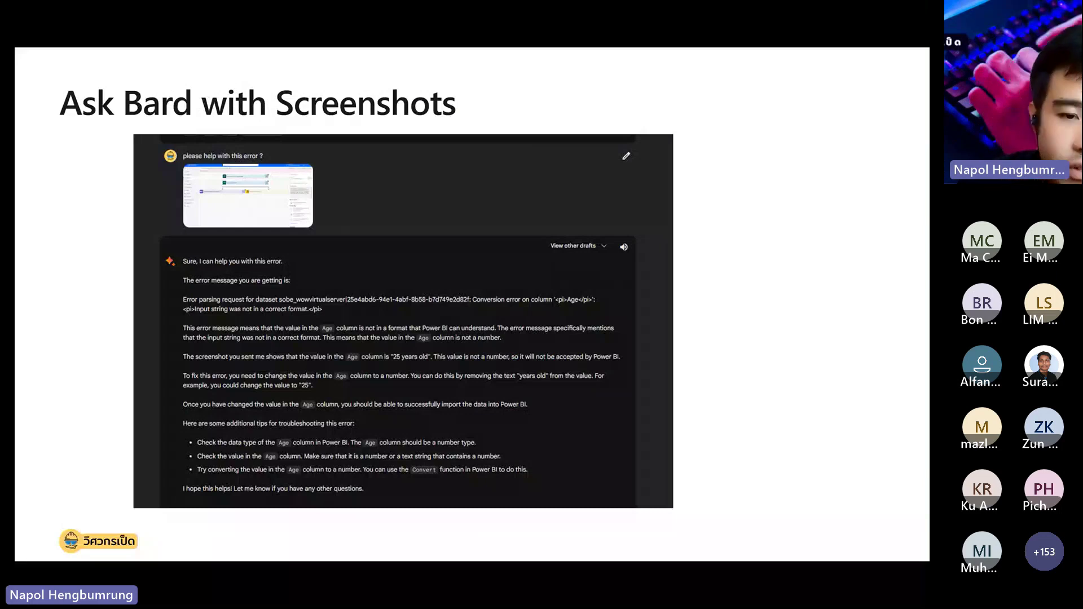
pyautogui.press('Escape')
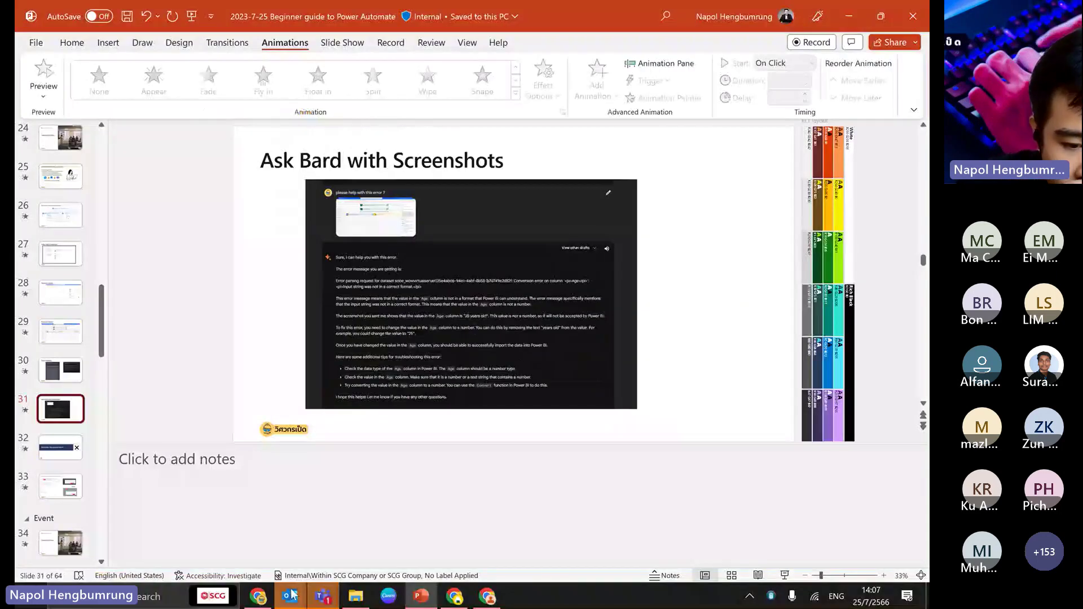
pyautogui.click(456, 598)
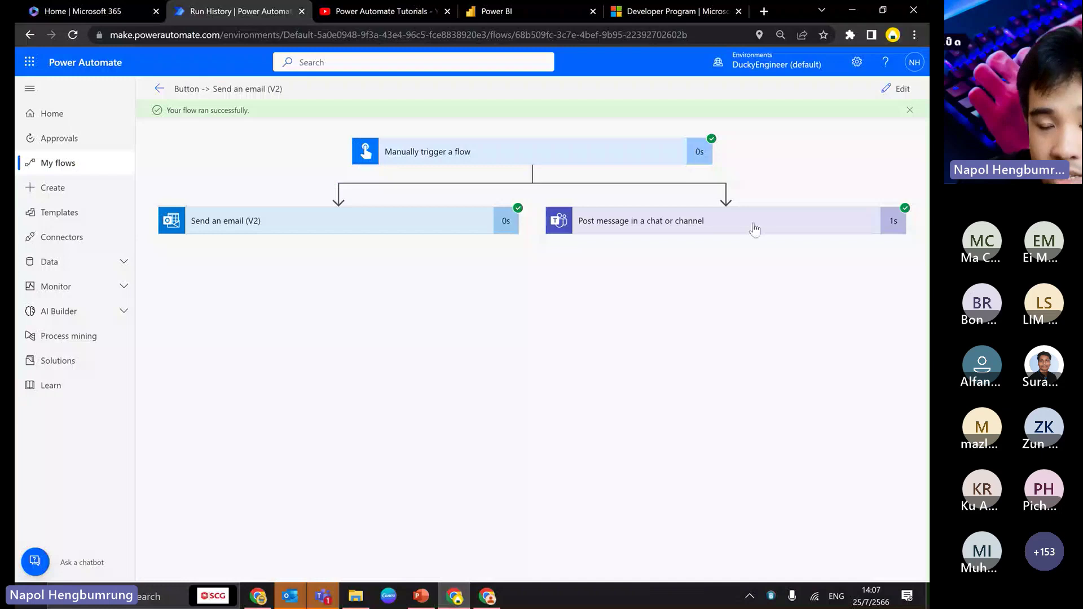
# - Replace the Teams post's User email recipient with 'dasdascisadfhda' and save the flow
pyautogui.click(897, 89)
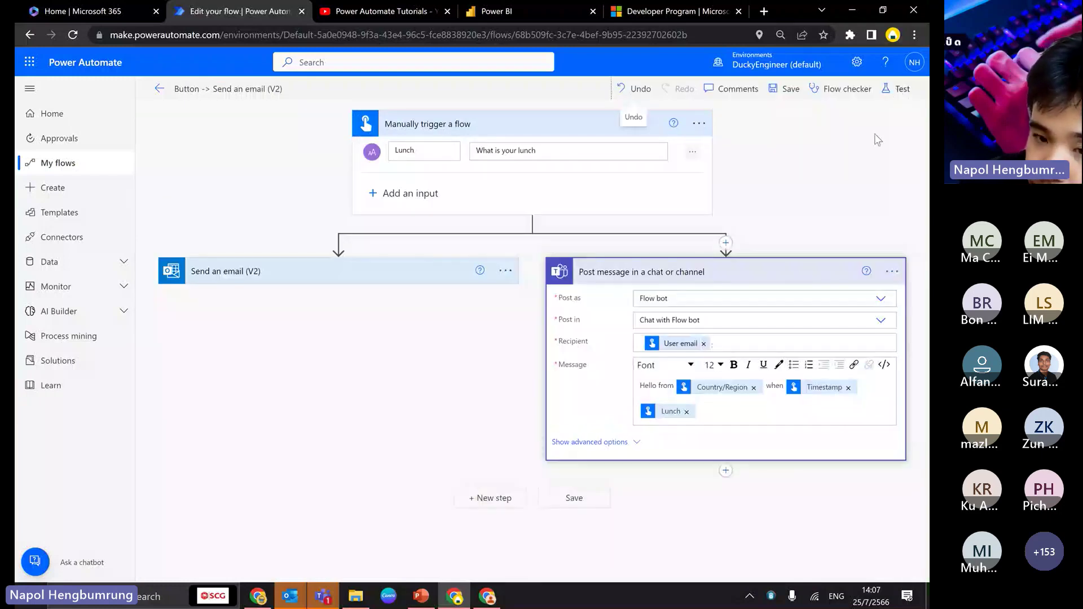
pyautogui.click(736, 320)
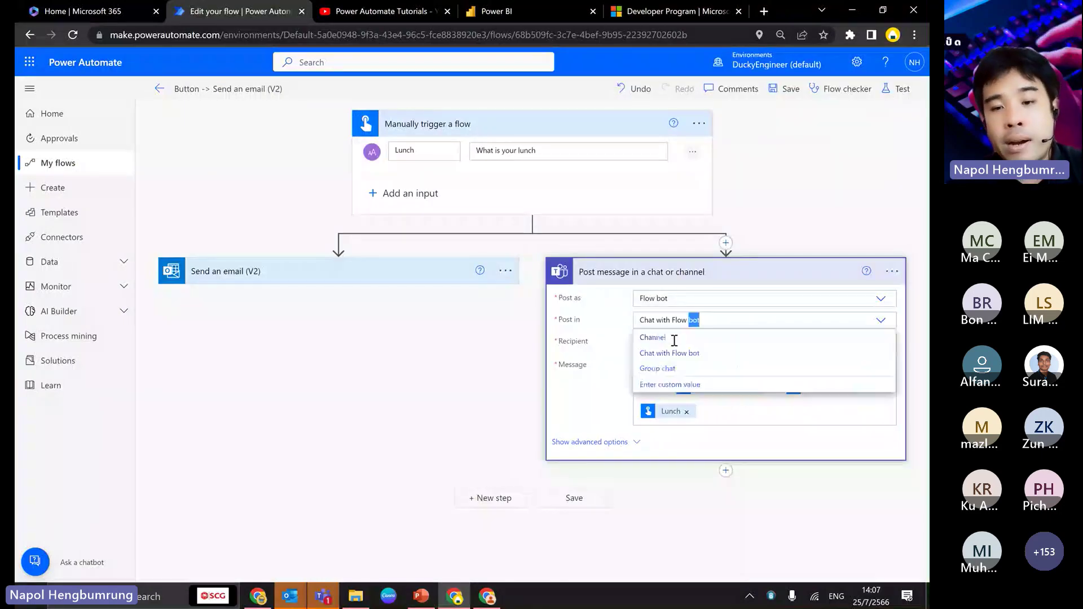
pyautogui.click(556, 347)
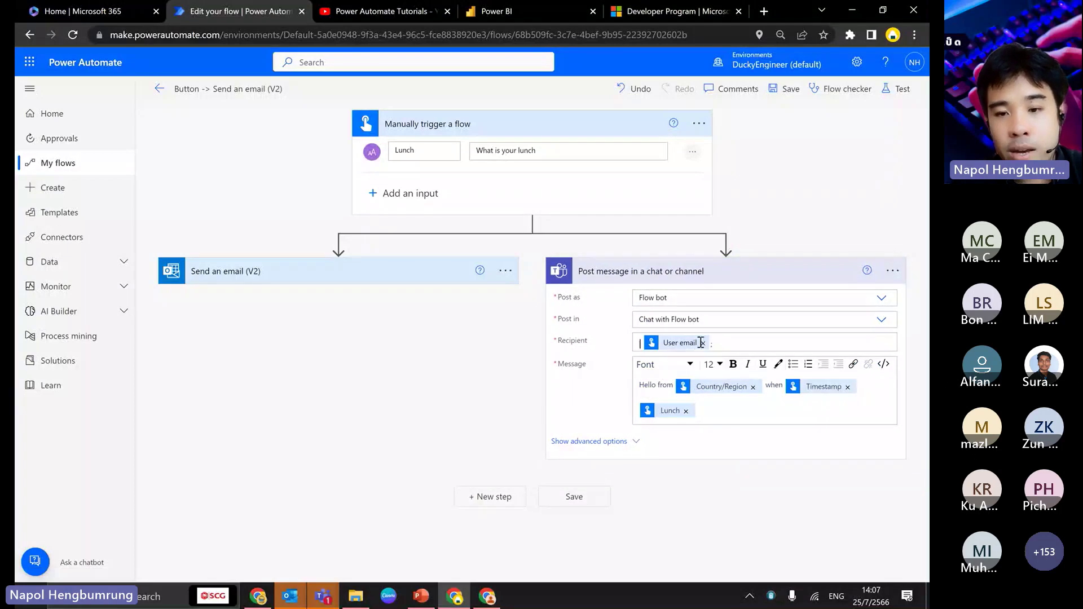
pyautogui.click(701, 343)
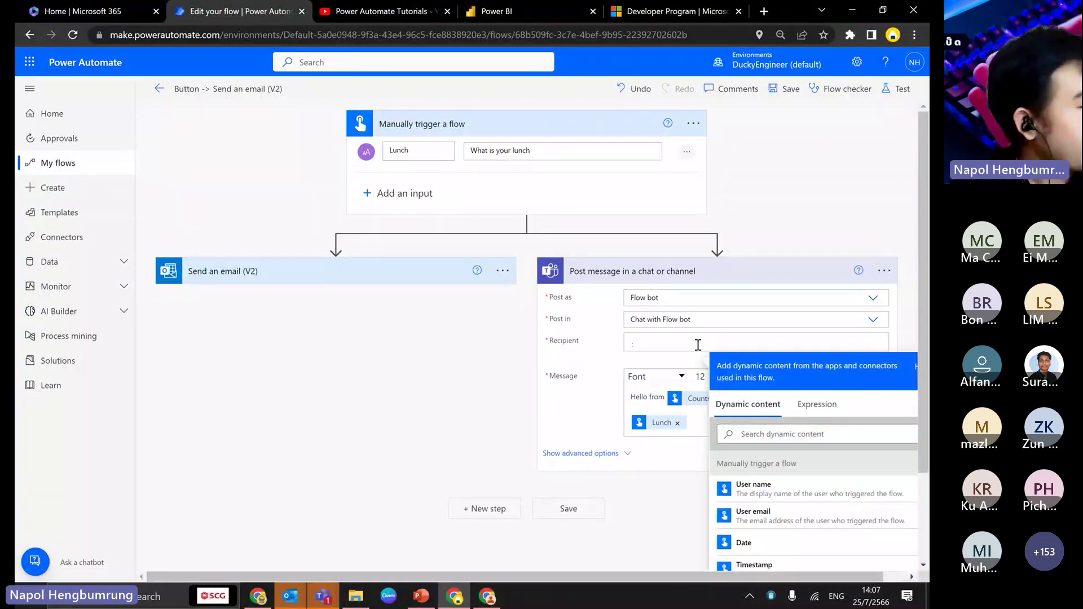
pyautogui.write('dasdas')
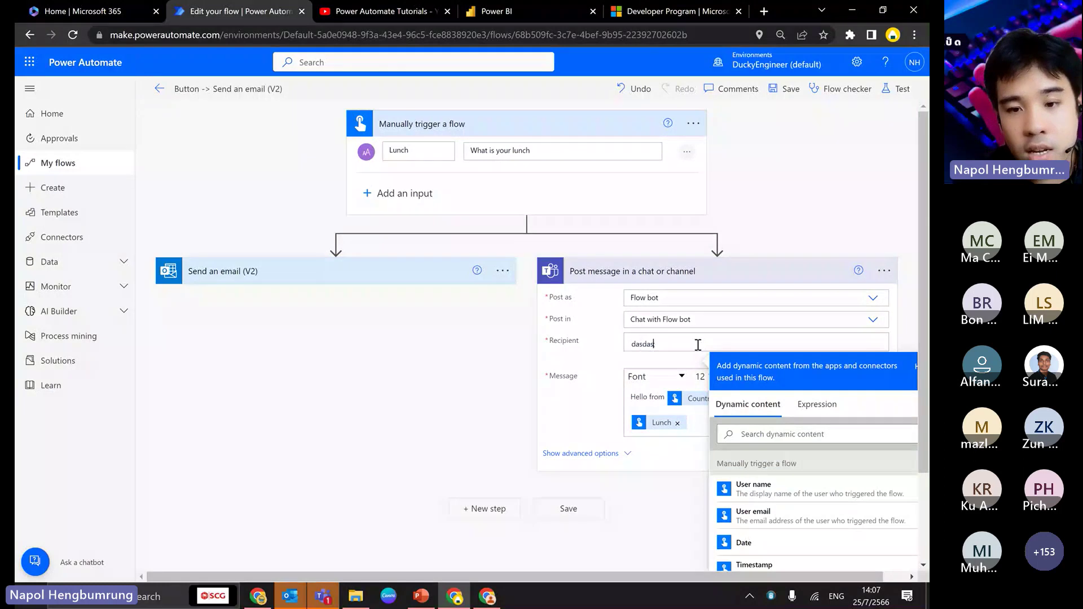
pyautogui.write('cisadfhda;')
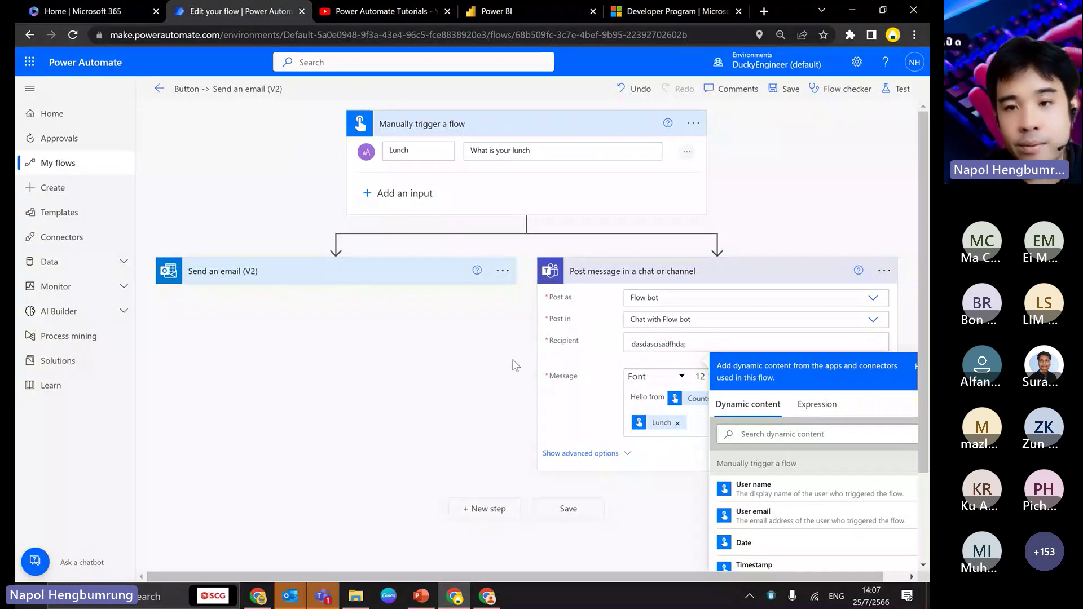
pyautogui.click(515, 365)
pyautogui.click(784, 91)
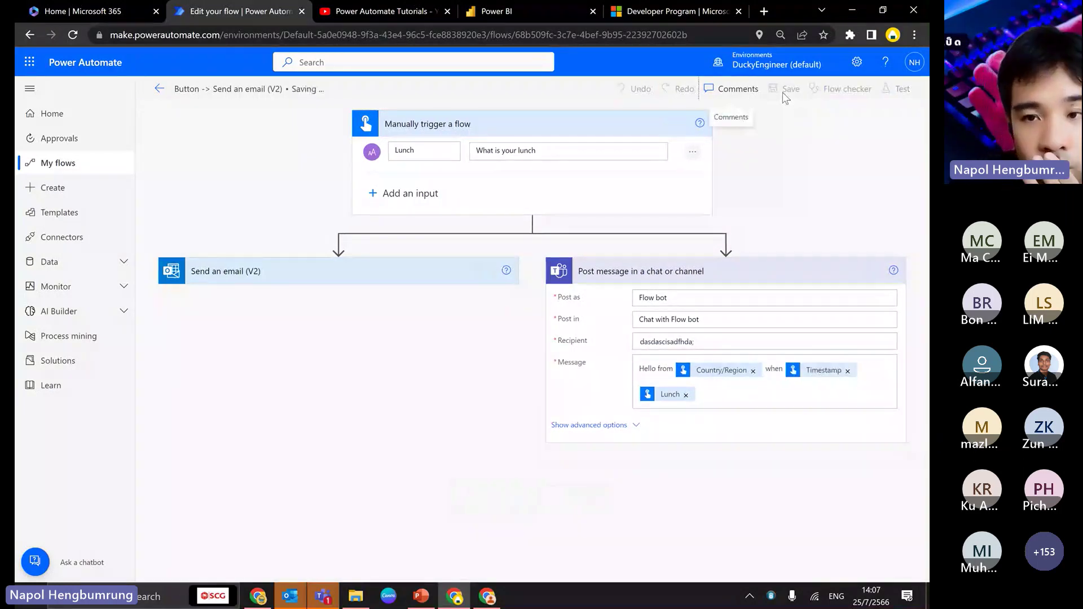
# - Load Bard in a new Chrome tab, then return to the flow editor
pyautogui.hotkey('alt', 'Tab')
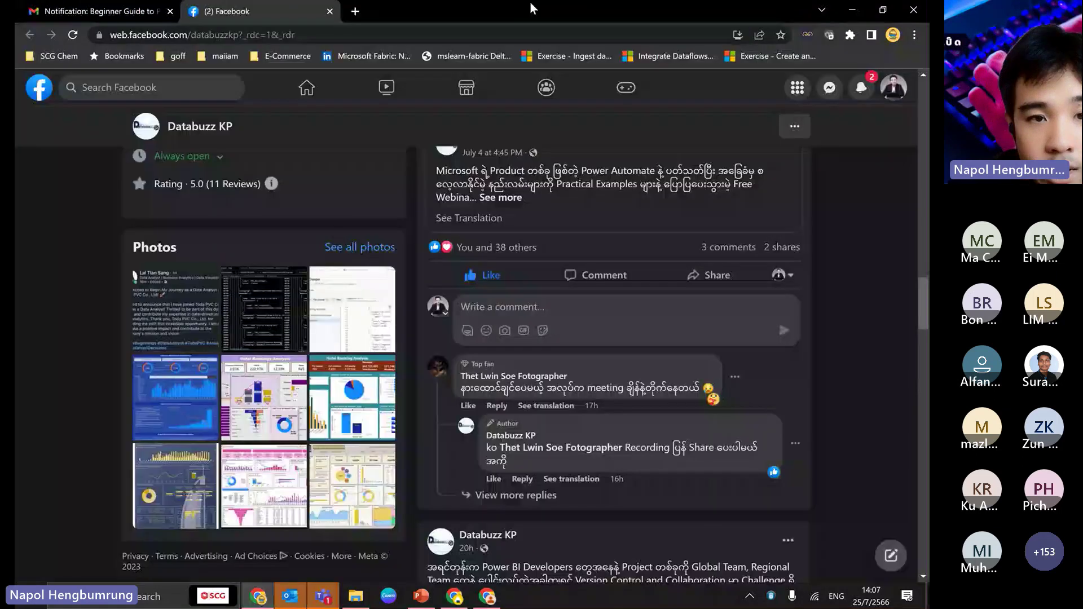
pyautogui.click(354, 10)
pyautogui.write('bard')
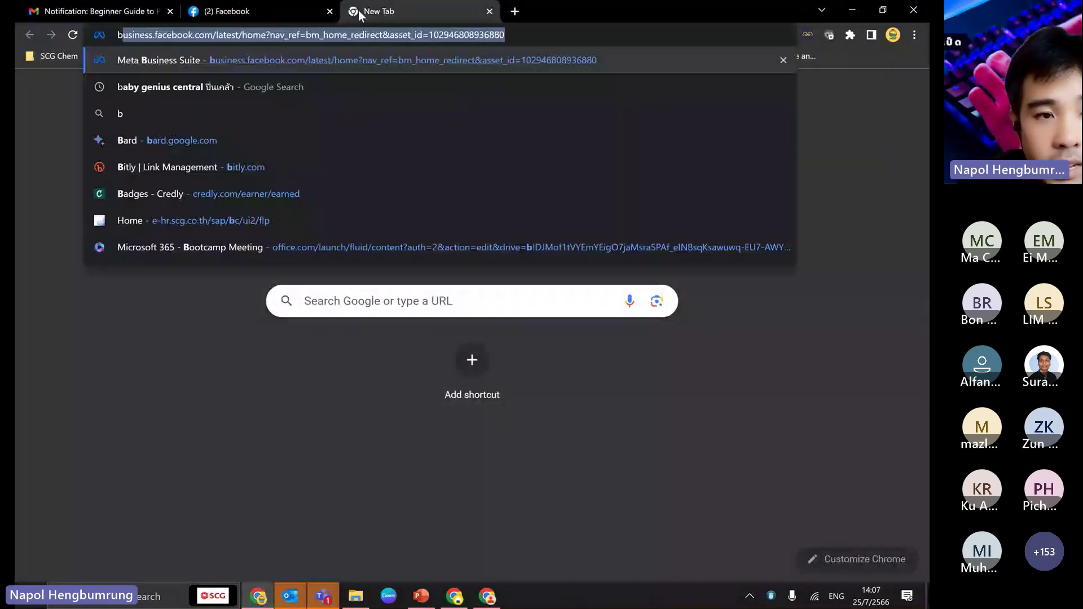
pyautogui.press('Return')
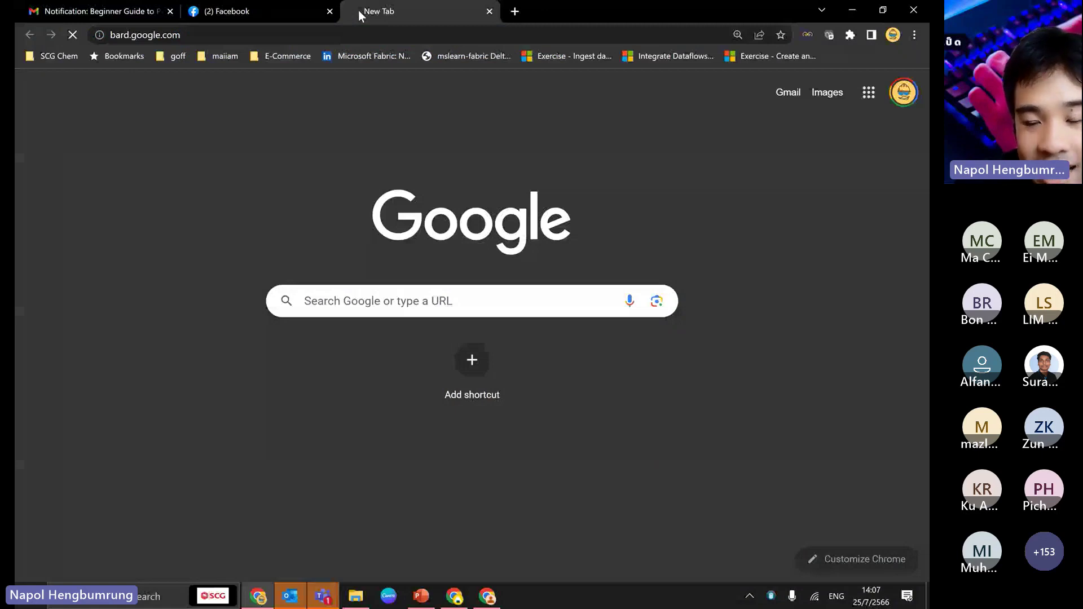
pyautogui.hotkey('alt', 'Tab')
# - Test-run the flow manually and view the failed run result
pyautogui.click(894, 90)
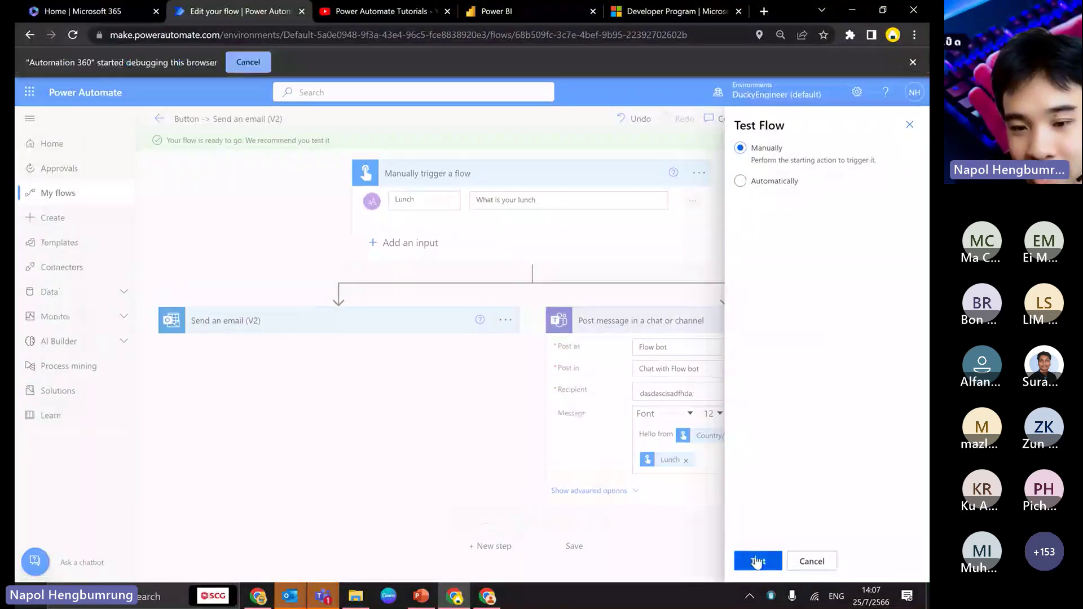
pyautogui.click(758, 562)
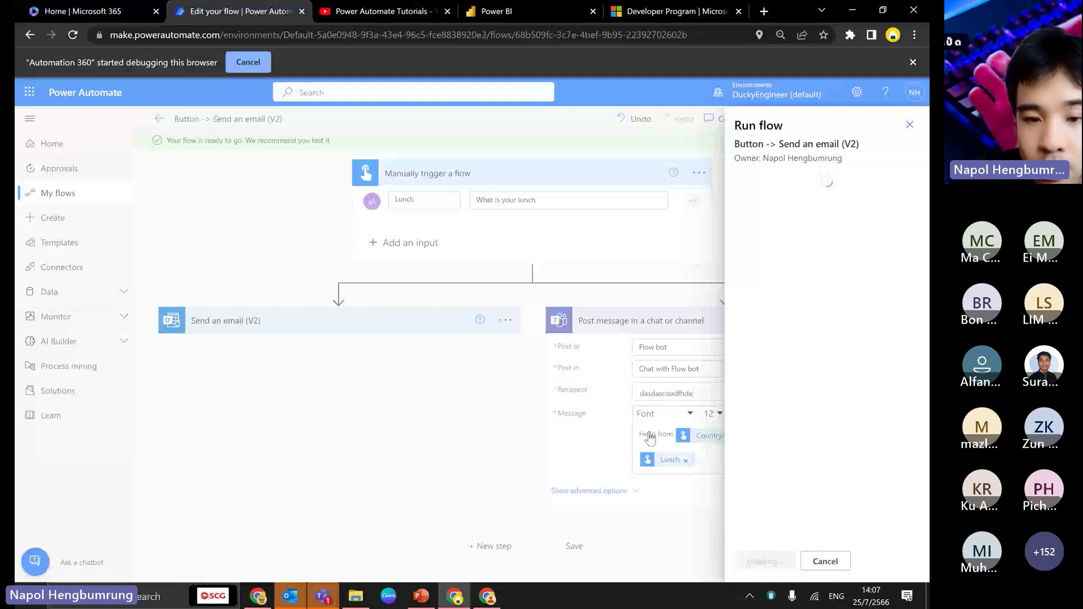
pyautogui.click(750, 561)
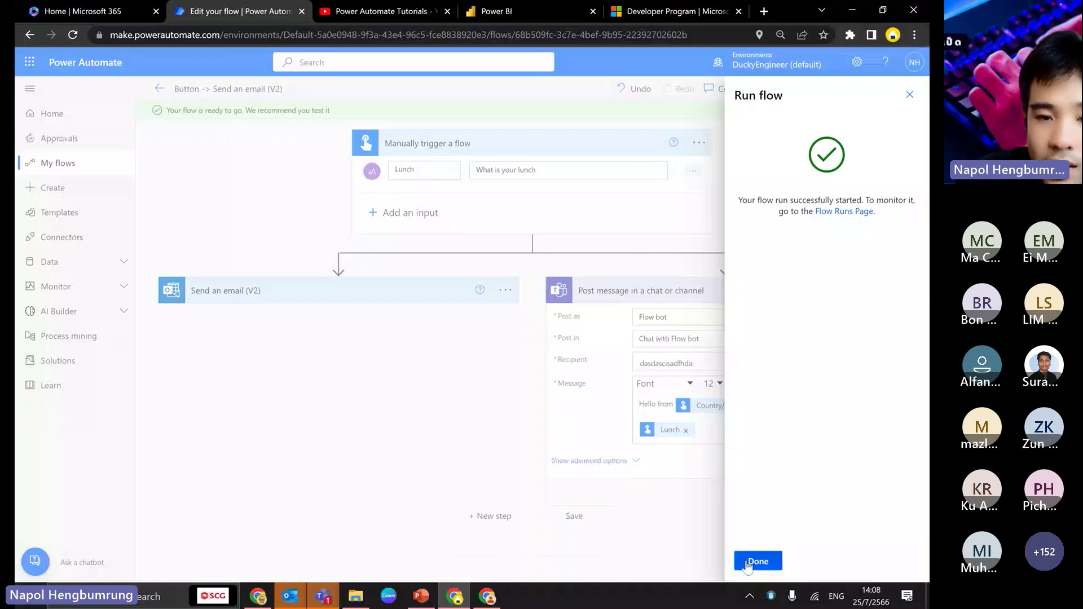
pyautogui.click(758, 561)
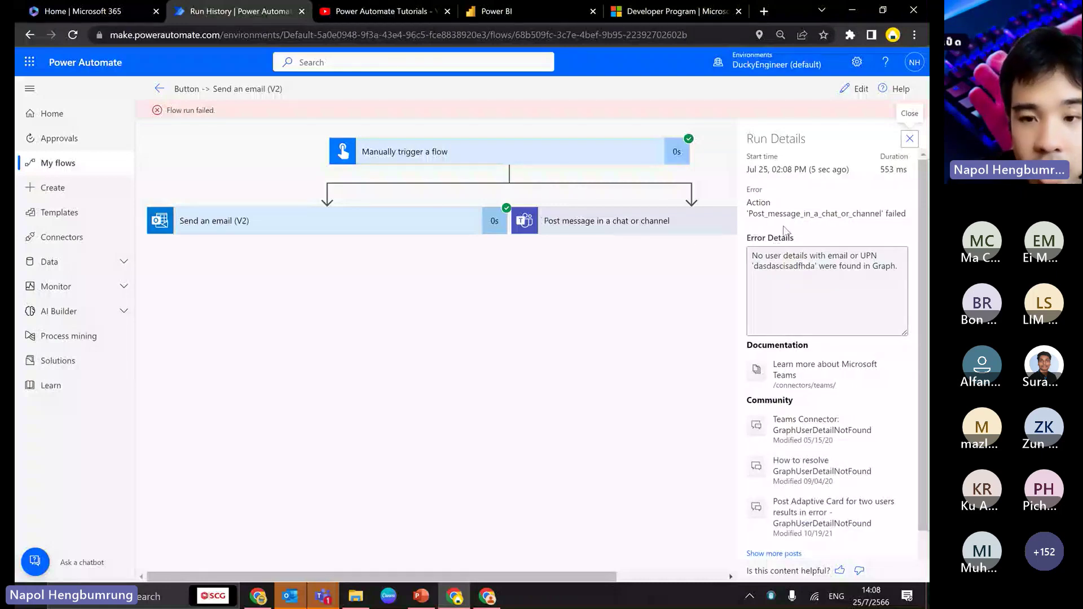
# - Copy the 'No user details…found in Graph' error message from the run details
pyautogui.tripleClick(901, 271)
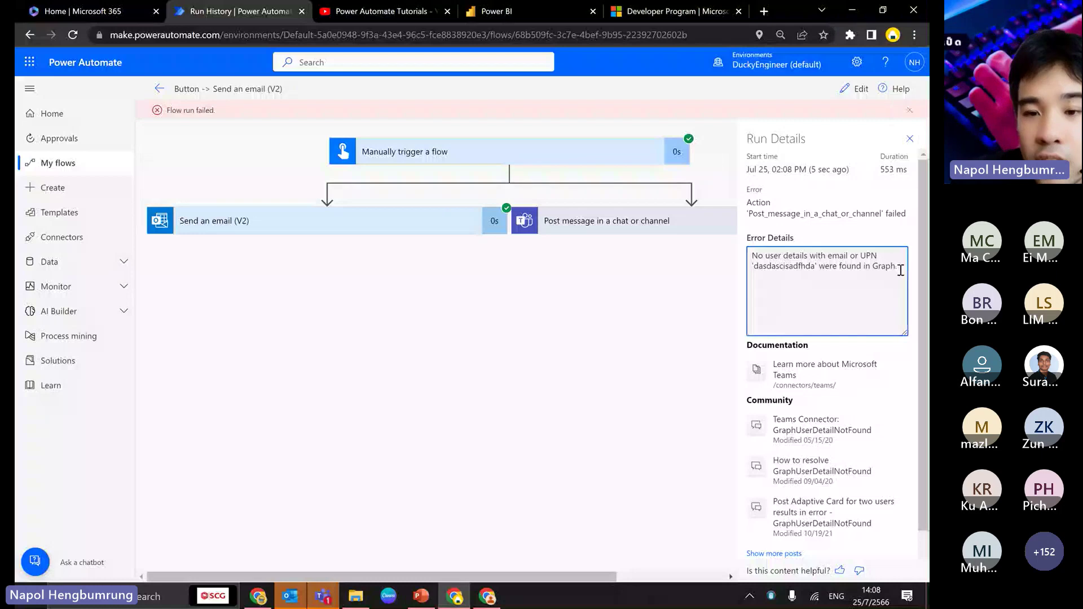
pyautogui.rightClick(787, 256)
pyautogui.click(788, 269)
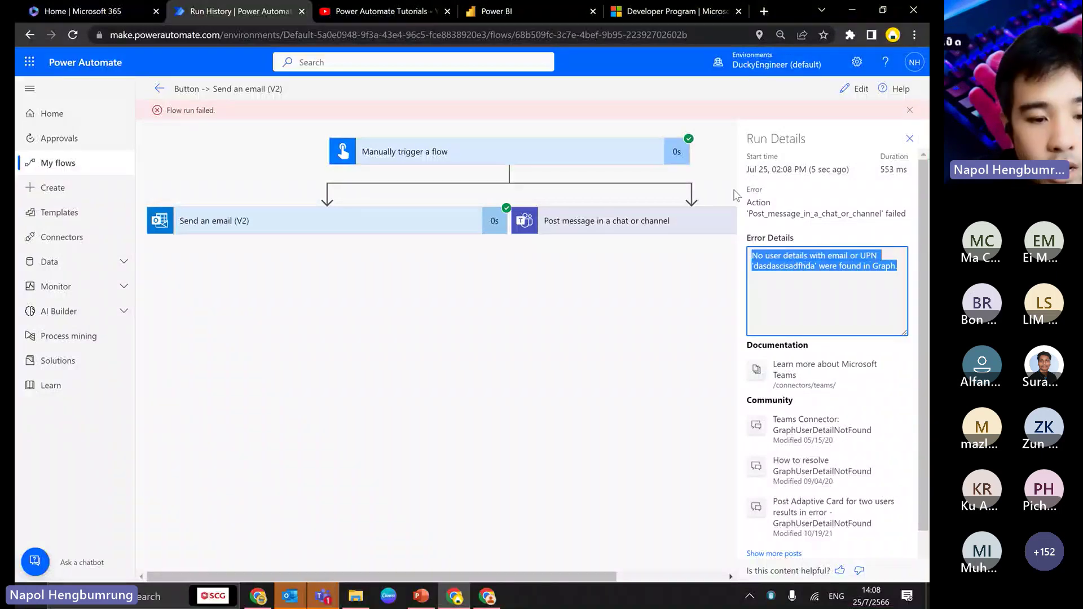
# - Ask Bard 'I create flow in power automate, and got this error' with the copied error included
pyautogui.click(258, 596)
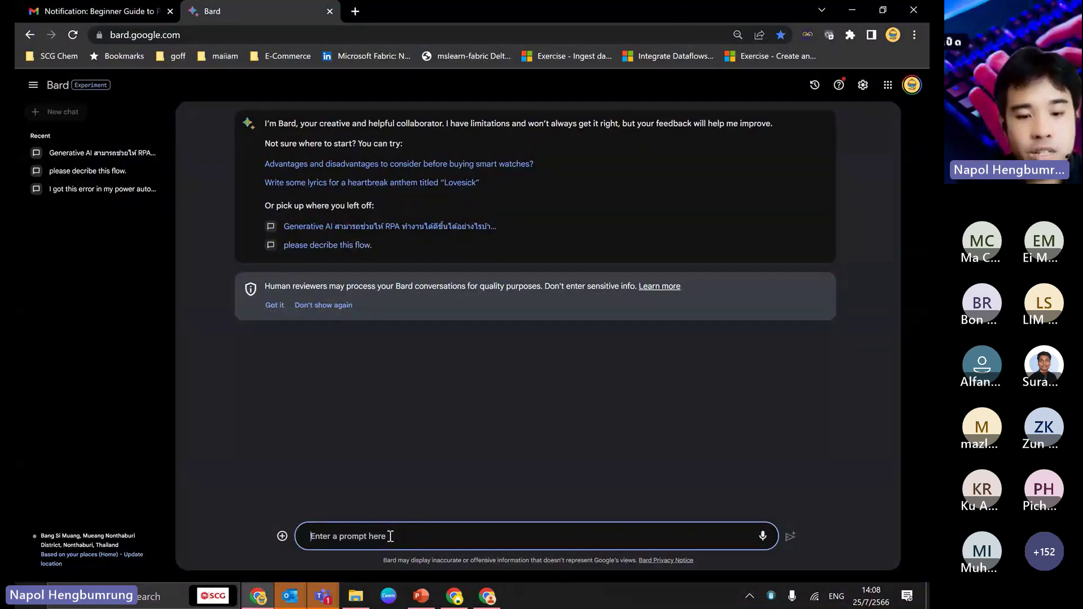
pyautogui.write('What is')
pyautogui.press('BackSpace')
pyautogui.press('BackSpace')
pyautogui.press('BackSpace')
pyautogui.press('BackSpace')
pyautogui.press('BackSpace')
pyautogui.press('BackSpace')
pyautogui.press('BackSpace')
pyautogui.write('I c')
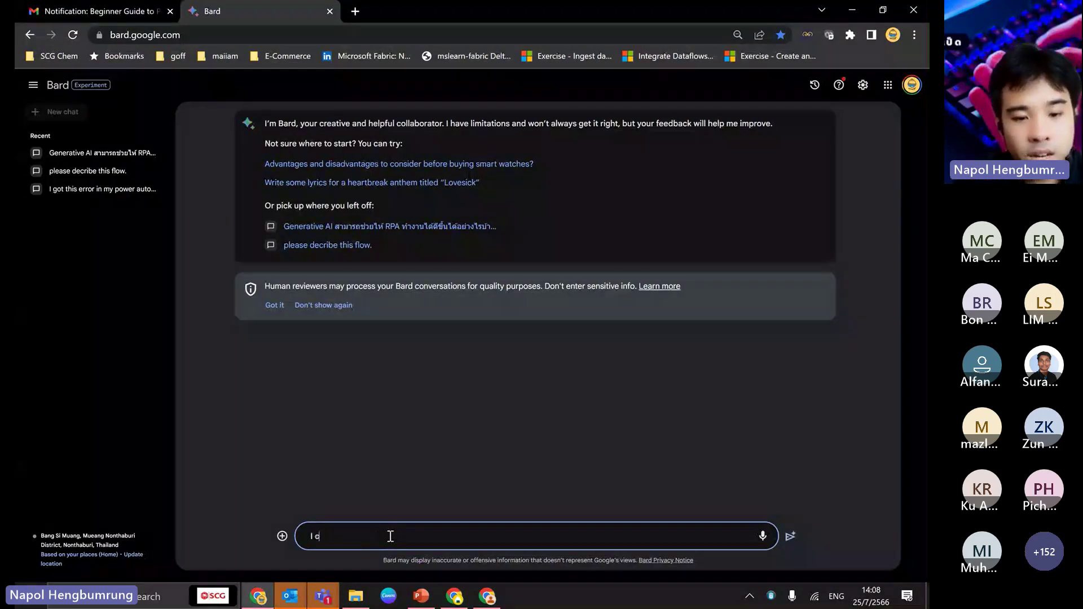
pyautogui.write('reate flow in power atu')
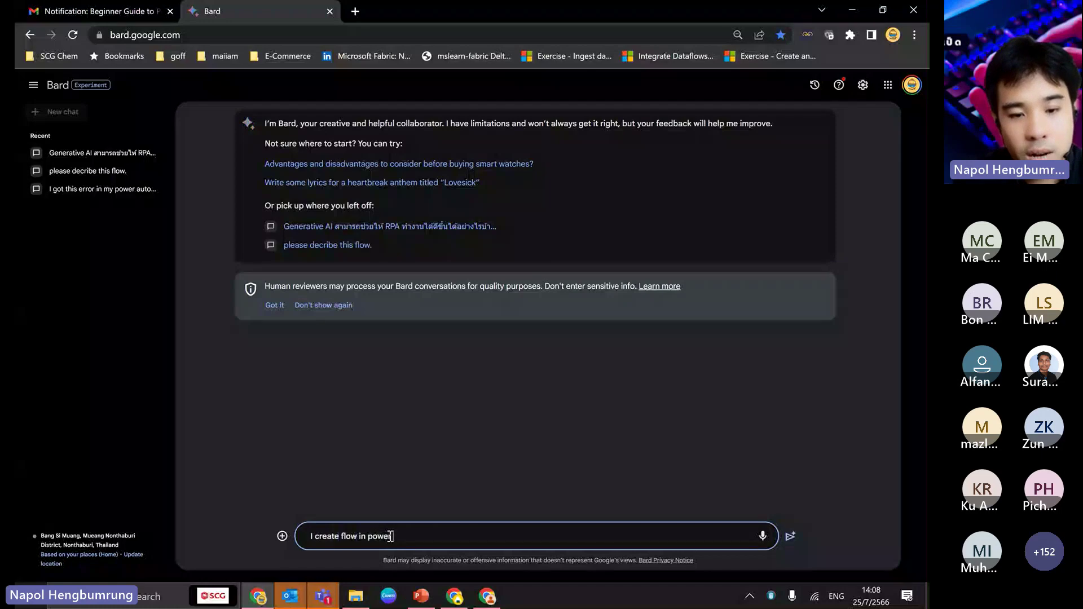
pyautogui.press('BackSpace')
pyautogui.press('BackSpace')
pyautogui.write('ut')
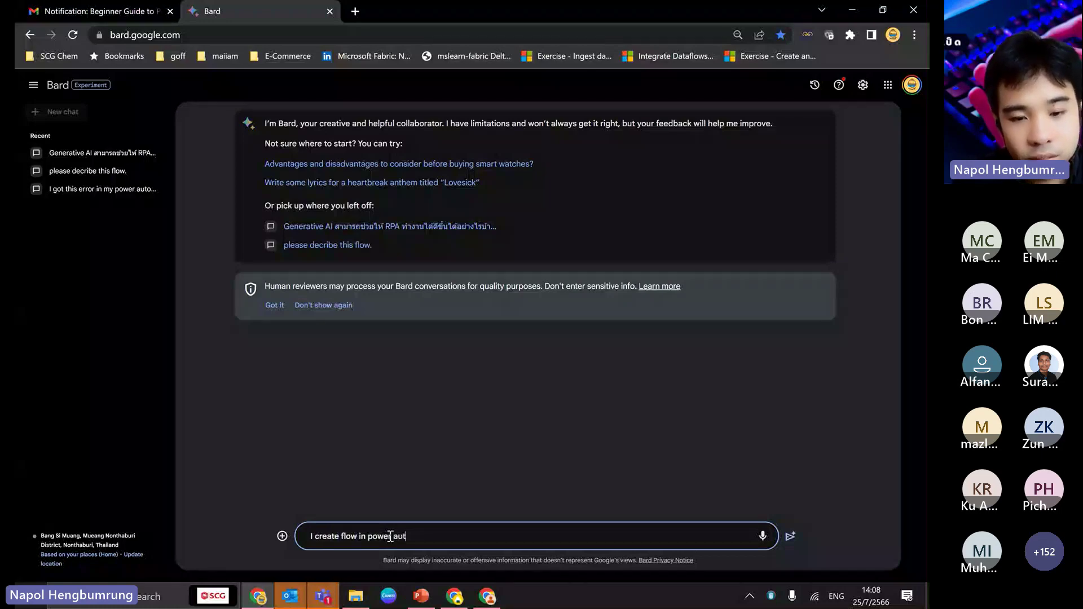
pyautogui.write('omate ,  and got  thi')
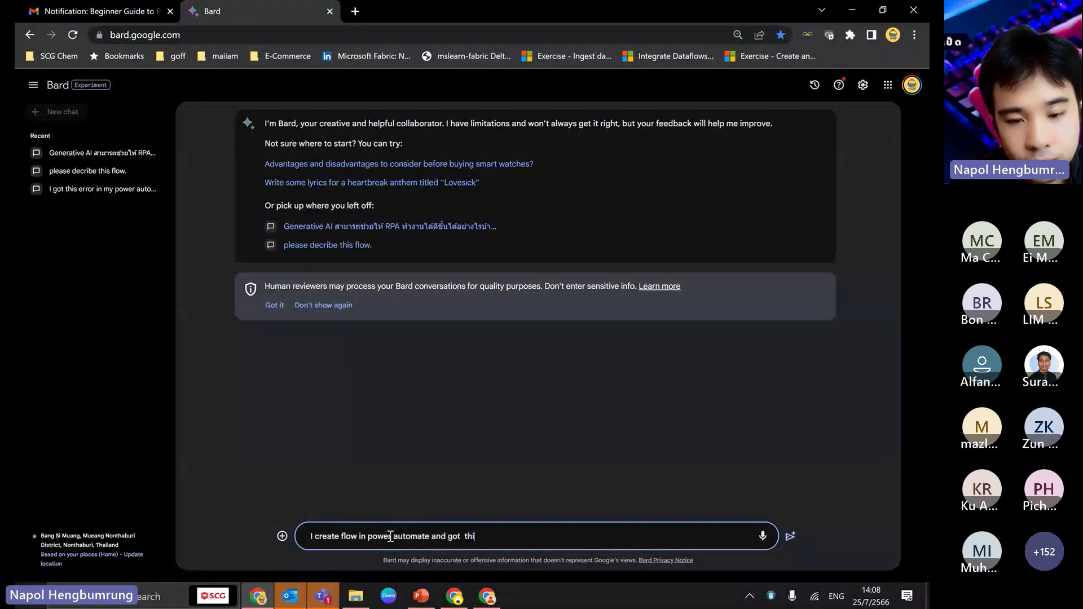
pyautogui.write('s error')
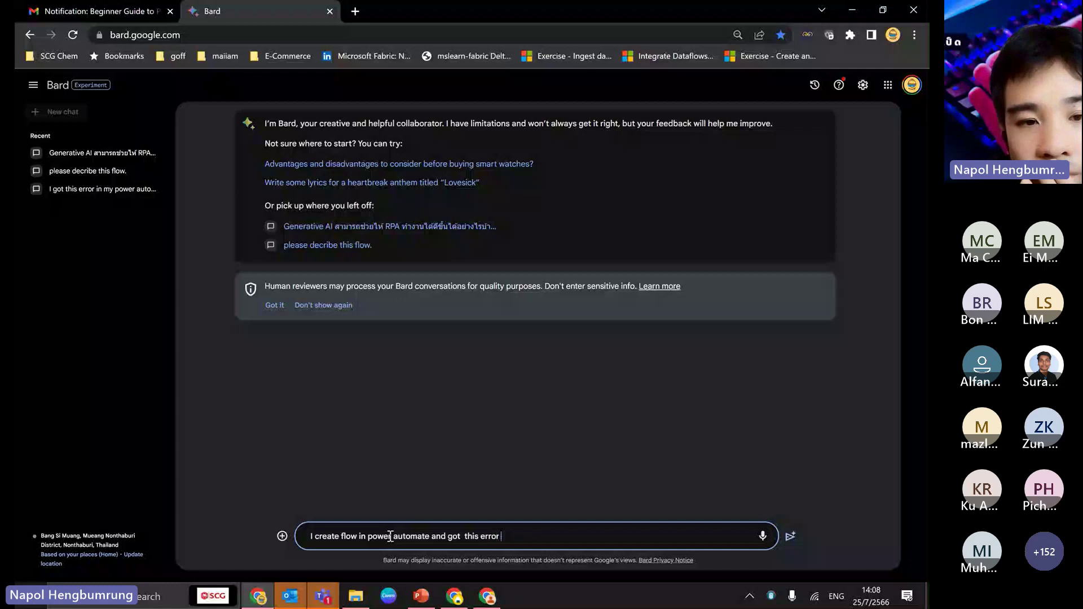
pyautogui.press('Return')
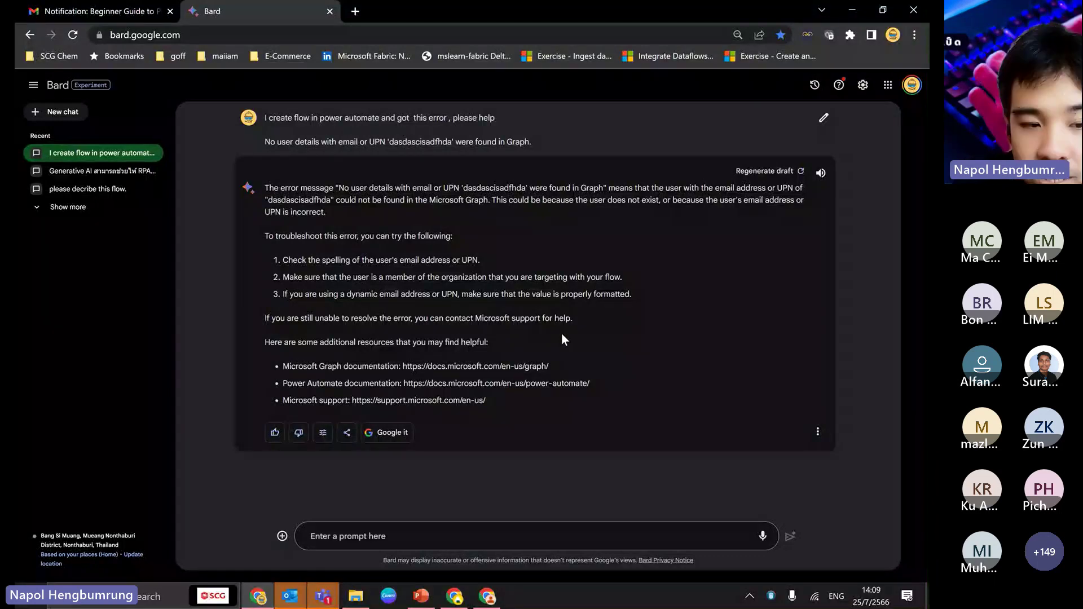
pyautogui.click(419, 597)
# - Start the slide show from the Event Cloud Flow slide and advance to the QR code slide
pyautogui.click(55, 455)
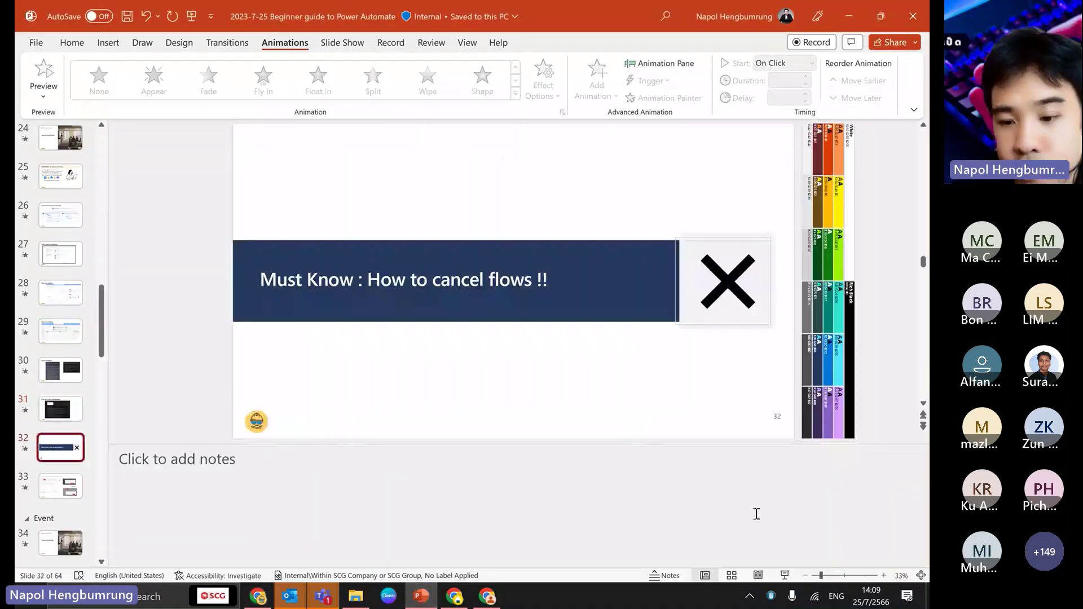
pyautogui.click(60, 542)
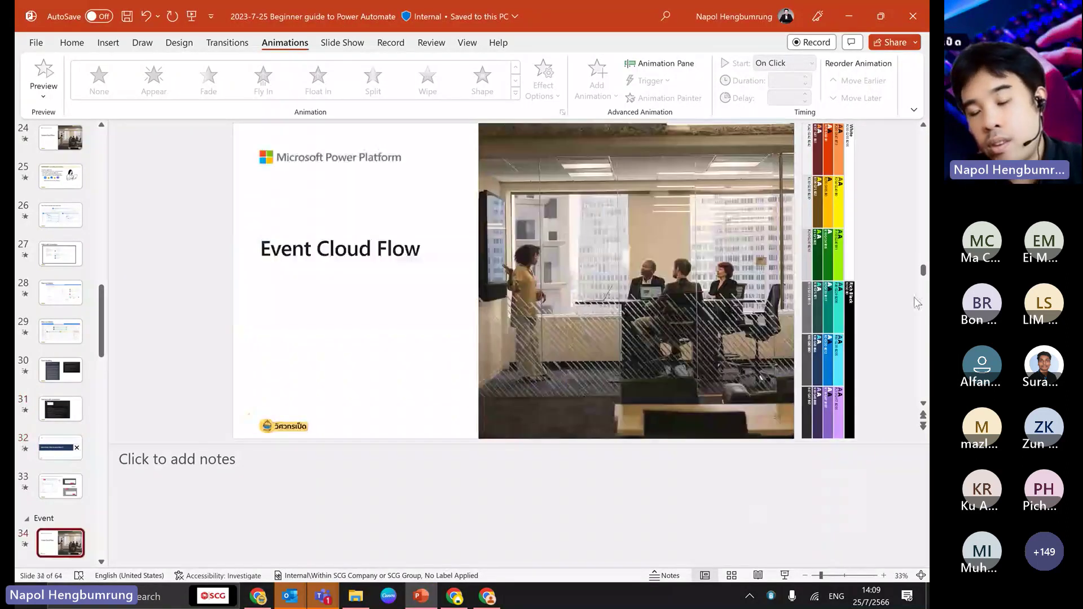
pyautogui.click(785, 575)
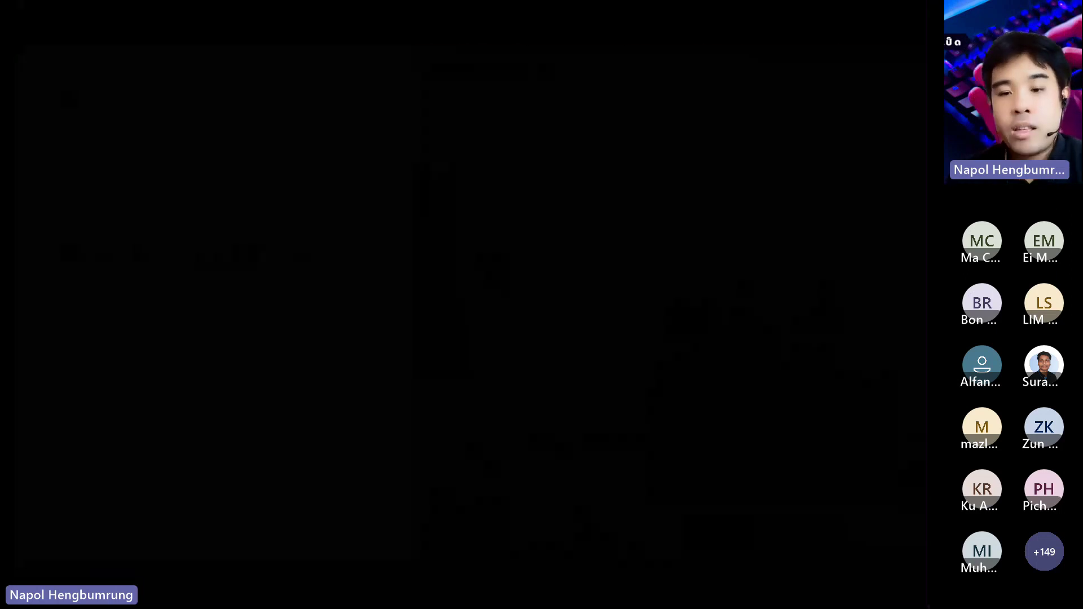
pyautogui.press('Right')
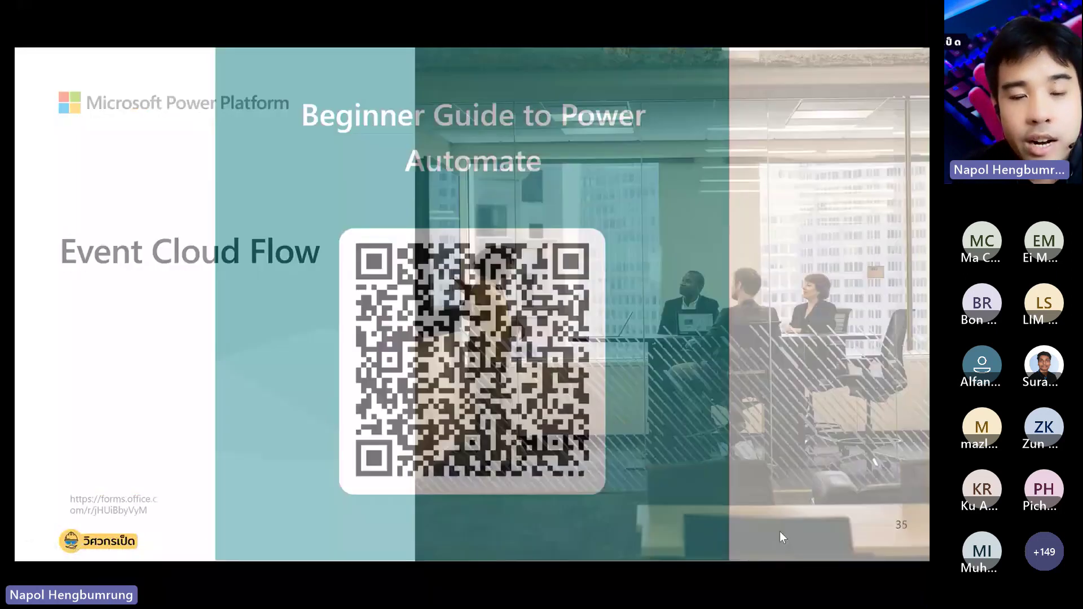
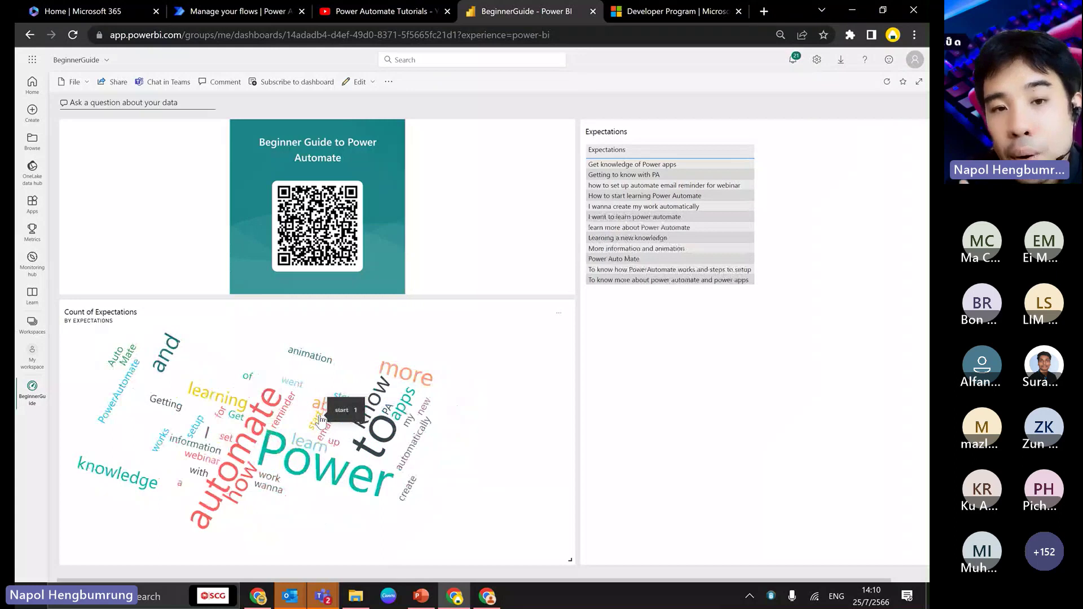
# - Close the YouTube tutorials tab and refresh the MS form to BI data Set flow's details page
pyautogui.click(447, 11)
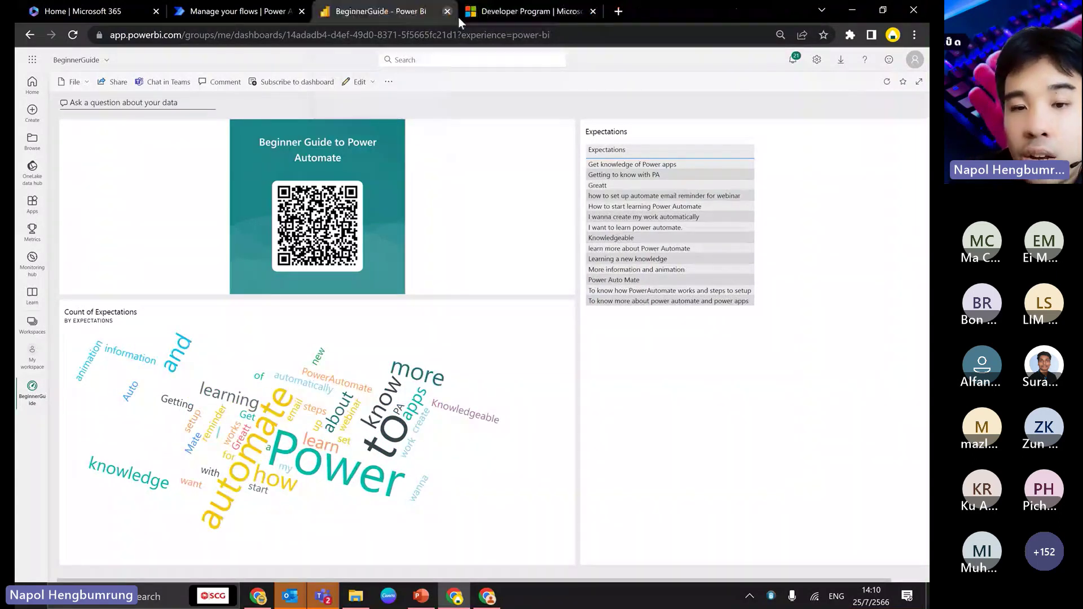
pyautogui.click(291, 15)
pyautogui.press('F5')
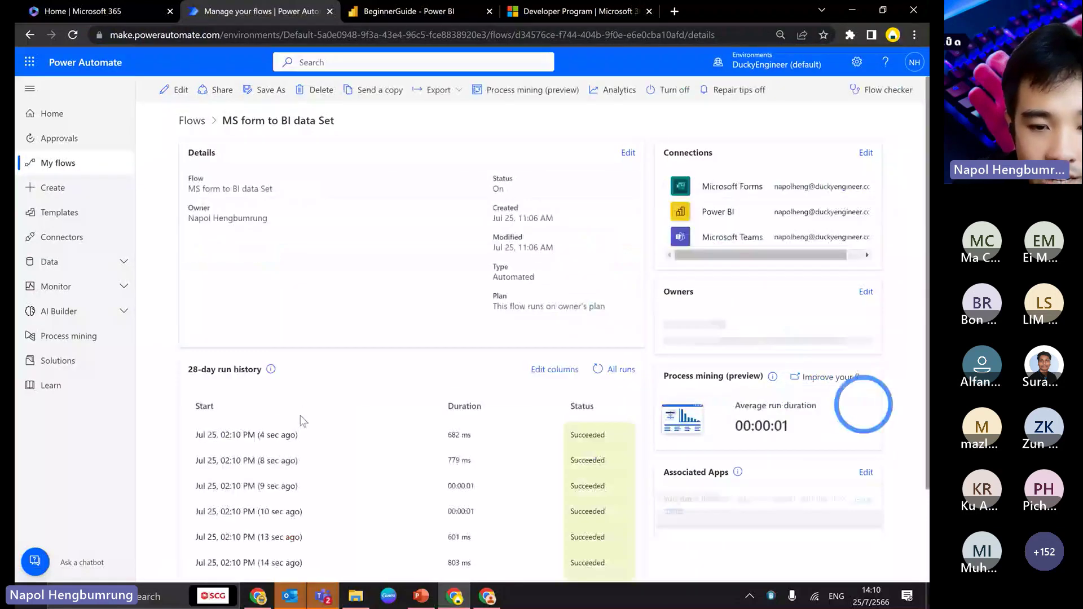
# - Scroll through the 02:10 PM successful runs, then return to the BeginnerGuide dashboard
pyautogui.scroll(-2, 321, 459)
pyautogui.click(424, 10)
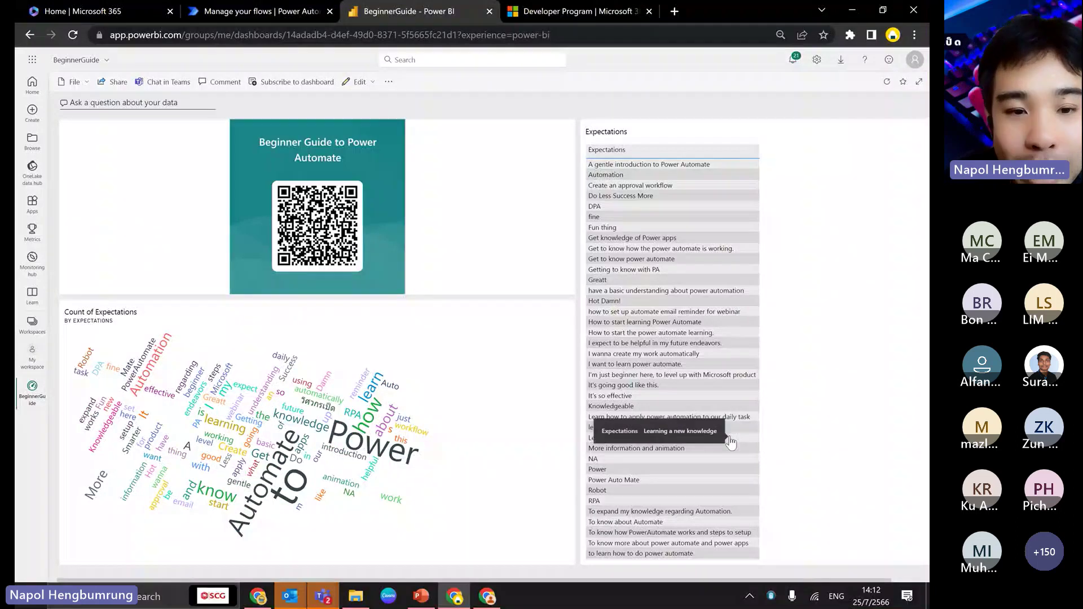
# - Open the MS form to BI data Set flow in the editor and expand its form trigger
pyautogui.click(265, 14)
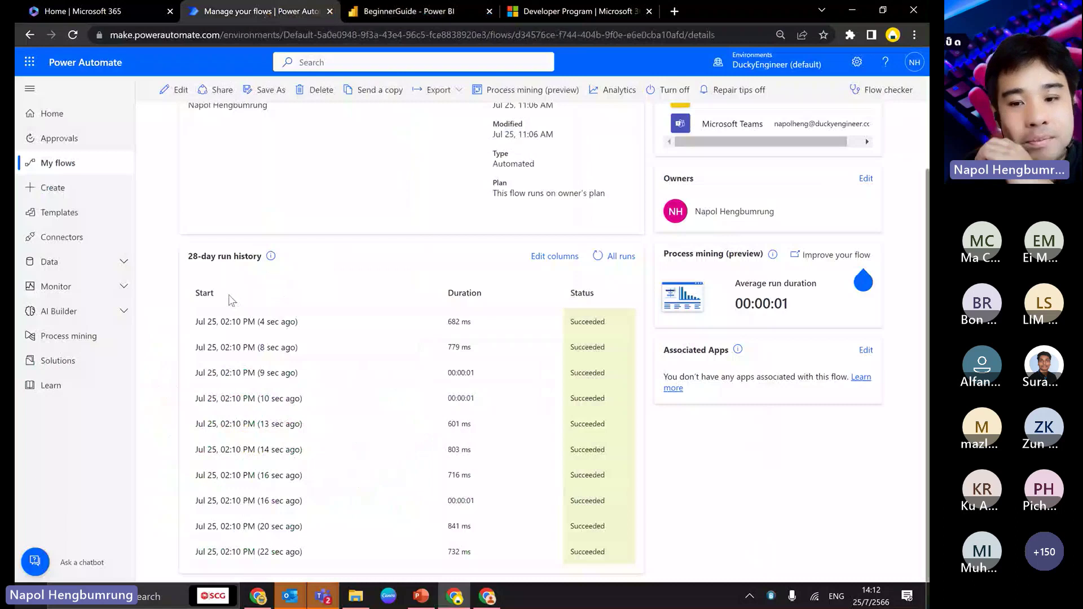
pyautogui.scroll(3, 270, 388)
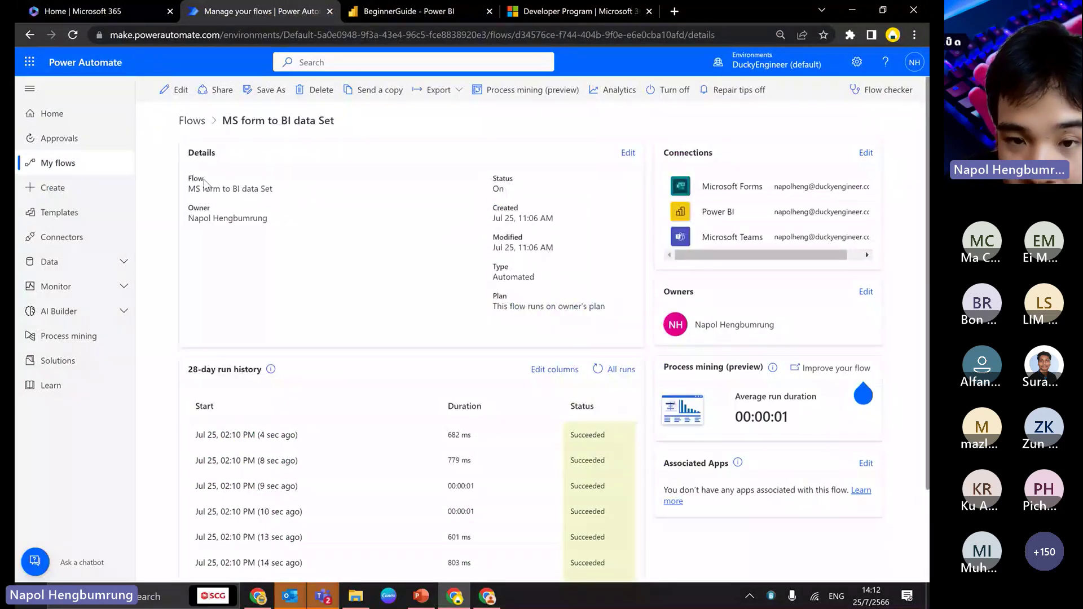
pyautogui.click(172, 90)
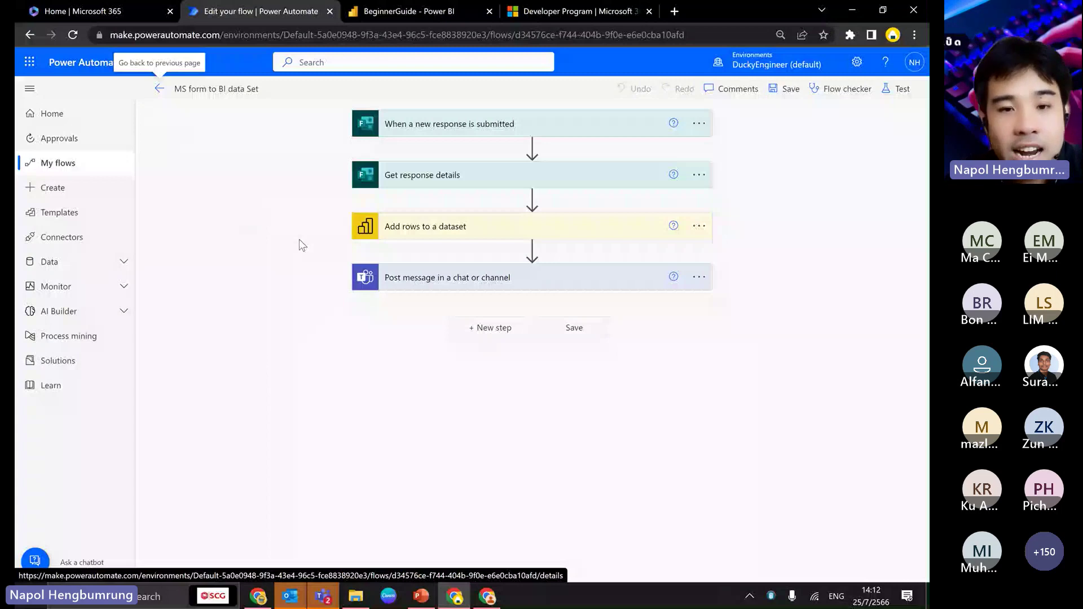
pyautogui.click(473, 133)
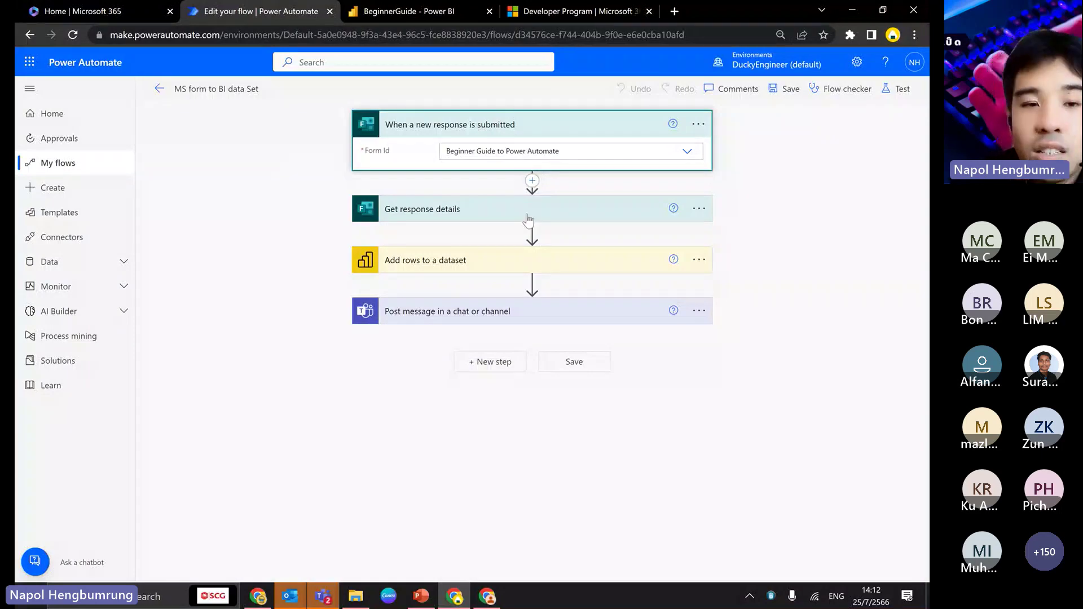
# - Reopen the editor from the details page and reveal the trigger's 'Beginner Guide to Power Automate' form
pyautogui.click(160, 89)
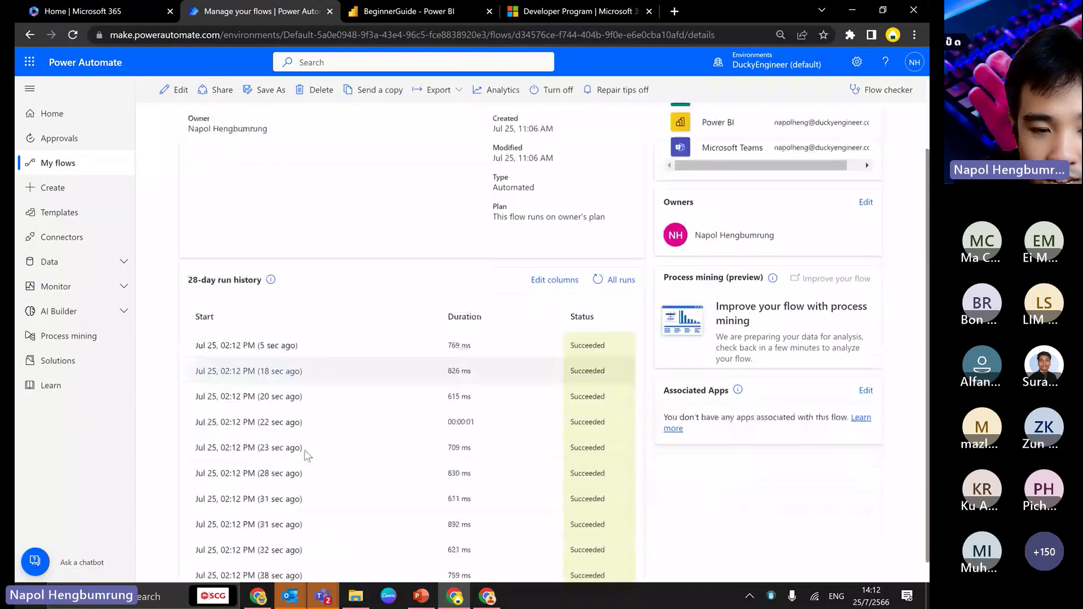
pyautogui.scroll(-2, 321, 451)
pyautogui.scroll(1, 366, 438)
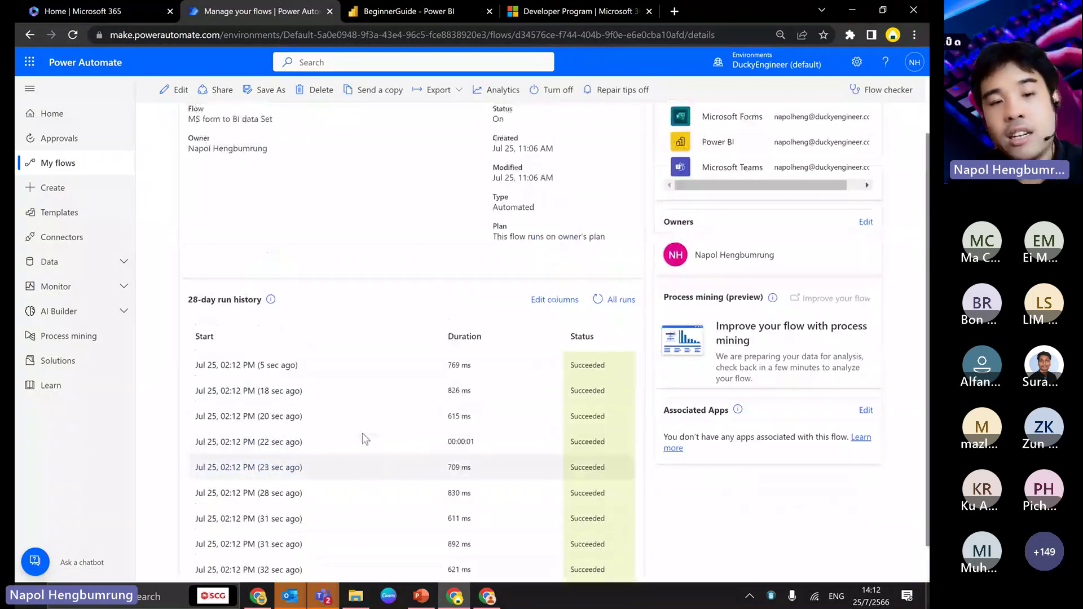
pyautogui.scroll(2, 366, 439)
pyautogui.click(176, 90)
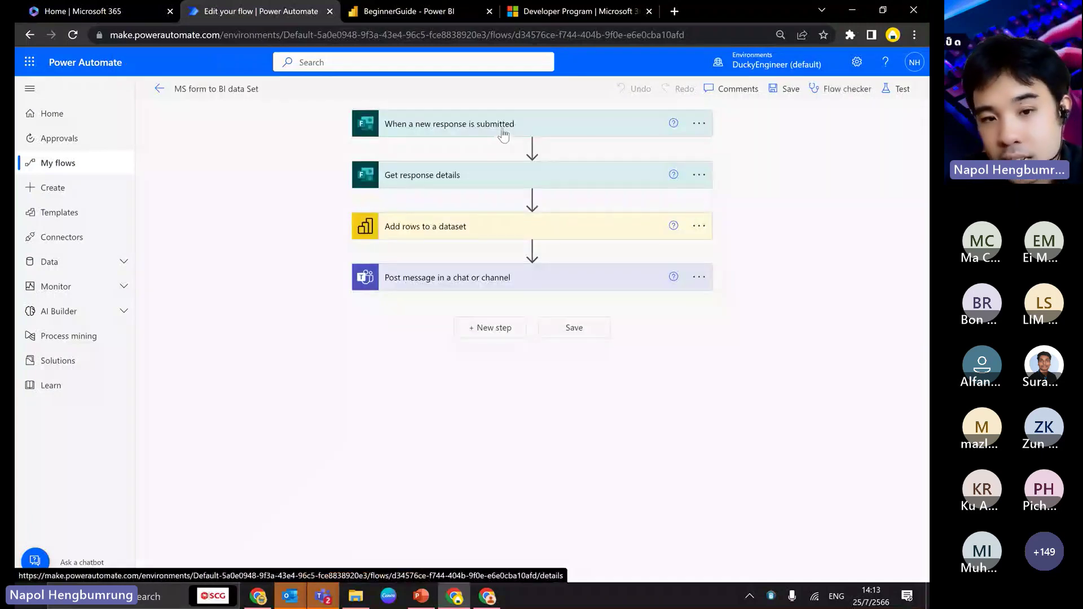
pyautogui.click(504, 134)
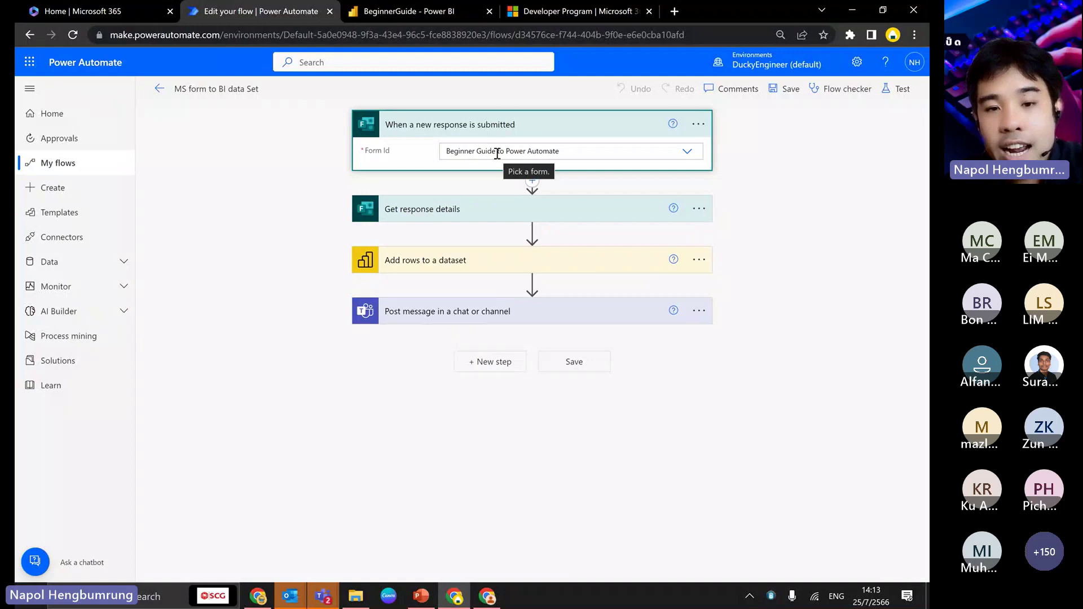
# - Open the Beginner Guide to Power Automate form in Forms, showing 53 responses, then return to Power BI
pyautogui.click(34, 12)
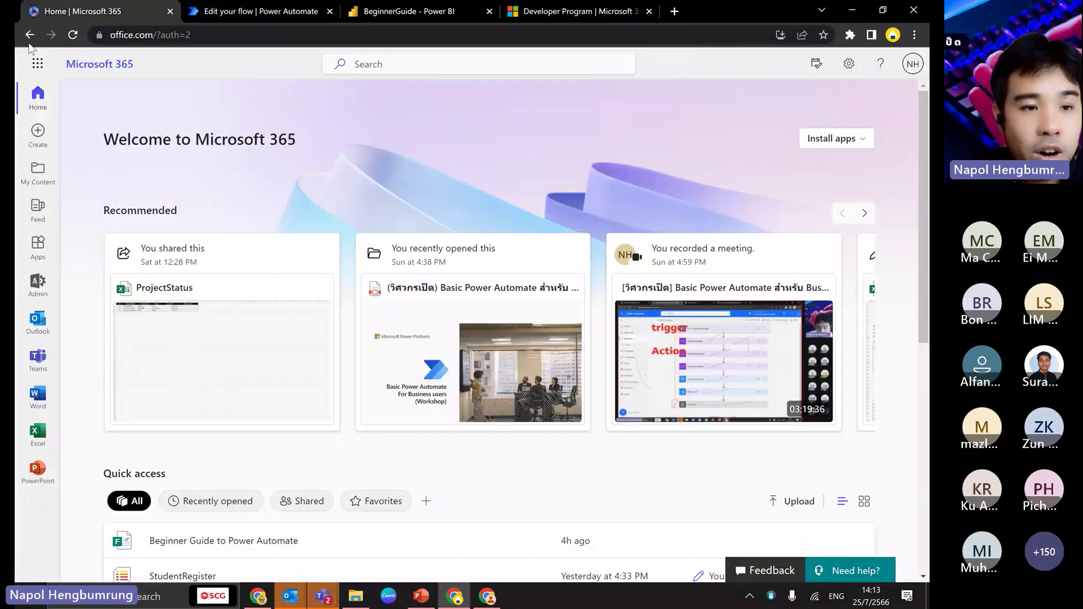
pyautogui.click(37, 63)
pyautogui.click(74, 335)
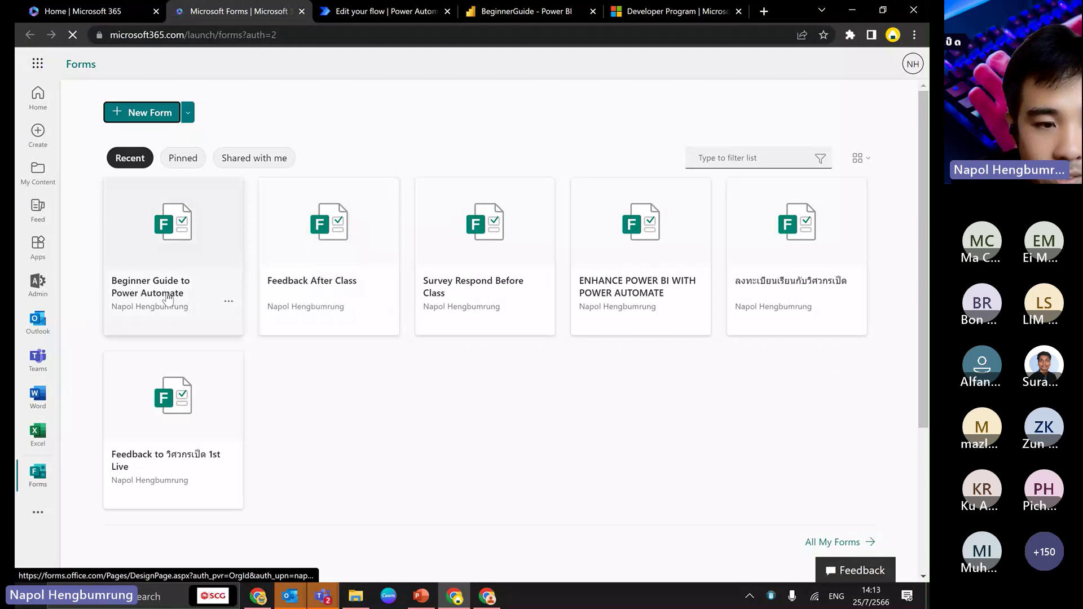
pyautogui.click(167, 297)
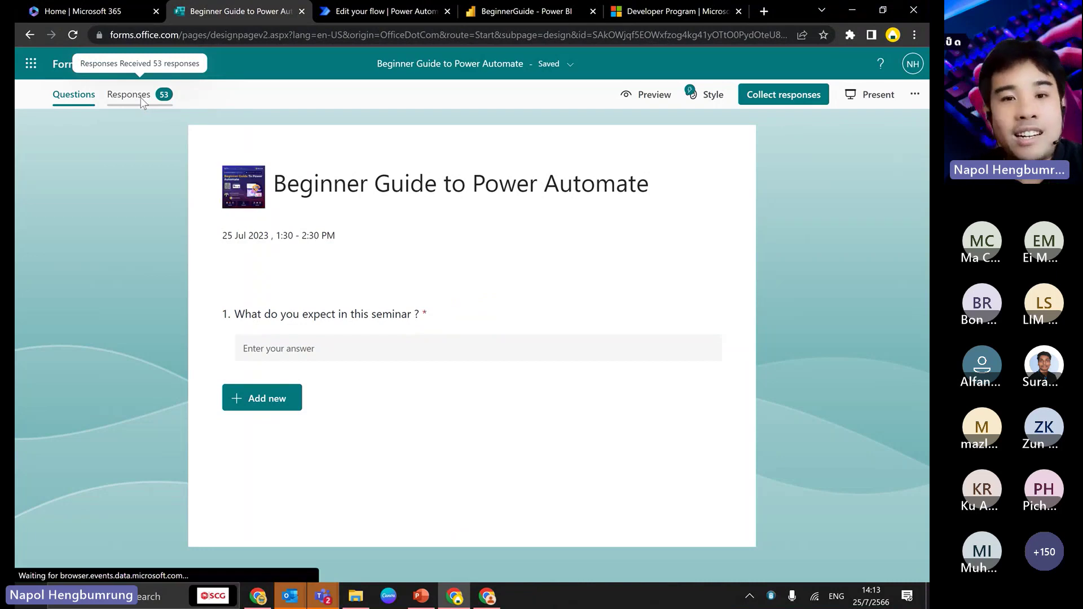
pyautogui.click(493, 11)
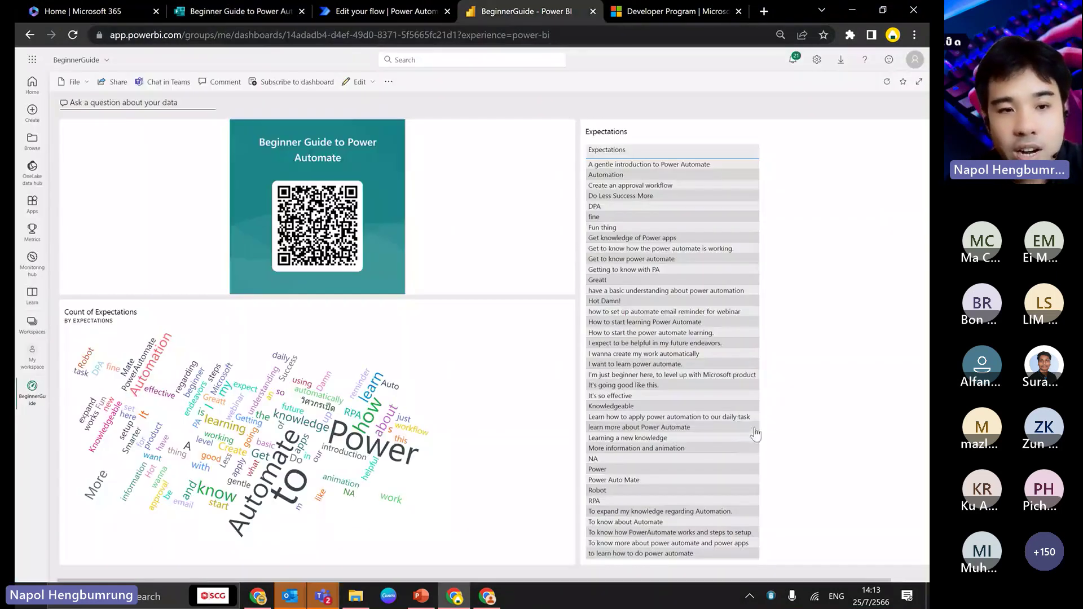
# - Reload the dashboard, then expand the flow's Get response details step
pyautogui.click(395, 35)
pyautogui.press('Return')
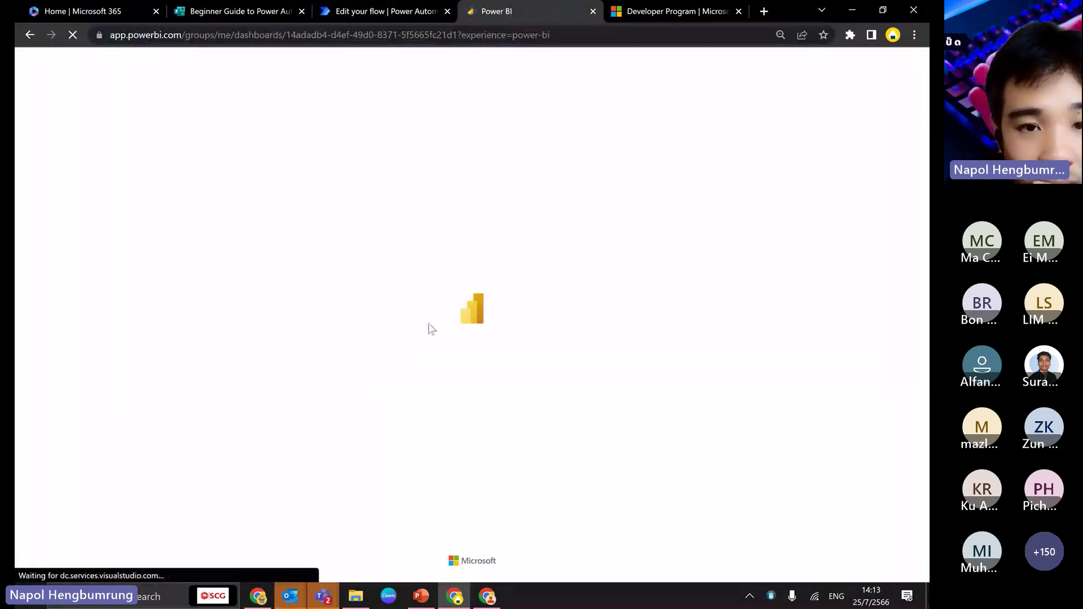
pyautogui.click(381, 16)
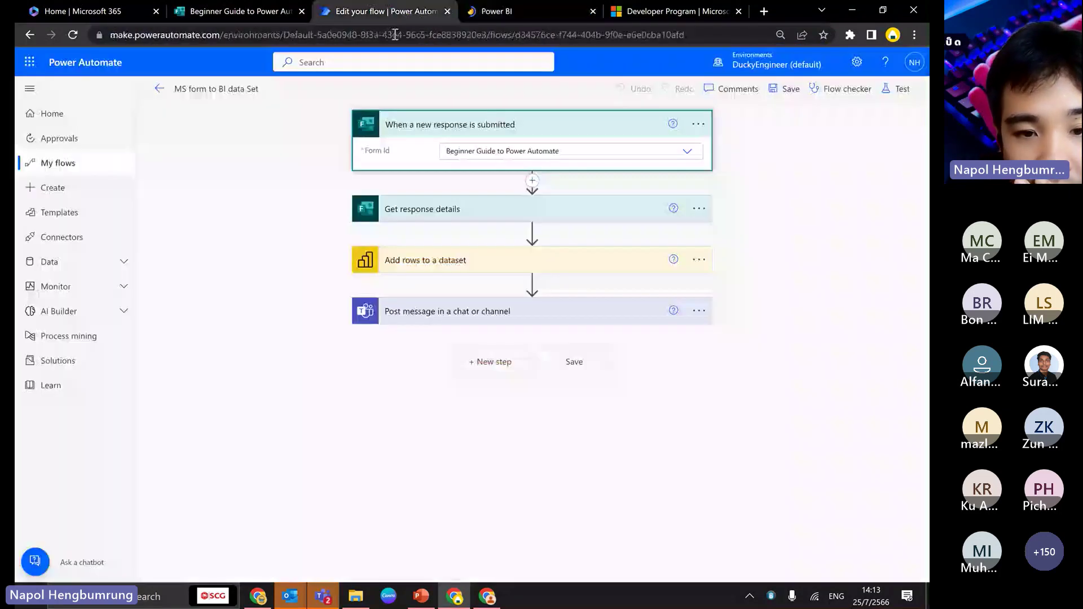
pyautogui.click(530, 217)
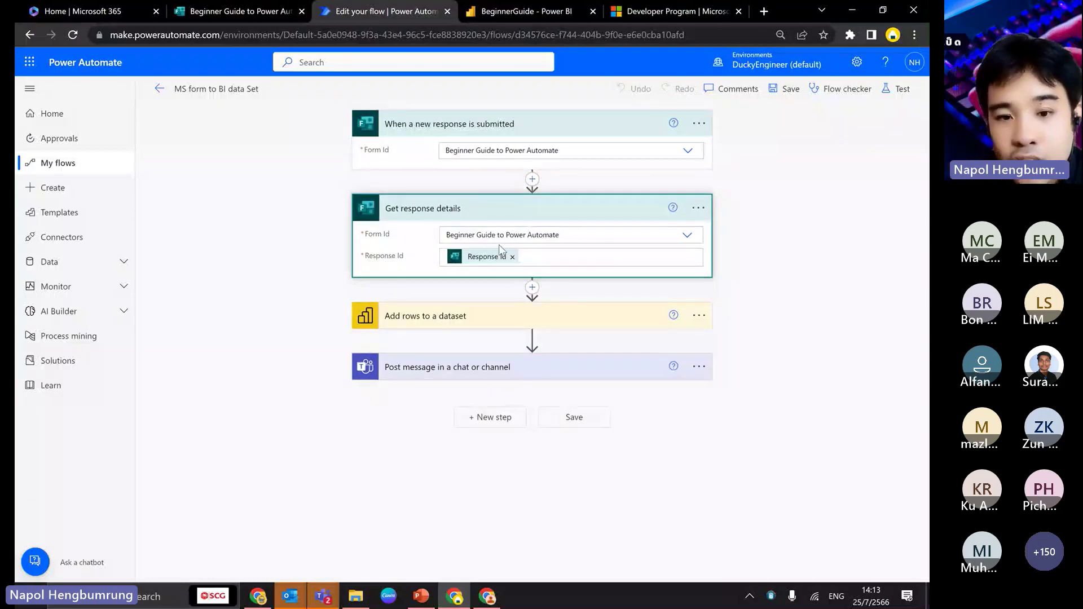
# - Re-insert the trigger's Response Id into Get response details and review the Add rows to a dataset step
pyautogui.click(540, 257)
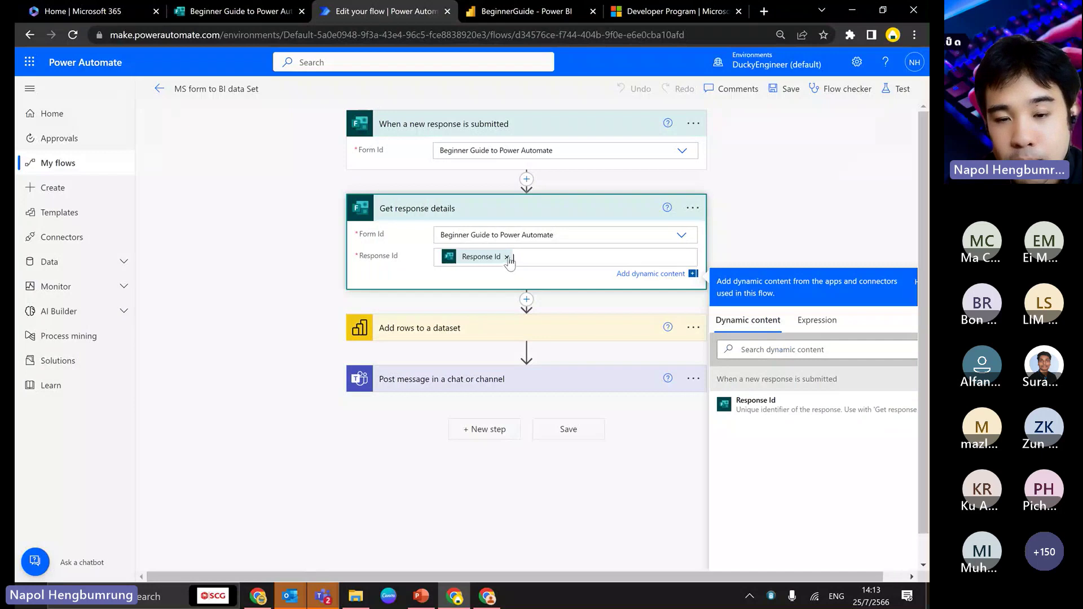
pyautogui.click(507, 257)
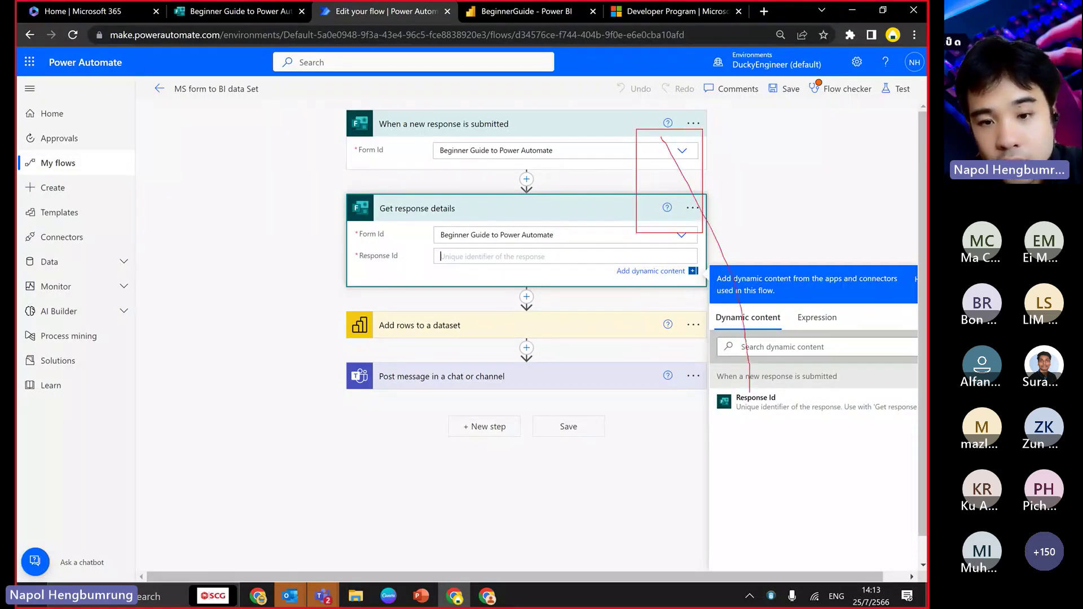
pyautogui.click(756, 398)
pyautogui.click(584, 300)
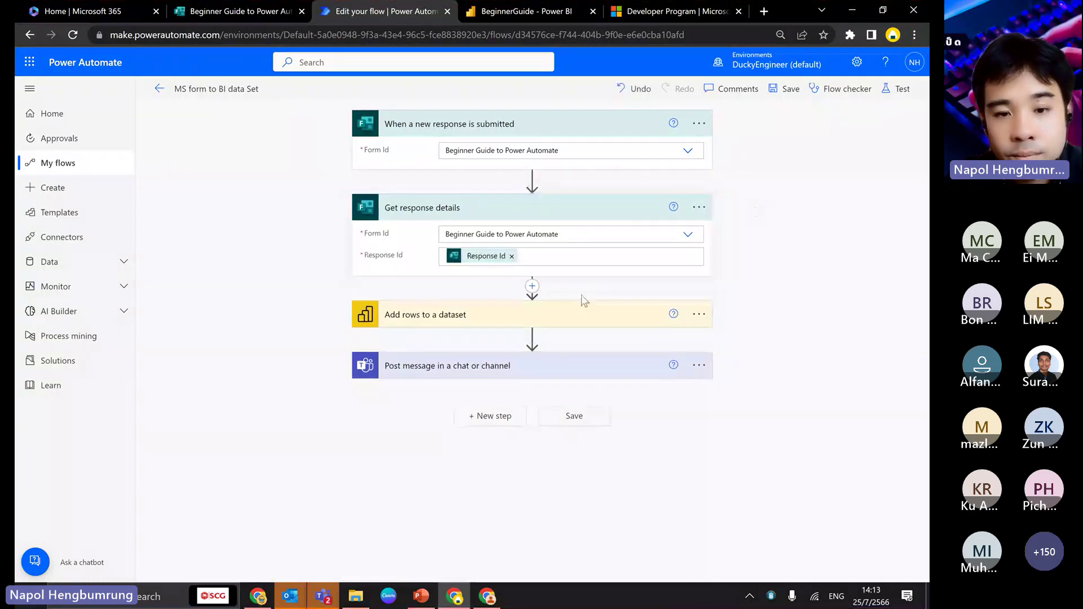
pyautogui.click(515, 315)
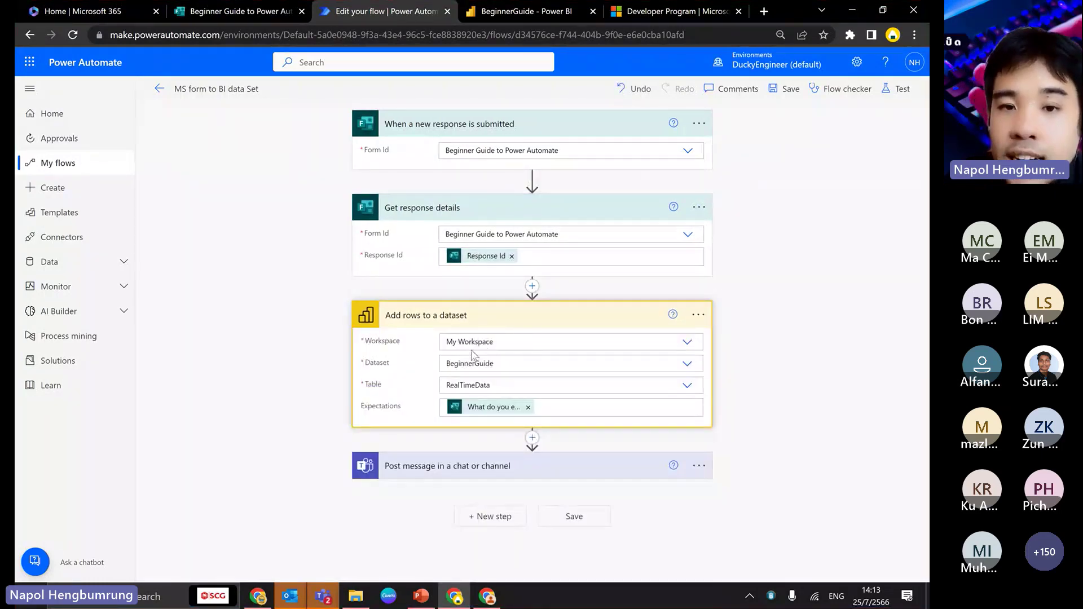
pyautogui.click(494, 6)
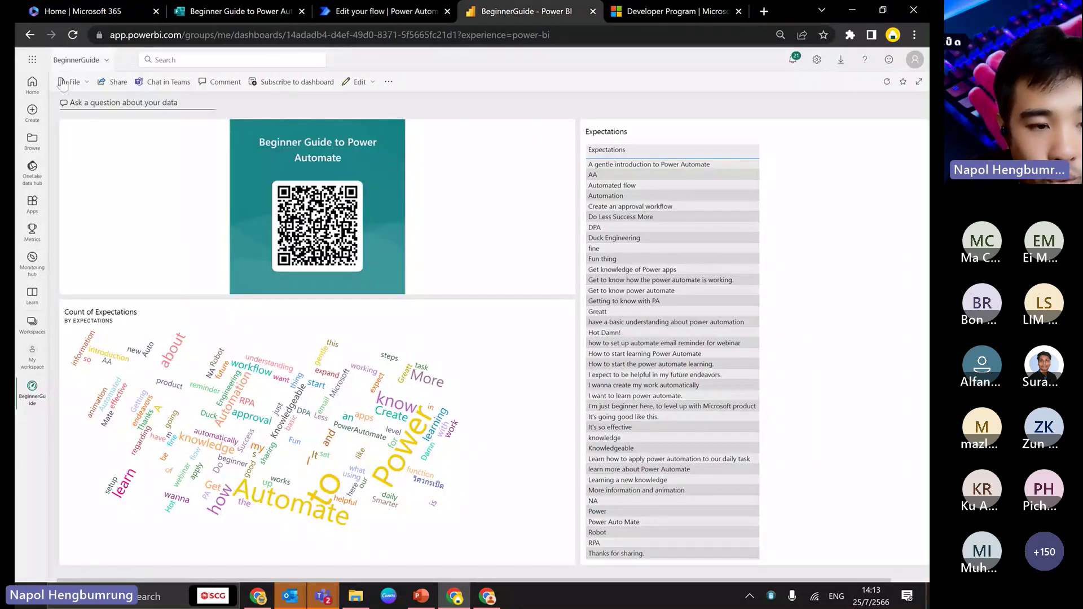
# - Open My workspace and start, then cancel, a new streaming dataset
pyautogui.click(76, 60)
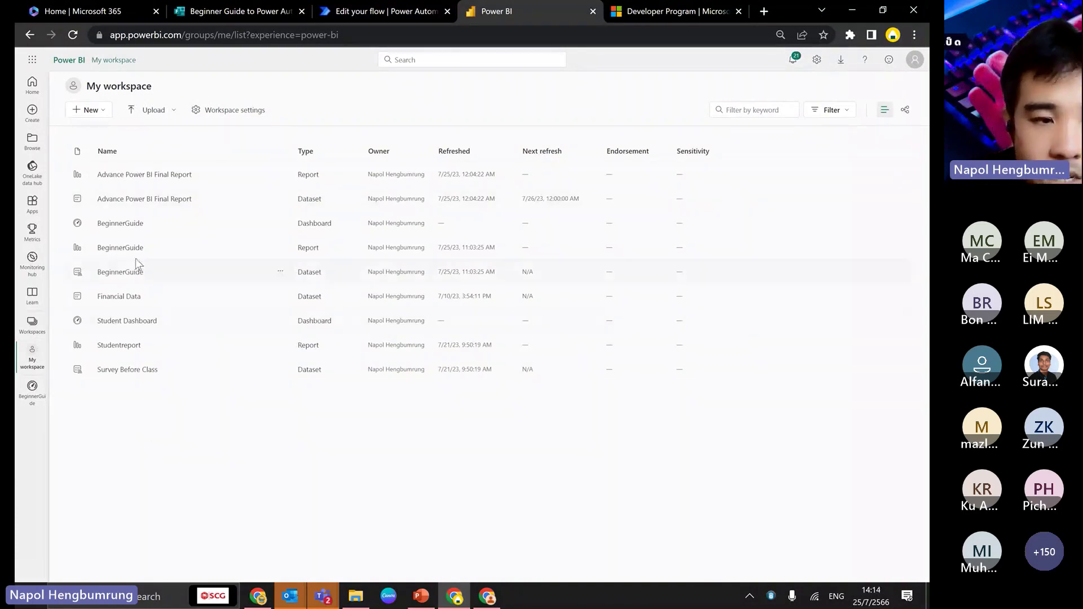
pyautogui.click(86, 110)
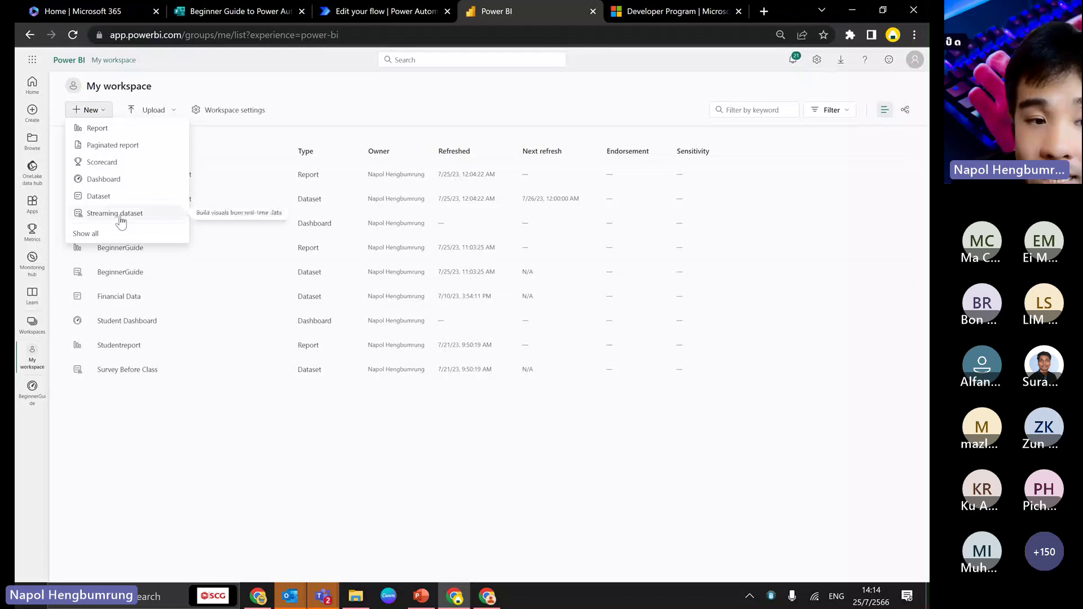
pyautogui.click(120, 217)
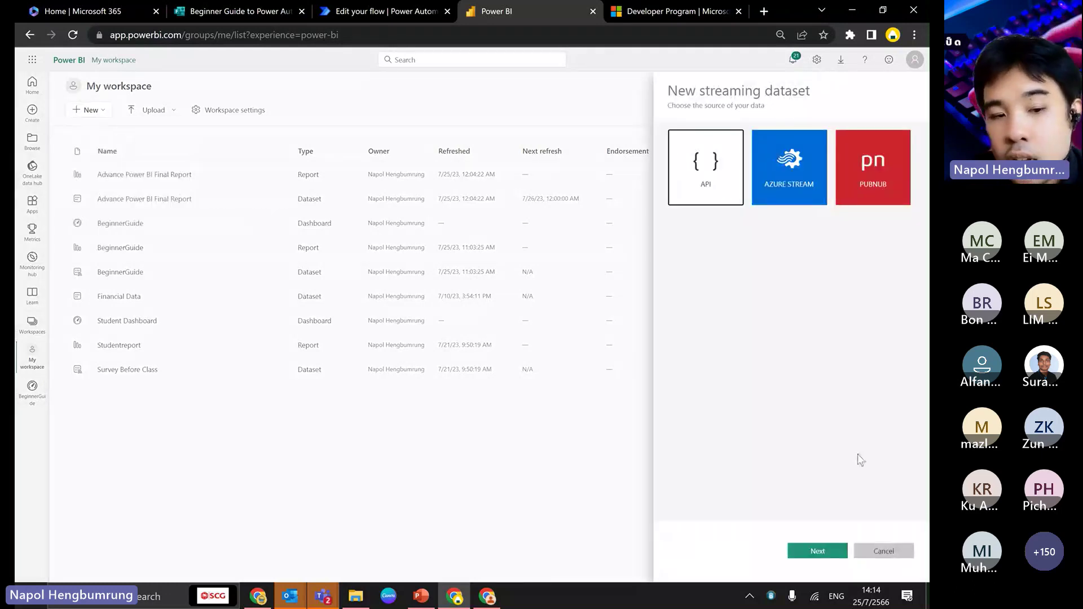
pyautogui.press('Escape')
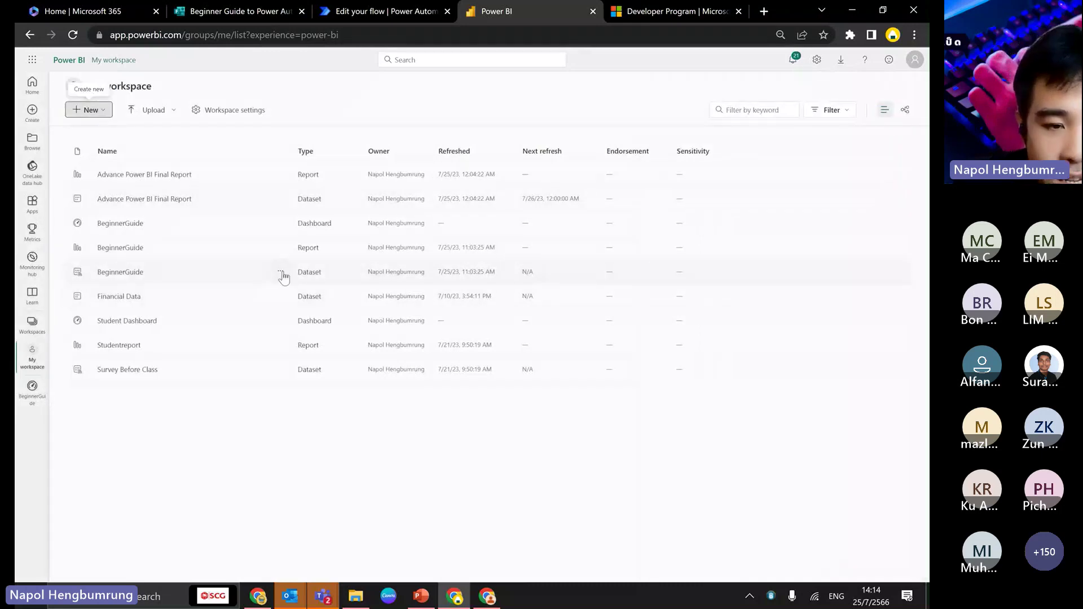
# - Review the BeginnerGuide streaming dataset's Expectations text field, closing its settings without changes
pyautogui.click(281, 273)
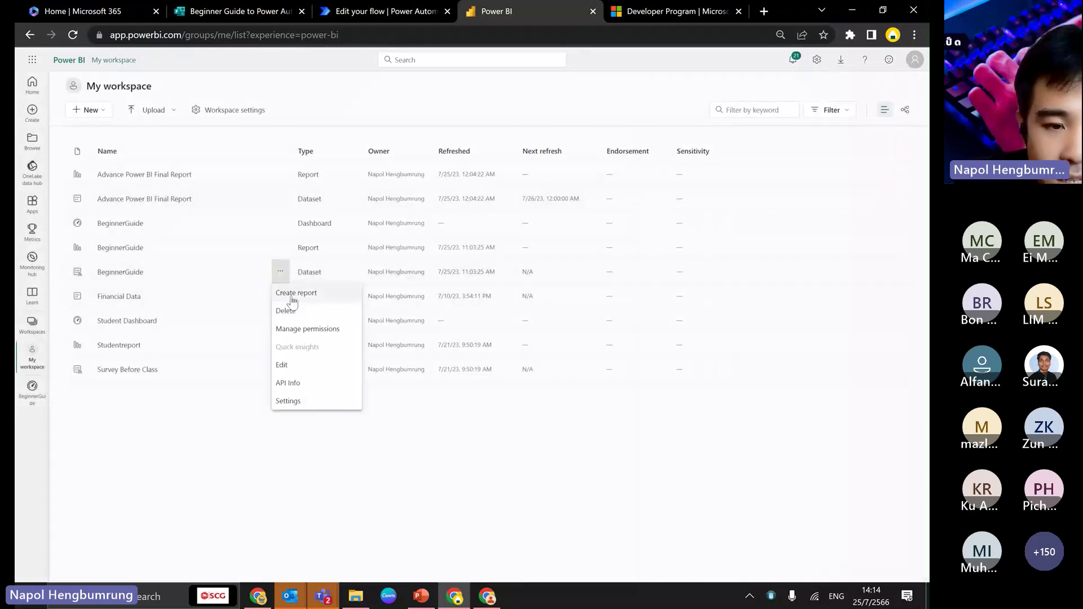
pyautogui.click(282, 367)
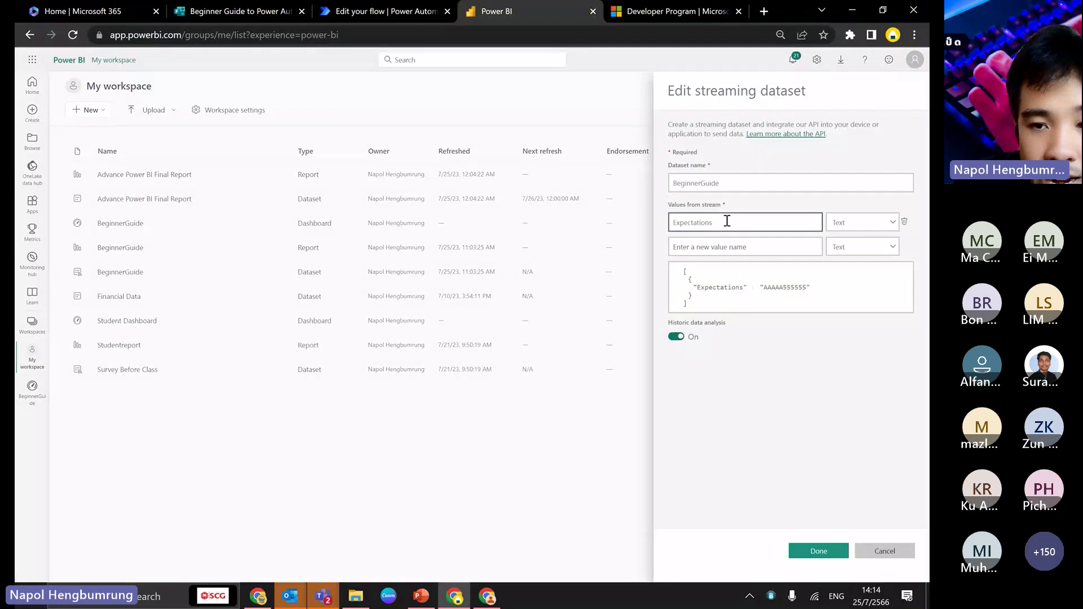
pyautogui.moveTo(681, 272); pyautogui.dragTo(702, 307)
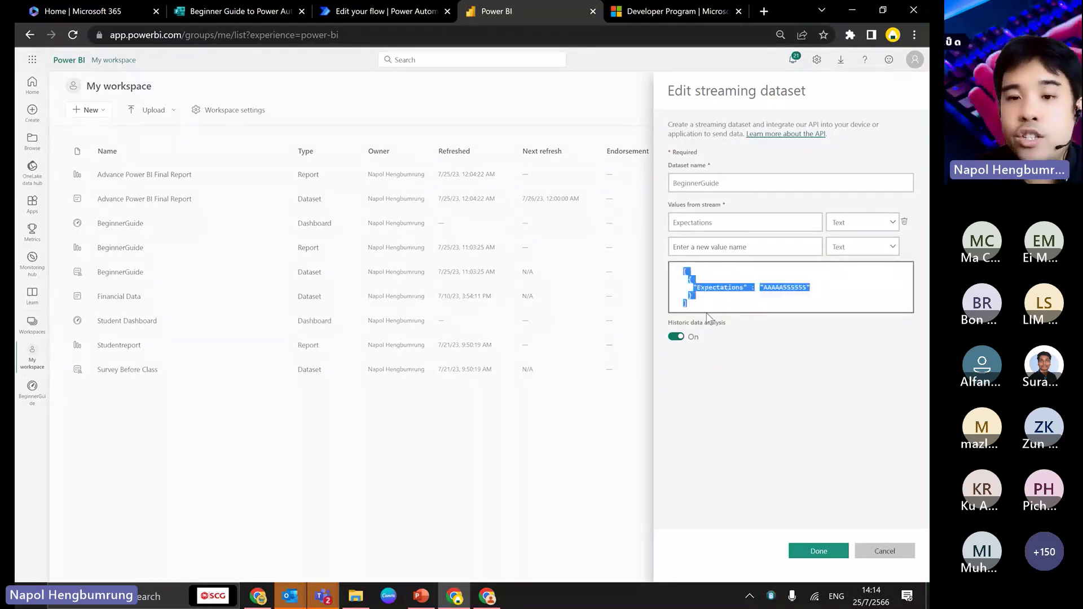
pyautogui.click(723, 400)
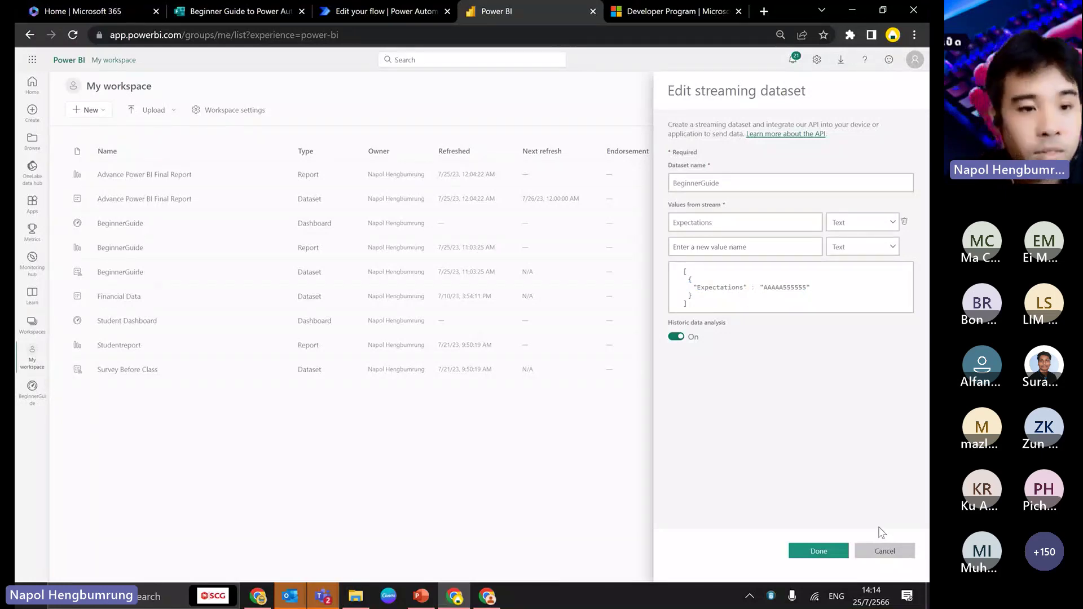
pyautogui.click(882, 550)
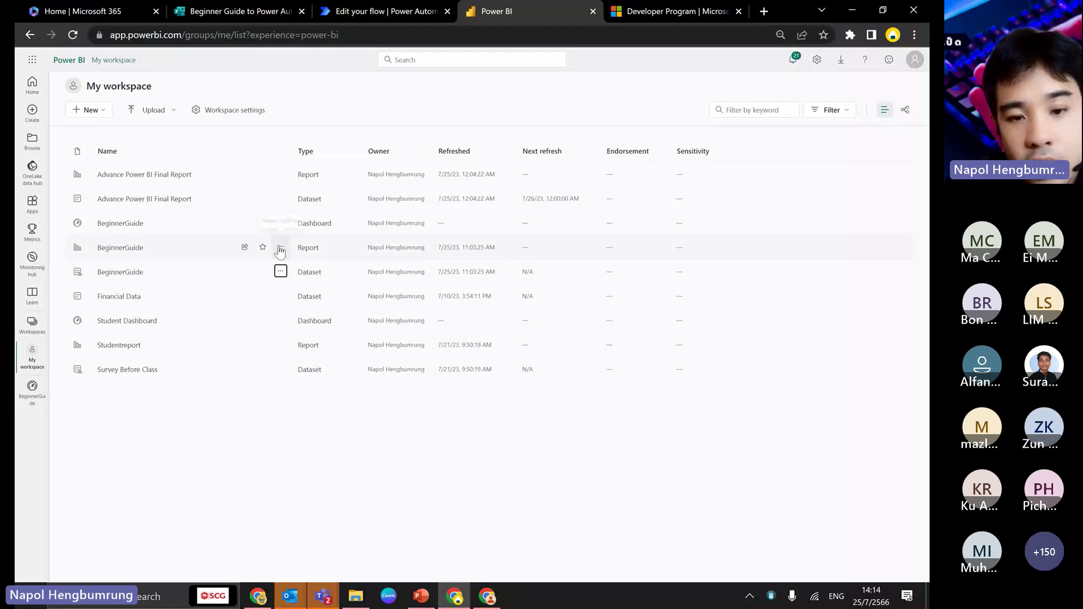
# - Open the BeginnerGuide report, scroll through its Expectations table, then go back to the workspace
pyautogui.click(279, 251)
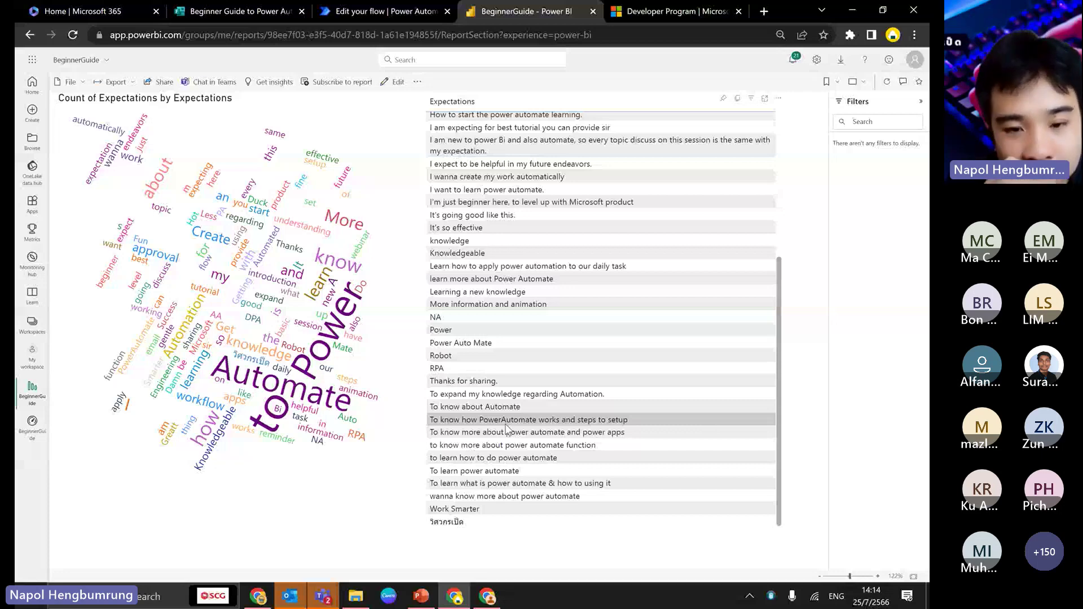
pyautogui.scroll(3, 532, 366)
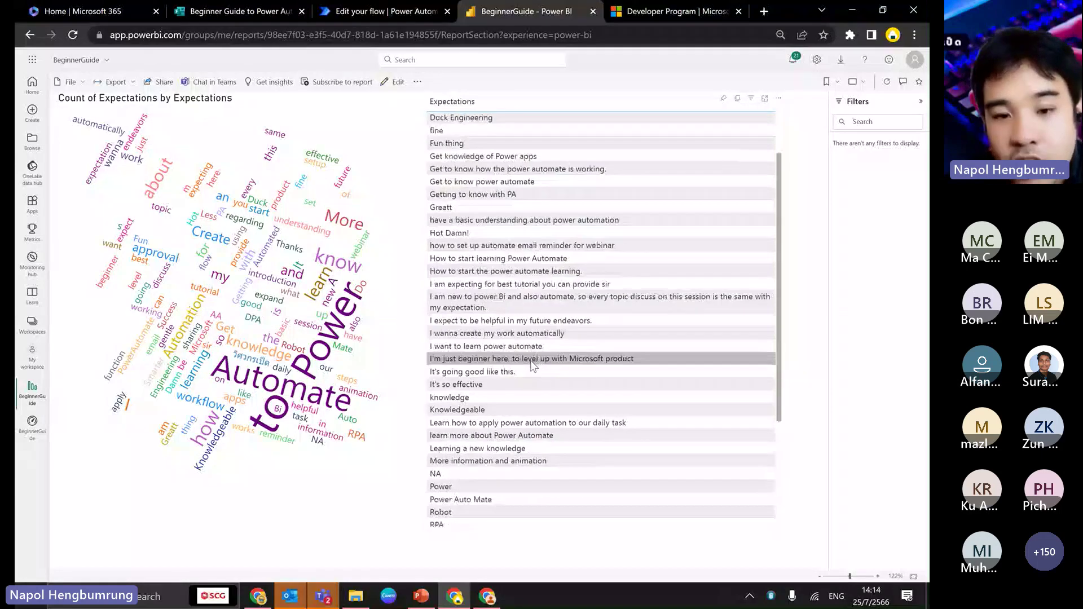
pyautogui.scroll(-1, 532, 365)
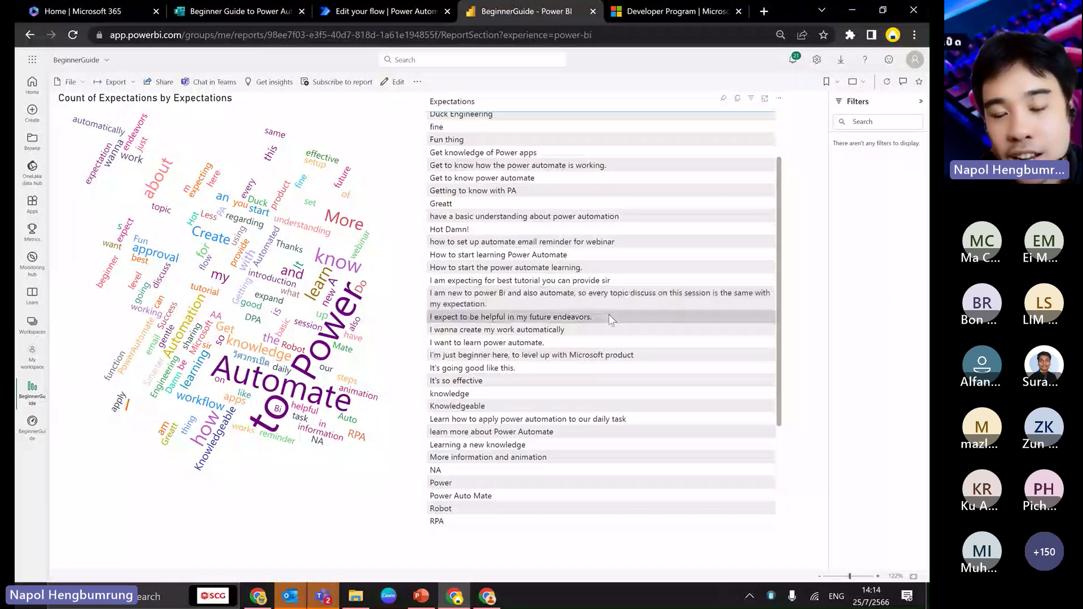
pyautogui.scroll(-3, 608, 313)
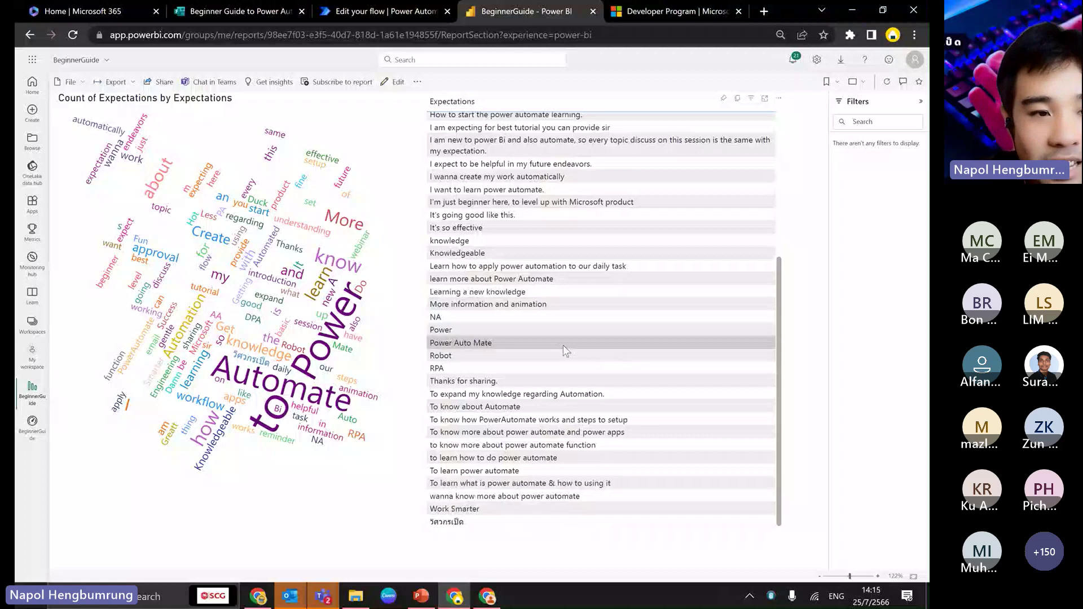
pyautogui.scroll(5, 565, 351)
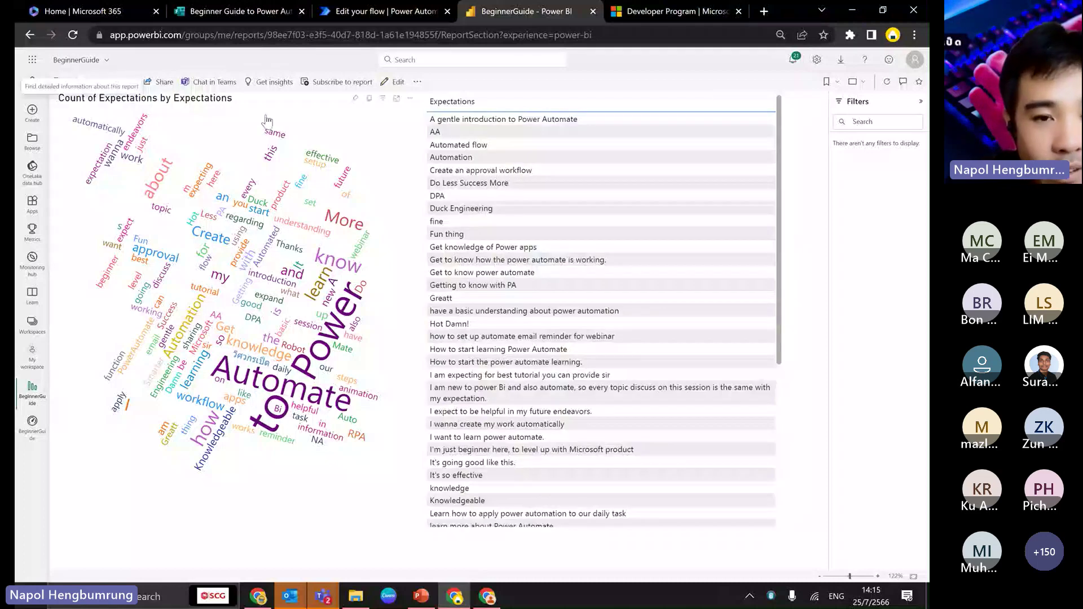
pyautogui.click(30, 35)
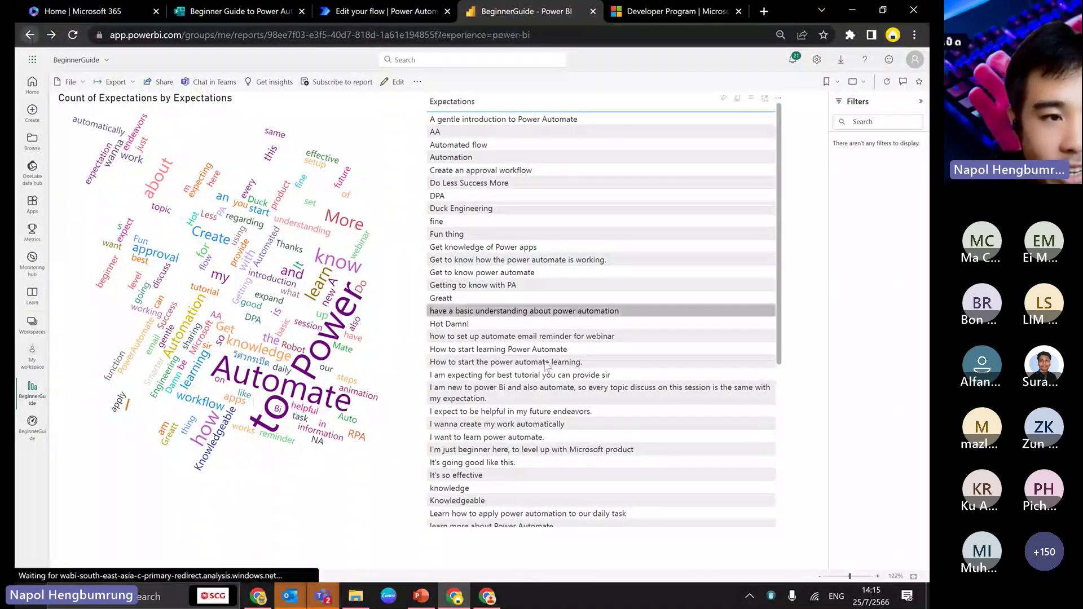
pyautogui.click(53, 35)
# - Open the BeginnerGuide dashboard, then switch back to the Power Automate flow editor
pyautogui.click(113, 221)
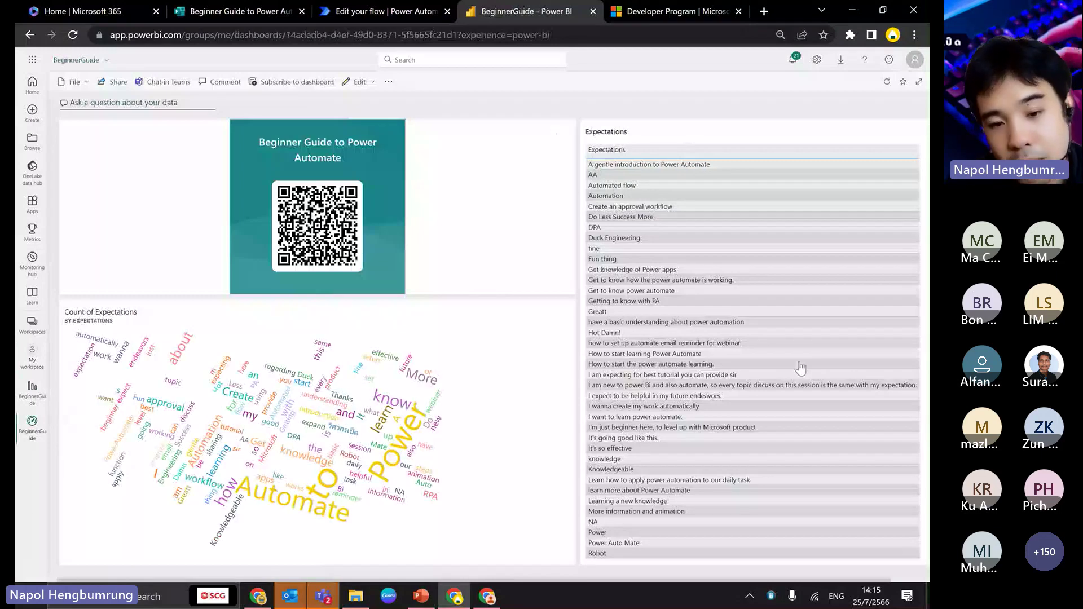
pyautogui.hotkey('ctrl', 'shift', 'Tab')
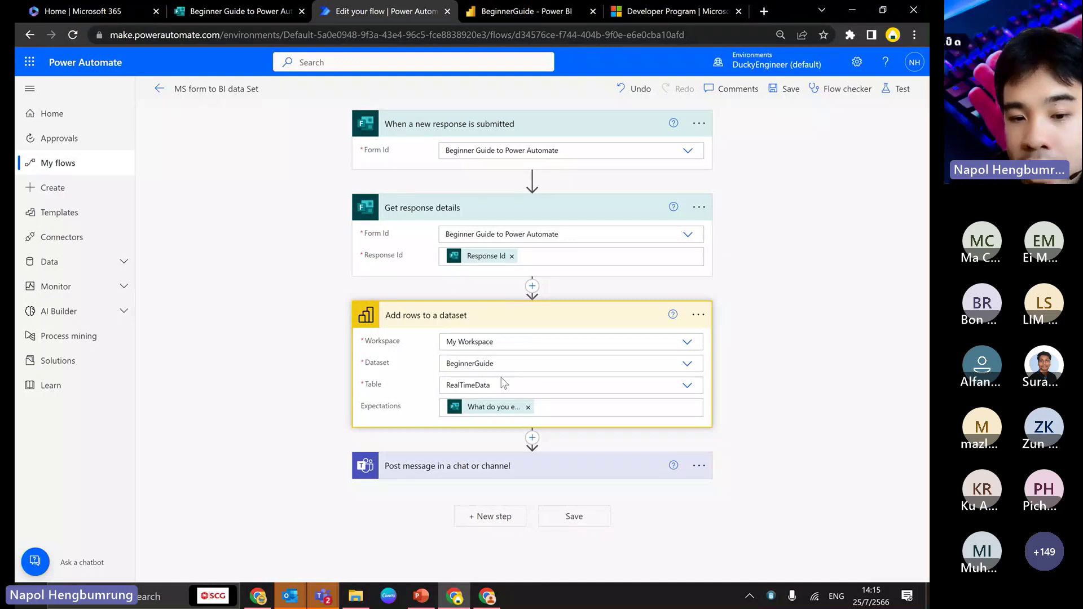
# - Re-insert the 'What do you expect in this seminar?' answer into Expectations and expand the Teams message step
pyautogui.click(574, 408)
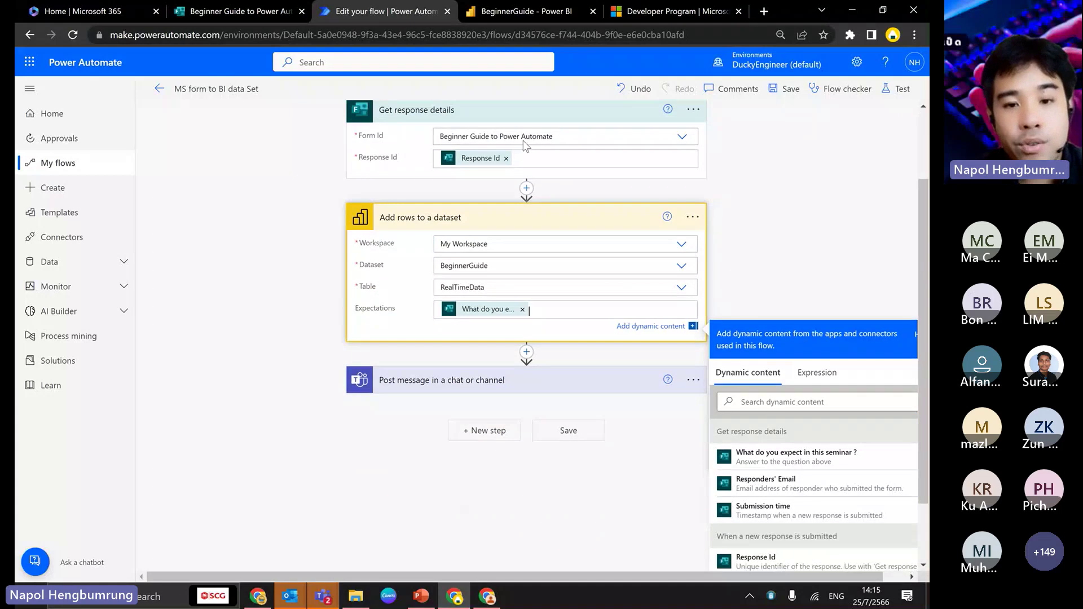
pyautogui.click(524, 310)
pyautogui.moveTo(545, 116)
pyautogui.mouseDown()
pyautogui.moveTo(736, 445)
pyautogui.moveTo(487, 312)
pyautogui.mouseUp()
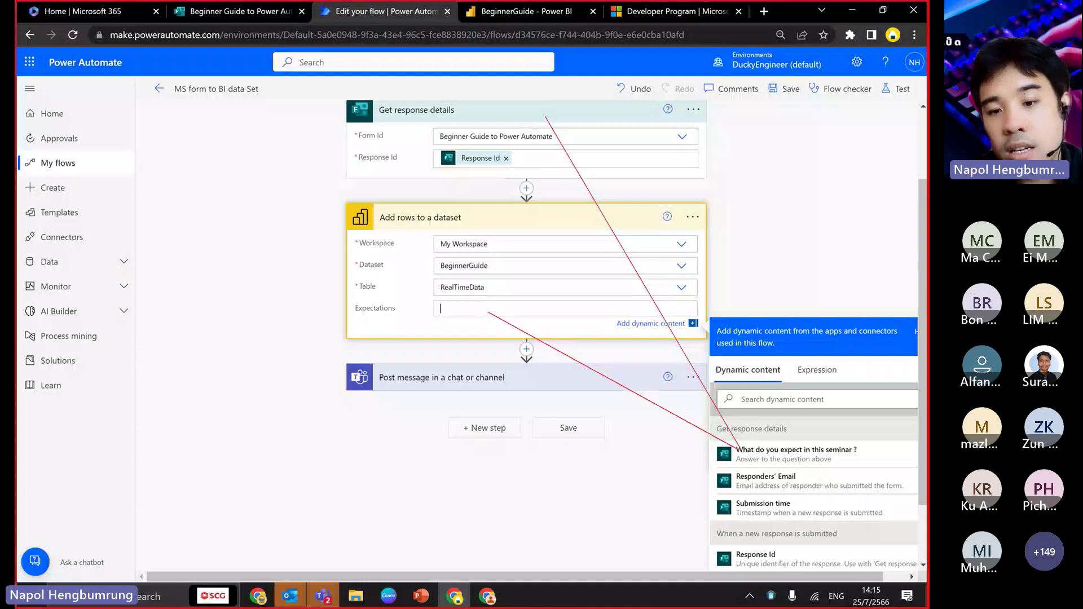
pyautogui.click(795, 449)
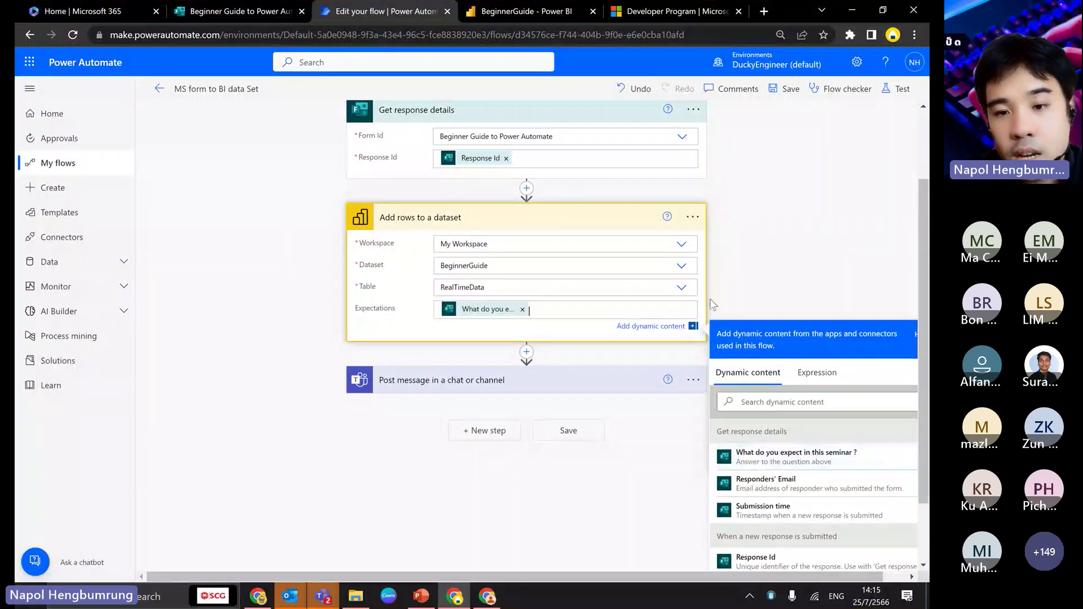
pyautogui.click(712, 305)
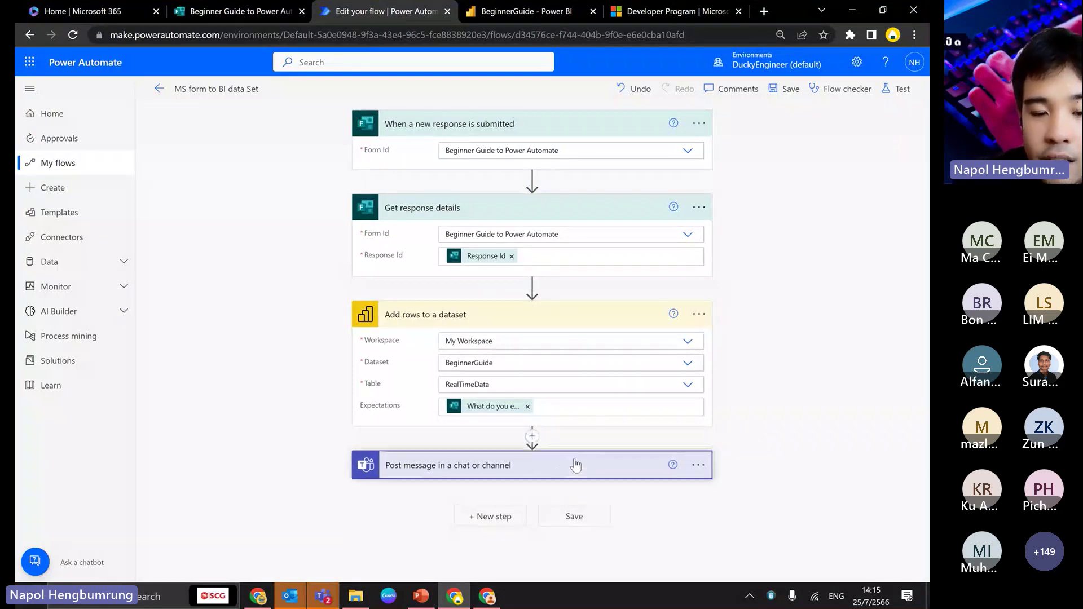
pyautogui.click(573, 464)
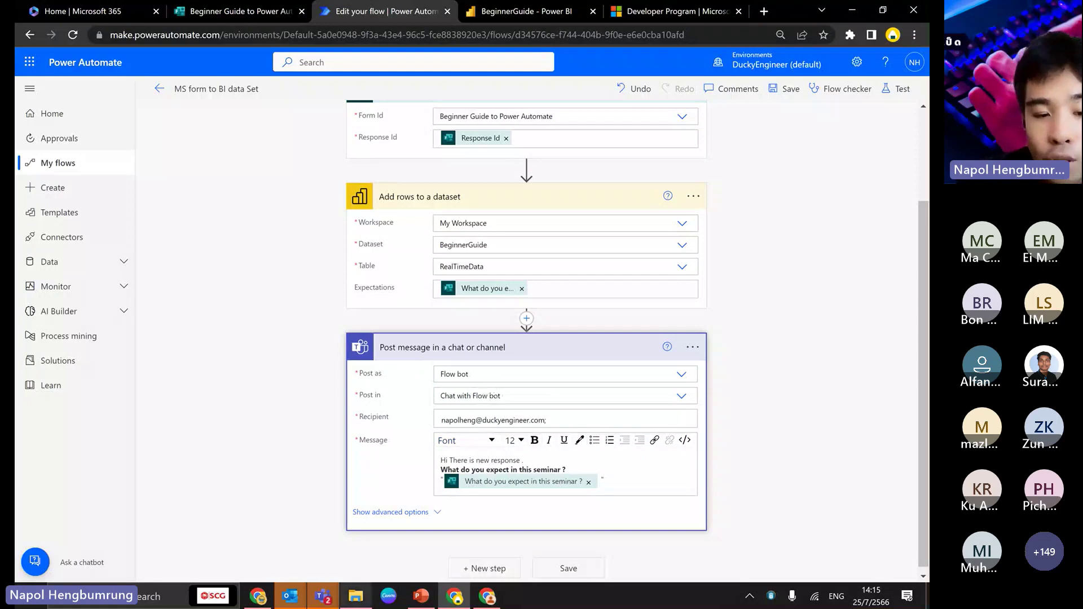
pyautogui.moveTo(323, 596)
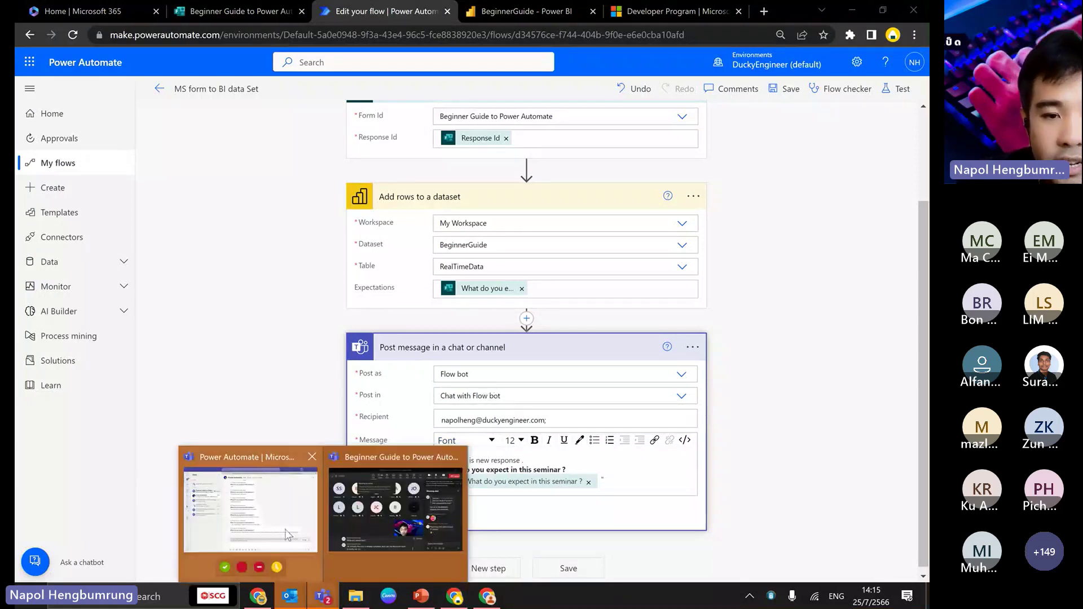
pyautogui.click(288, 535)
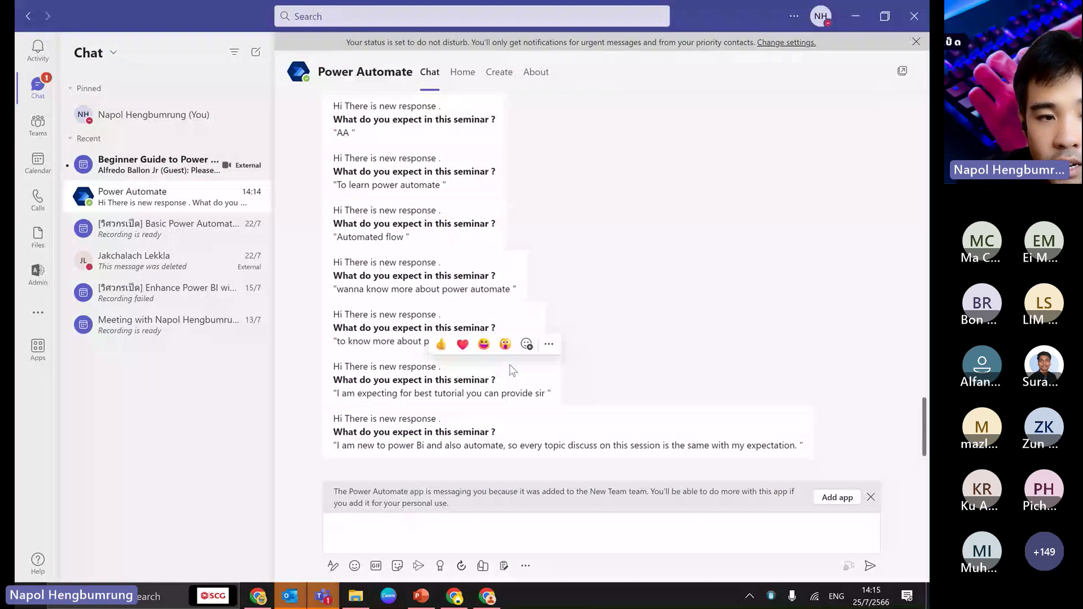
pyautogui.scroll(5, 465, 328)
pyautogui.scroll(5, 465, 327)
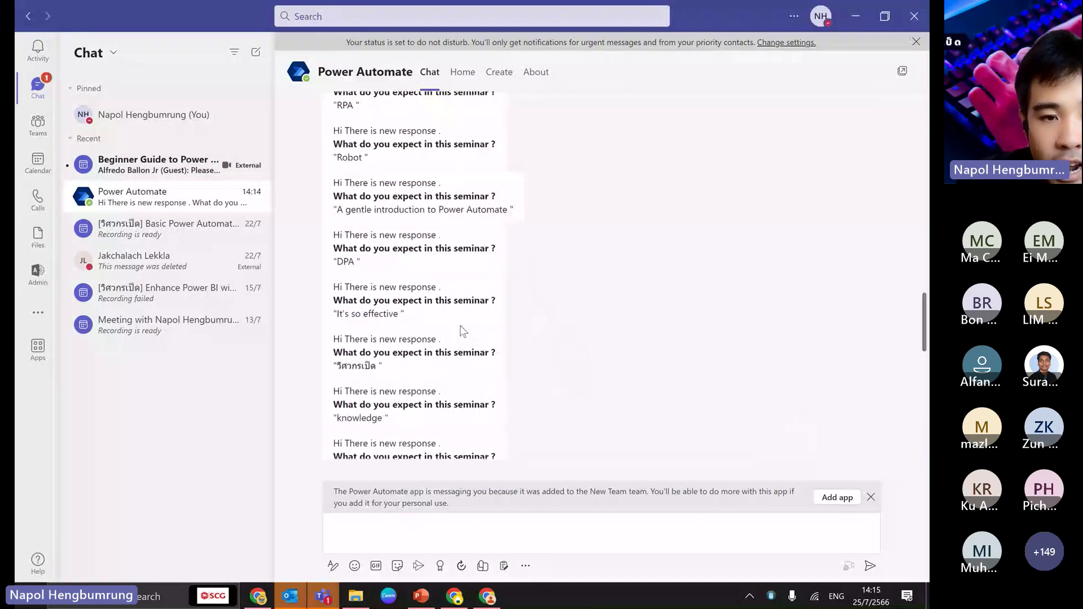
pyautogui.scroll(5, 463, 331)
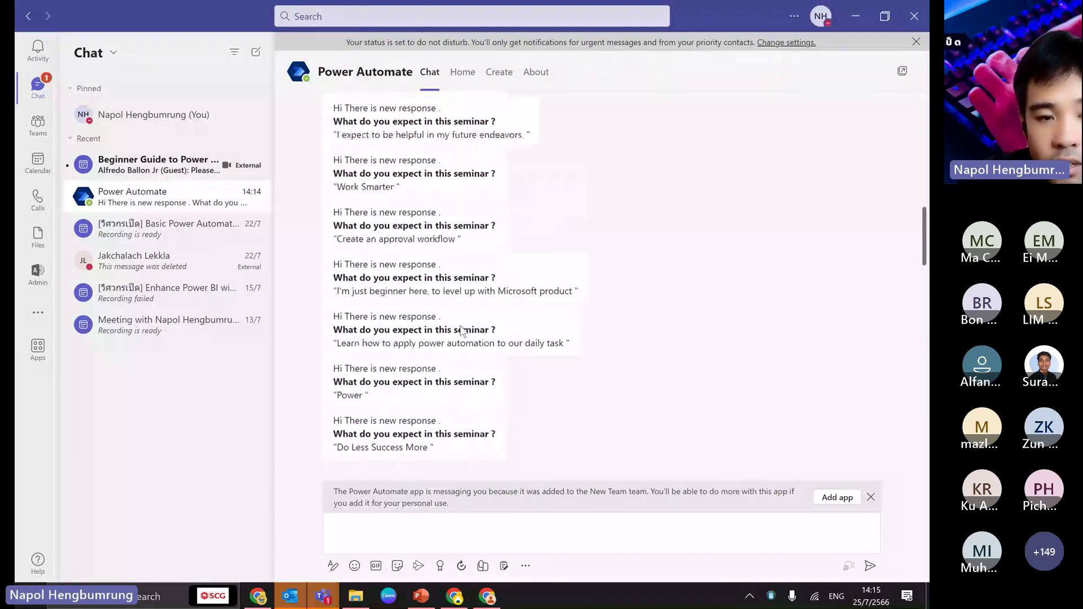
pyautogui.scroll(-5, 462, 331)
pyautogui.scroll(-10, 462, 331)
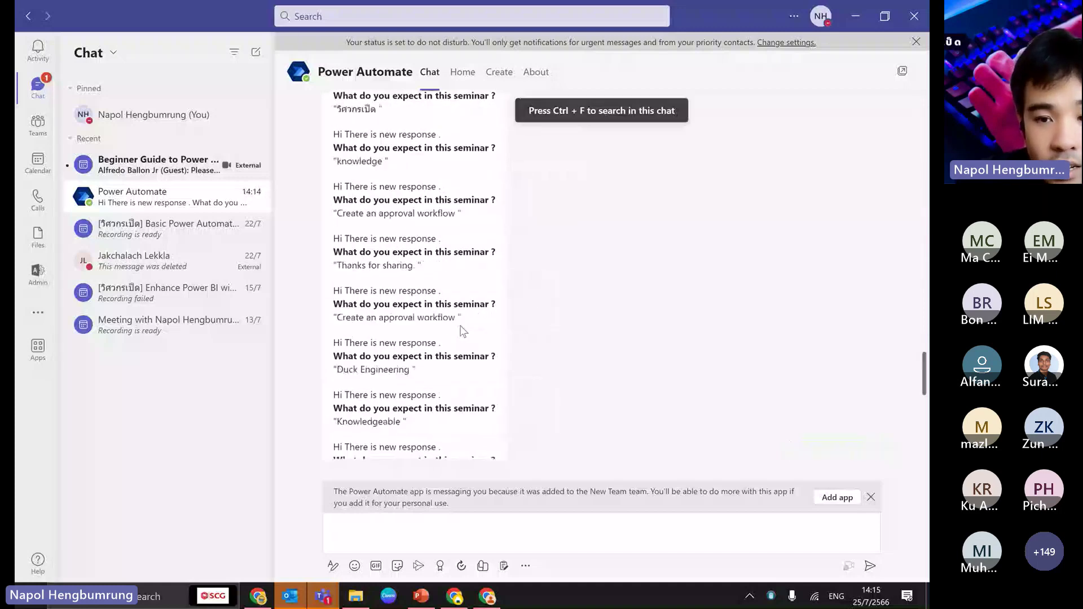
pyautogui.scroll(10, 544, 370)
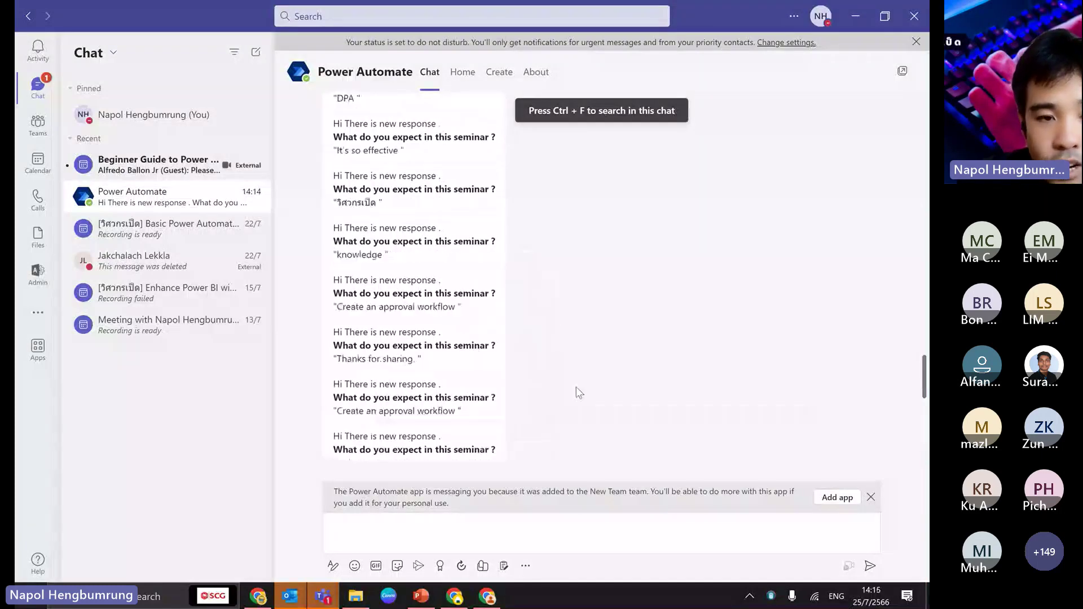
pyautogui.scroll(-10, 544, 369)
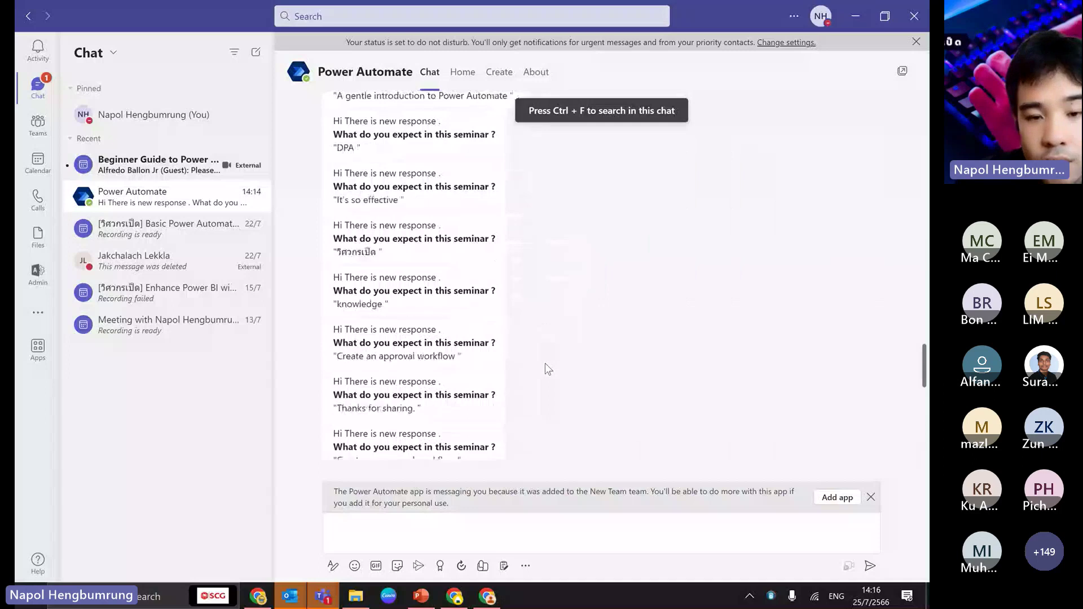
pyautogui.click(458, 593)
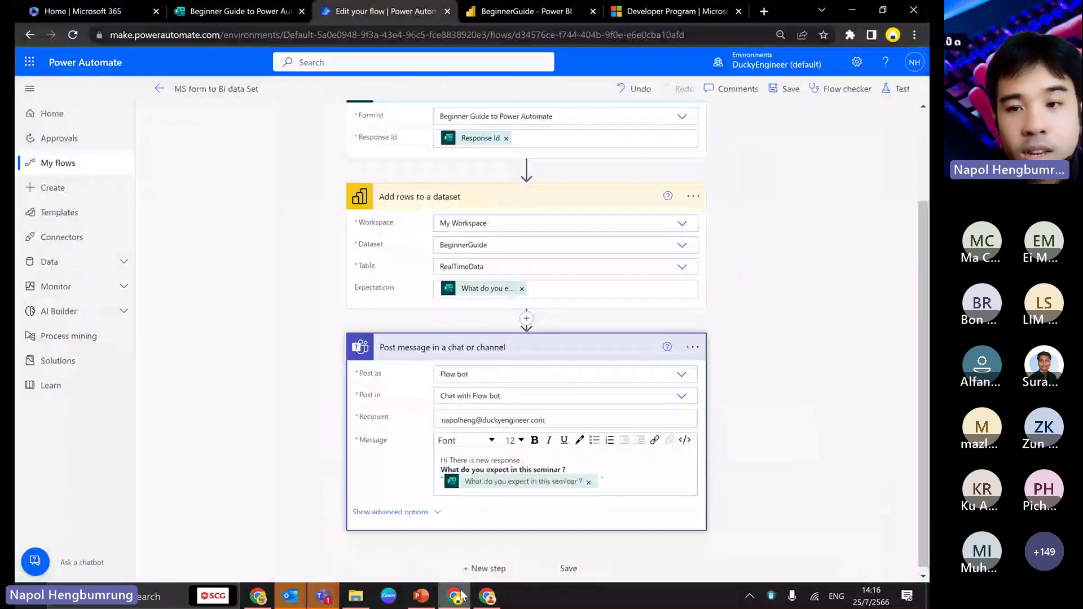
# - Save the flow and return to its details page showing the 02:16 PM successful runs
pyautogui.click(787, 90)
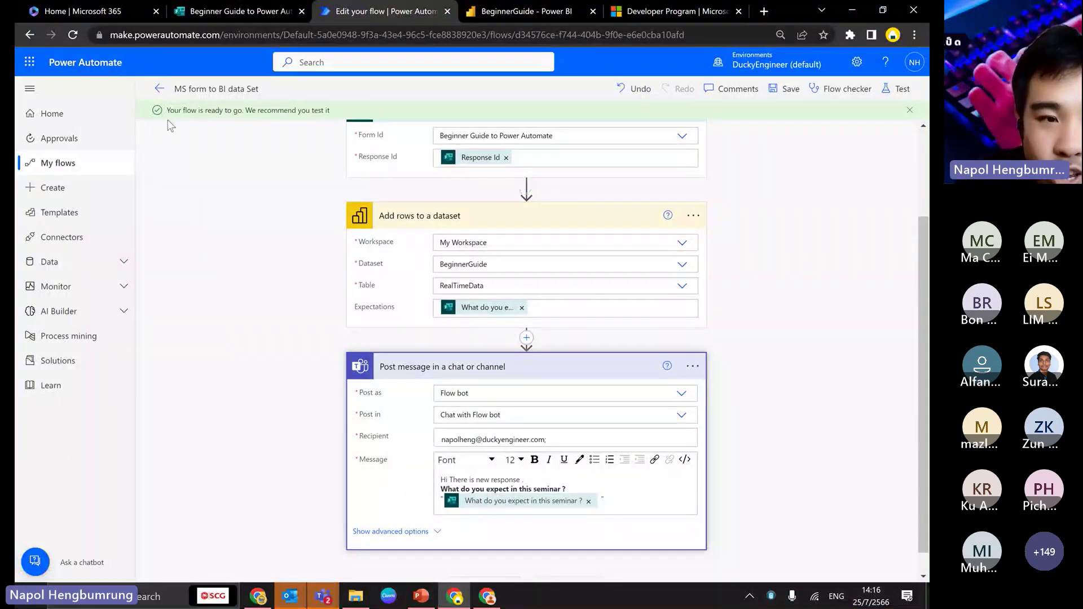
pyautogui.click(158, 89)
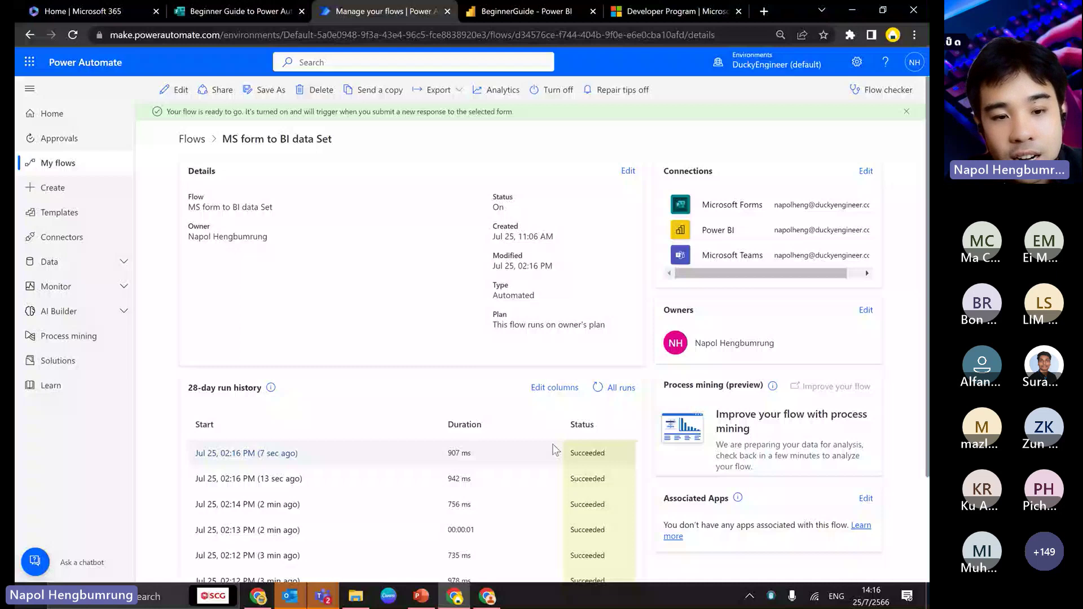
# - Review the flow's full run history to confirm every recent run succeeded, then return to its details page
pyautogui.scroll(-2, 553, 449)
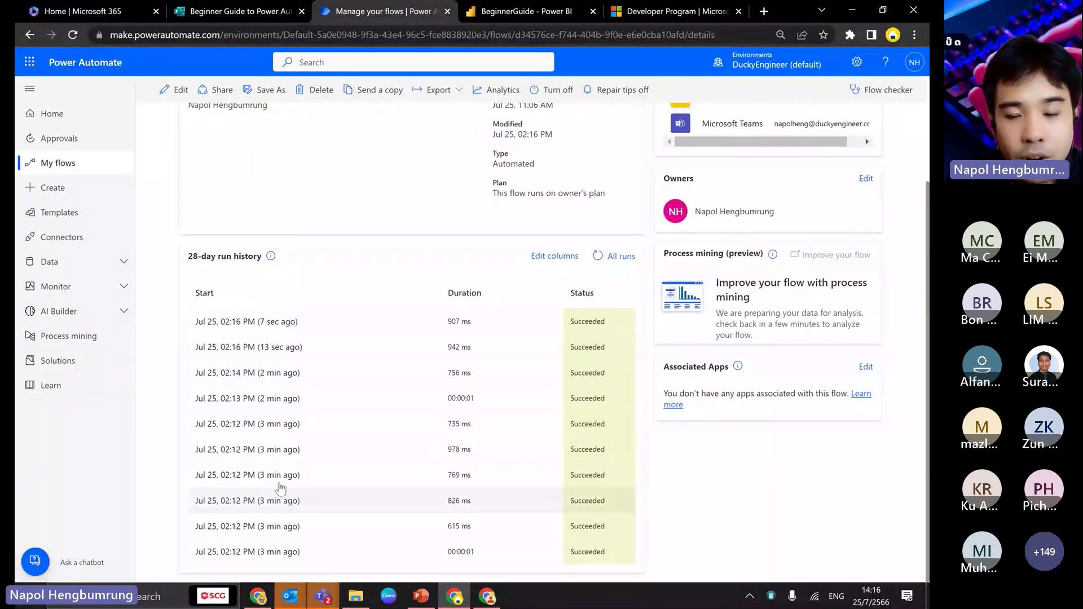
pyautogui.click(621, 256)
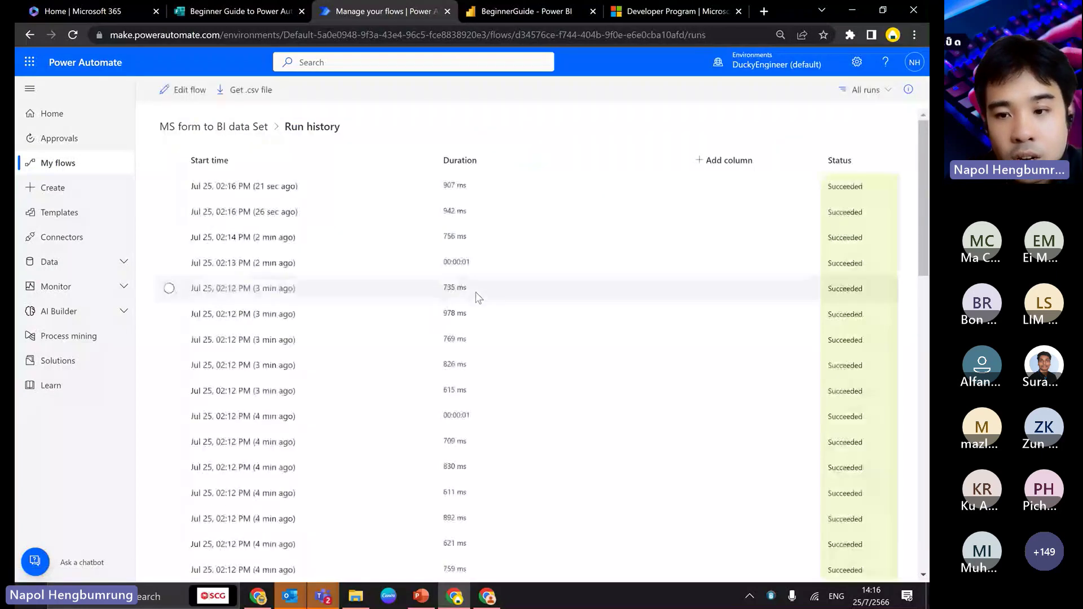
pyautogui.scroll(-15, 531, 324)
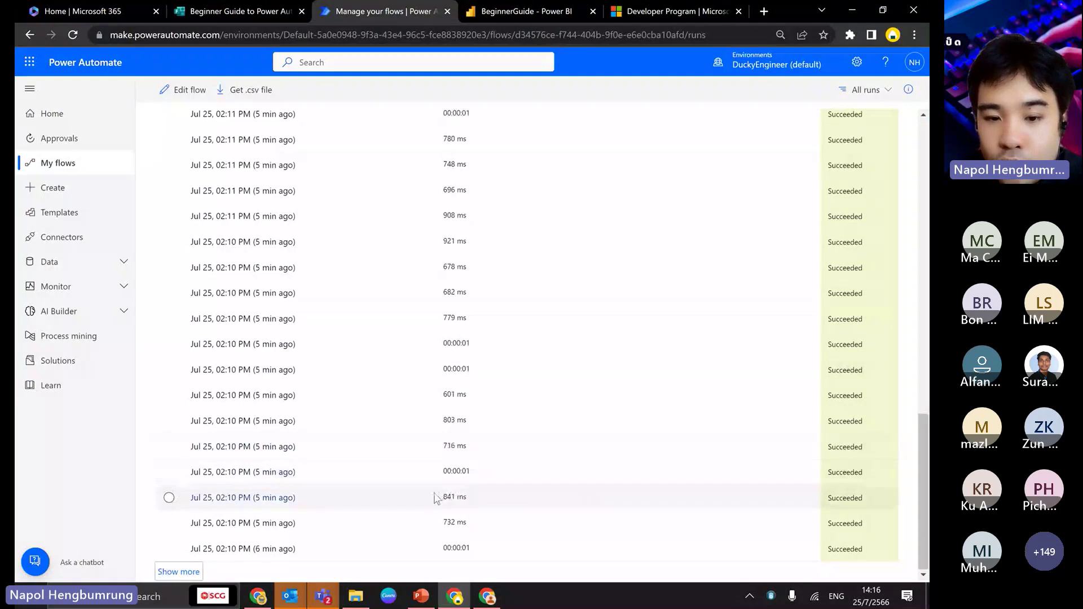
pyautogui.scroll(15, 449, 488)
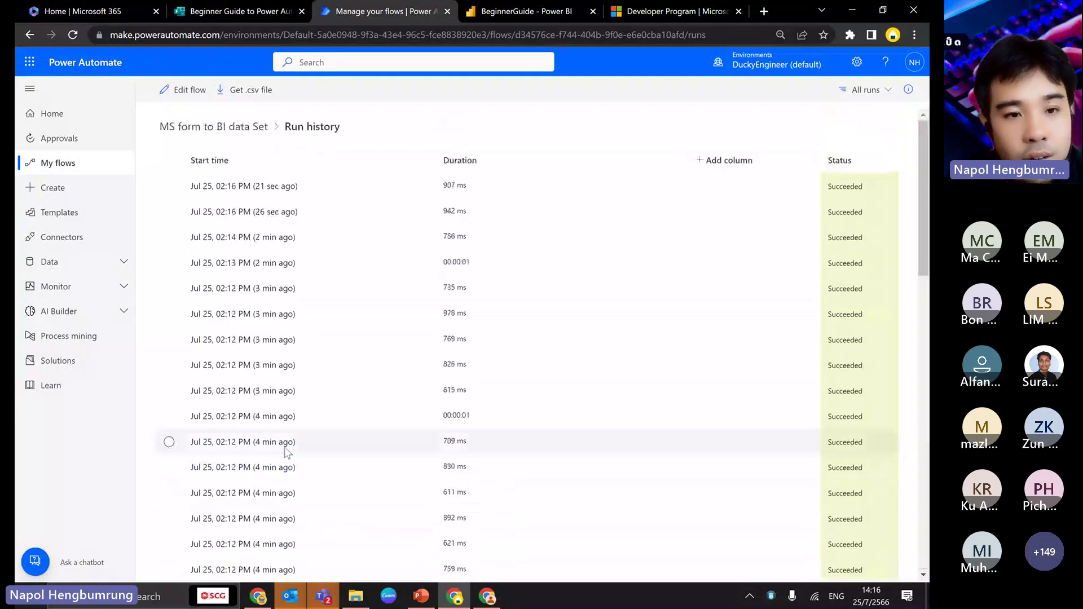
pyautogui.click(220, 121)
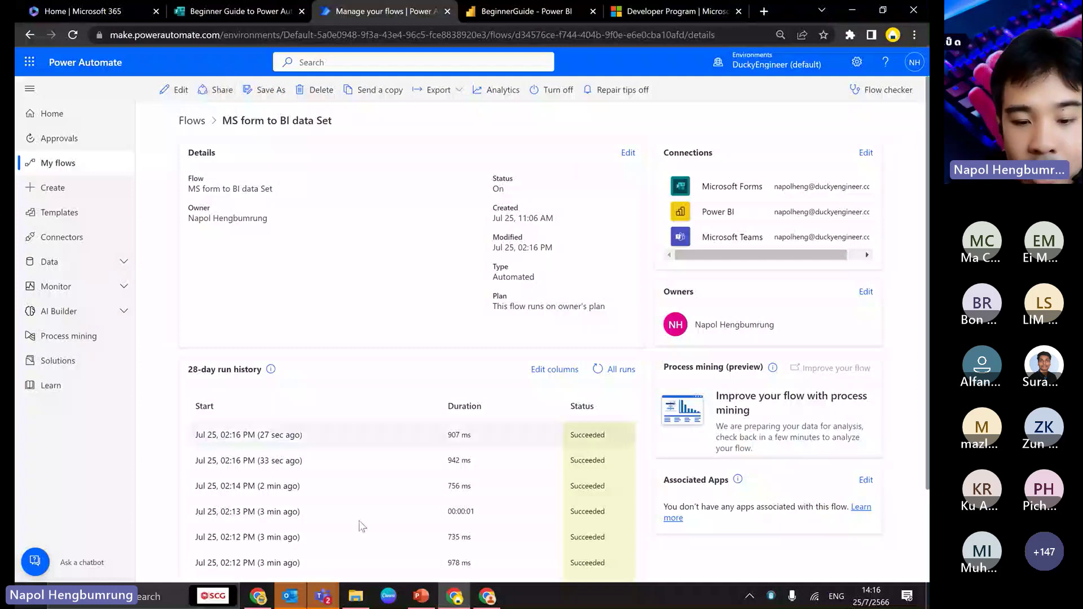
# - Present the PowerPoint deck full screen and advance to the 'Examples of Integrations with Power Platforms' slide
pyautogui.click(417, 600)
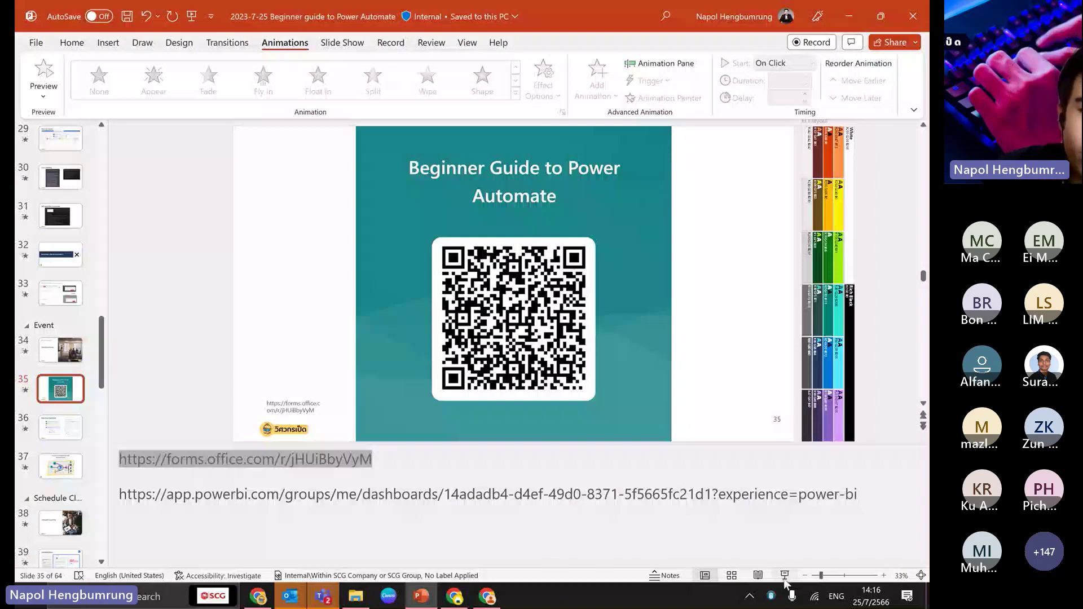
pyautogui.click(784, 575)
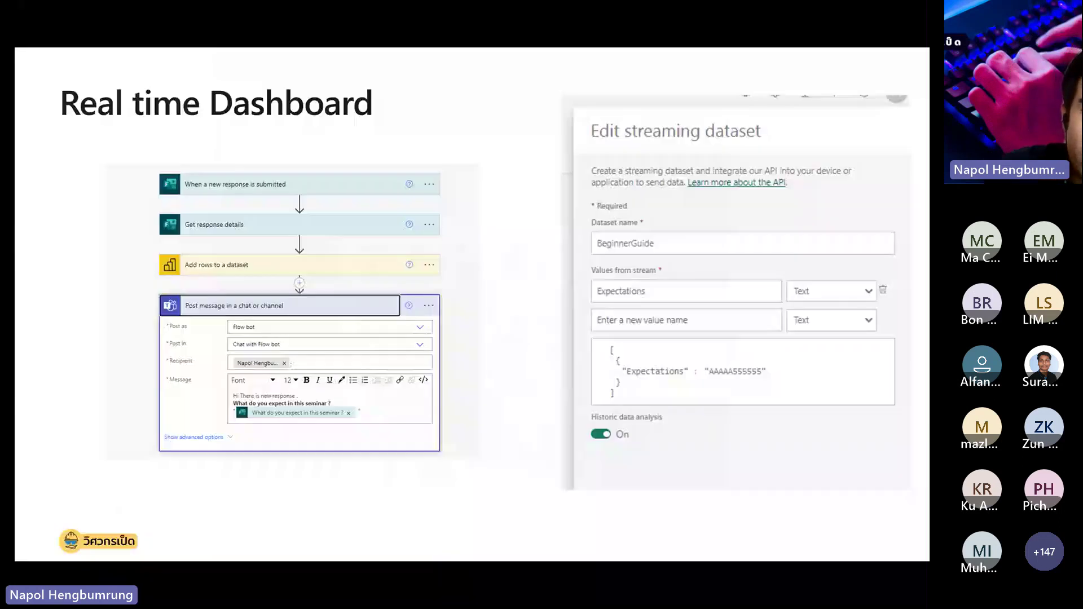
pyautogui.press('Right')
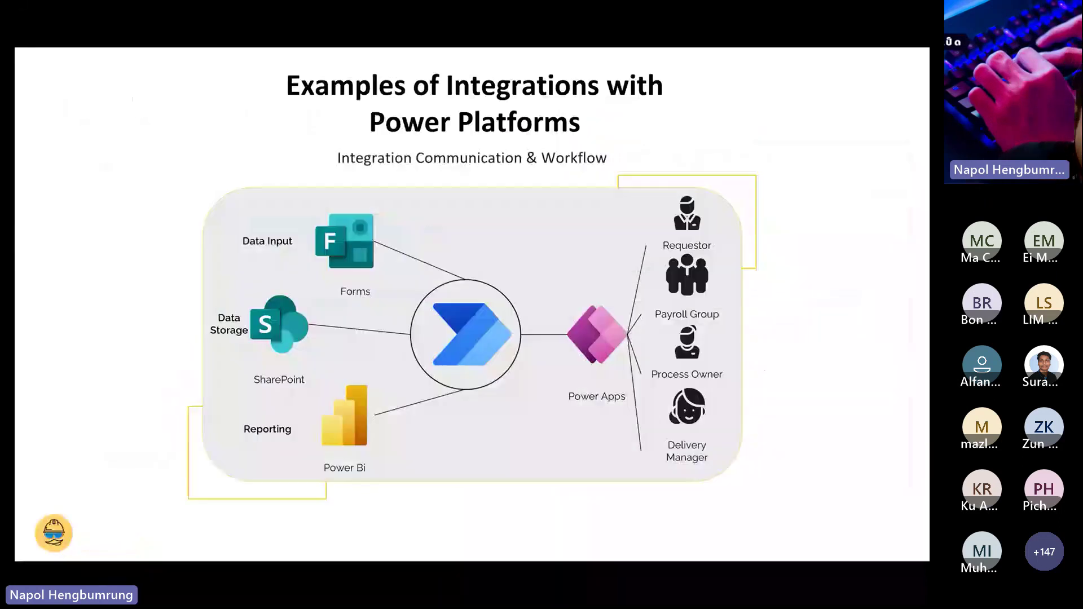
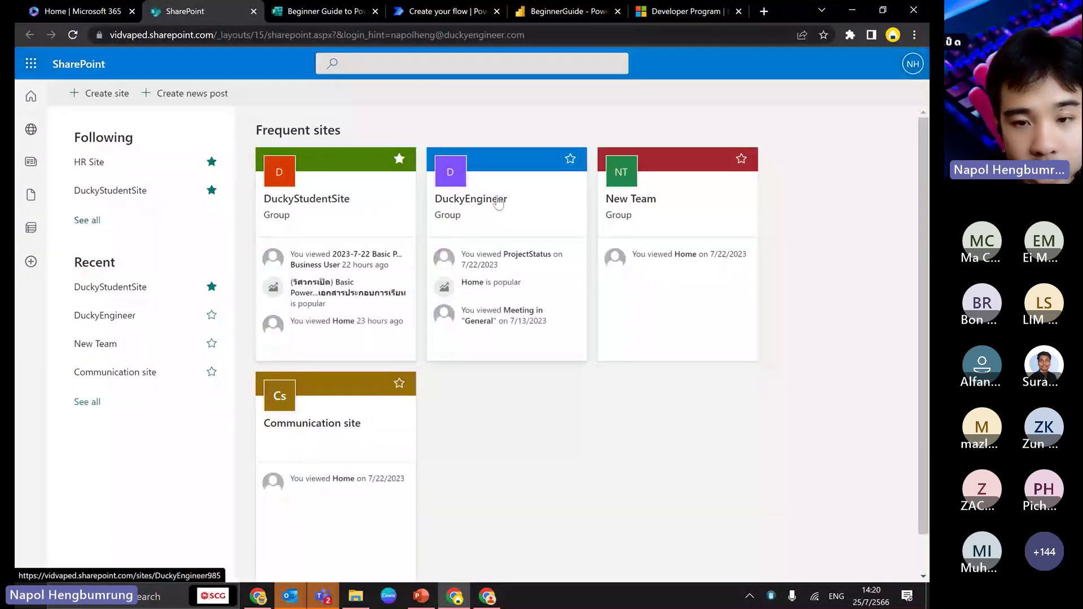
# - Open ProjectStatus.xlsx from the DuckyEngineer site's Documents library
pyautogui.click(451, 198)
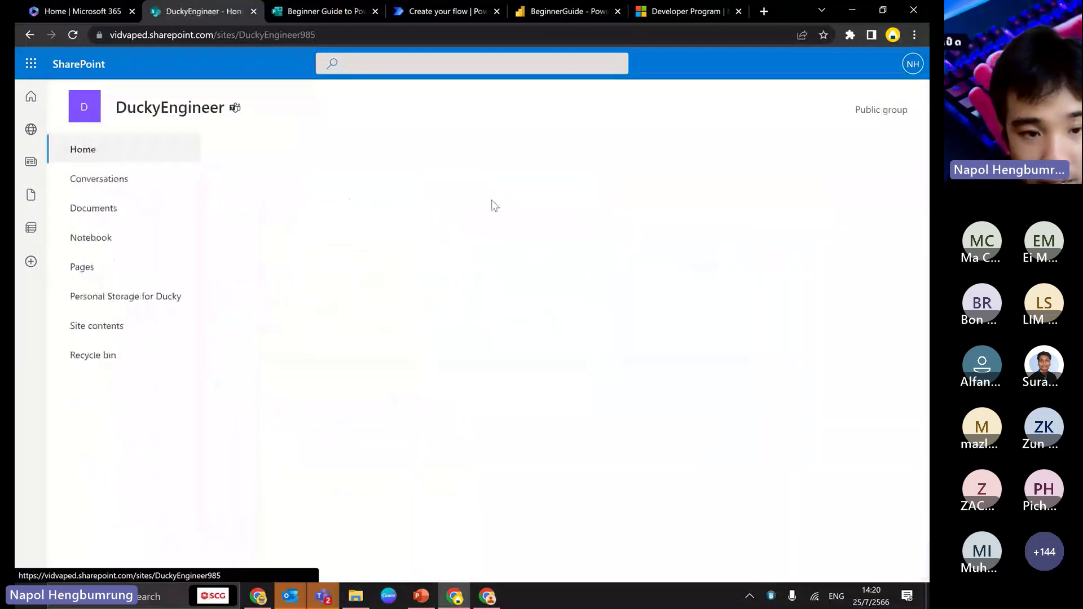
pyautogui.click(99, 212)
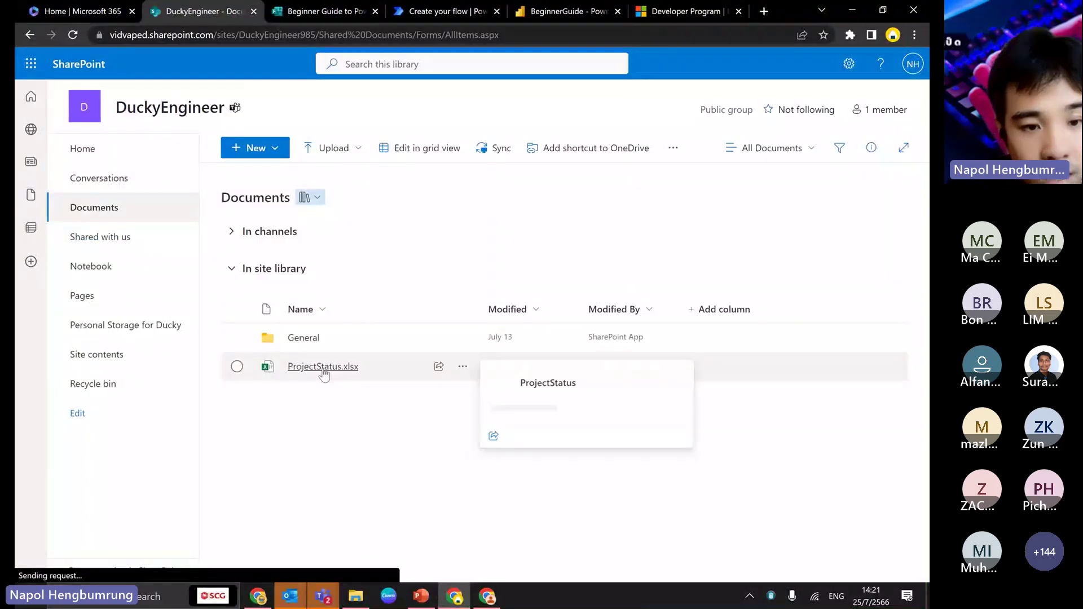
pyautogui.click(322, 368)
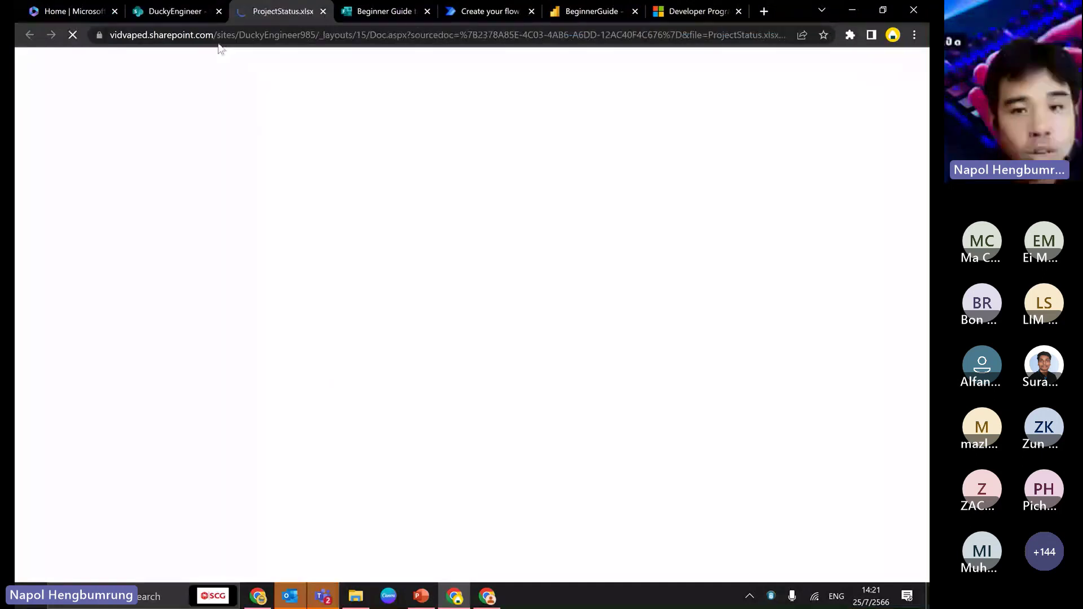
# - Copy an edit link to ProjectStatus.xlsx via Share and return to the Power Automate flow
pyautogui.click(180, 12)
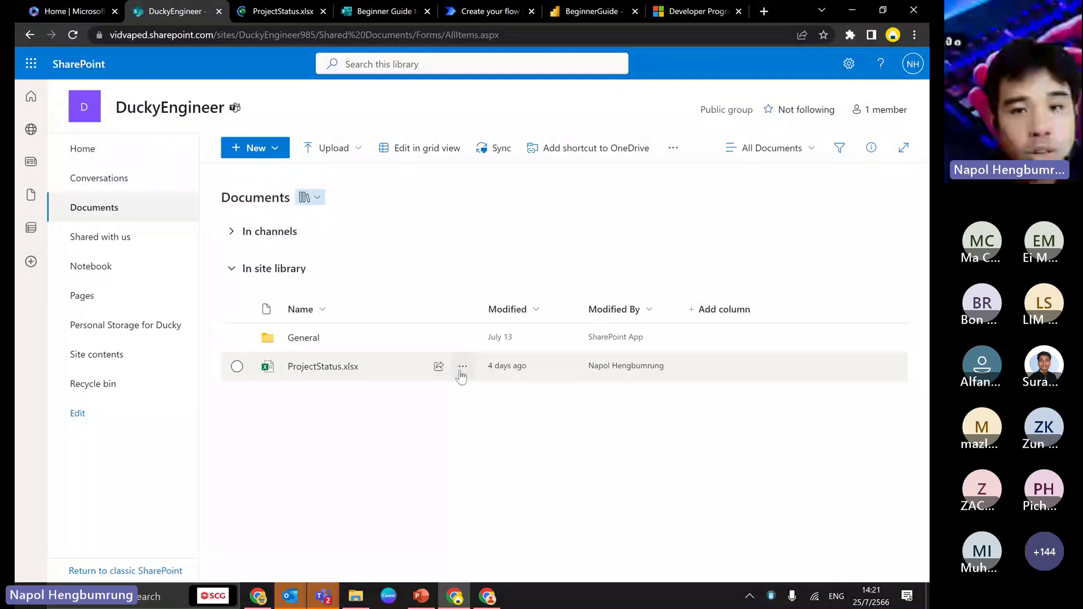
pyautogui.click(462, 366)
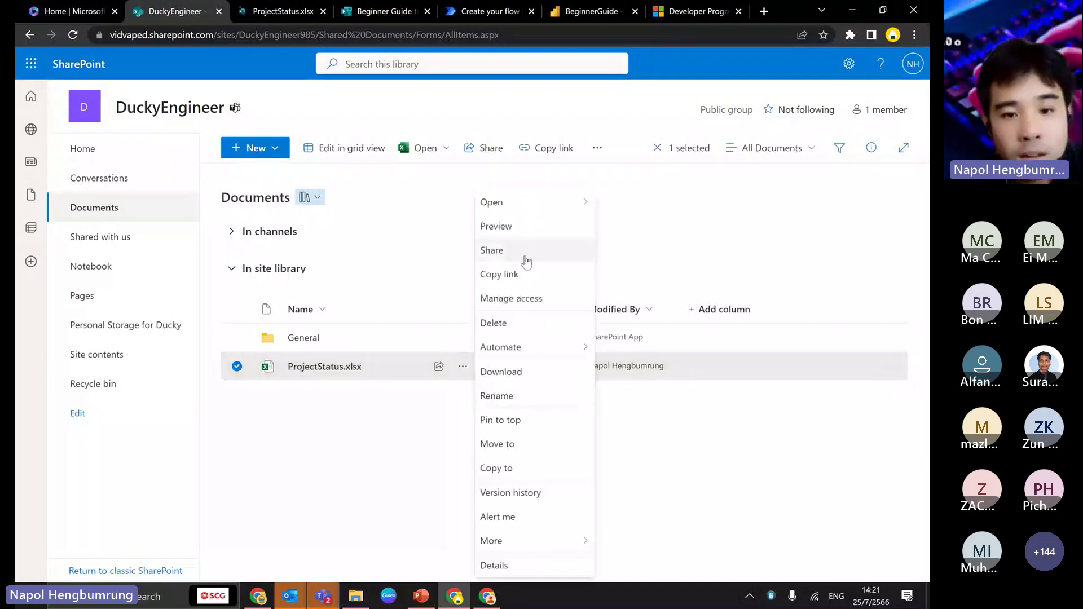
pyautogui.click(523, 255)
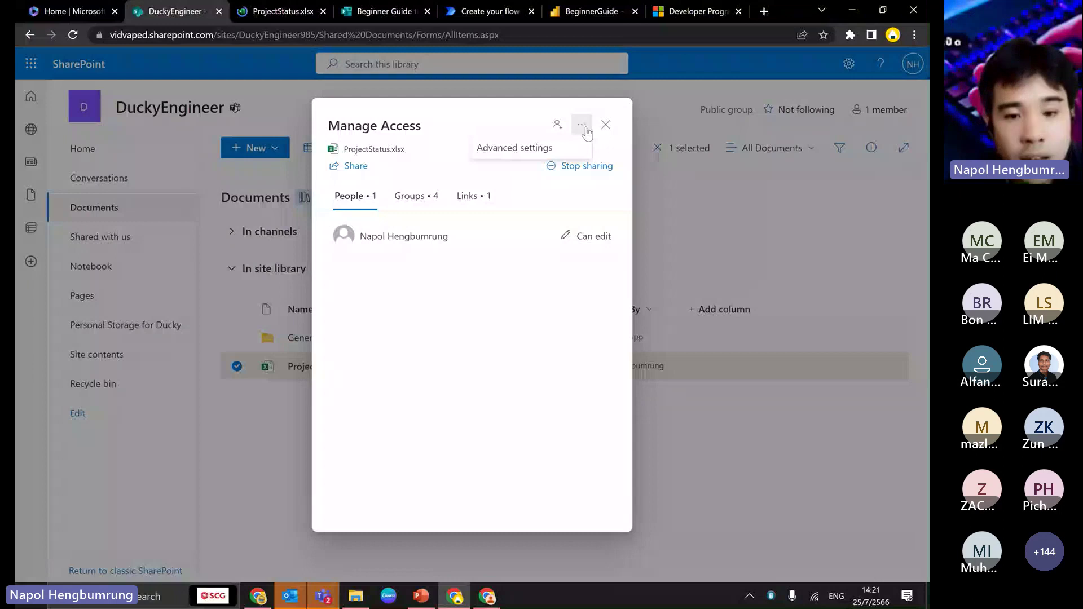
pyautogui.click(606, 125)
pyautogui.hotkey('ctrl', 'Tab')
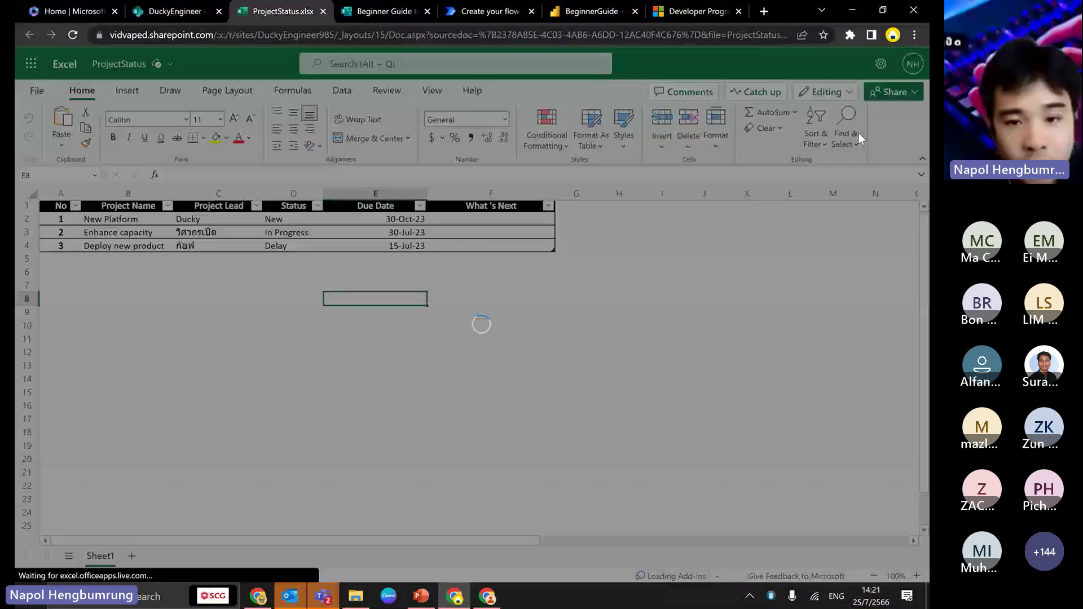
pyautogui.click(461, 6)
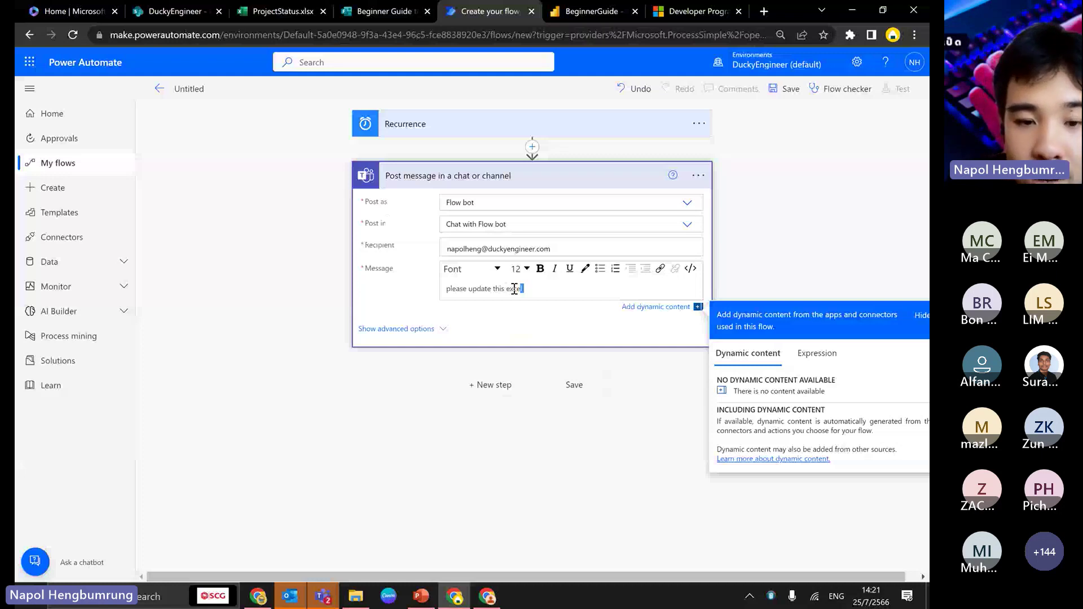
# - Set the Teams step to post in a Channel, team DuckyEngineer, channel General
pyautogui.click(508, 244)
pyautogui.click(394, 290)
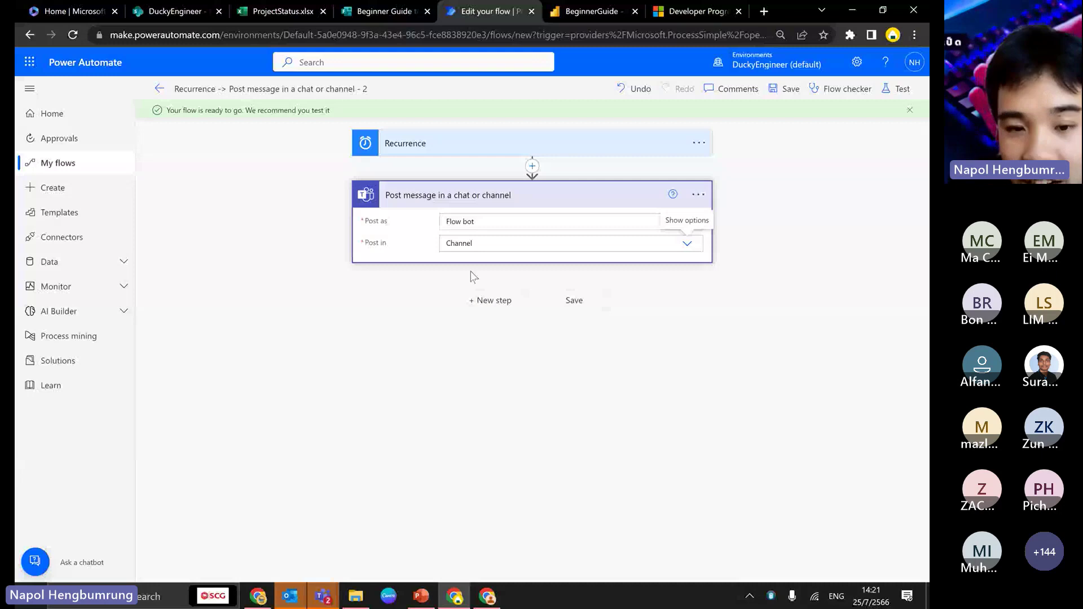
pyautogui.click(470, 289)
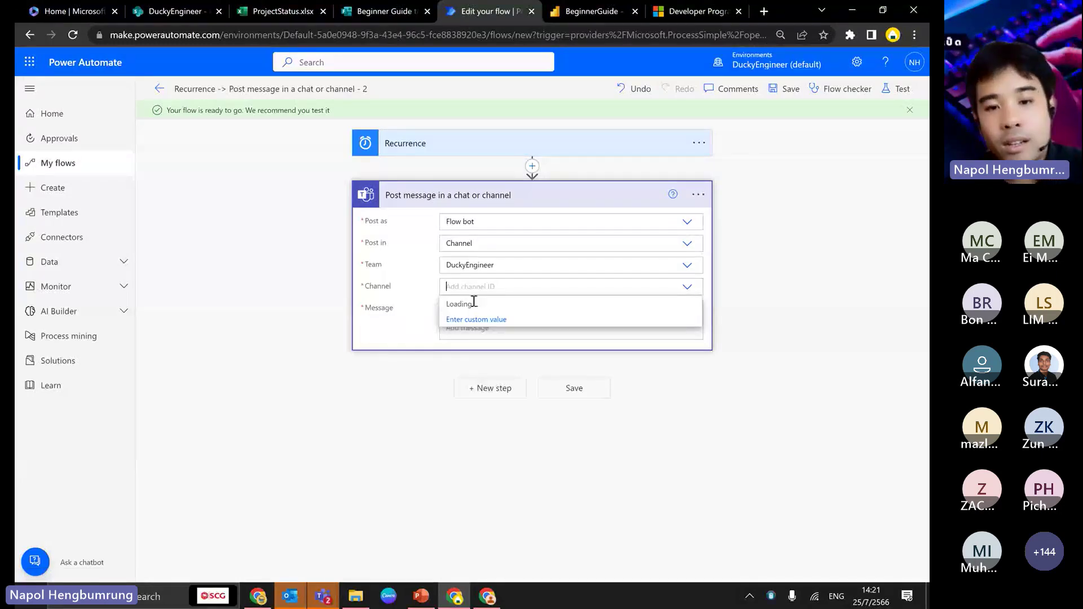
pyautogui.click(458, 304)
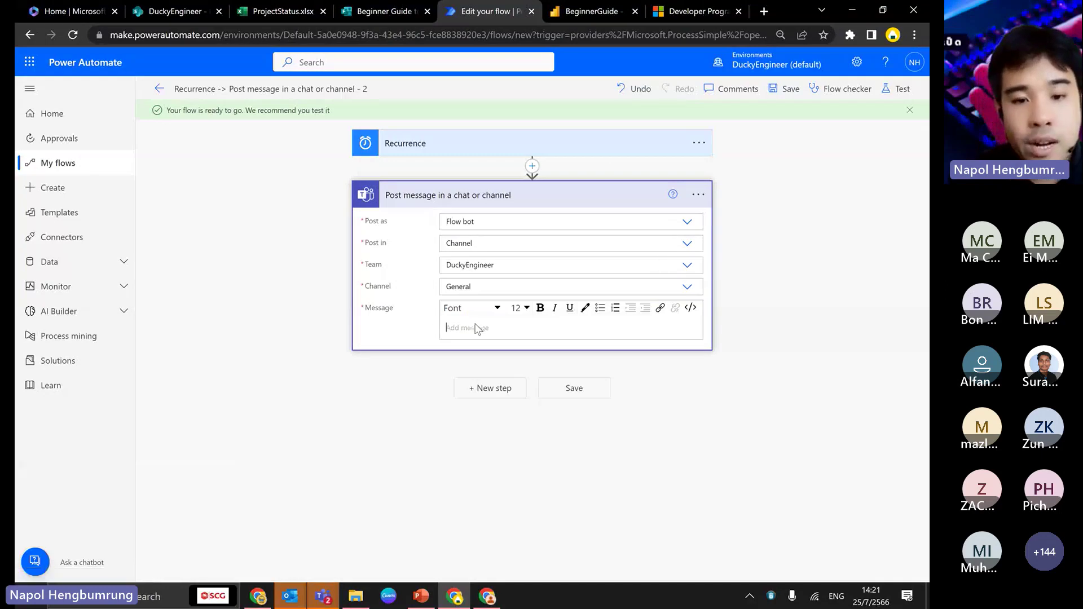
# - Write 'Everyone please update this excel' with the workbook link, check for errors, and save the flow
pyautogui.click(463, 328)
pyautogui.write('Every')
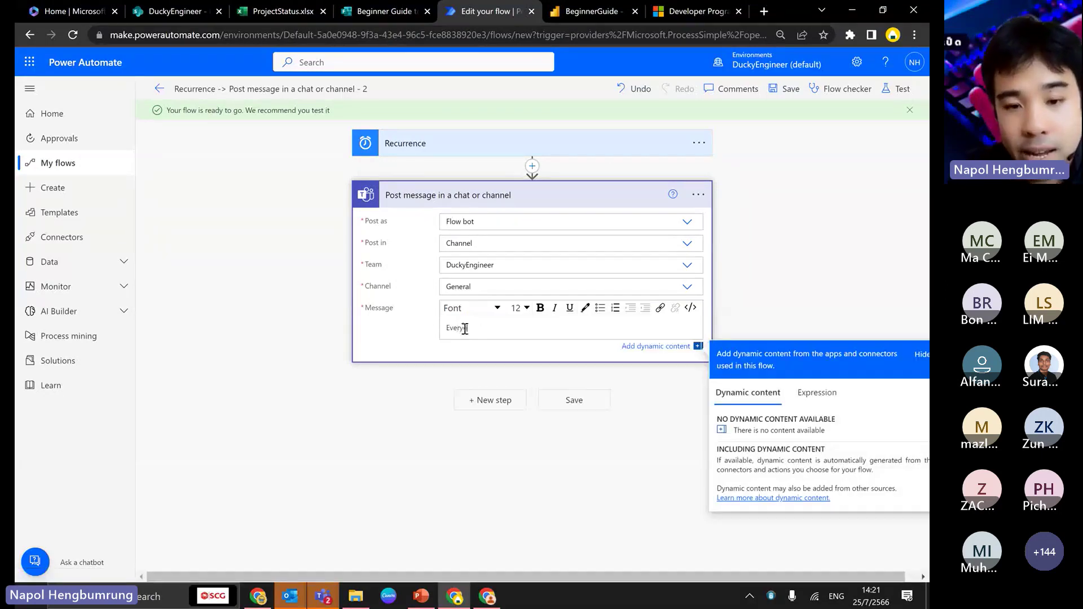
pyautogui.write('one please update this e')
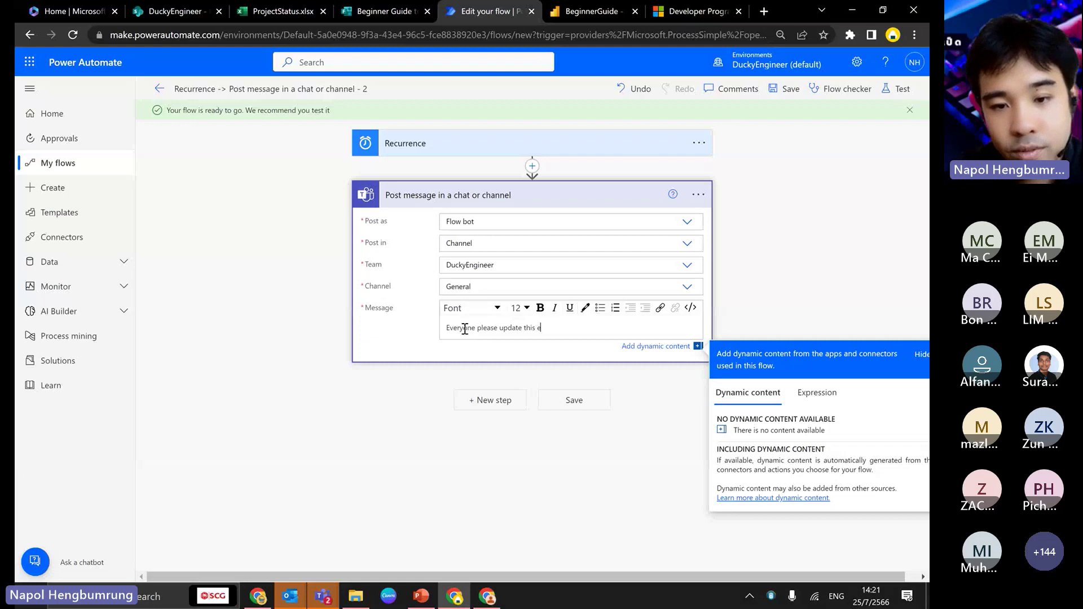
pyautogui.write('xcel')
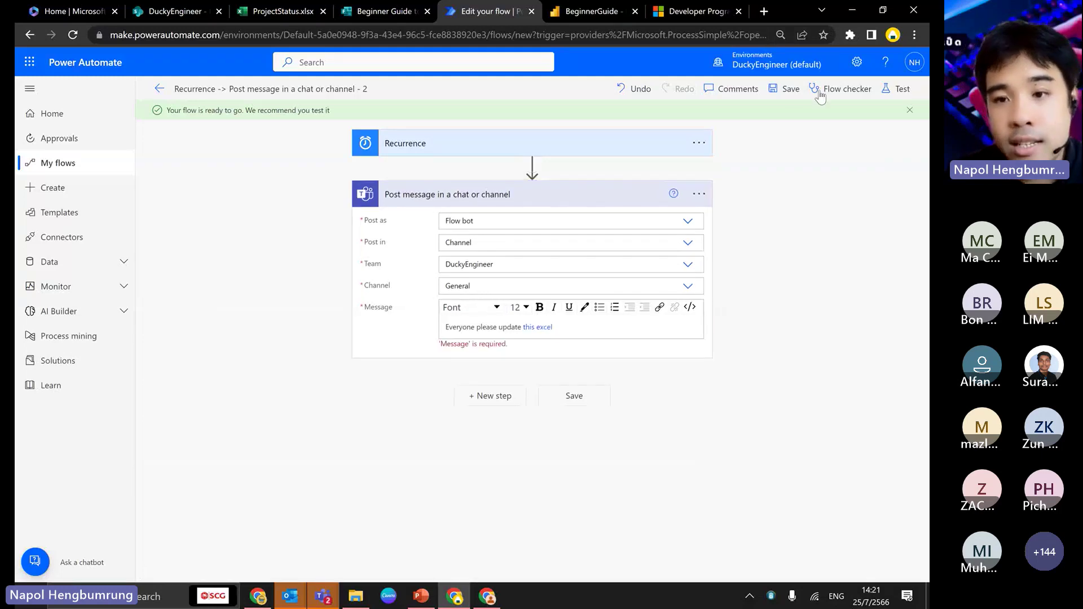
pyautogui.click(790, 89)
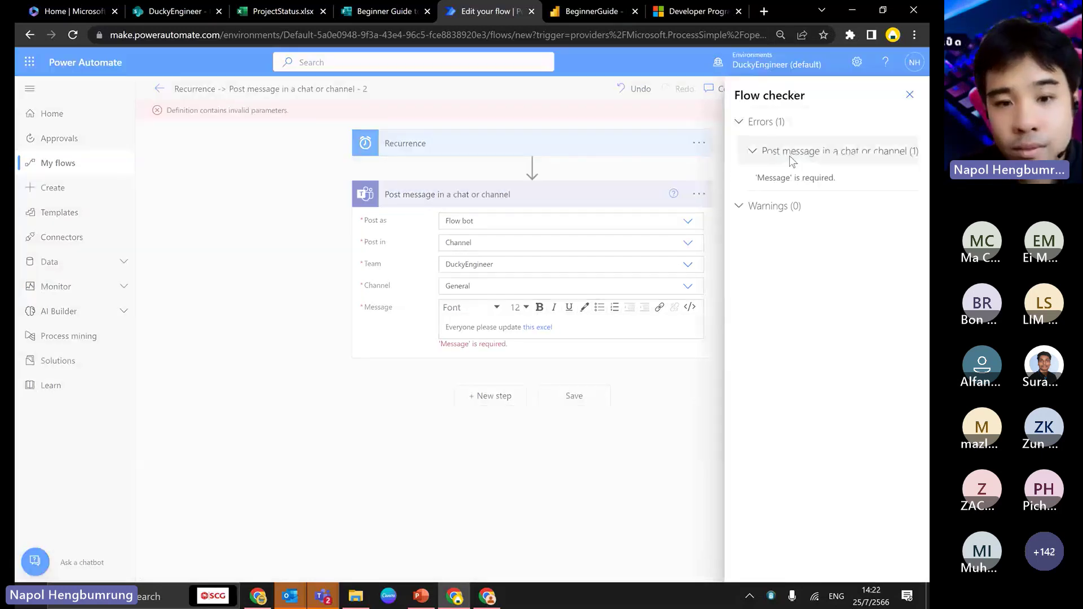
pyautogui.click(911, 93)
pyautogui.click(565, 328)
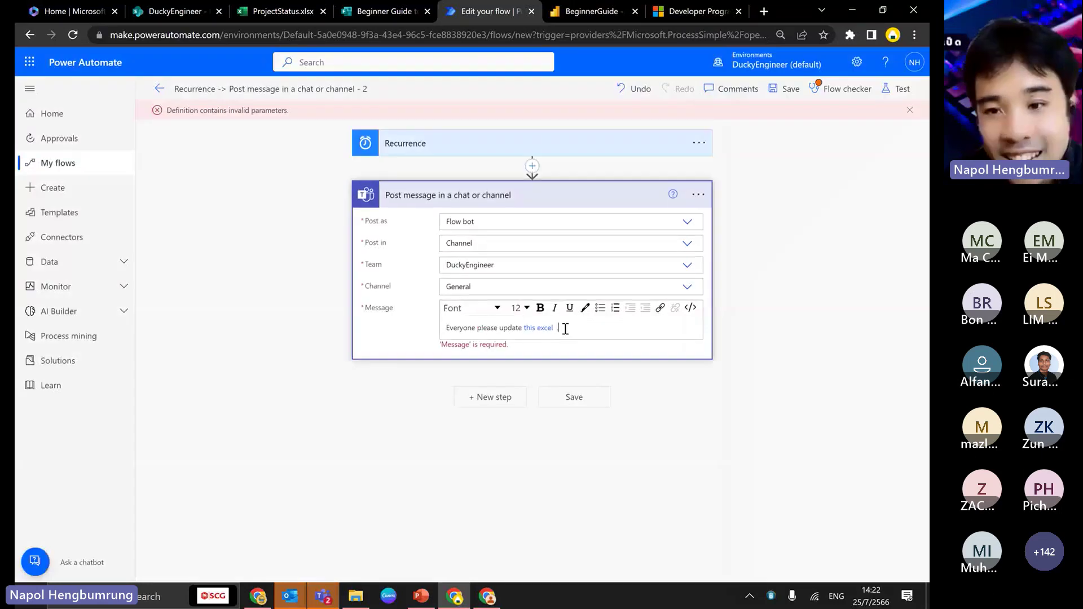
pyautogui.click(793, 89)
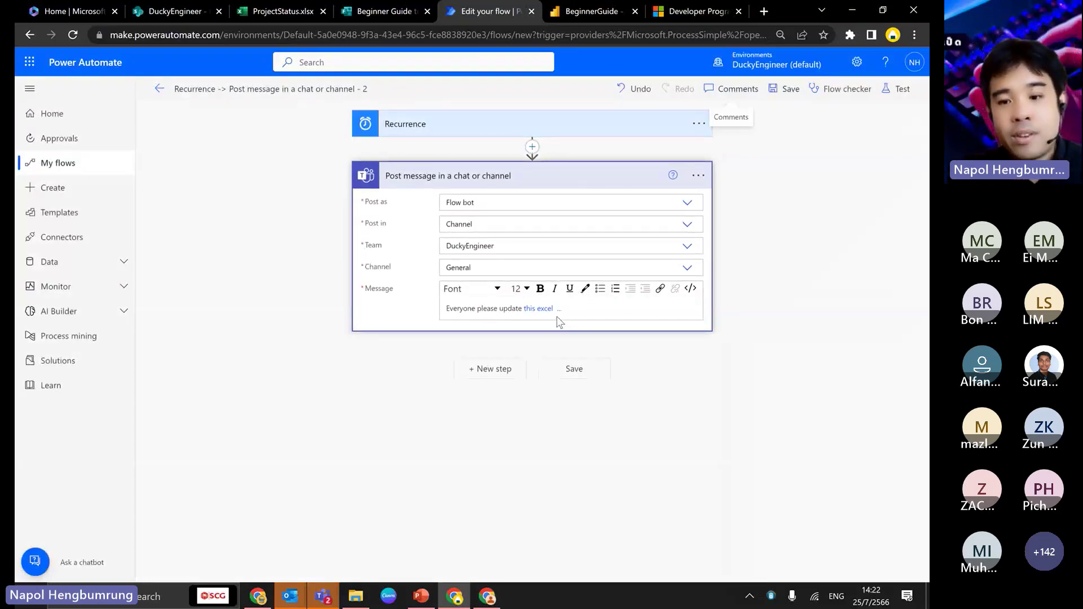
# - Run a manual Save & Test of the flow to a successful finish, then bring up Microsoft Teams
pyautogui.click(900, 88)
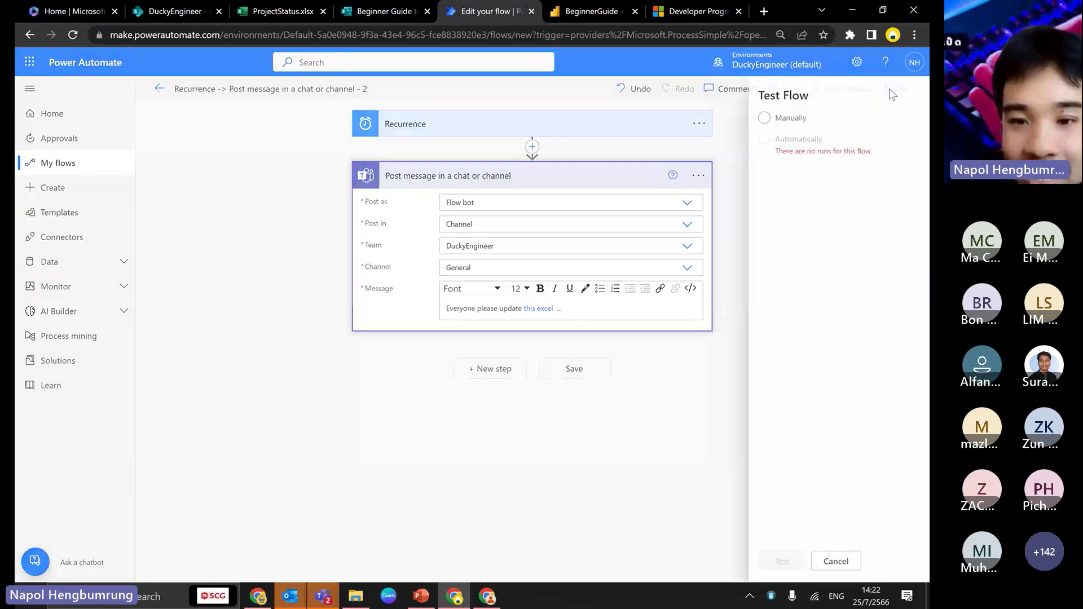
pyautogui.click(739, 118)
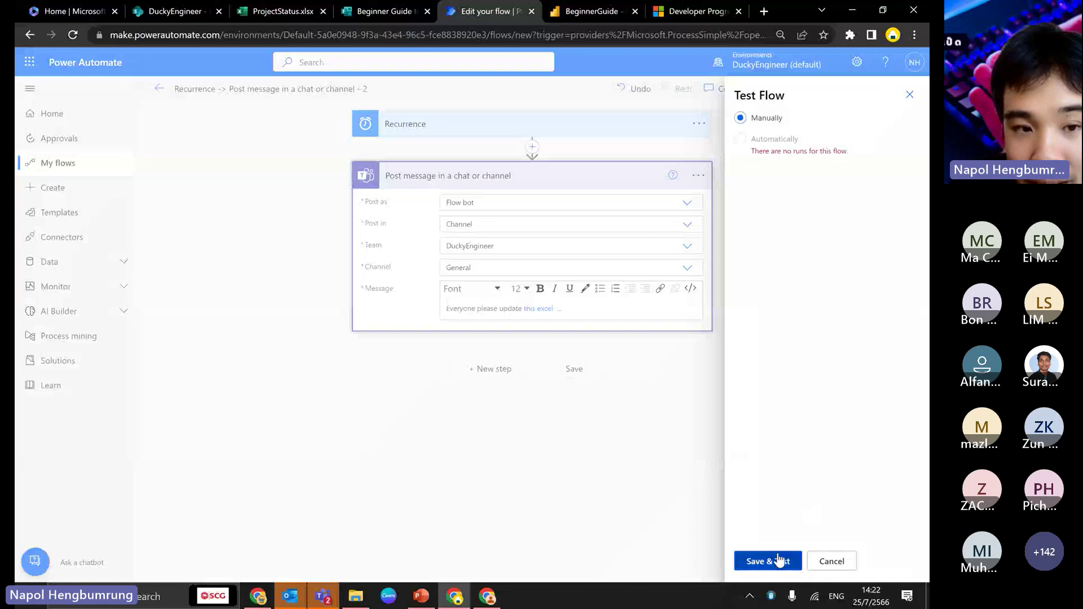
pyautogui.click(780, 560)
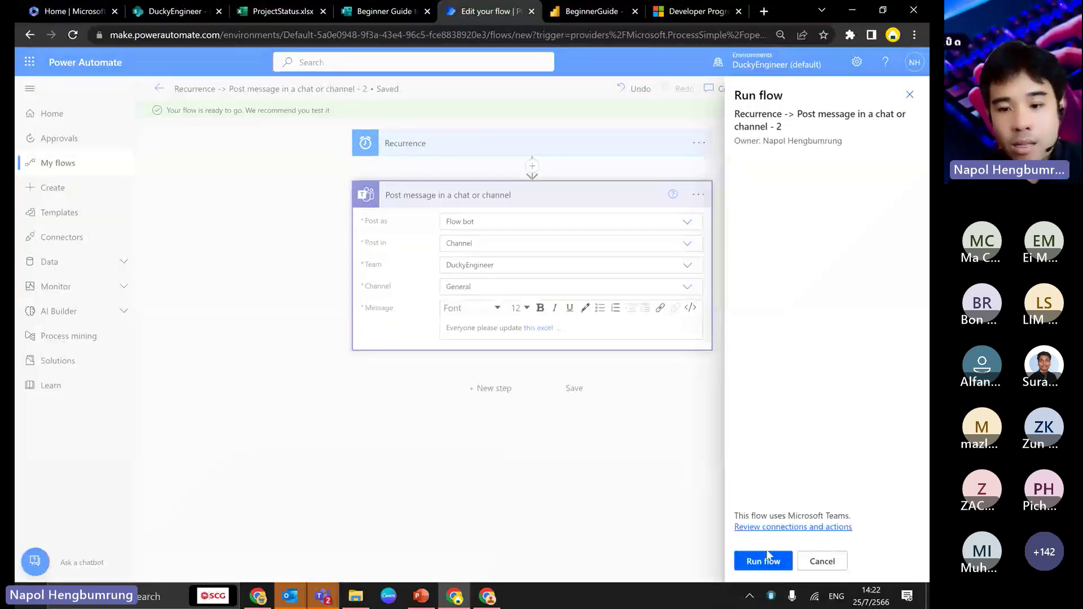
pyautogui.click(764, 561)
pyautogui.click(763, 561)
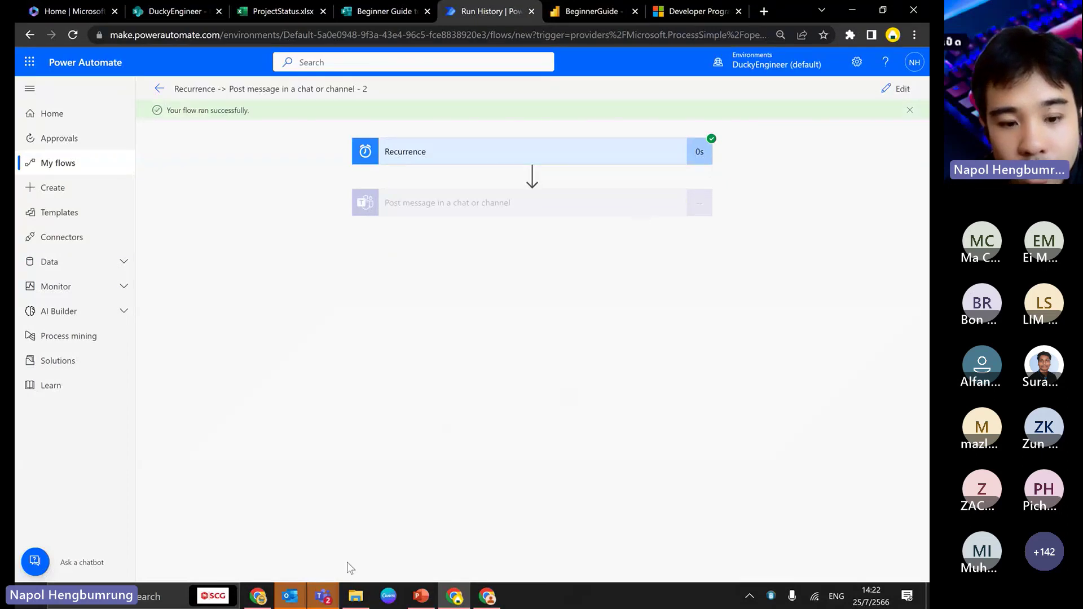
pyautogui.moveTo(336, 595)
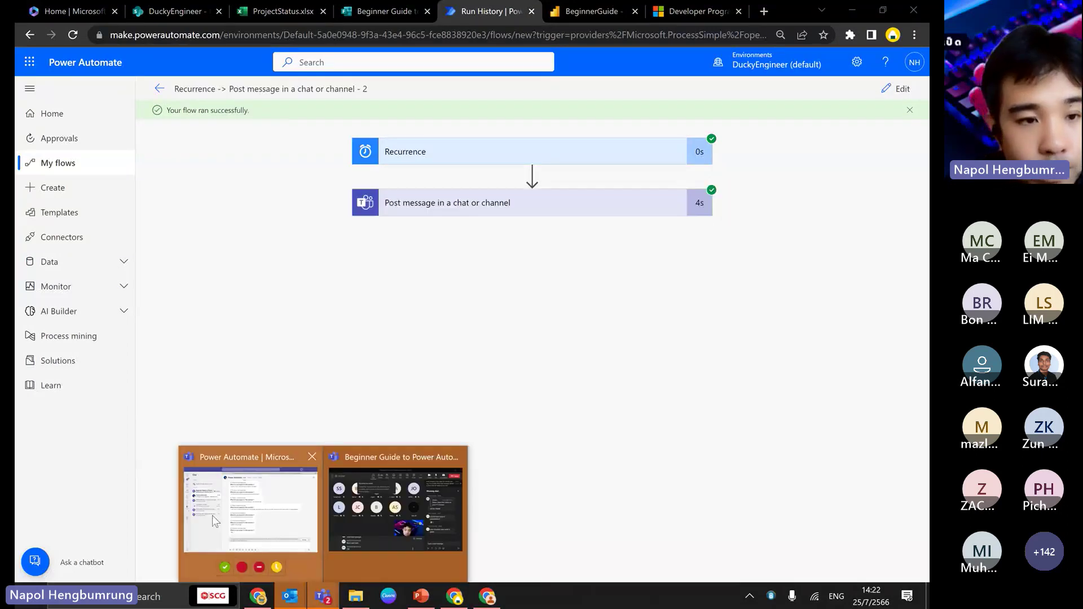
pyautogui.click(216, 520)
# - Open the ProjectStatus workbook from the Power Automate post's link in the General channel
pyautogui.click(38, 124)
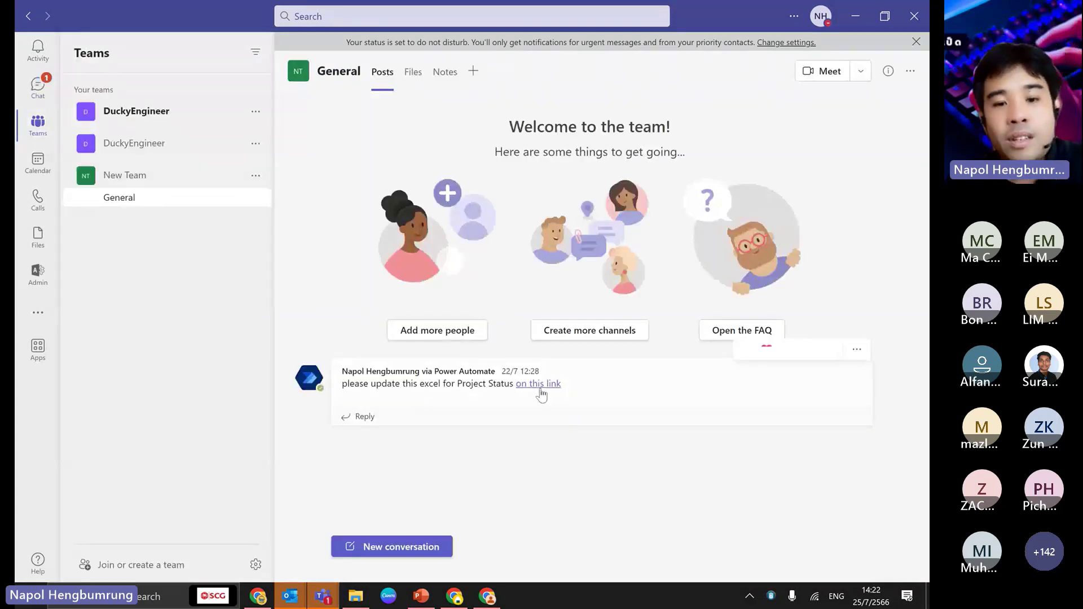
pyautogui.click(539, 384)
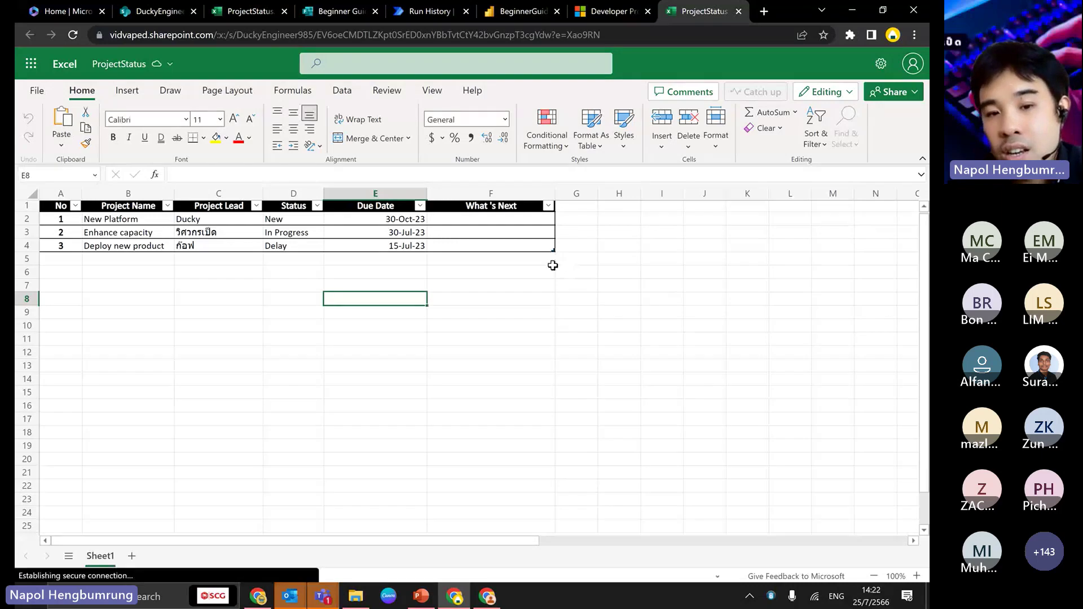
# - Select cells F8 and G11, dismiss the link-copied notice, and switch between the ProjectStatus tabs
pyautogui.click(483, 301)
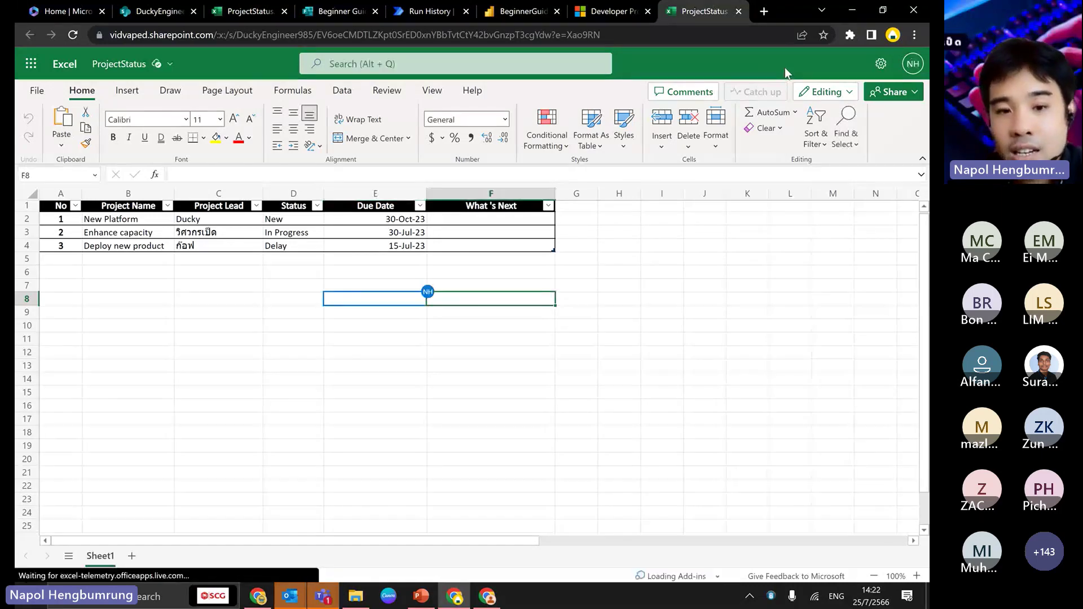
pyautogui.click(561, 338)
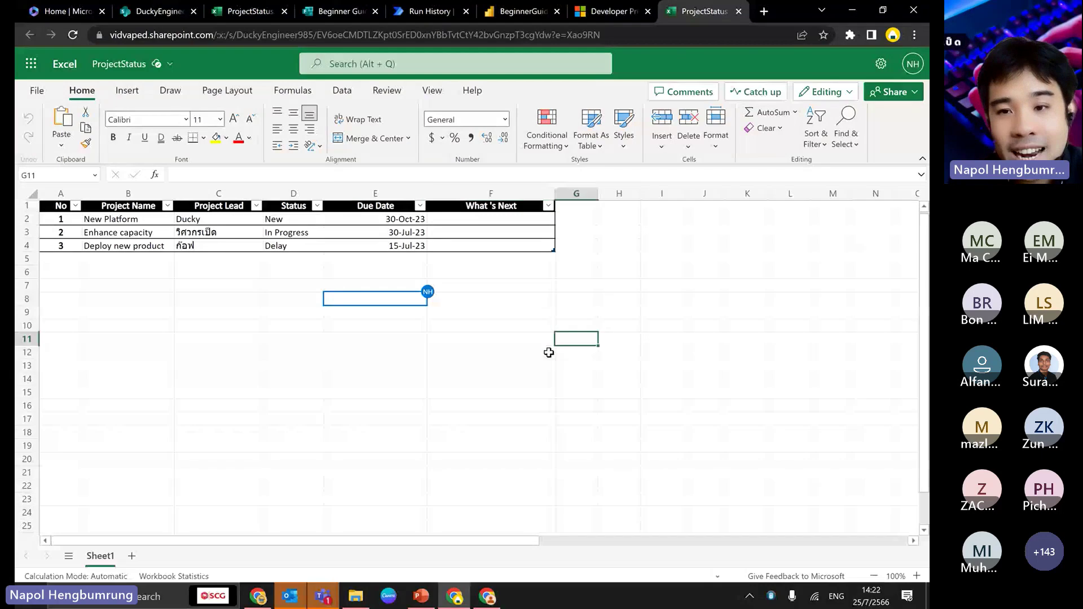
pyautogui.click(251, 13)
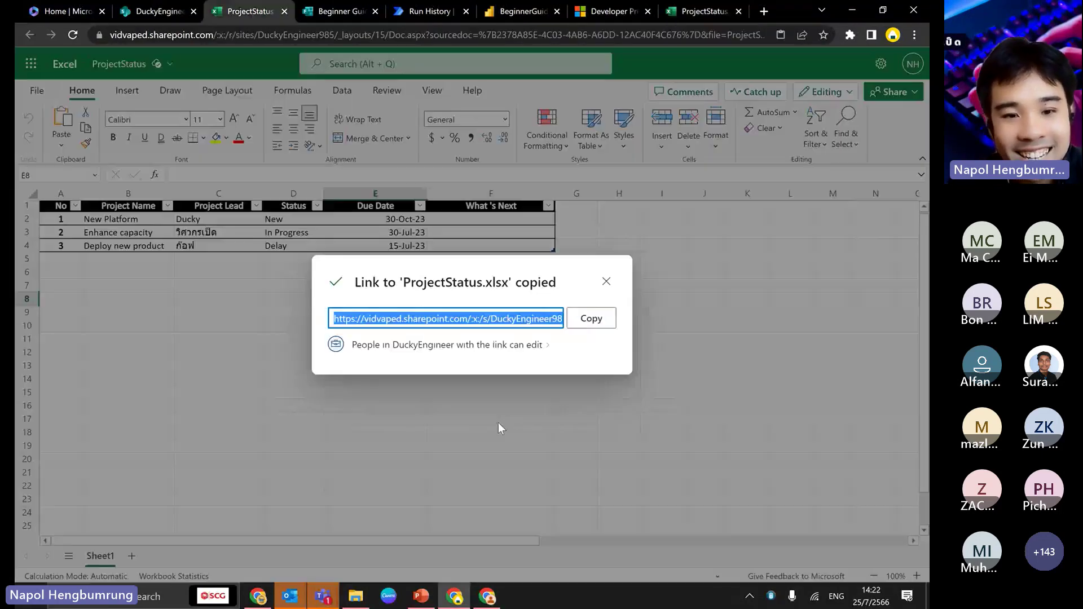
pyautogui.click(605, 281)
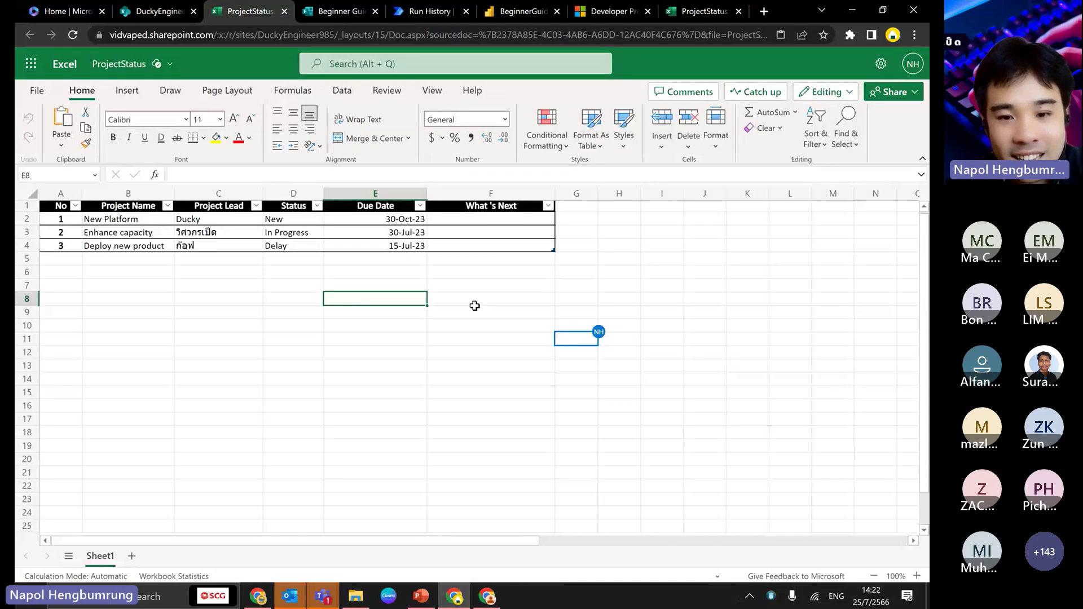
pyautogui.click(700, 13)
# - Close the duplicate ProjectStatus workbook tabs and bring the Teams meeting window forward
pyautogui.click(739, 11)
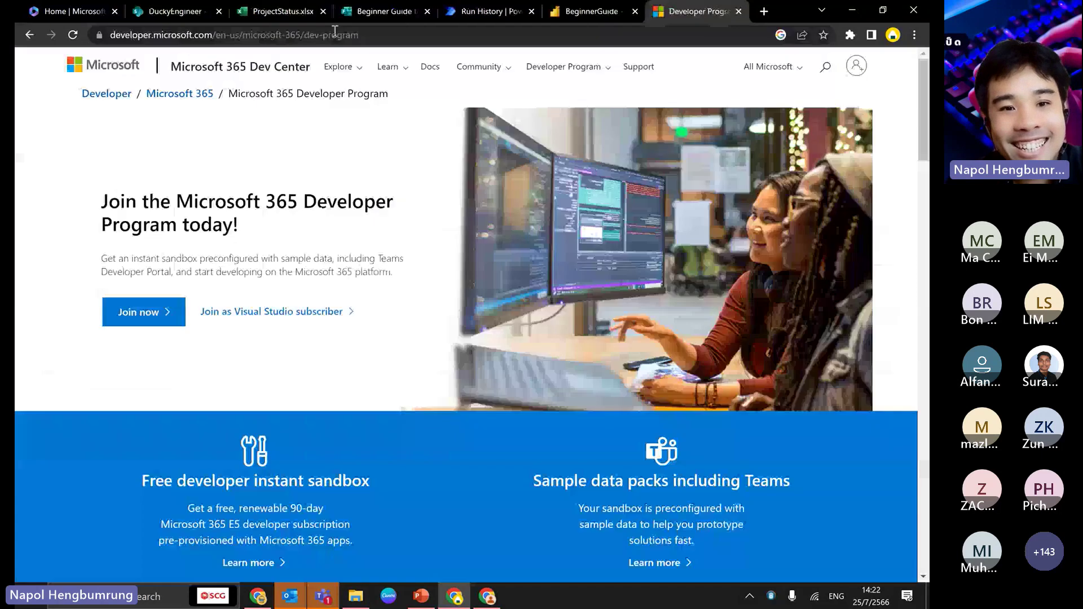
pyautogui.click(325, 10)
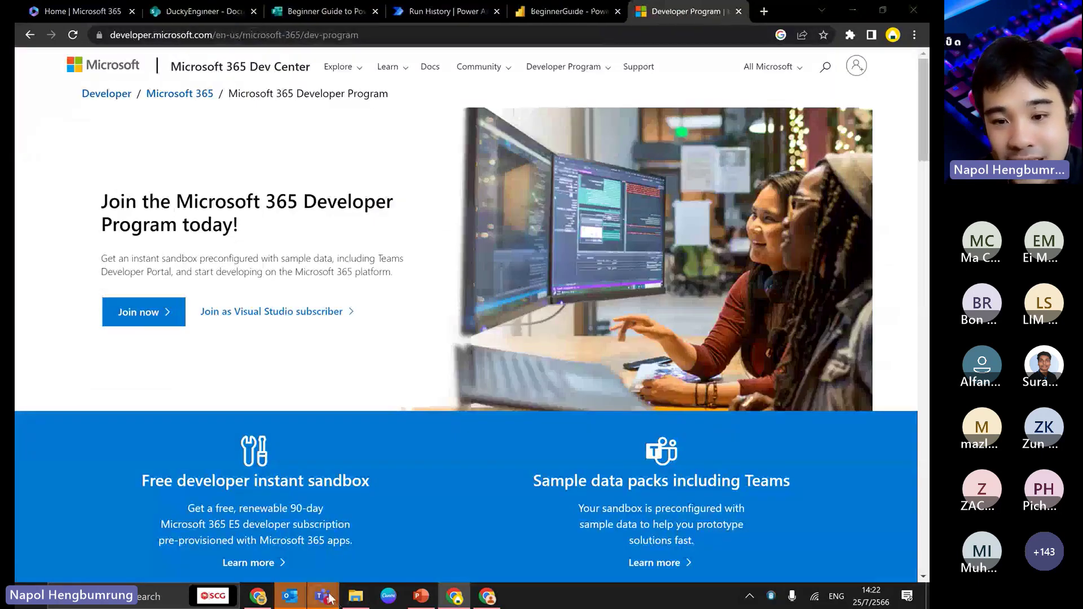
pyautogui.click(324, 597)
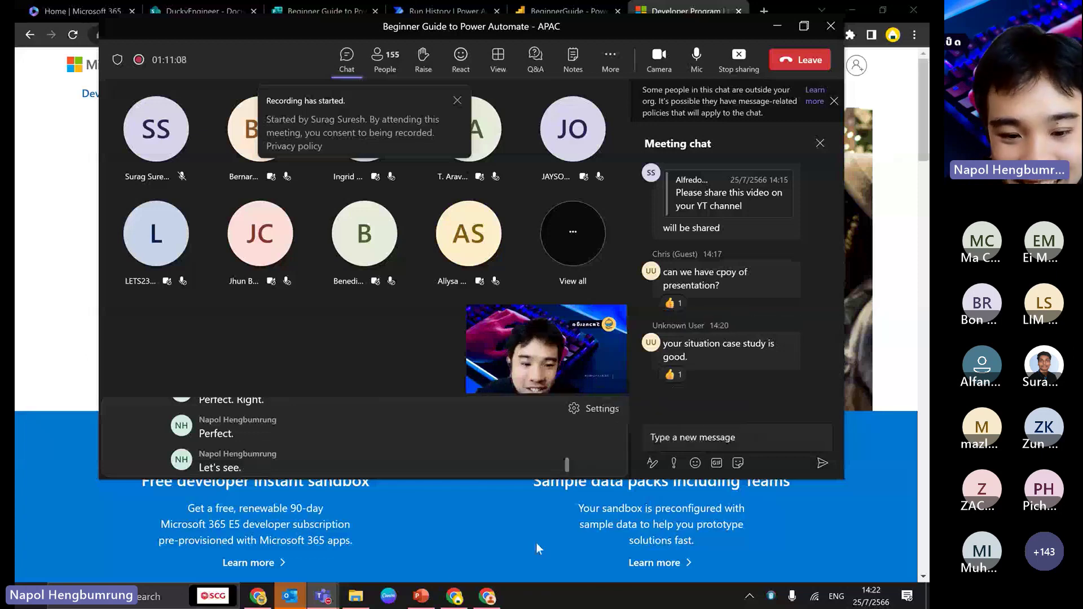
# - Present the deck from slide 41 to the Excel 365 (Online) slide, then switch to the browser
pyautogui.click(422, 596)
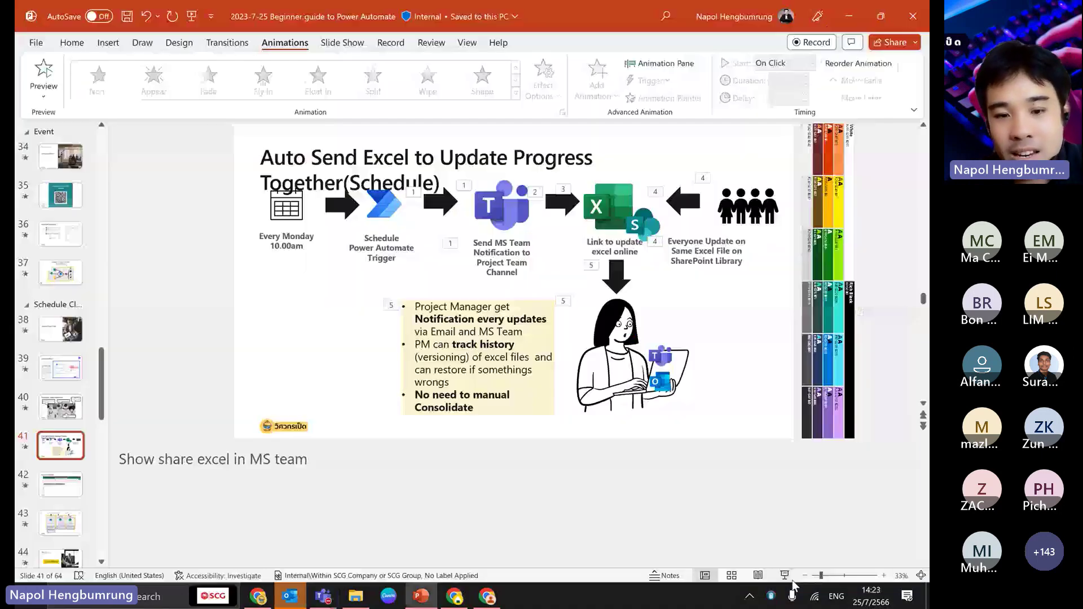
pyautogui.click(790, 580)
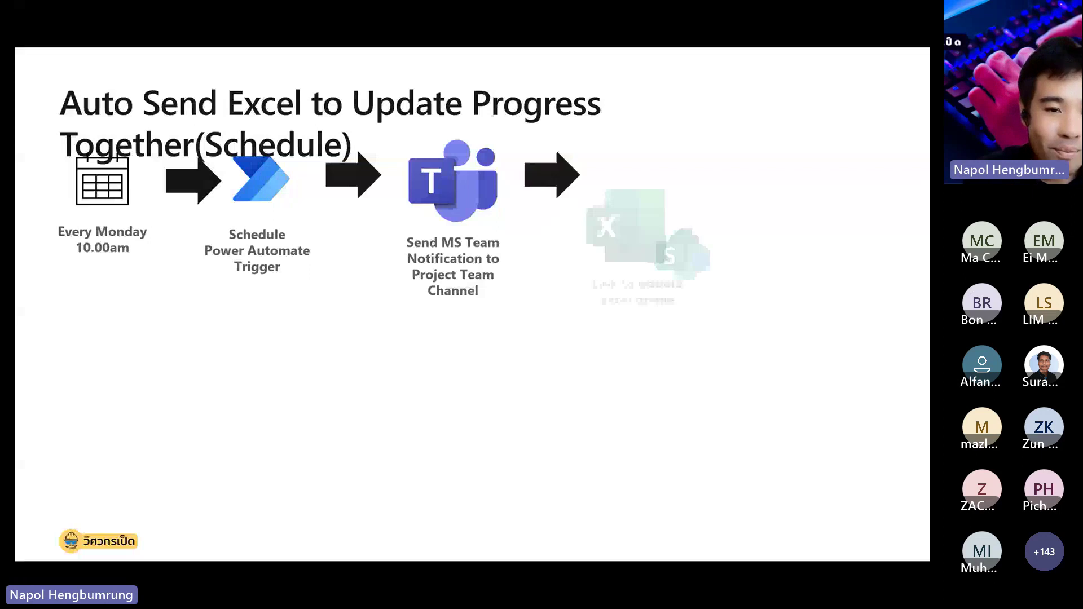
pyautogui.press('Right')
pyautogui.press('Right')
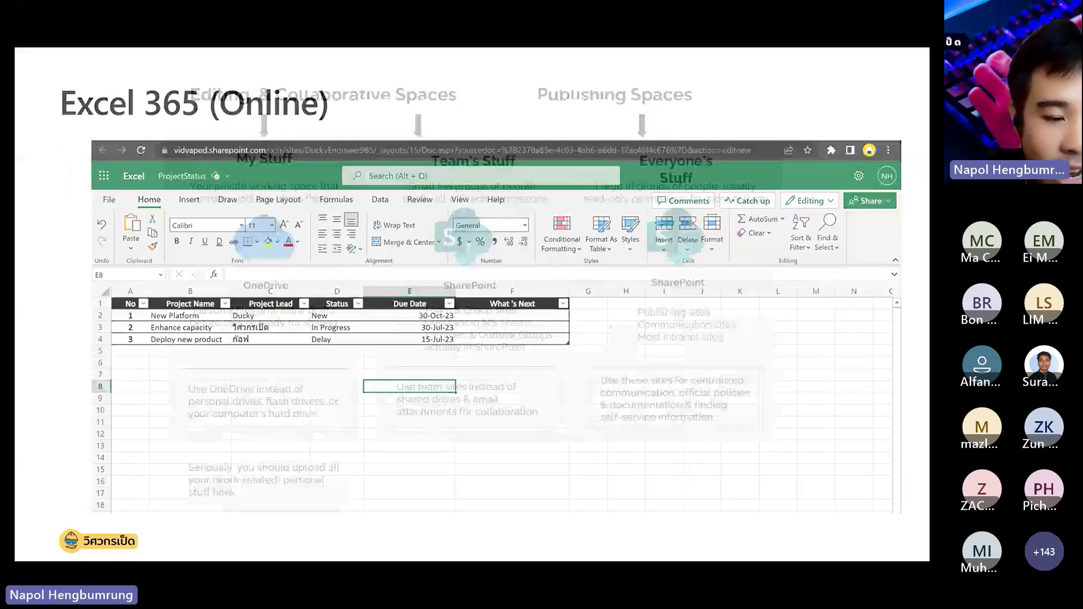
pyautogui.press('Escape')
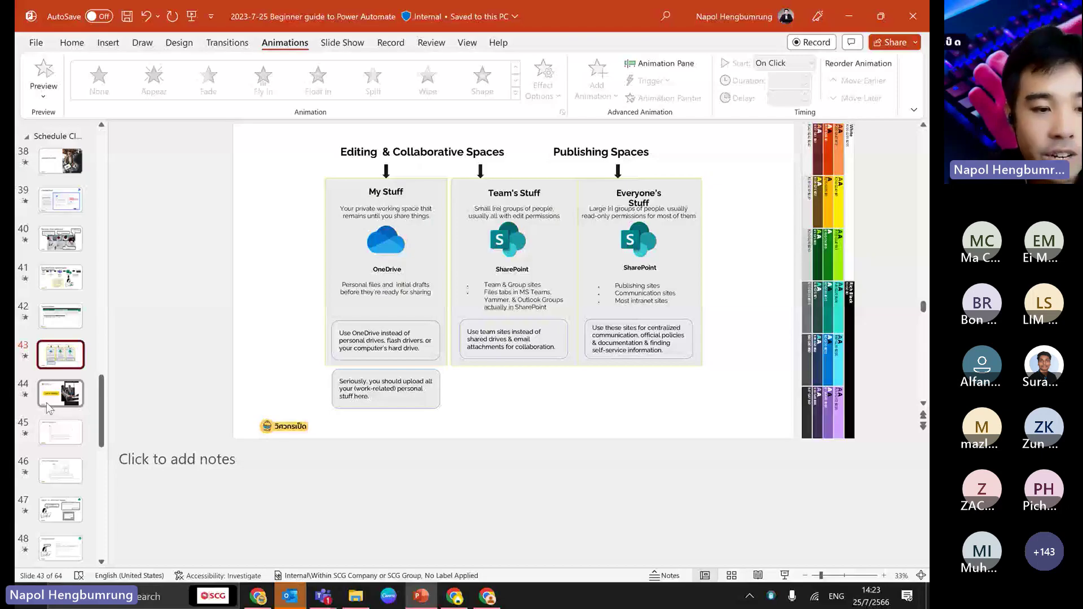
pyautogui.scroll(-3, 49, 407)
pyautogui.scroll(-3, 49, 407)
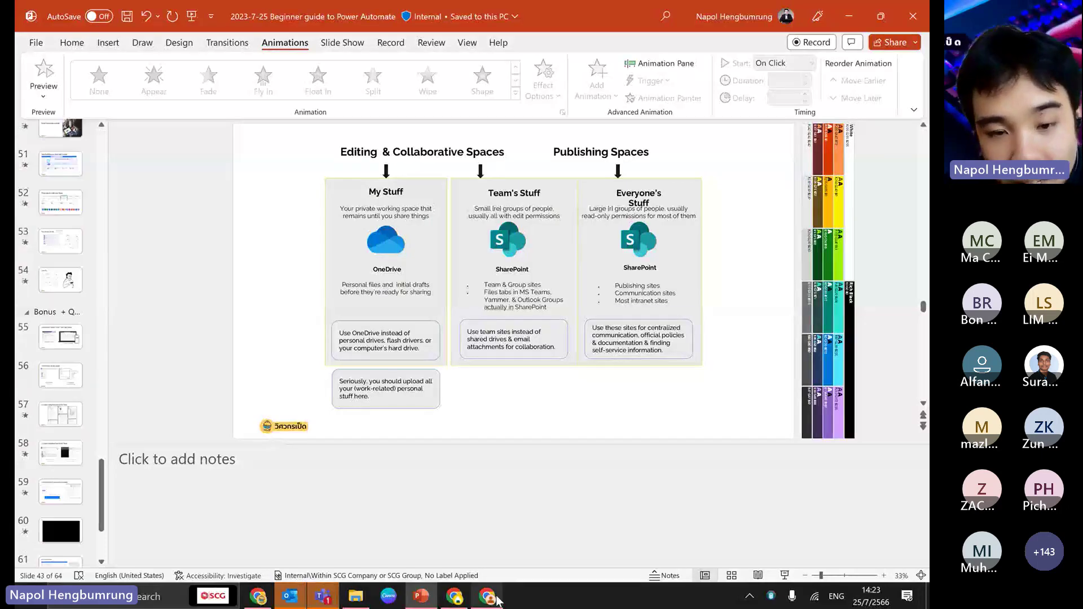
pyautogui.hotkey('alt', 'Tab')
# - Open Power Automate and send Copilot 'When MS form is submit , create approval to my manager'
pyautogui.click(38, 64)
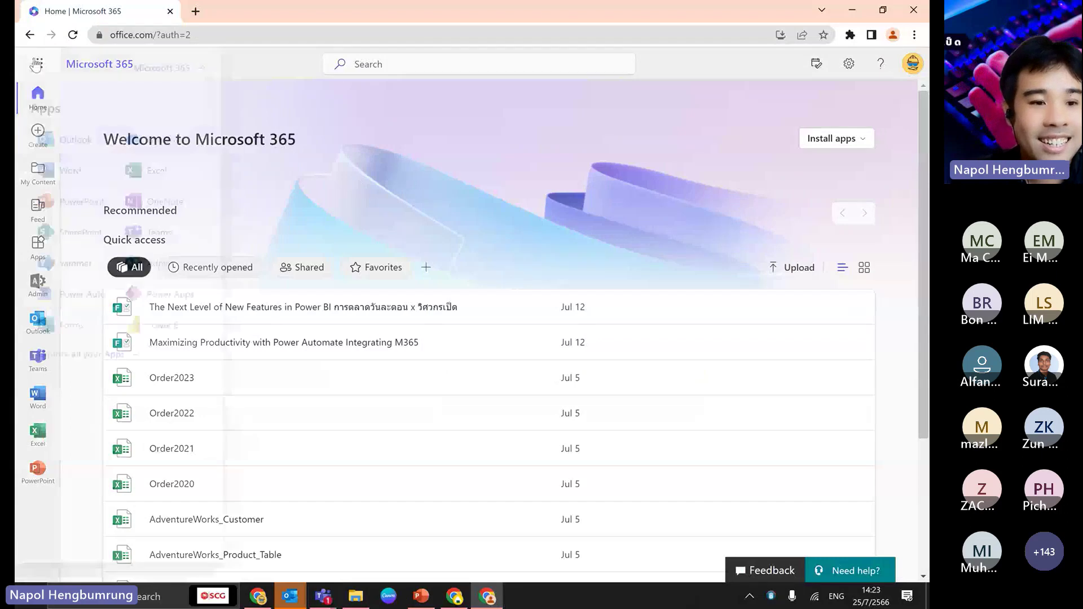
pyautogui.click(87, 303)
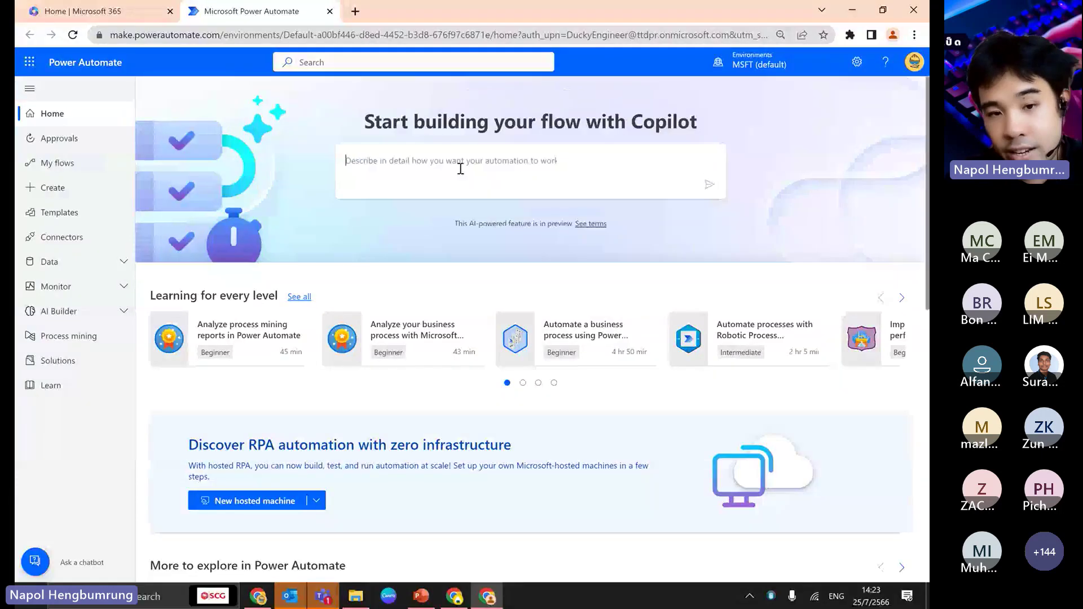
pyautogui.click(458, 168)
pyautogui.write('When MS fo')
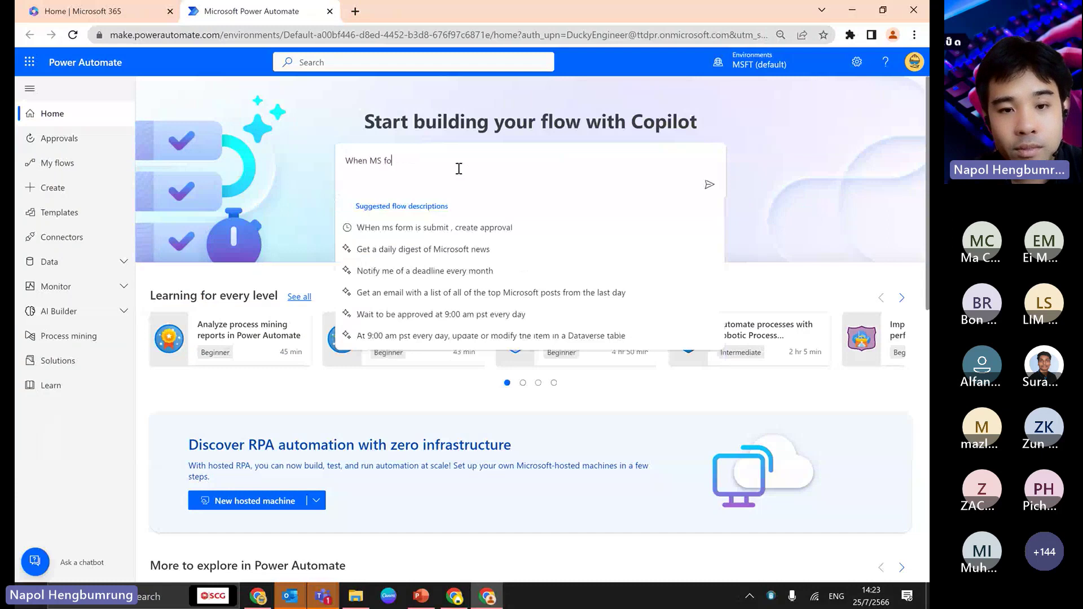
pyautogui.write('rm is submit')
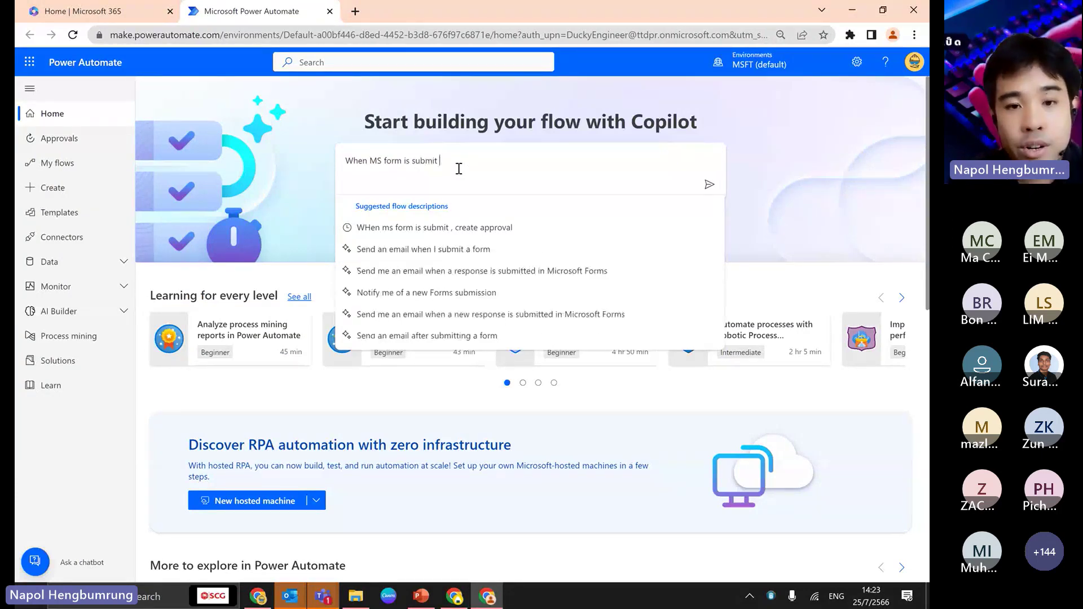
pyautogui.write(' , create approvba')
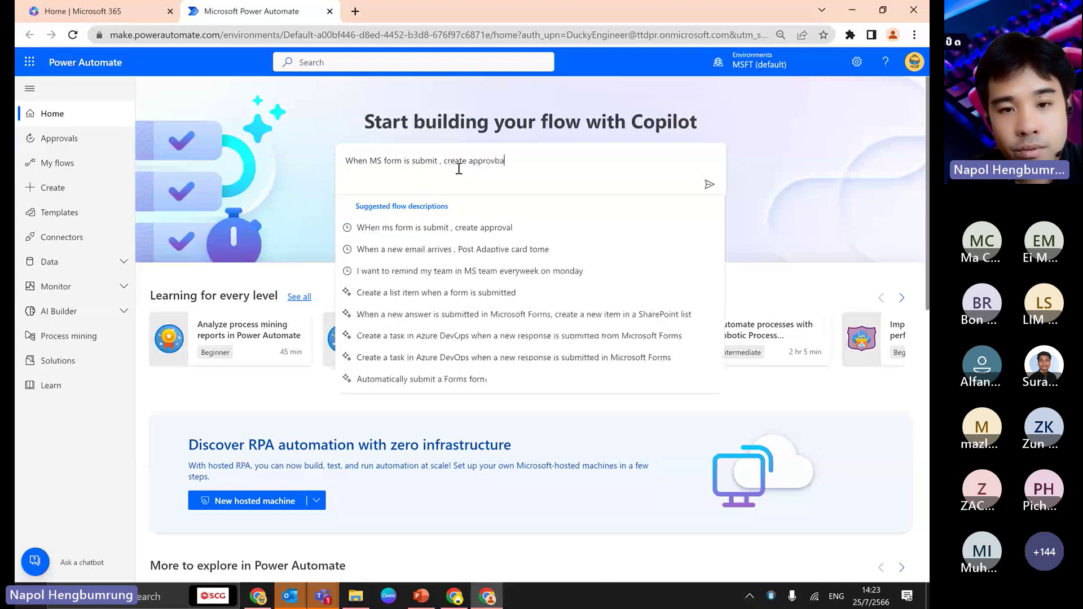
pyautogui.press('BackSpace')
pyautogui.press('BackSpace')
pyautogui.write('al to my ma')
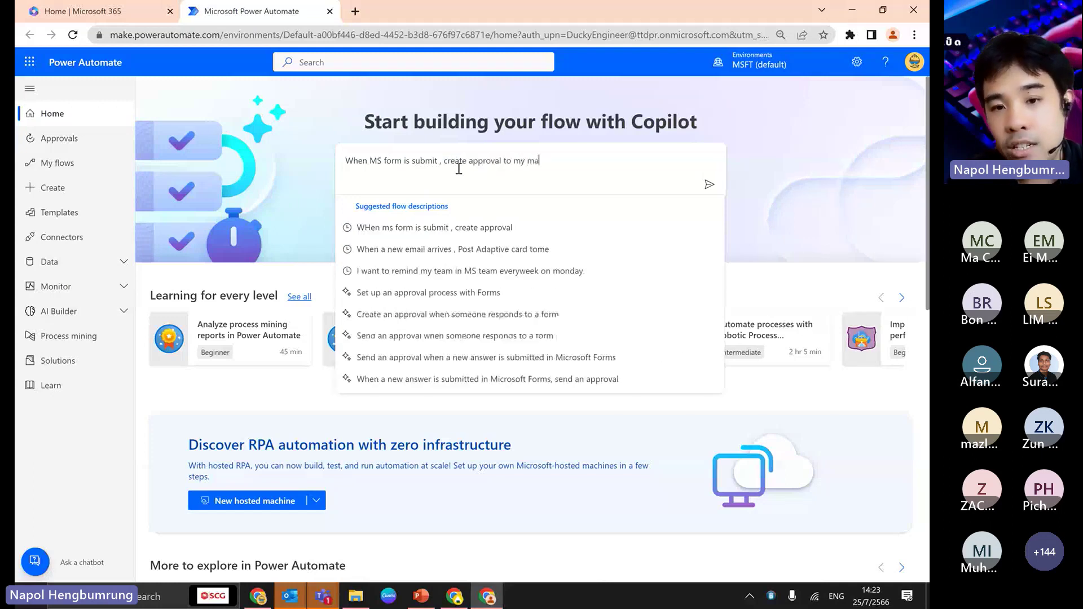
pyautogui.write('nager')
pyautogui.click(710, 185)
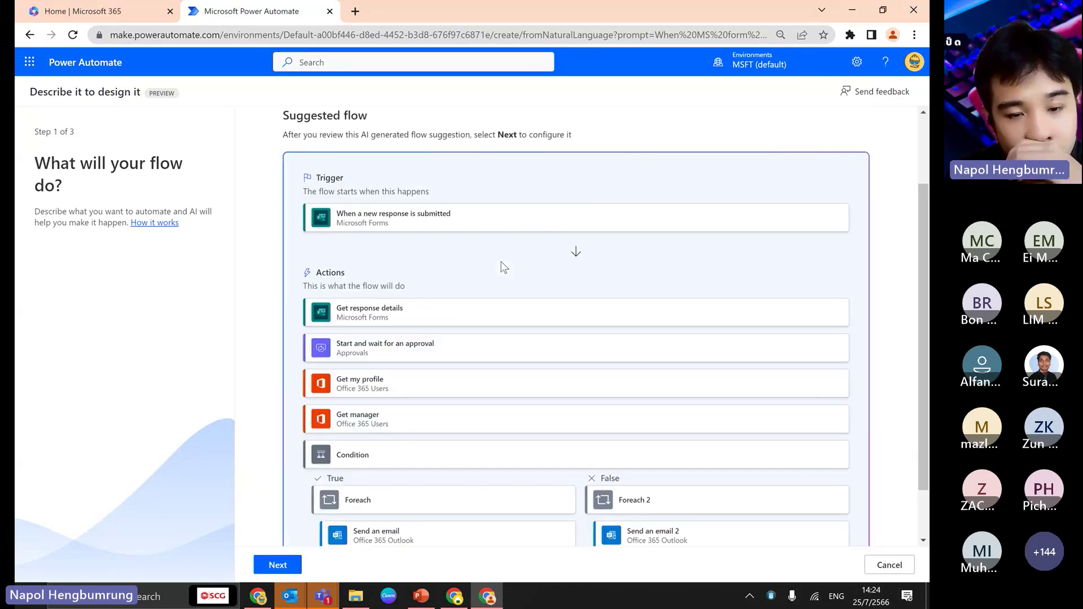
# - Review the Copilot-suggested form-approval flow and accept it to reach the connections check
pyautogui.scroll(-1, 449, 406)
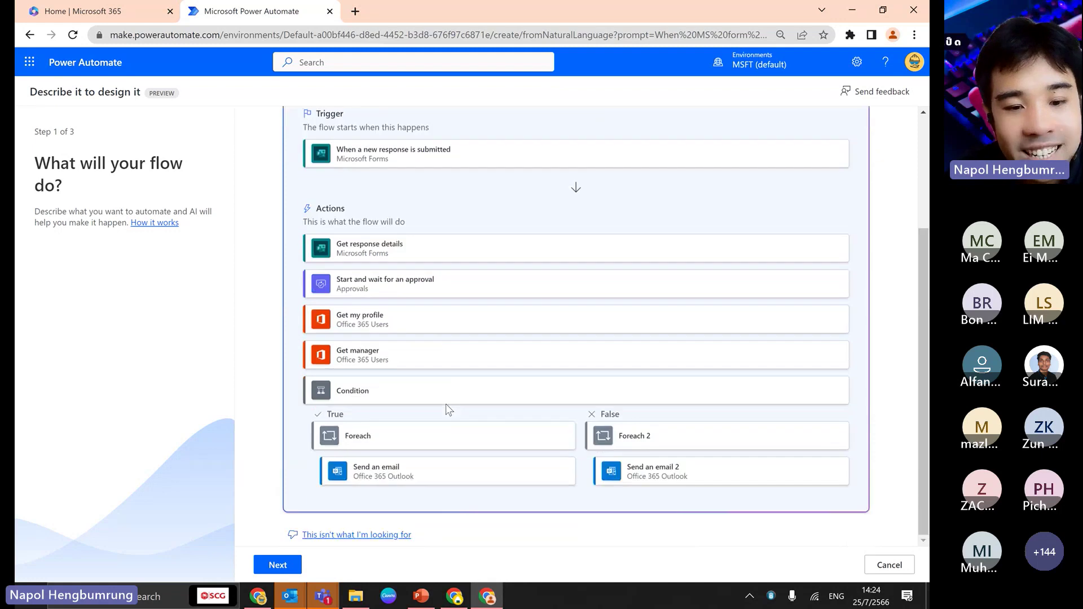
pyautogui.scroll(4, 360, 342)
pyautogui.scroll(-3, 374, 314)
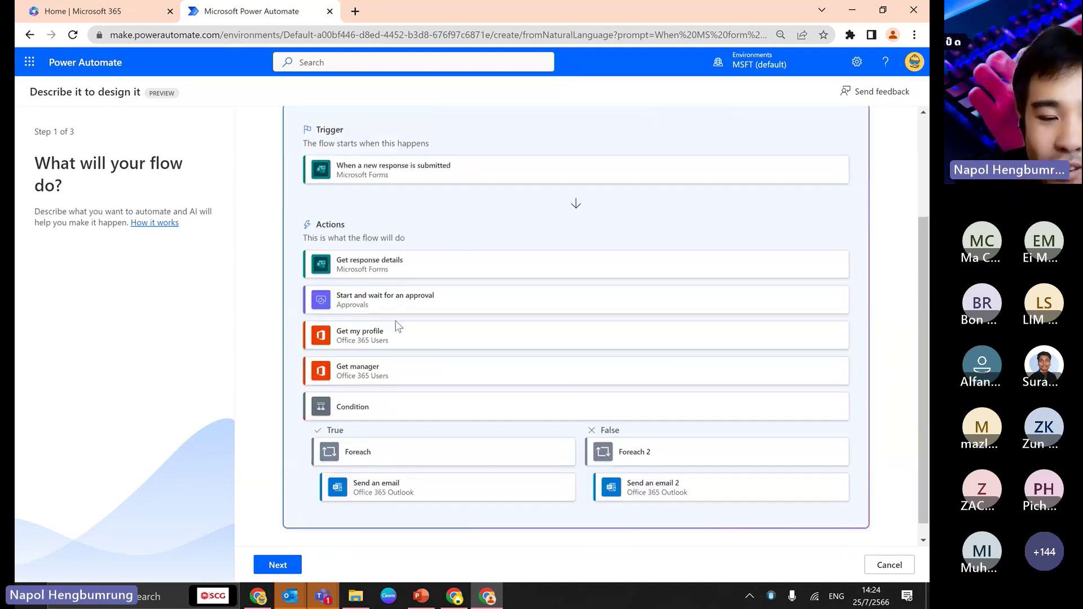
pyautogui.scroll(-1, 366, 339)
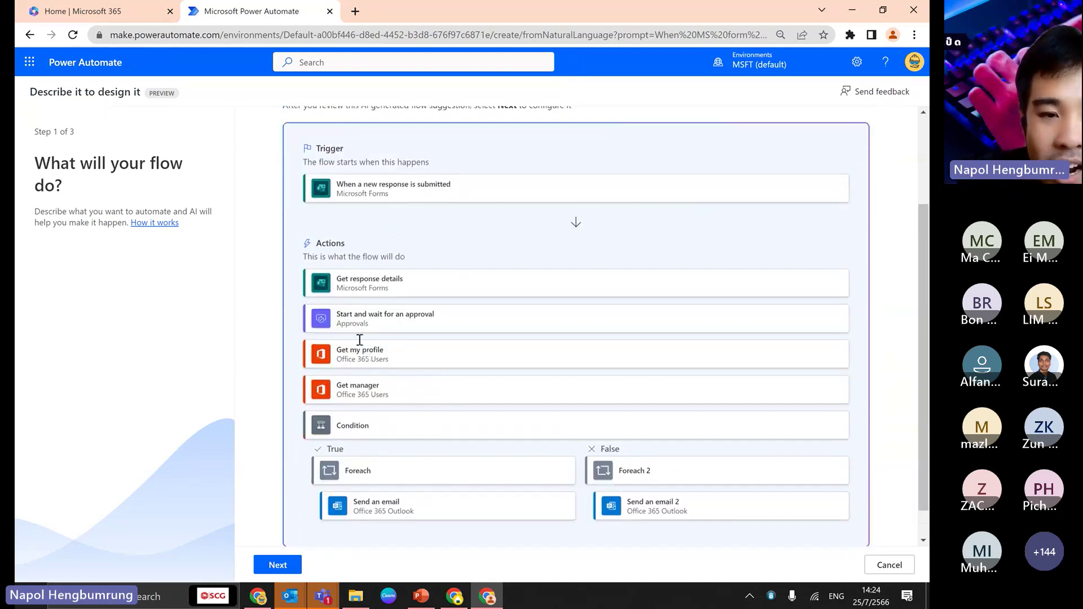
pyautogui.click(277, 565)
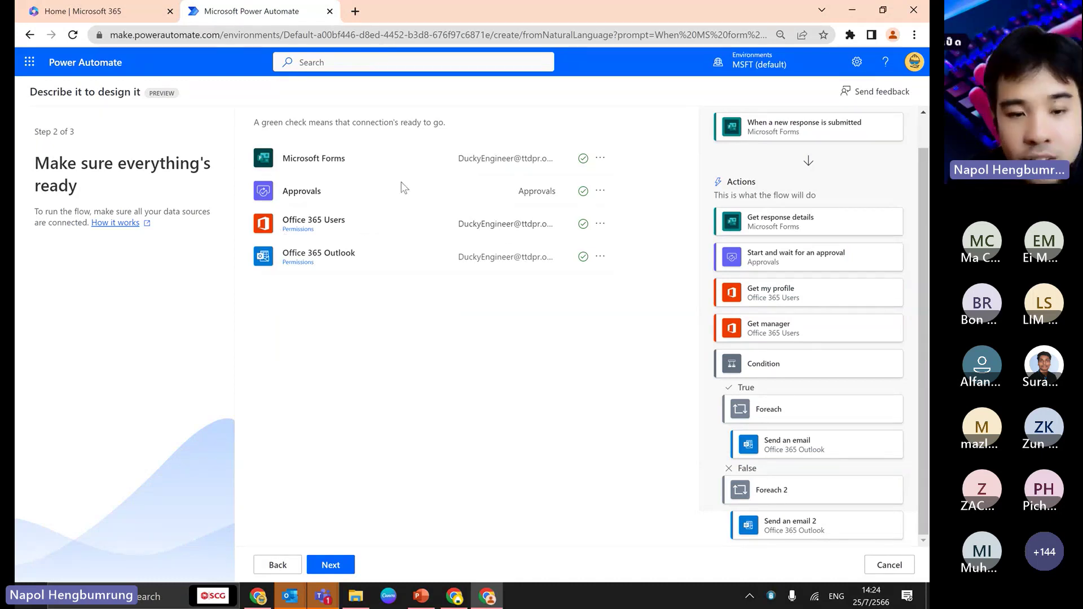
# - Confirm the connections and set both form steps' Form Id to Invoice OCR Test
pyautogui.click(330, 566)
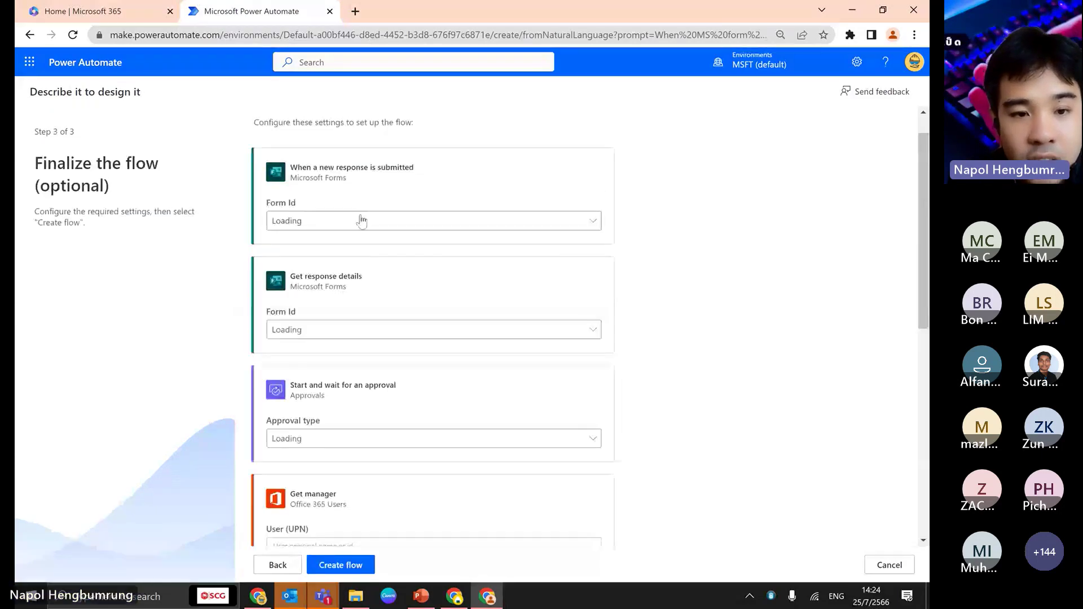
pyautogui.click(364, 223)
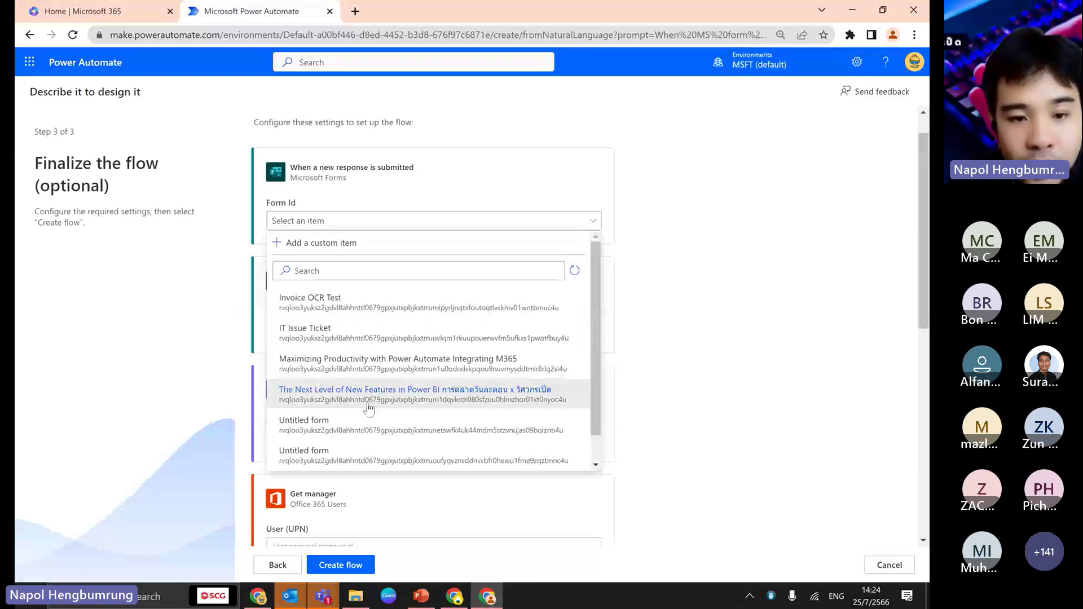
pyautogui.click(310, 302)
pyautogui.click(339, 329)
pyautogui.click(327, 279)
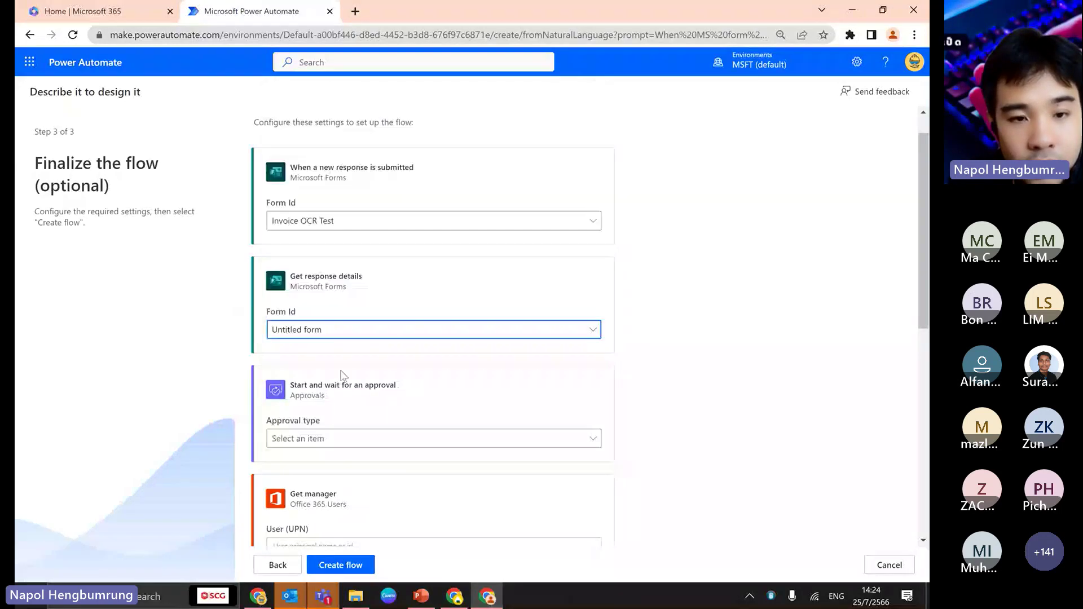
pyautogui.scroll(-3, 342, 375)
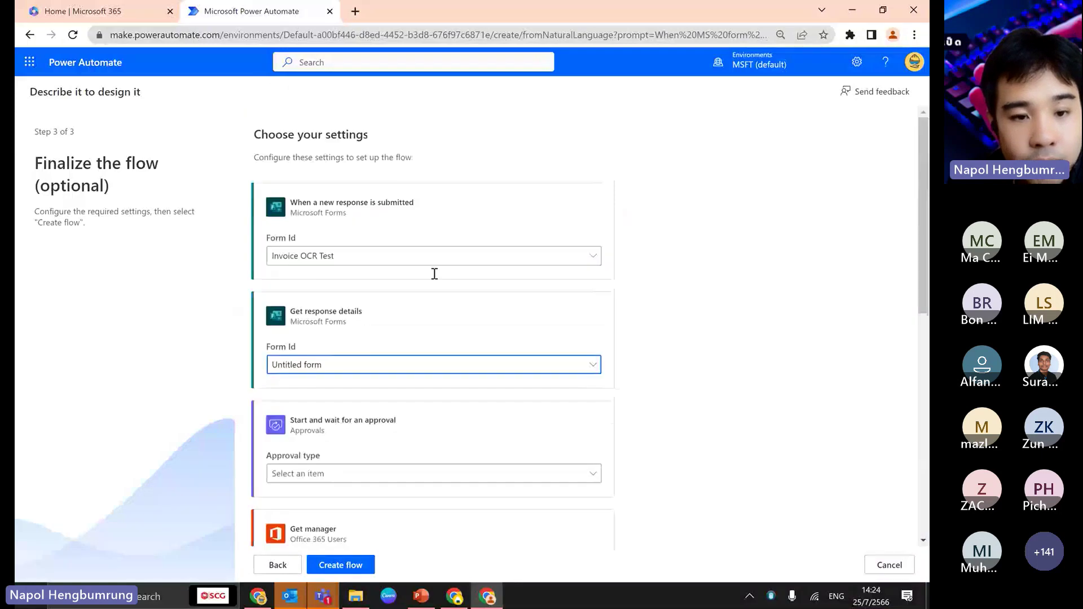
pyautogui.scroll(-2, 316, 387)
# - Set the approval type to Approve/Reject - Everyone must approve and create the flow
pyautogui.click(334, 346)
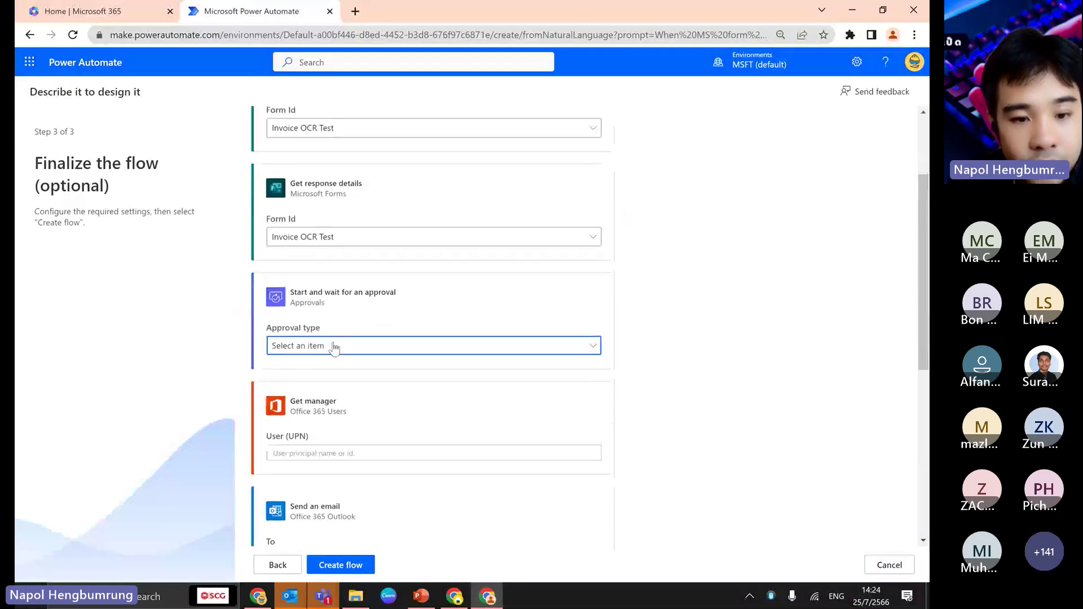
pyautogui.click(319, 367)
pyautogui.scroll(-2, 315, 395)
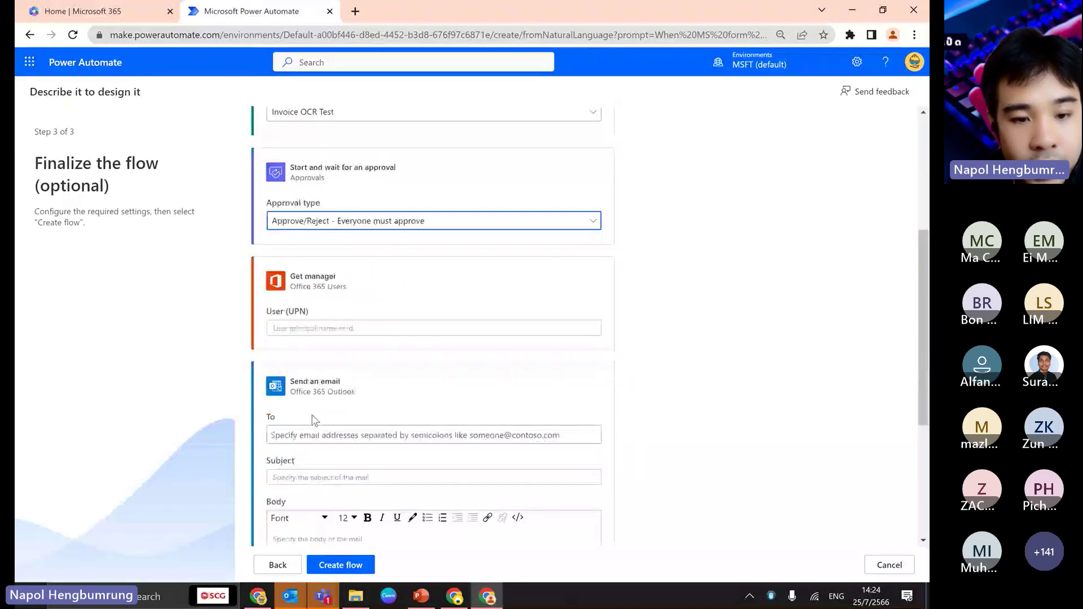
pyautogui.click(335, 329)
pyautogui.scroll(-3, 812, 338)
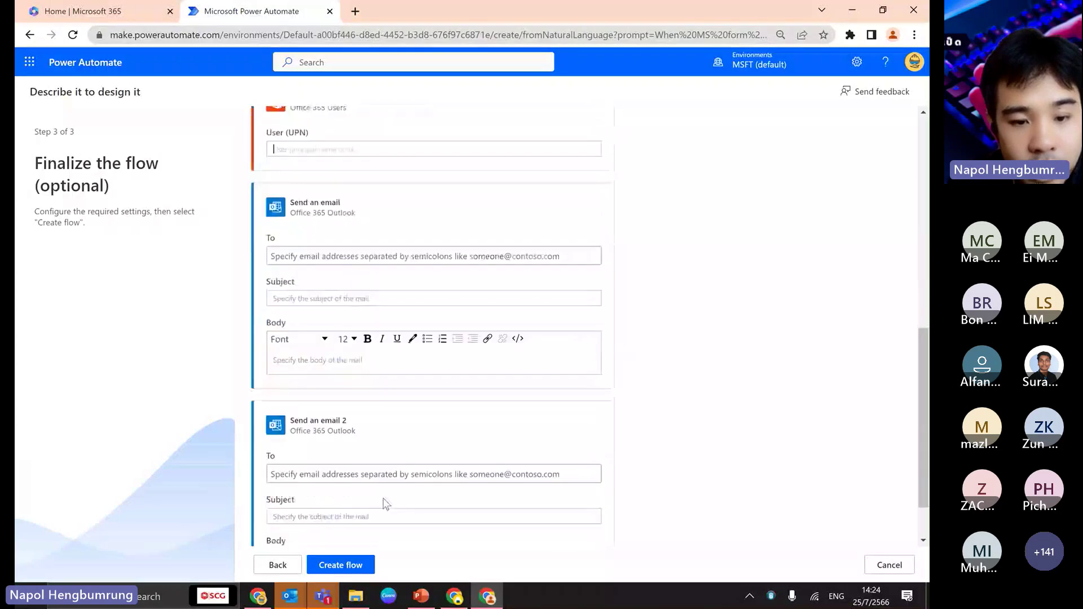
pyautogui.click(345, 564)
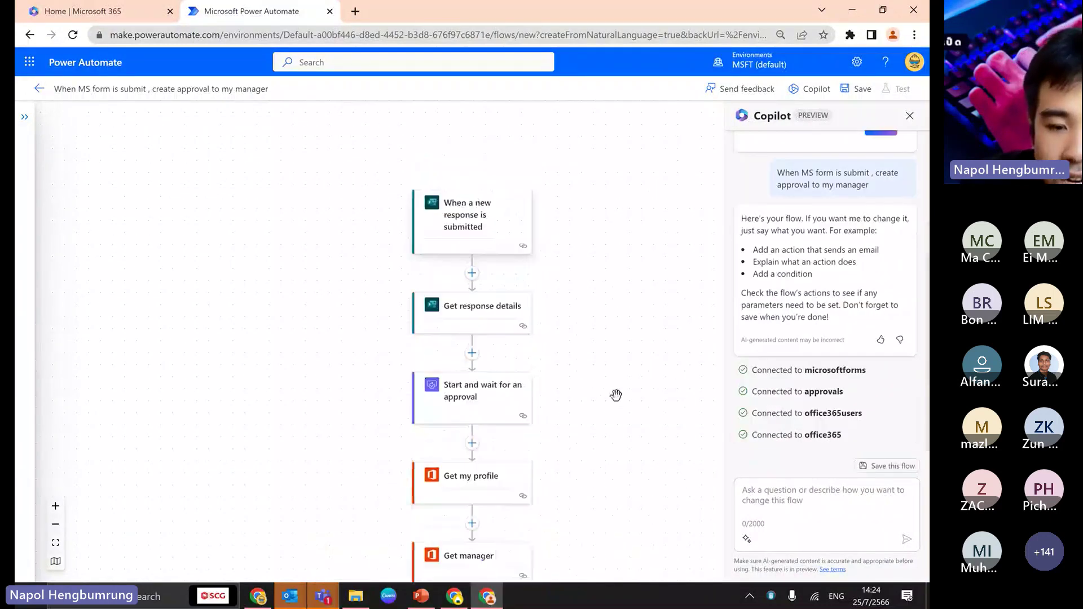
# - Inspect the settings of the Send an email, Get manager and Get my profile steps
pyautogui.scroll(-3, 616, 394)
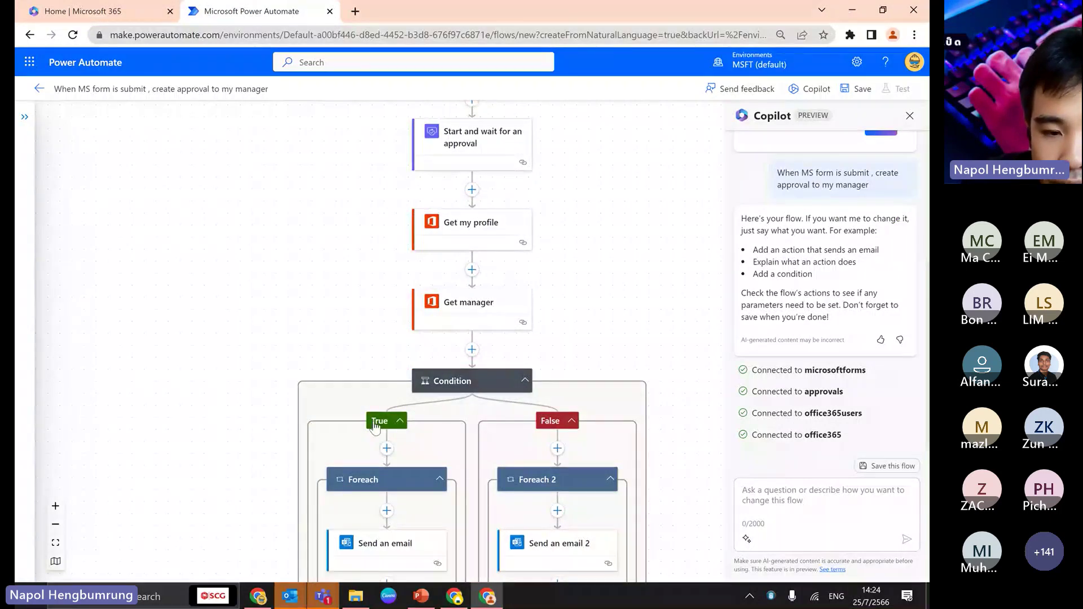
pyautogui.scroll(-2, 374, 427)
pyautogui.click(385, 441)
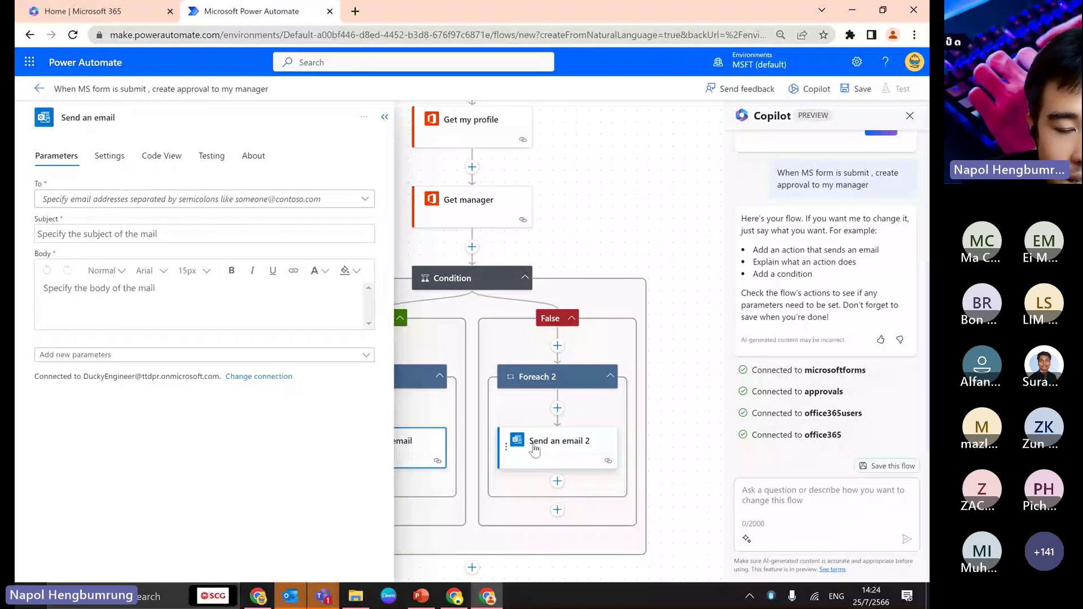
pyautogui.click(534, 450)
pyautogui.click(462, 204)
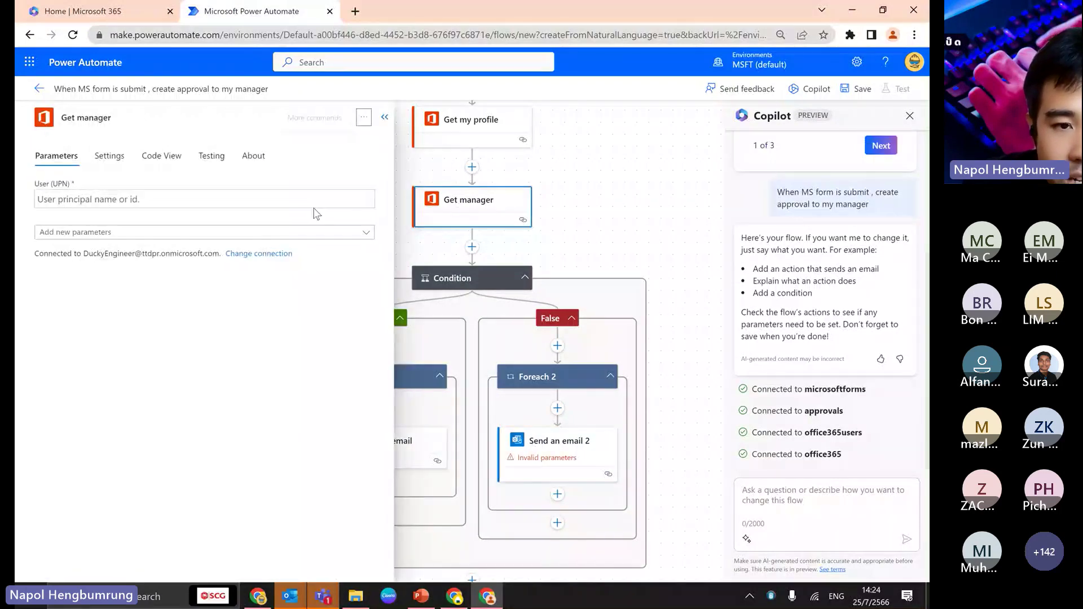
pyautogui.scroll(3, 451, 248)
pyautogui.click(454, 254)
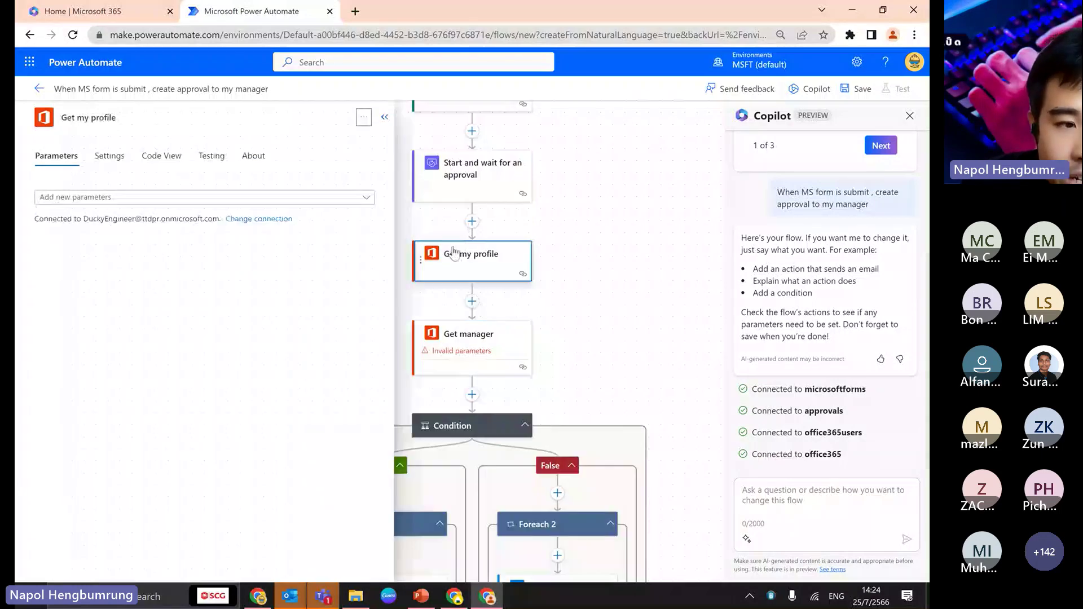
pyautogui.click(460, 336)
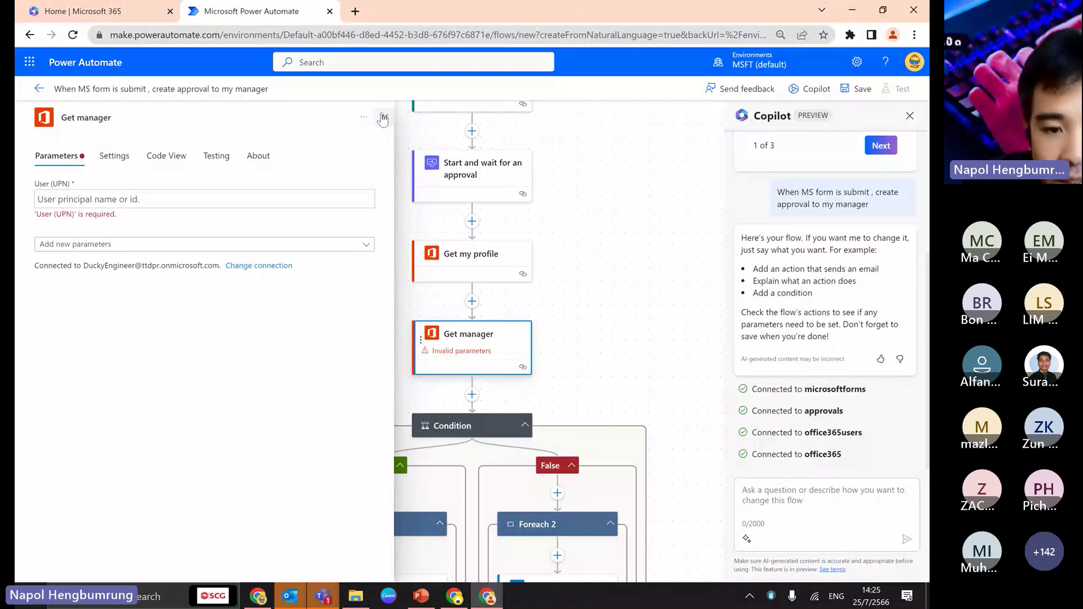
# - Drag the 'Start and wait for an approval' step below Get manager
pyautogui.scroll(3, 488, 340)
pyautogui.click(488, 341)
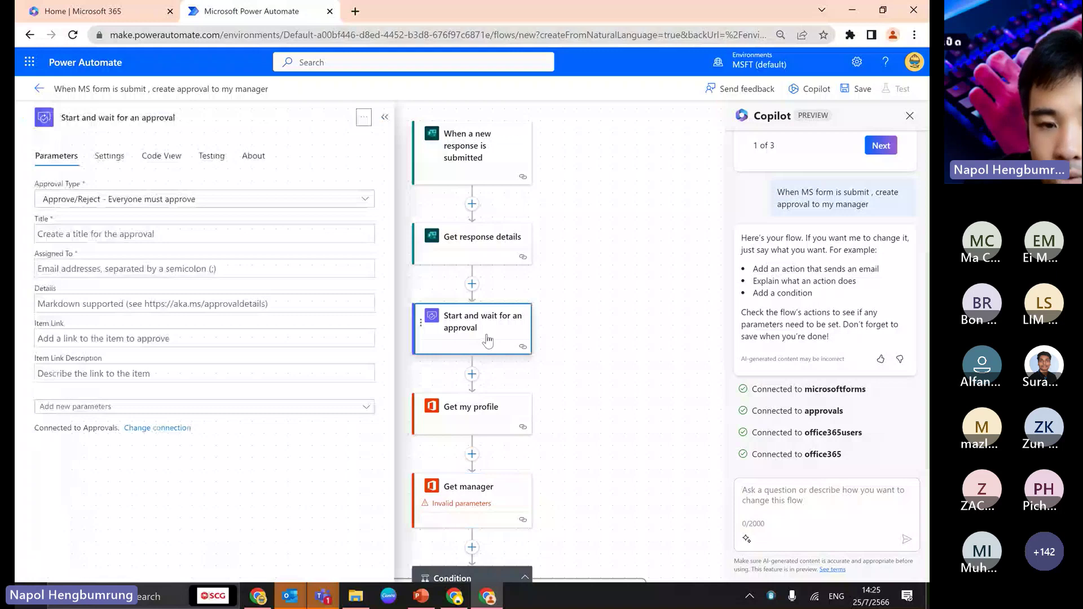
pyautogui.moveTo(488, 339); pyautogui.dragTo(504, 450)
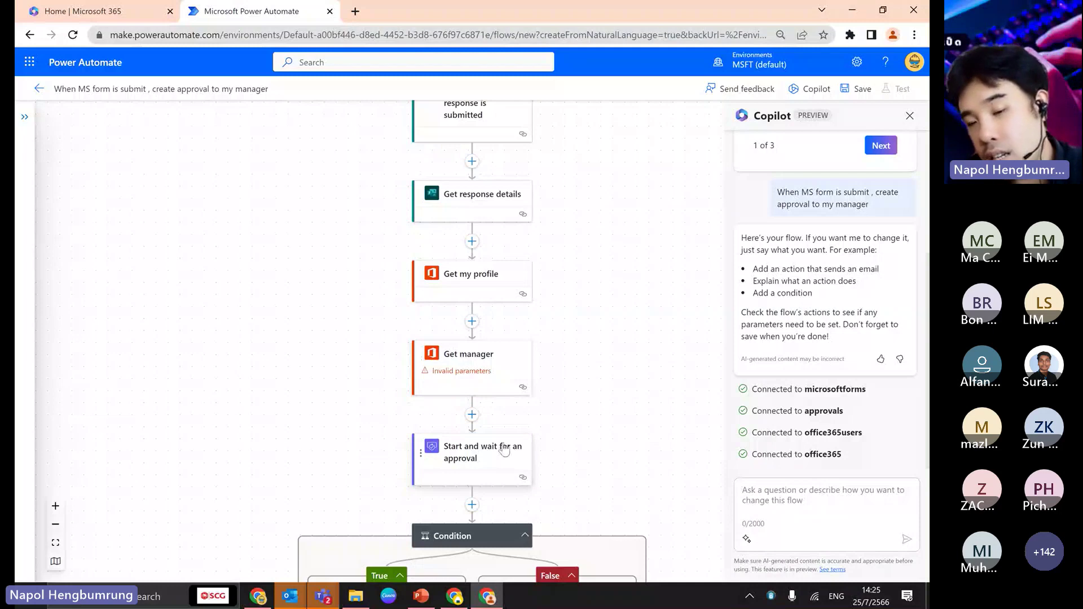
# - Ask Copilot 'Please describe this flow.' to get a summary of the flow's steps
pyautogui.click(808, 503)
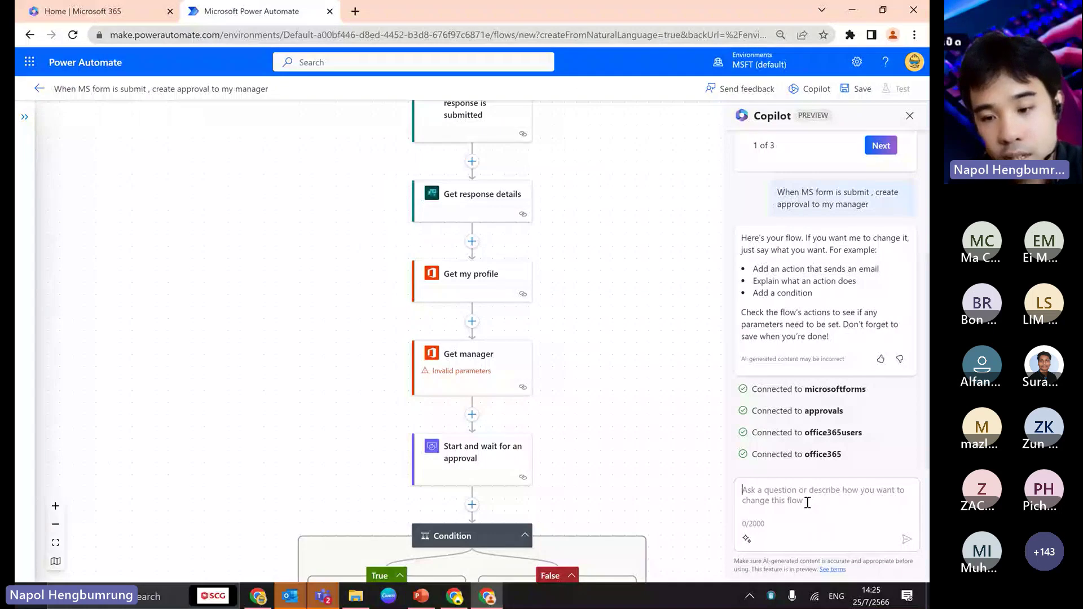
pyautogui.write('Please desb')
pyautogui.press('BackSpace')
pyautogui.write('cribe this')
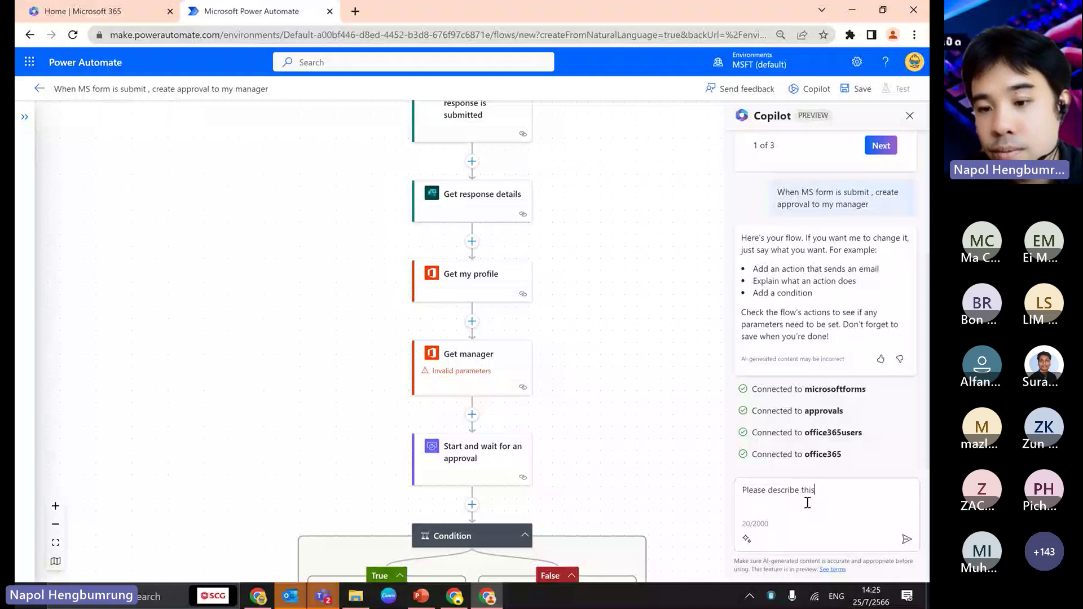
pyautogui.write(' flow.')
pyautogui.press('Return')
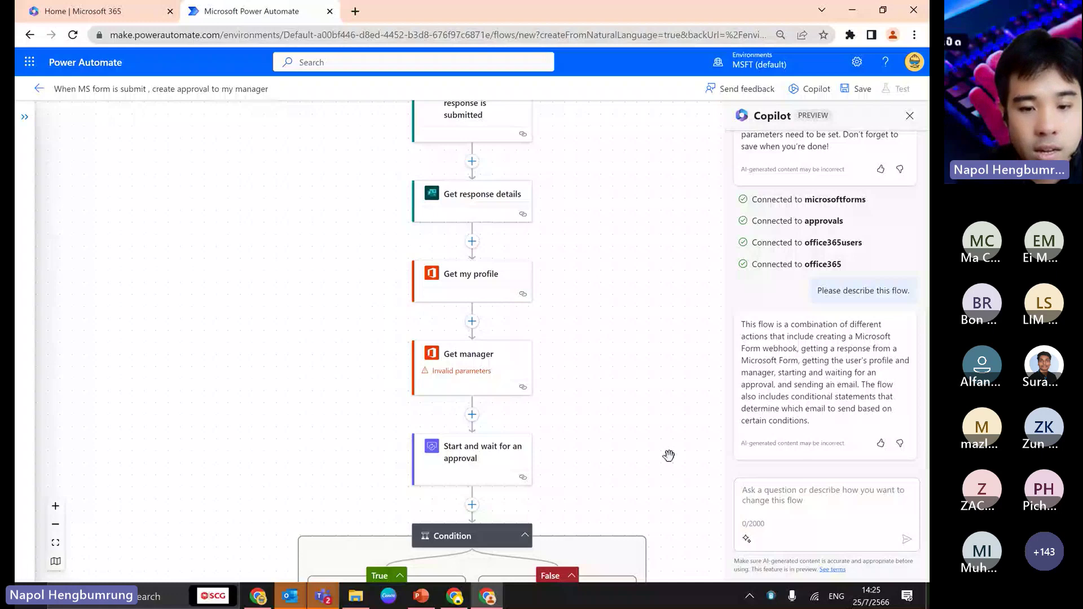
# - Send Copilot the request 'after approval , record ms form data to sharepoint list', then switch browser windows
pyautogui.click(791, 494)
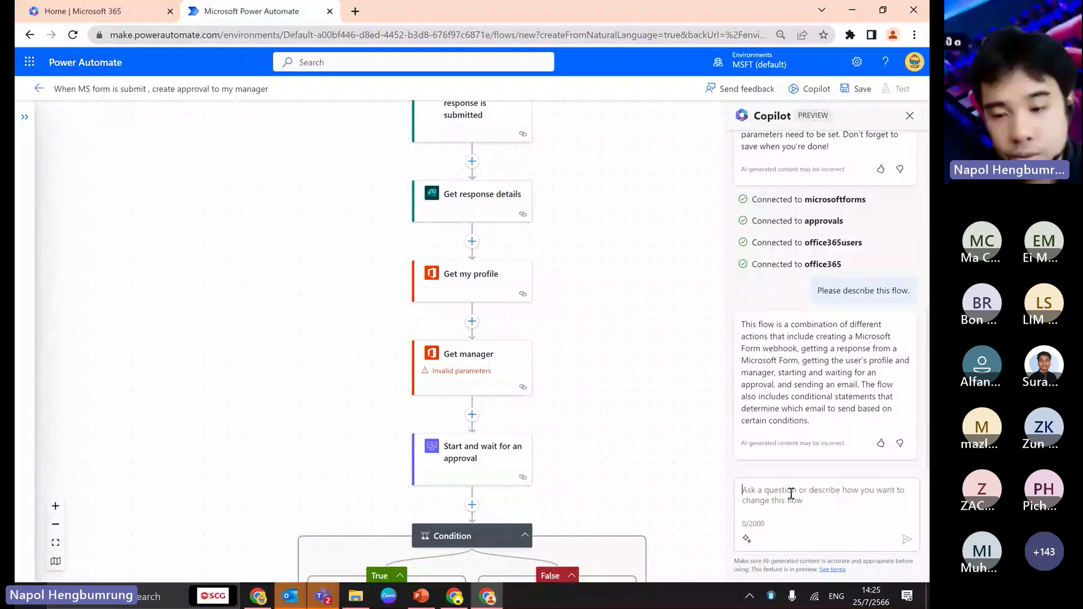
pyautogui.write('after ap')
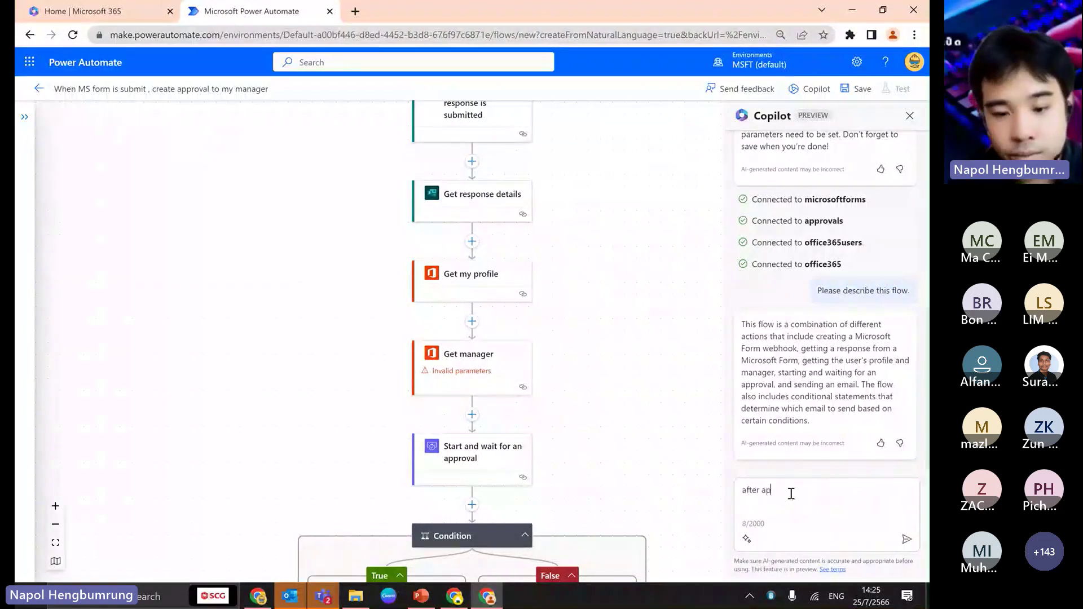
pyautogui.write('prov')
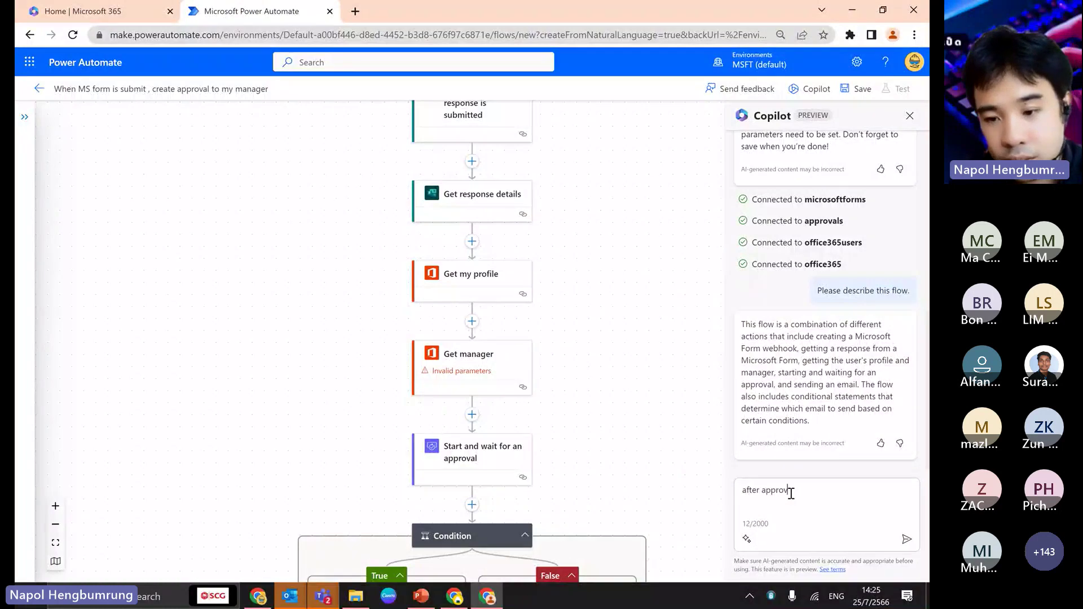
pyautogui.write('al , record ')
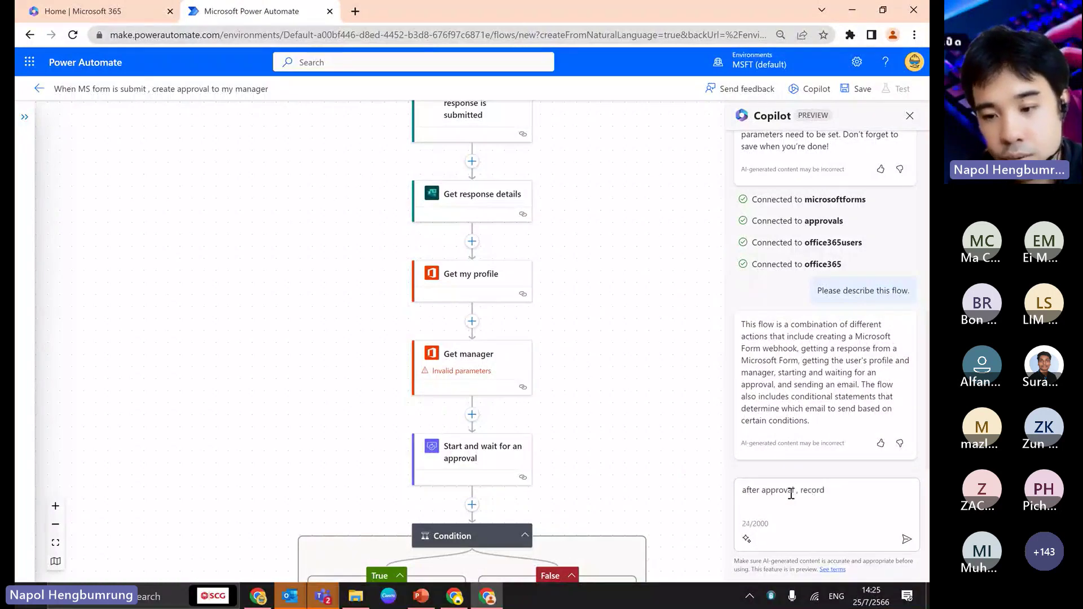
pyautogui.write('ms from')
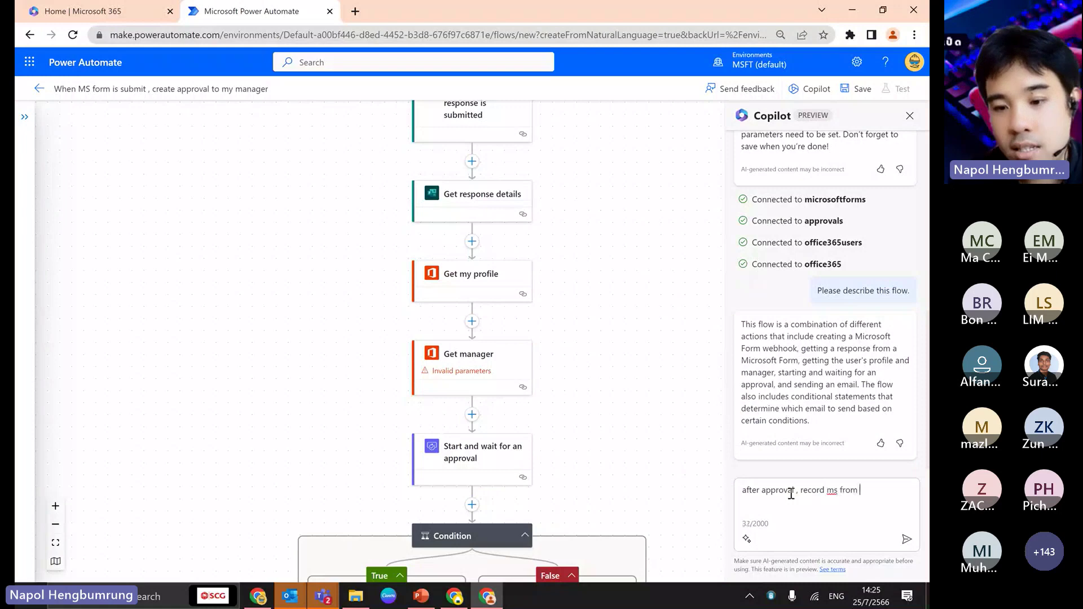
pyautogui.press('BackSpace')
pyautogui.press('BackSpace')
pyautogui.press('BackSpace')
pyautogui.press('BackSpace')
pyautogui.write('orm data to sharepoi')
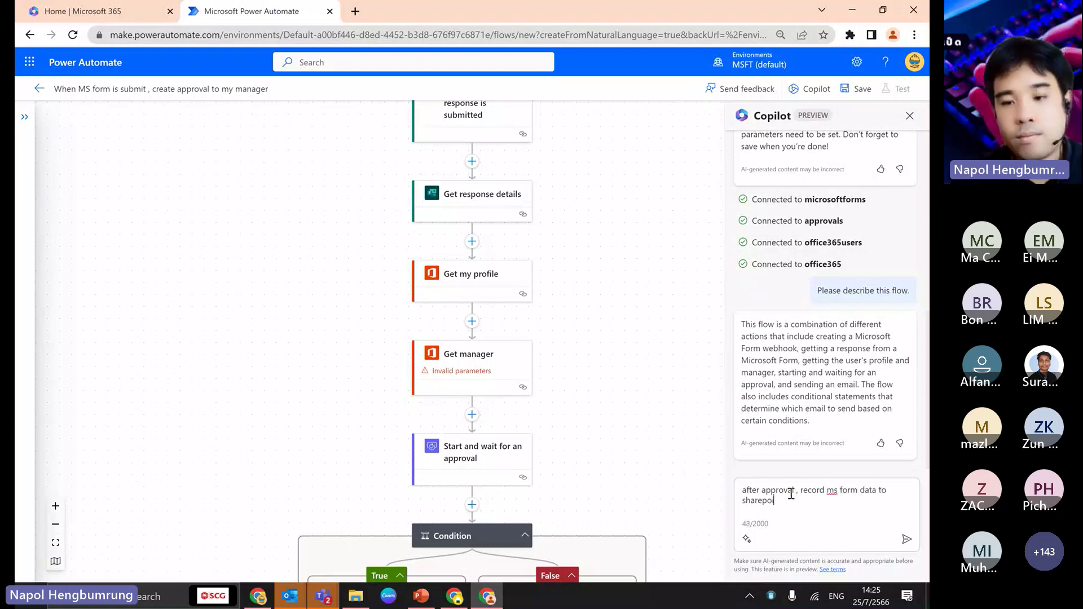
pyautogui.write('nt list')
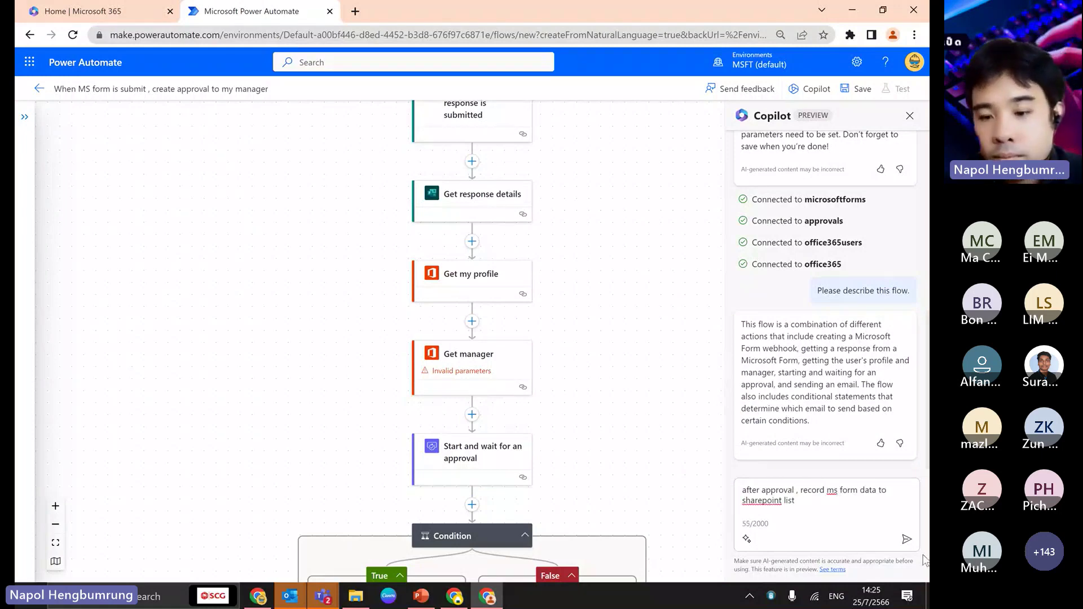
pyautogui.click(901, 542)
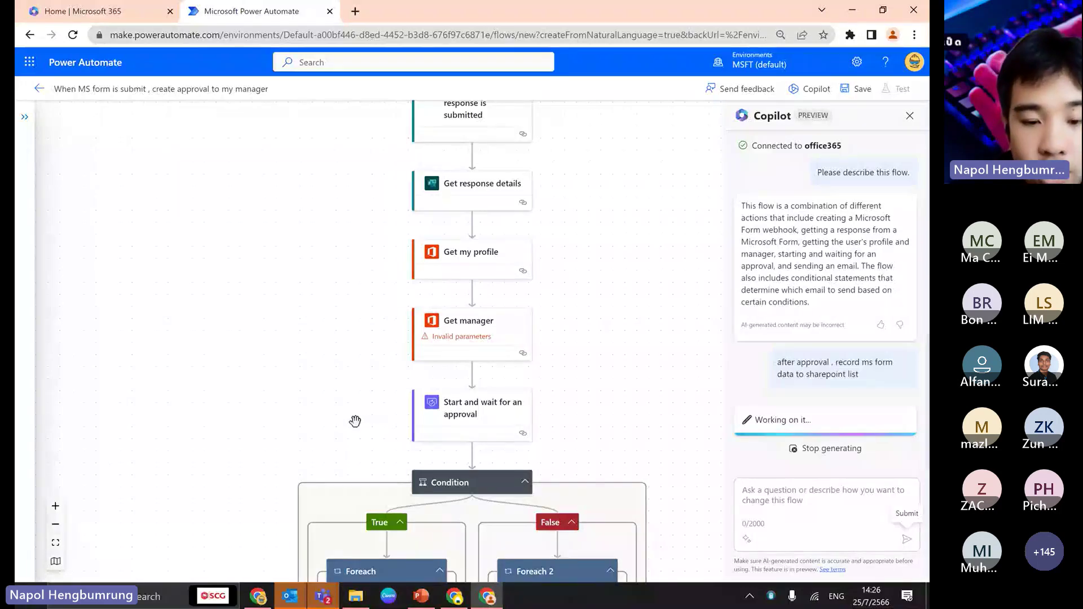
pyautogui.click(452, 599)
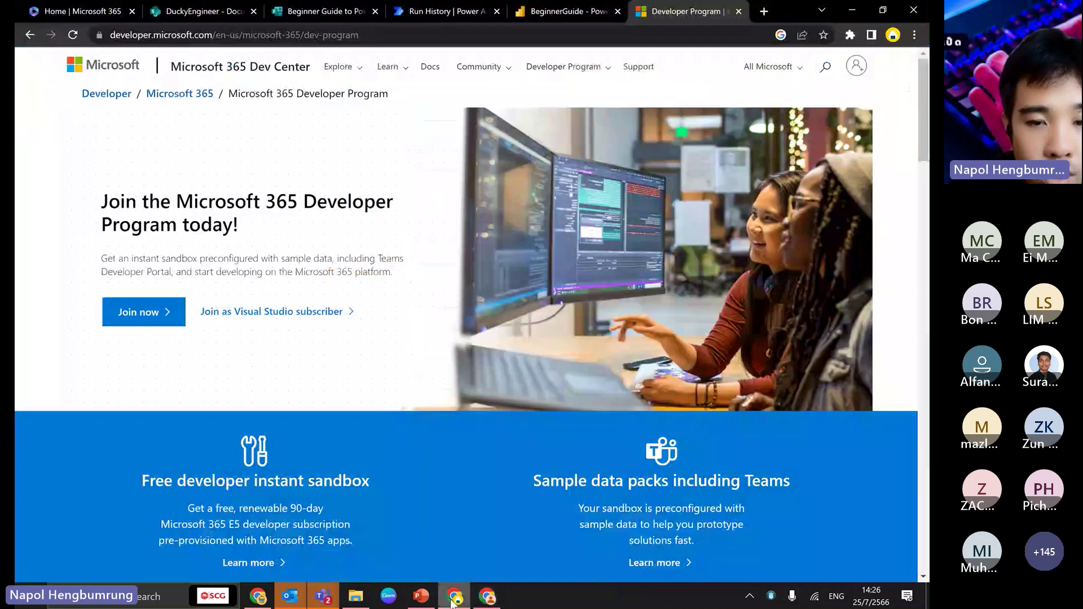
# - Look at the other flow's details in Power Automate, then return to the Copilot-edited flow window
pyautogui.click(435, 11)
pyautogui.click(162, 91)
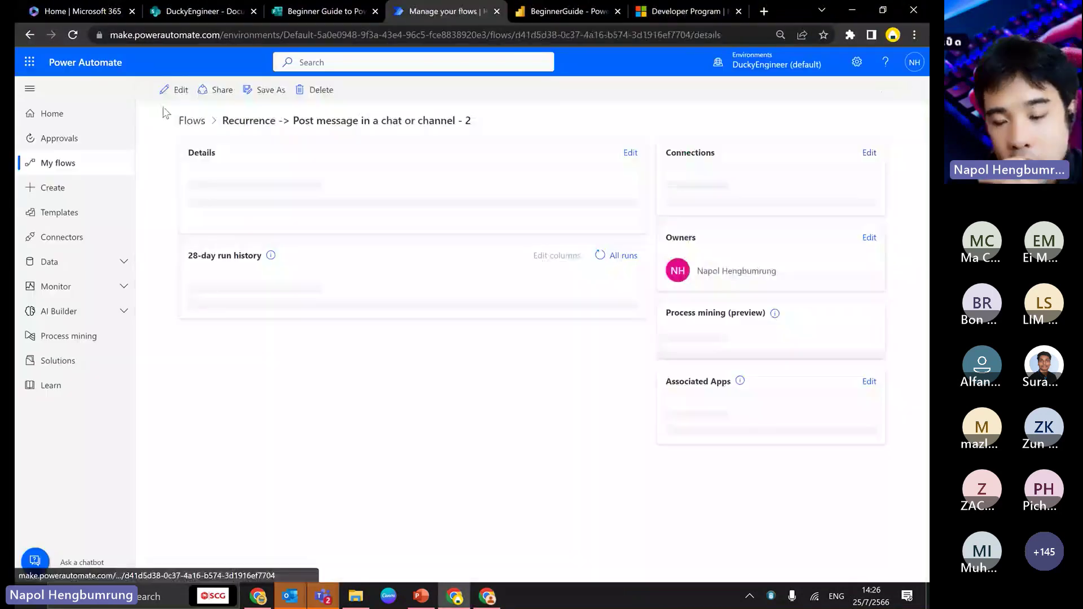
pyautogui.click(176, 90)
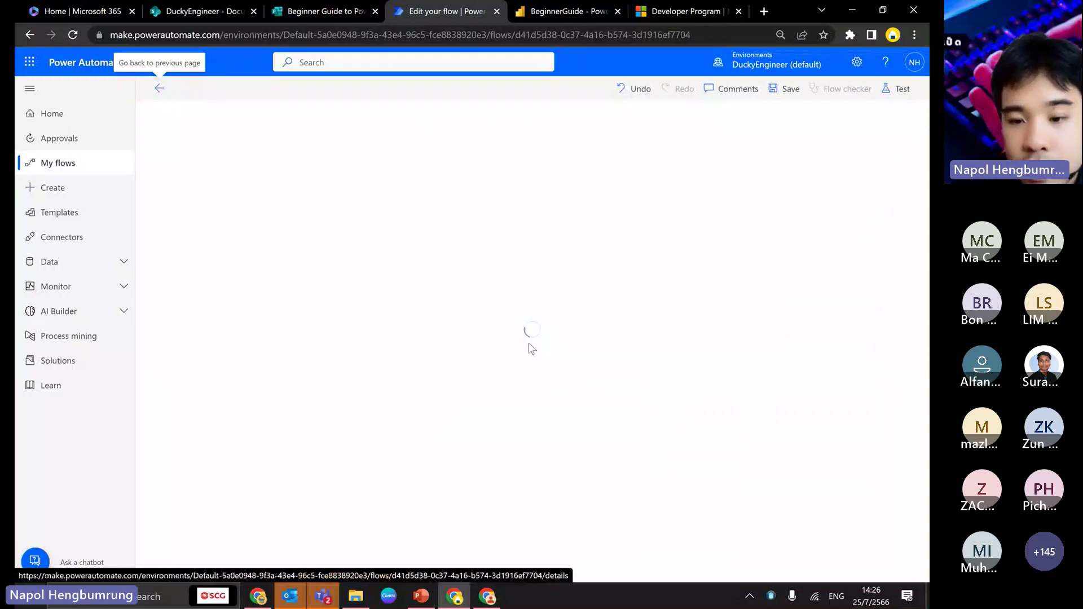
pyautogui.click(489, 595)
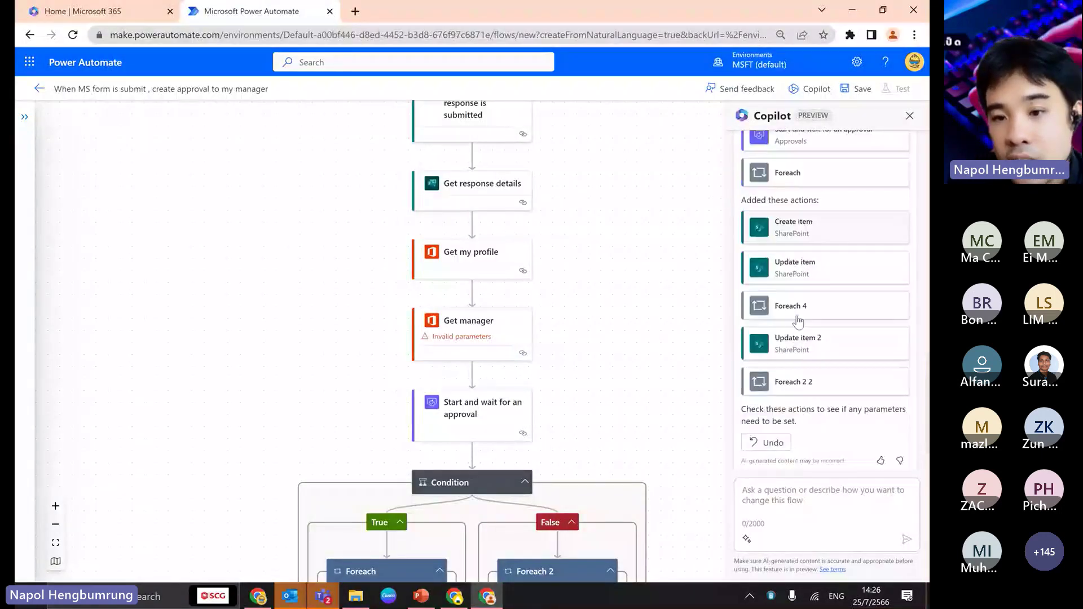
# - Review Copilot's change summary and the canvas showing the new SharePoint Create and Update item steps
pyautogui.scroll(4, 797, 322)
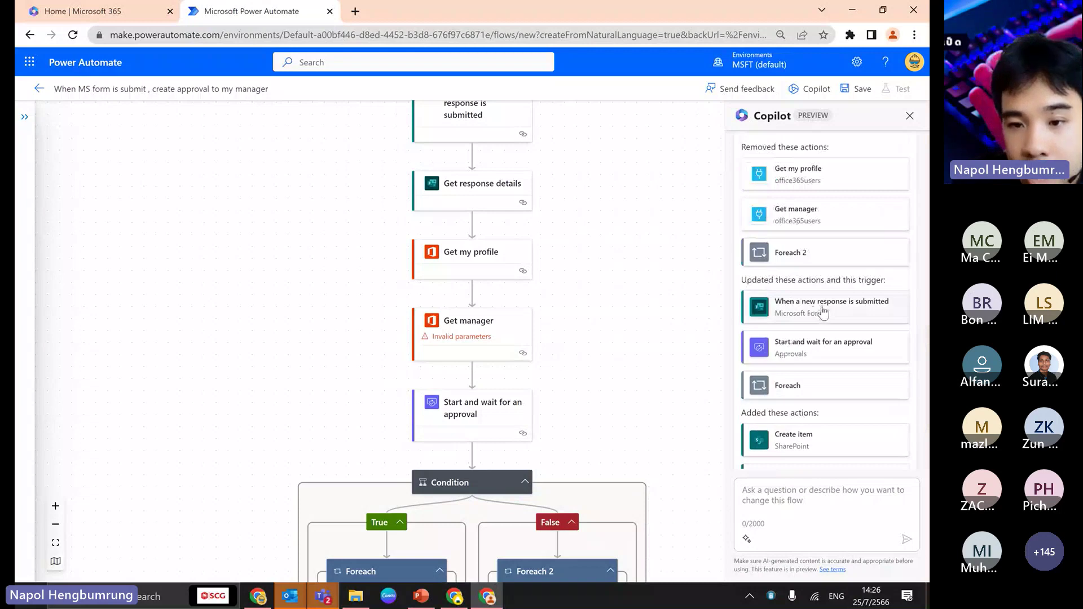
pyautogui.scroll(1, 824, 312)
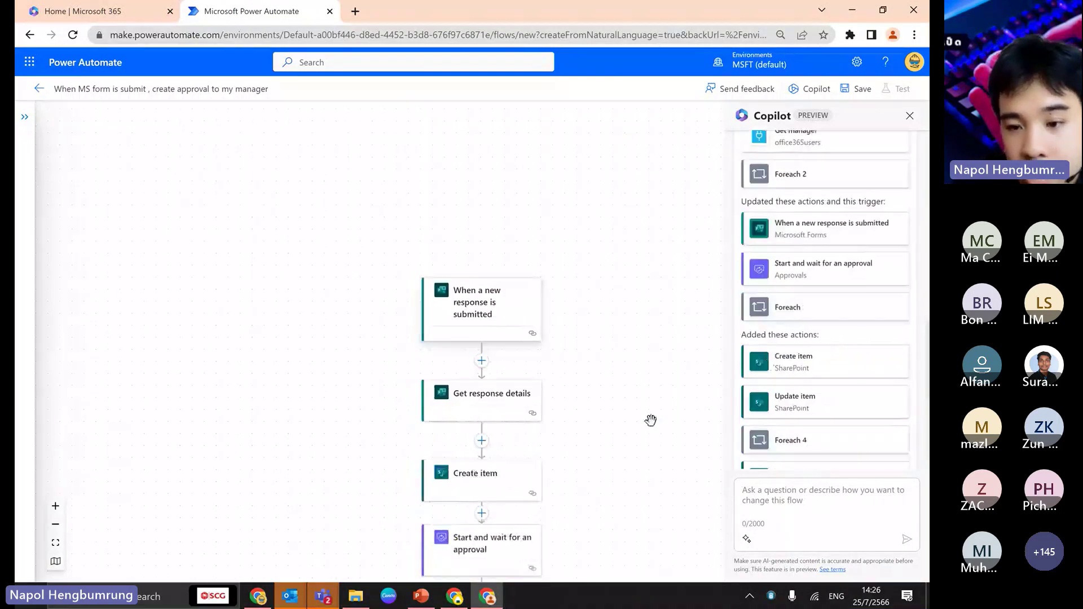
pyautogui.scroll(-2, 651, 420)
pyautogui.scroll(-3, 829, 395)
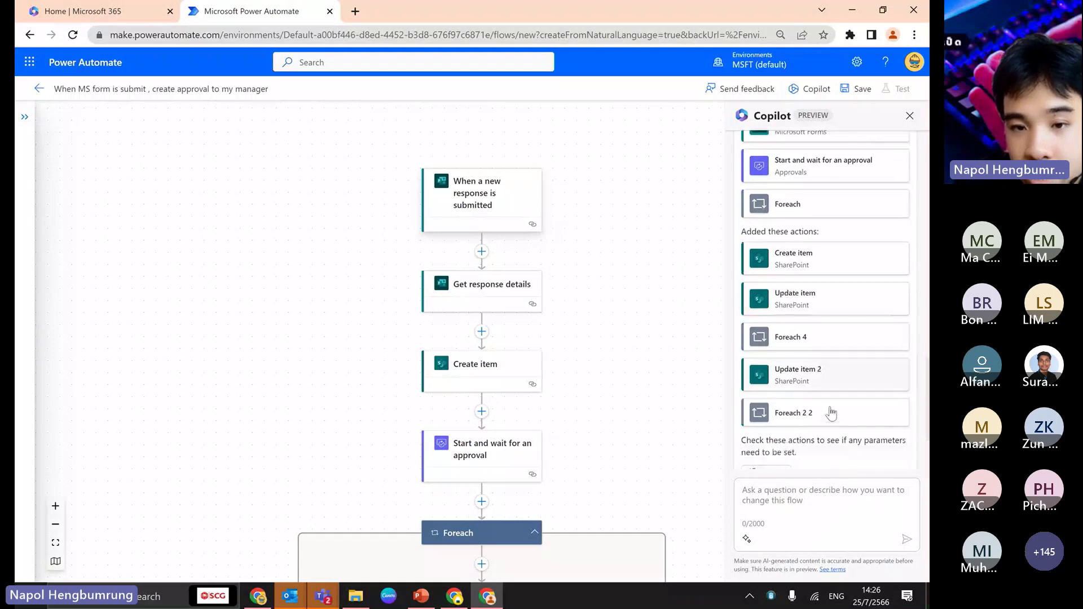
pyautogui.scroll(3, 846, 254)
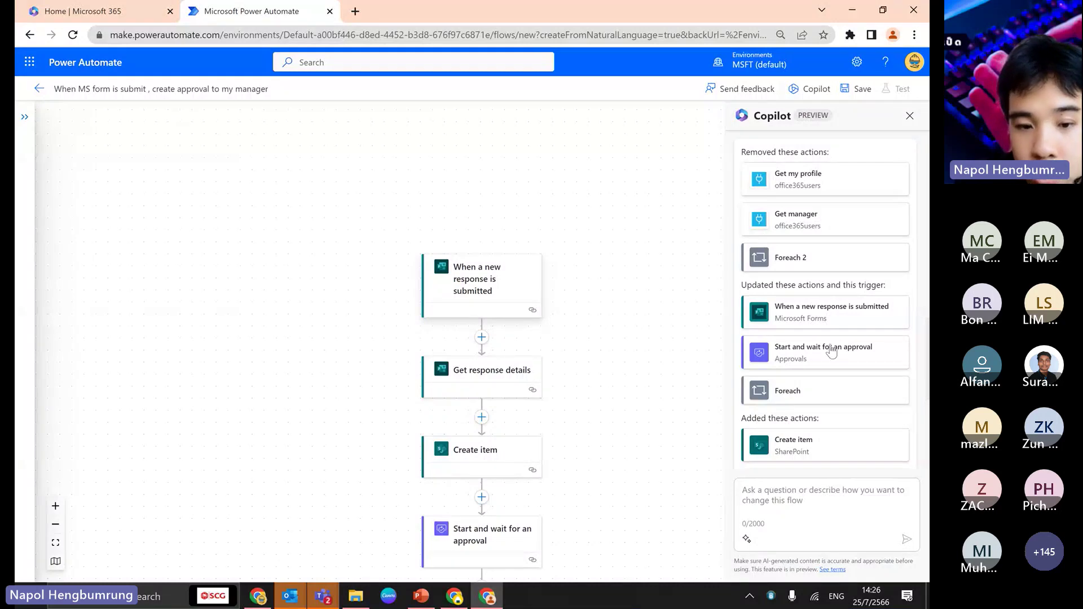
pyautogui.scroll(-2, 831, 352)
pyautogui.scroll(-5, 626, 391)
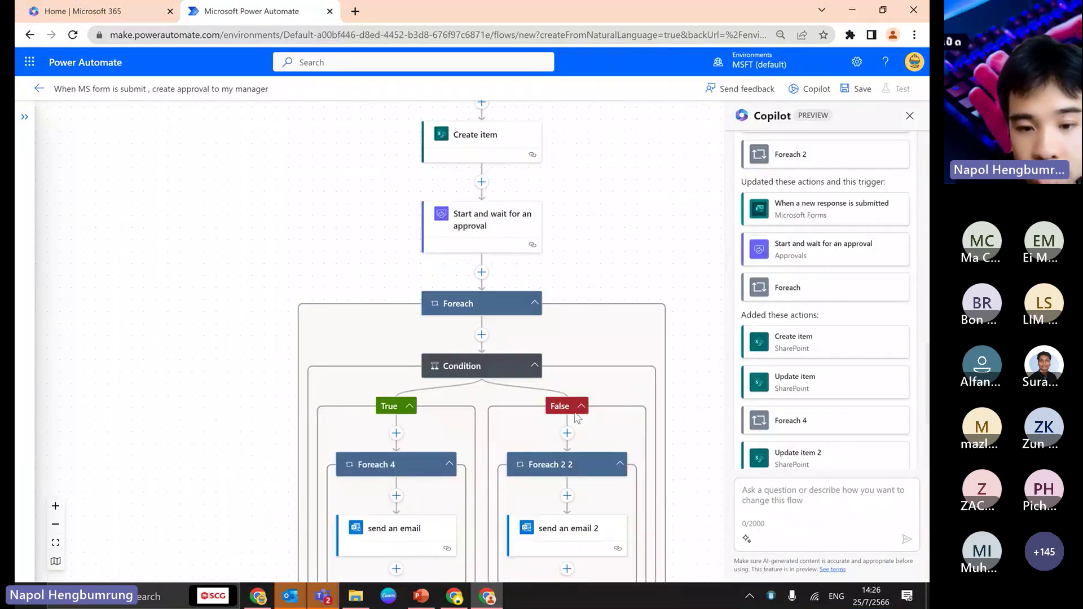
pyautogui.scroll(-4, 694, 430)
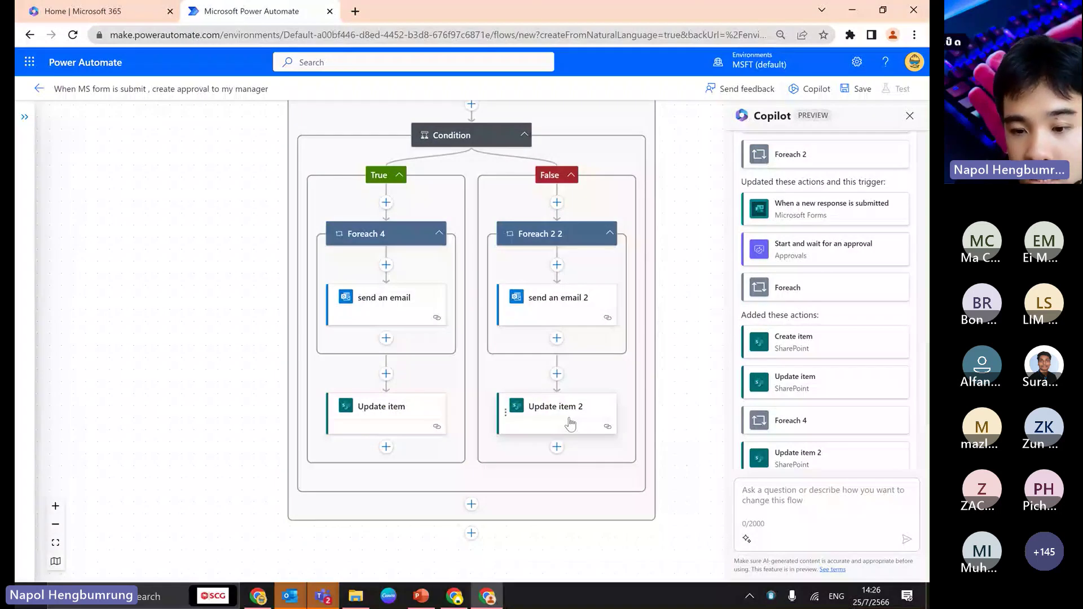
pyautogui.scroll(-3, 830, 395)
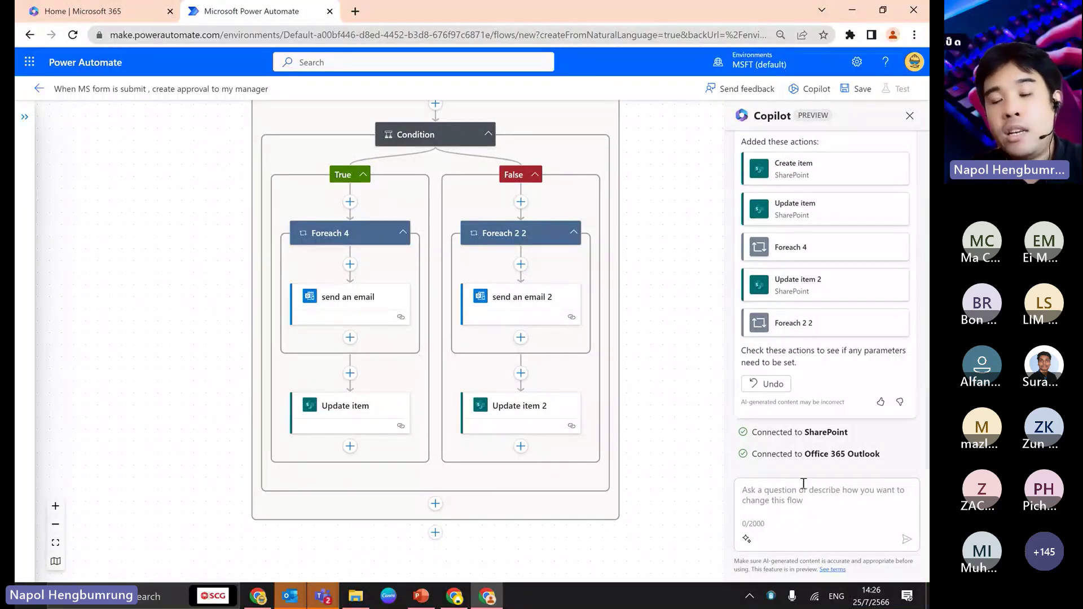
pyautogui.click(762, 493)
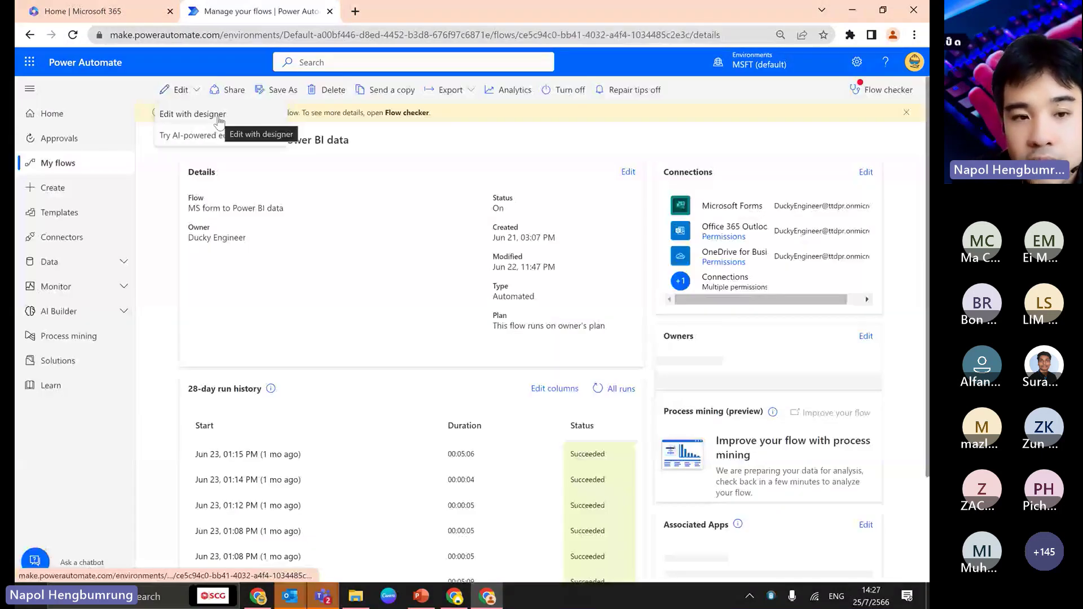
# - Choose 'Edit with designer' to open the MS form to Power BI data flow in the classic designer
pyautogui.click(219, 118)
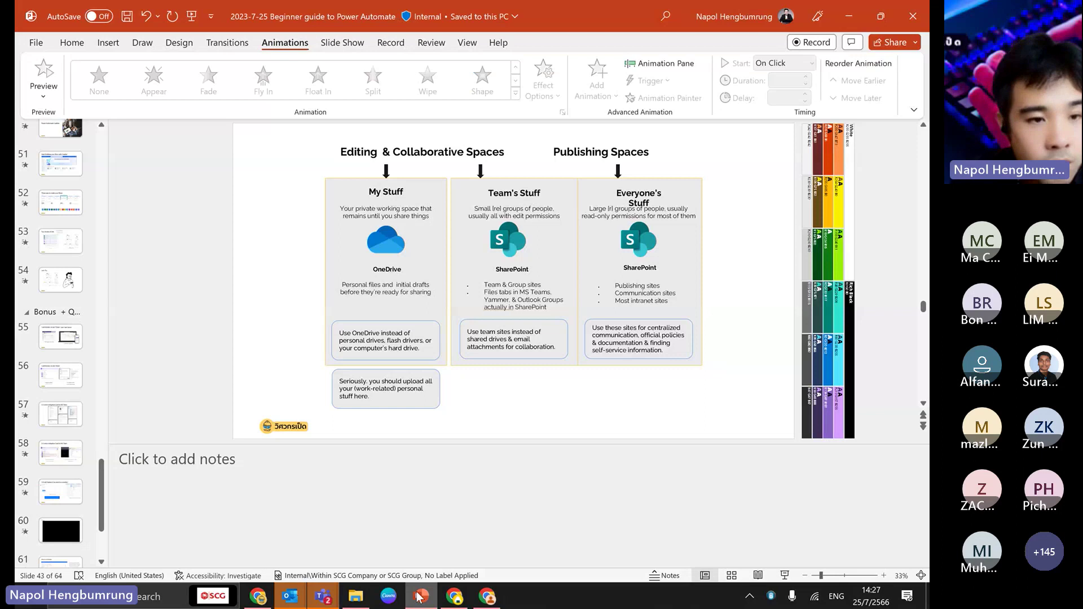
# - Run the slide show from the Two Mode of Edit slide to the approval demo slide, then exit
pyautogui.scroll(-2, 81, 502)
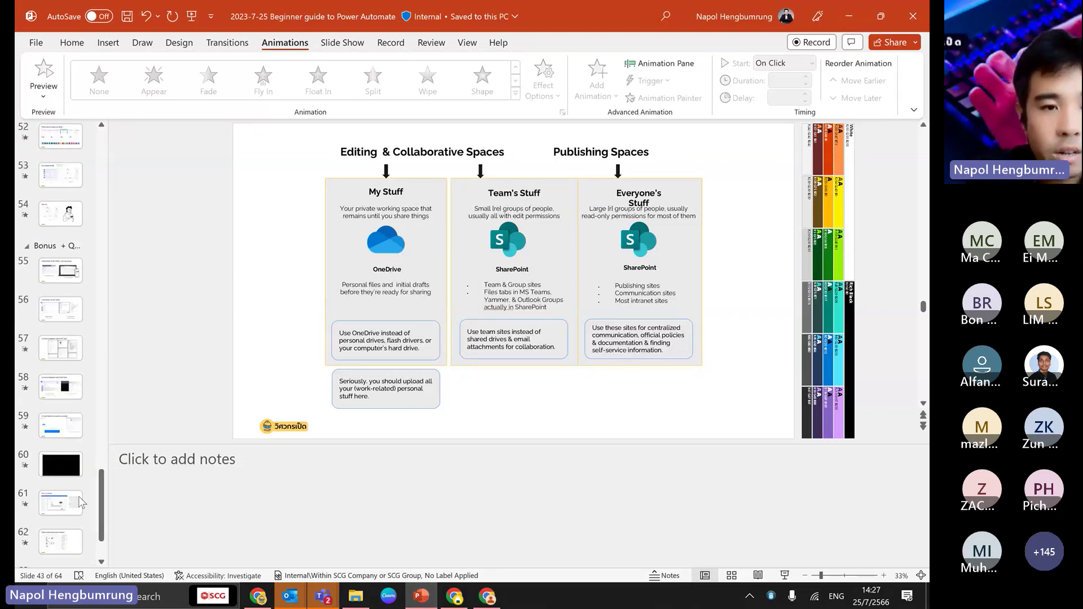
pyautogui.click(61, 502)
pyautogui.hotkey('shift', 'F5')
pyautogui.press('Right')
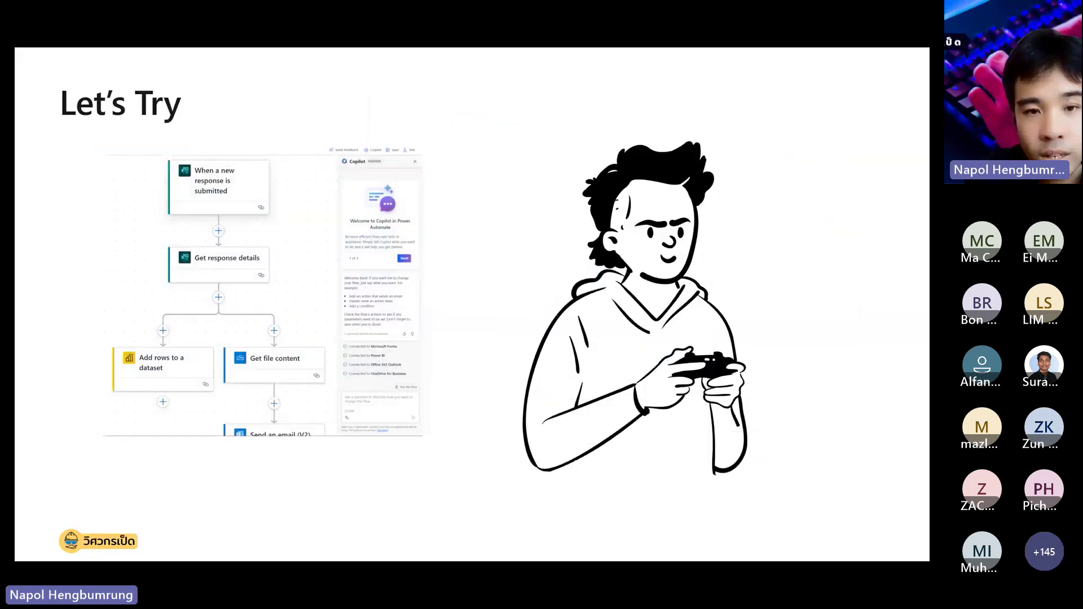
pyautogui.press('Left')
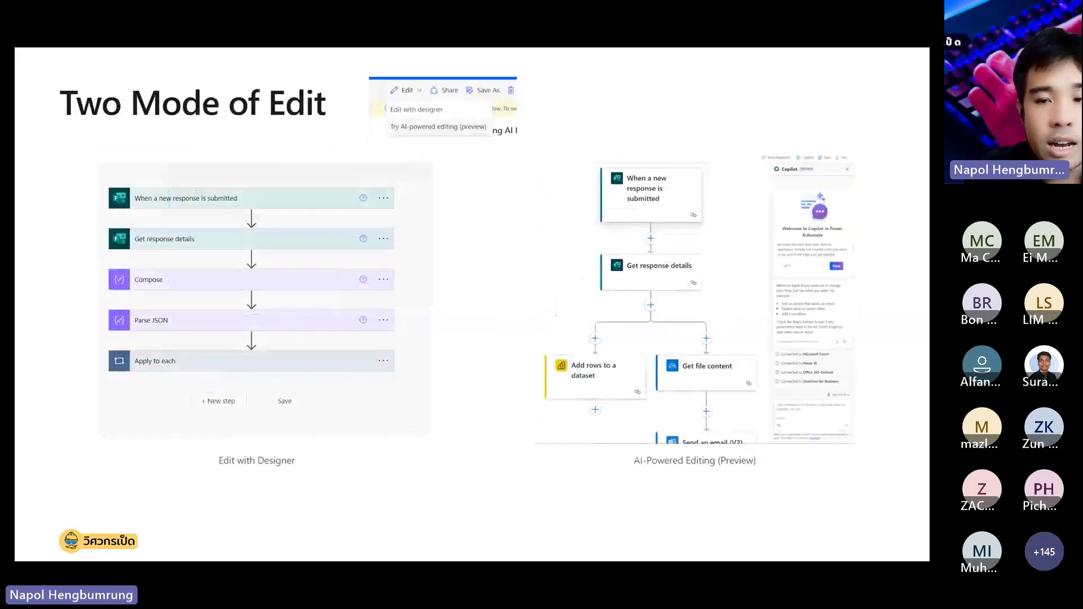
pyautogui.press('Right')
pyautogui.press('Right')
pyautogui.press('Right')
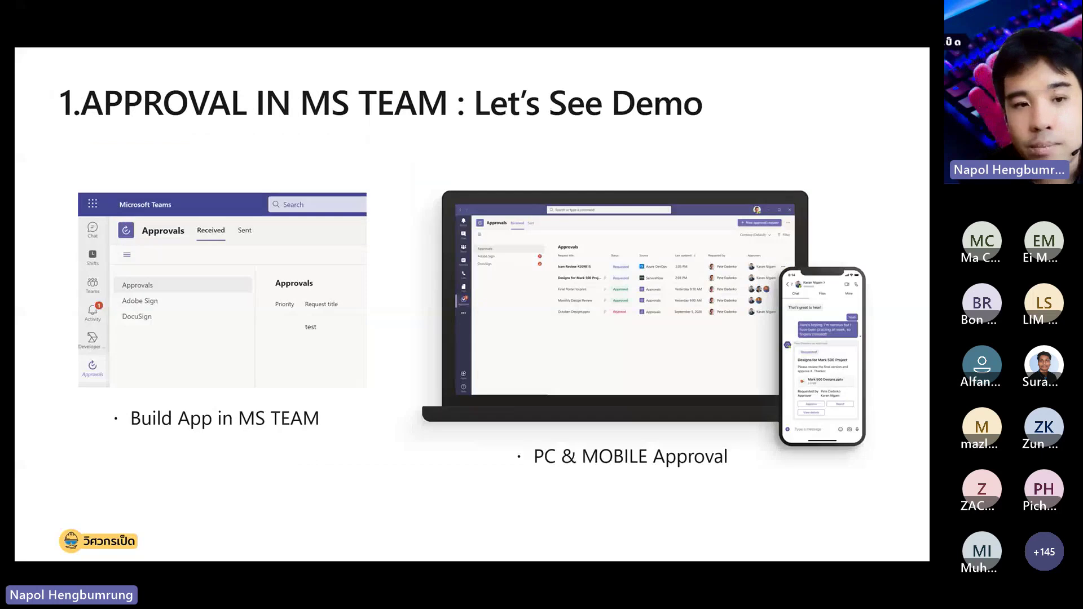
pyautogui.press('Right')
pyautogui.press('Right')
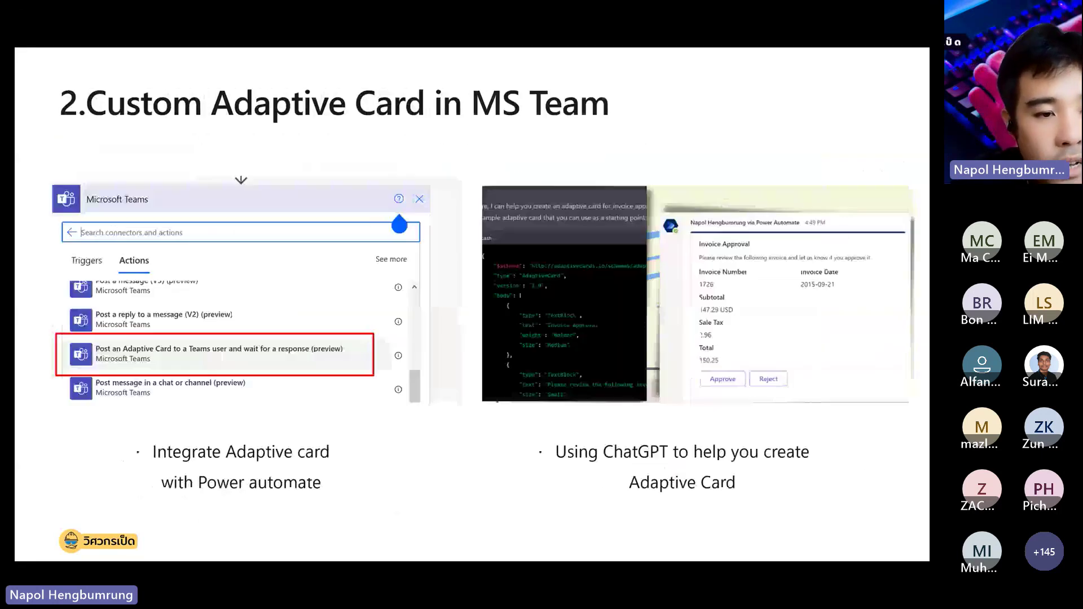
pyautogui.press('Escape')
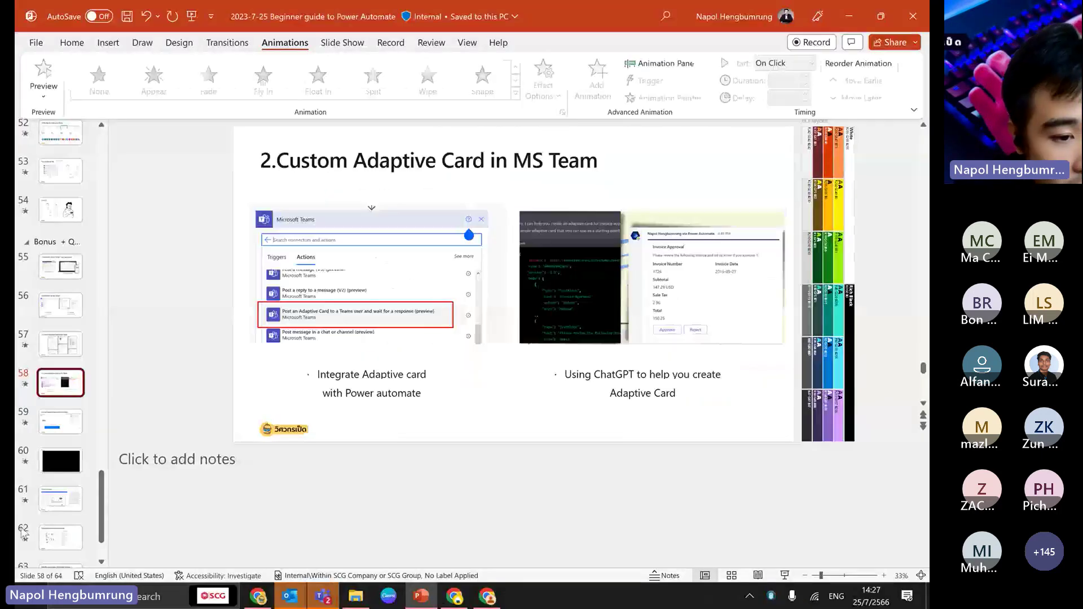
# - Present the Let's Know Each Others slide full screen and bring up the Teams meeting window
pyautogui.scroll(-3, 72, 514)
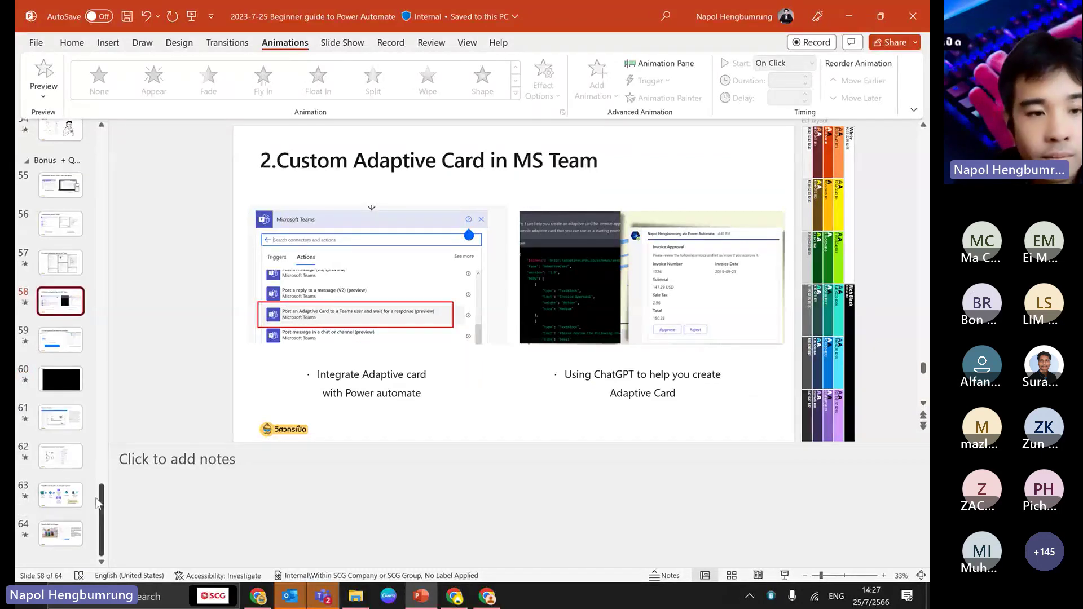
pyautogui.moveTo(97, 502); pyautogui.dragTo(120, 133)
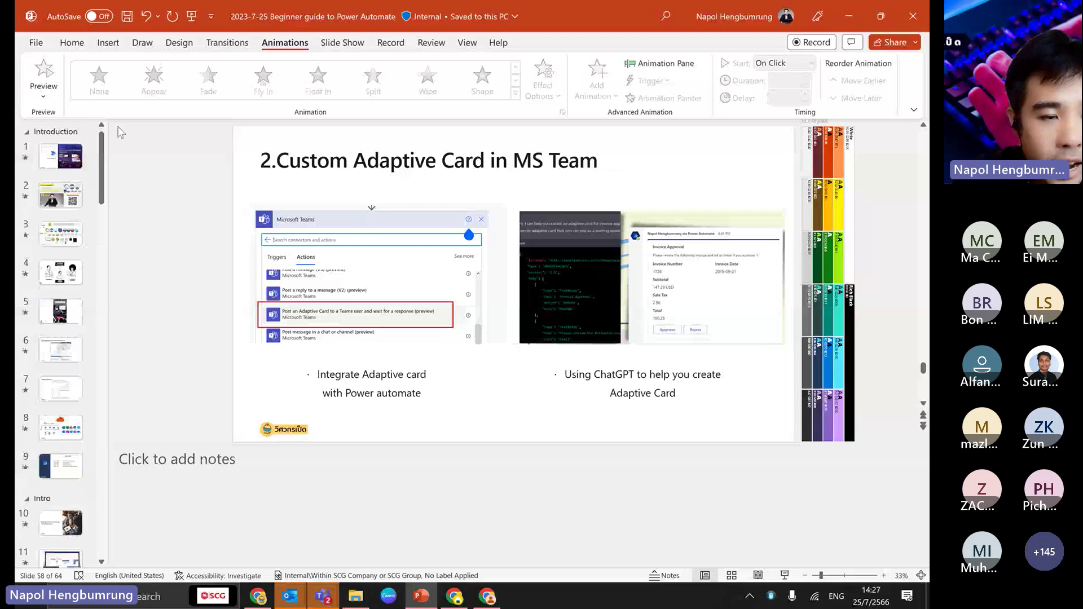
pyautogui.scroll(-2, 56, 294)
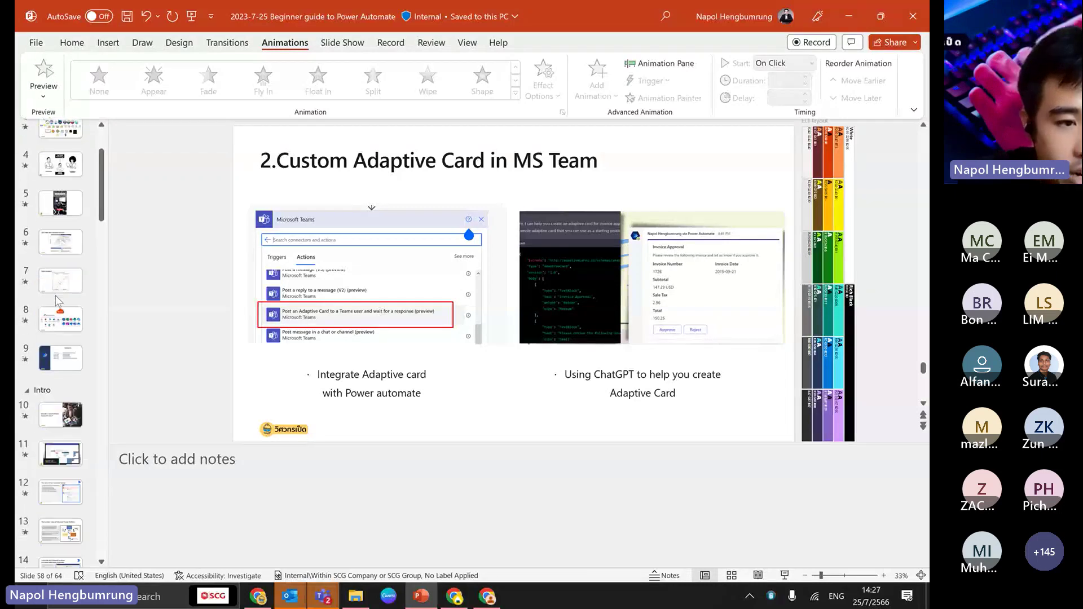
pyautogui.scroll(2, 56, 297)
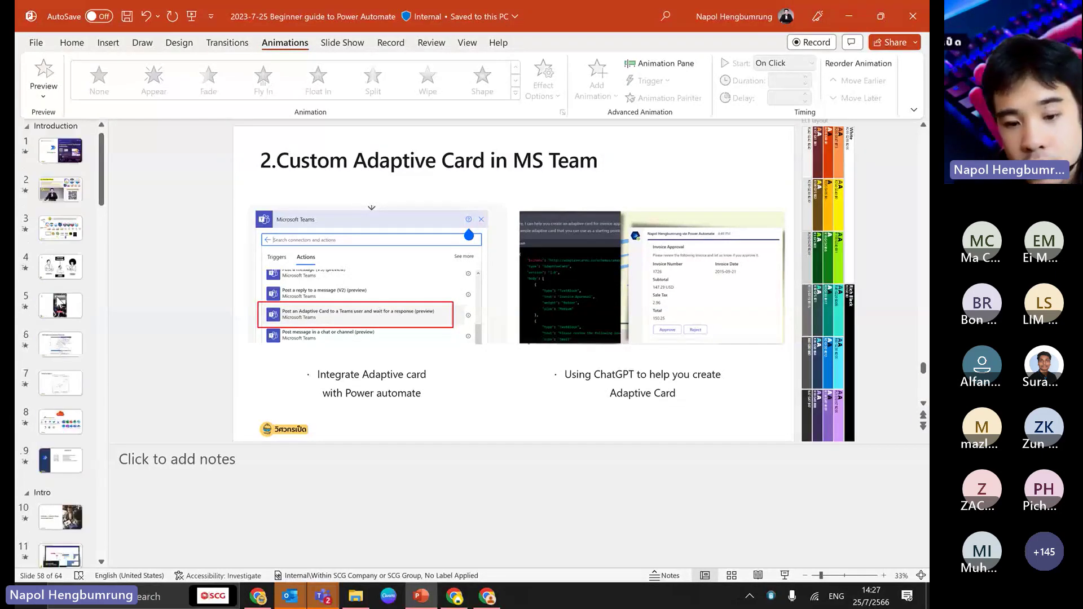
pyautogui.press('F5')
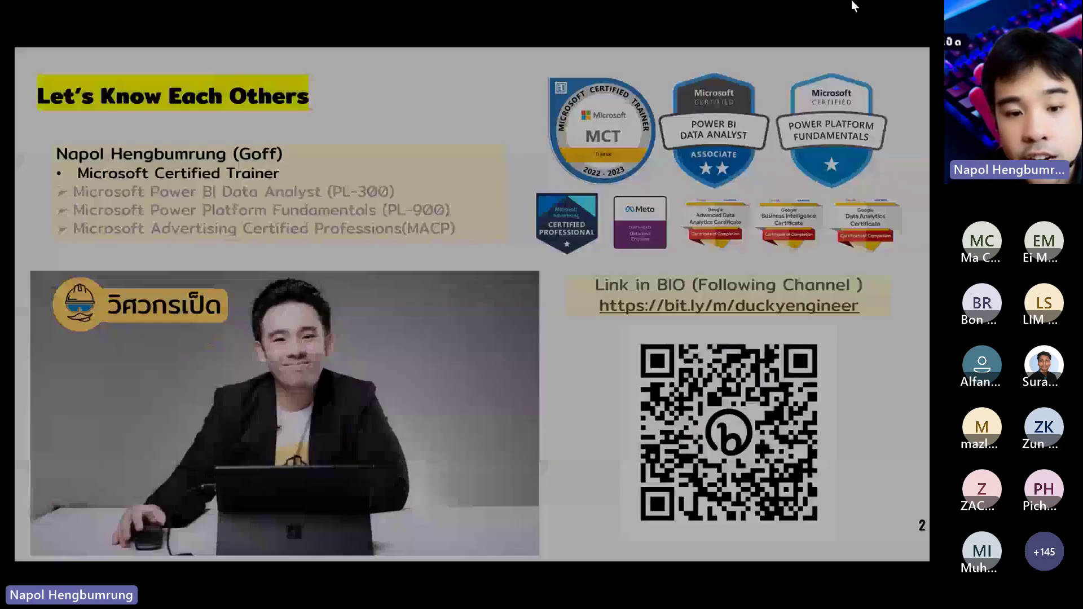
pyautogui.hotkey('alt', 'Tab')
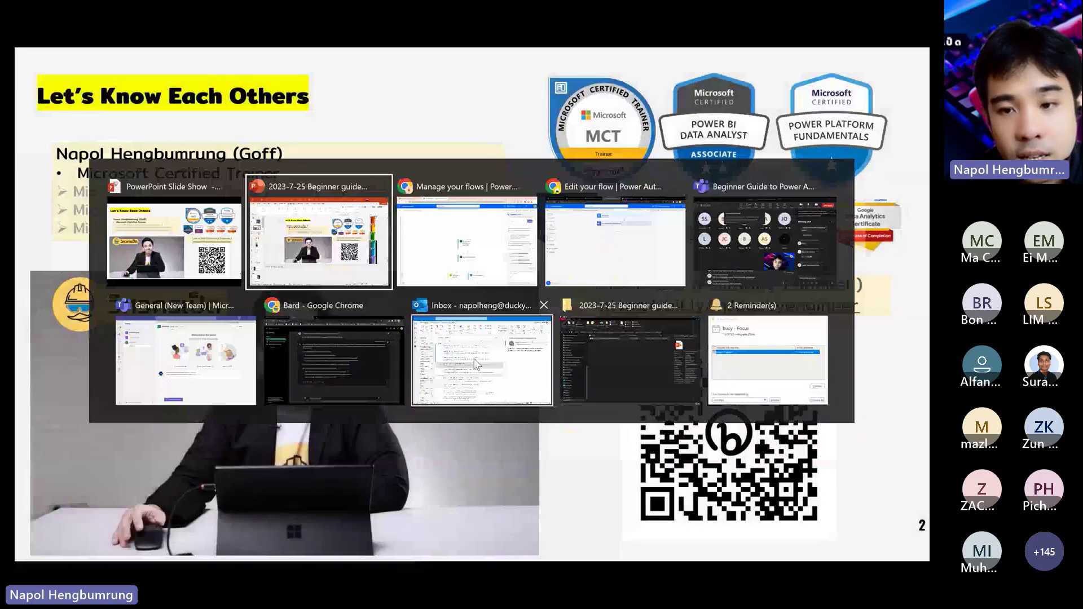
pyautogui.hotkey('alt', 'Tab')
pyautogui.hotkey('alt', 'Tab')
pyautogui.hotkey('alt', 'Tab')
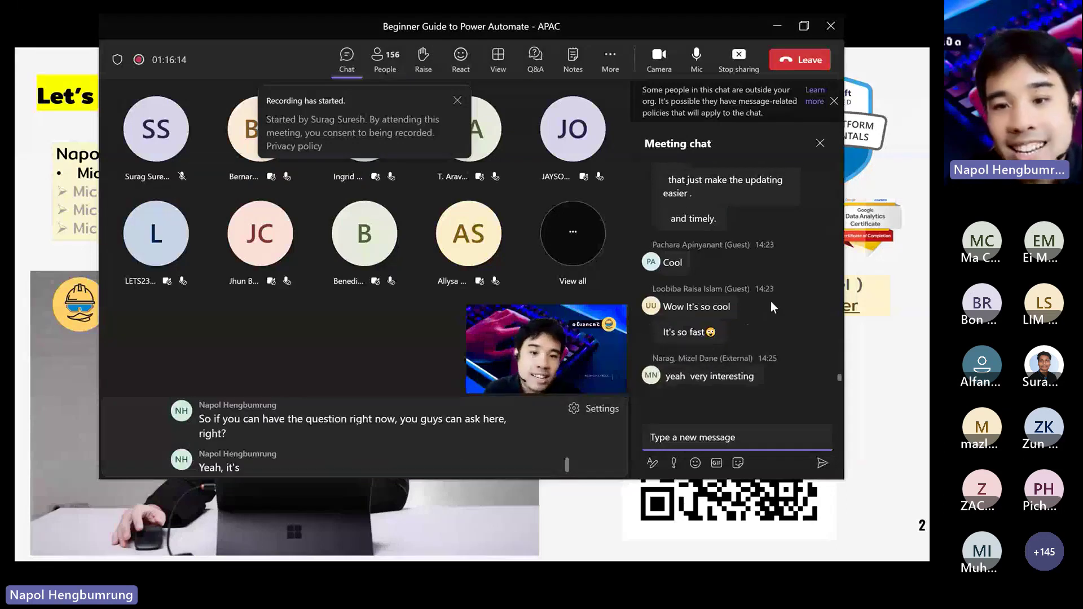
# - Scroll the Teams meeting chat to the newest messages and move the meeting window up and right
pyautogui.scroll(1, 762, 295)
pyautogui.scroll(1, 762, 294)
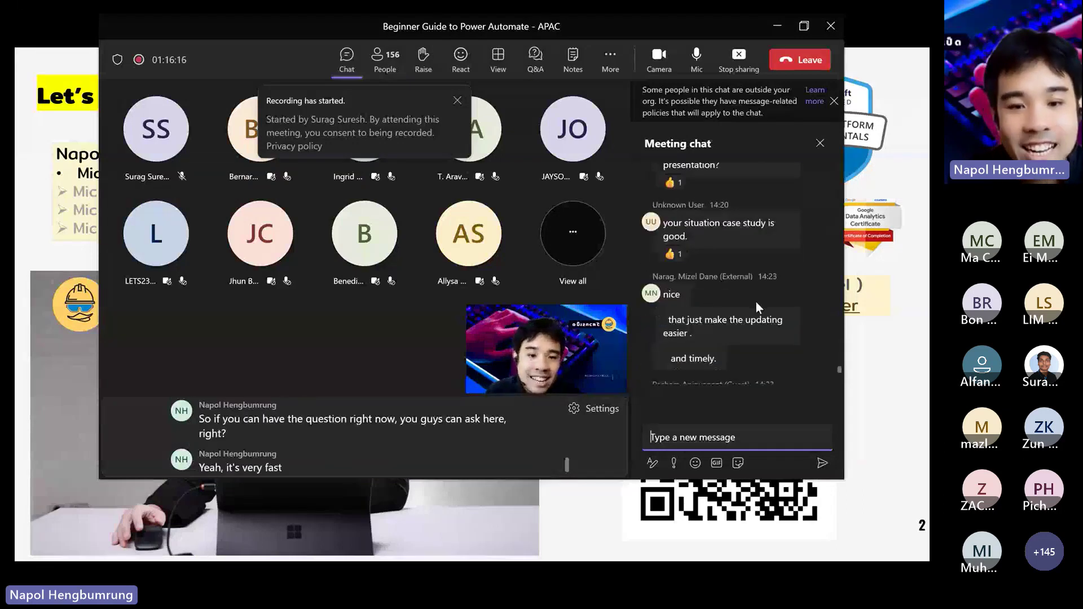
pyautogui.scroll(-2, 755, 300)
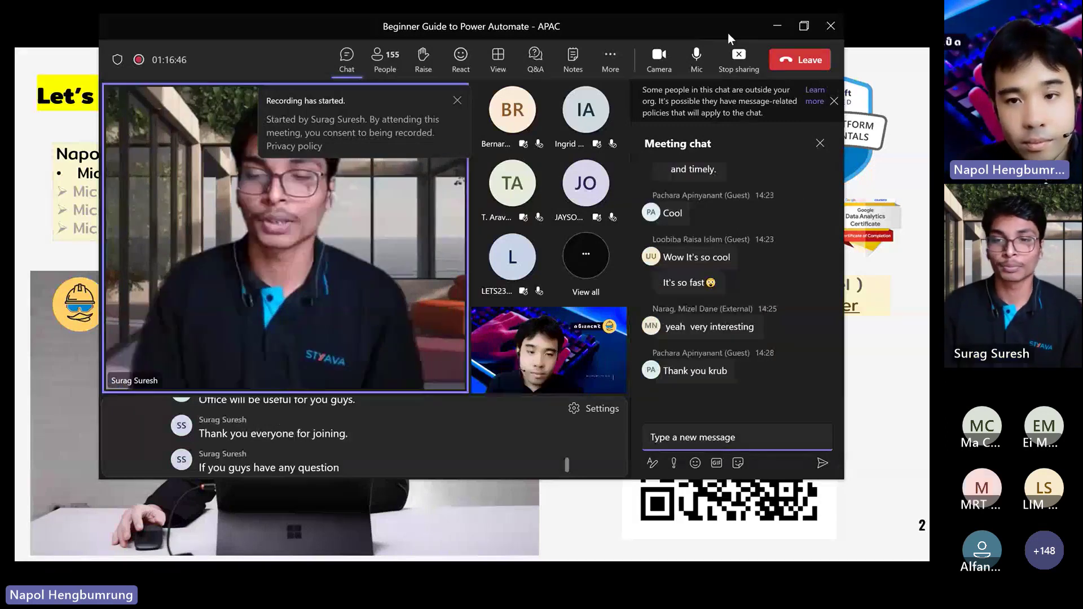
pyautogui.moveTo(728, 32); pyautogui.dragTo(459, 86)
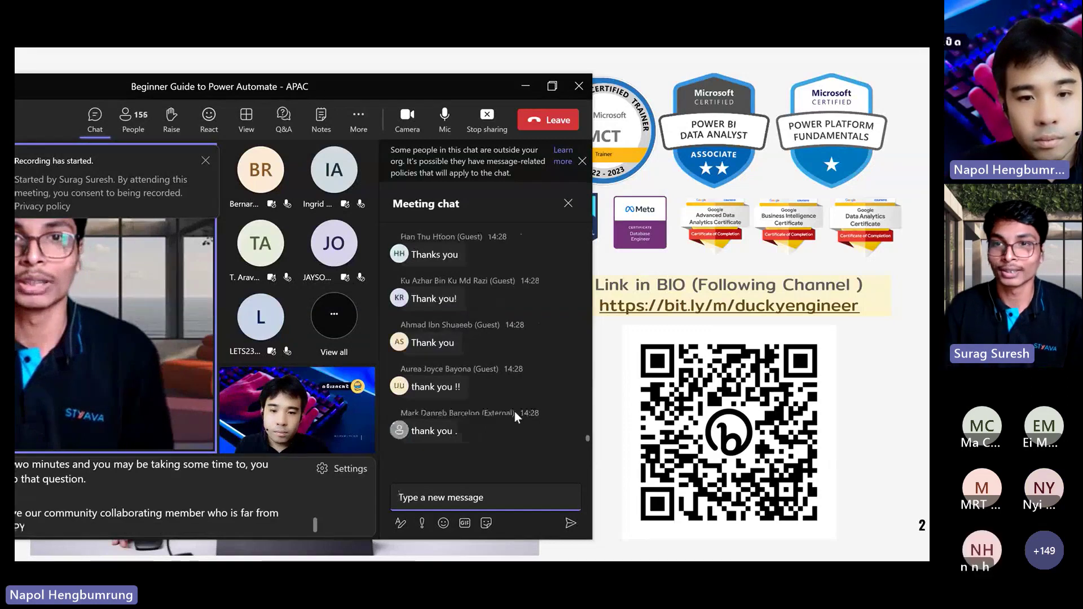
pyautogui.scroll(5, 511, 418)
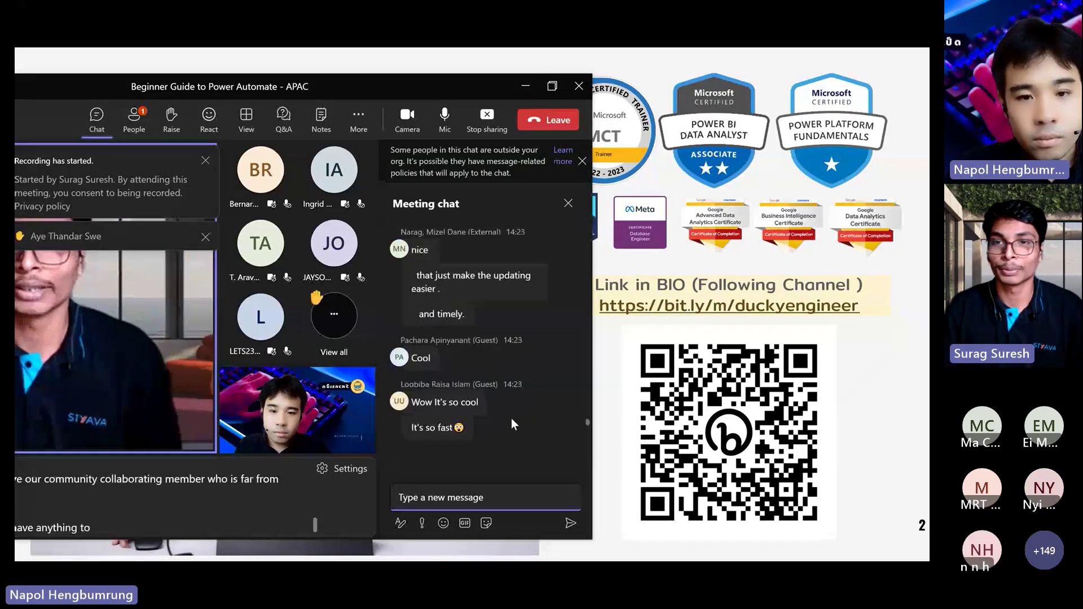
pyautogui.scroll(3, 511, 418)
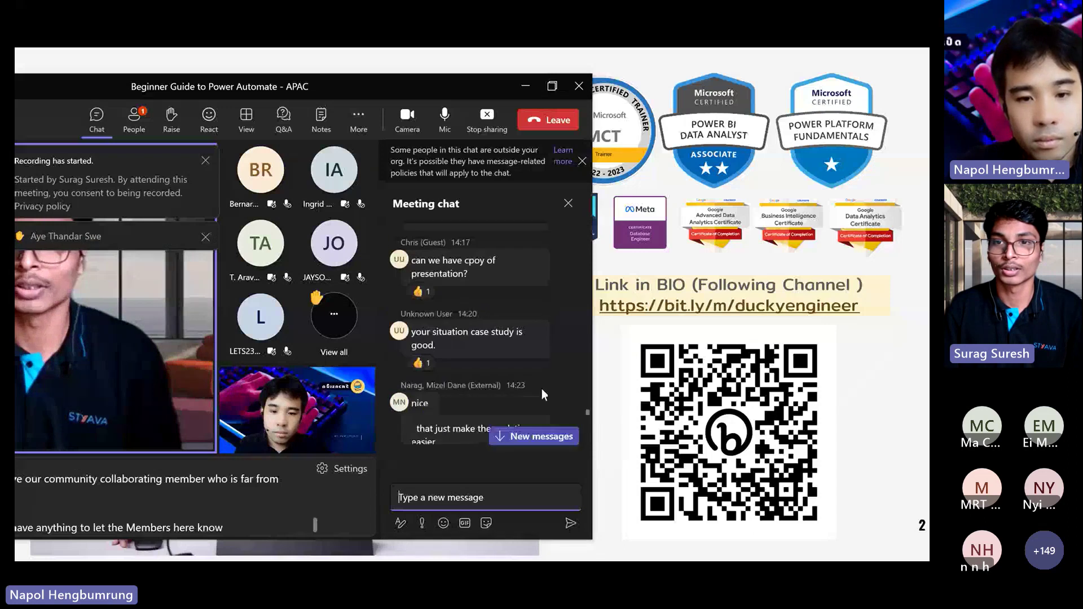
pyautogui.scroll(2, 523, 381)
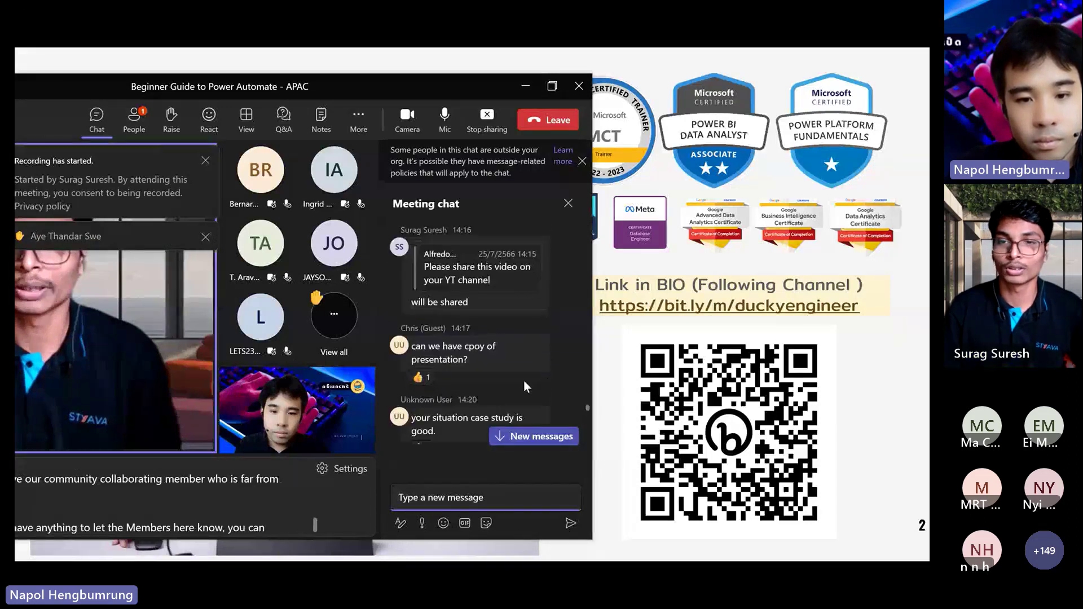
pyautogui.scroll(4, 539, 397)
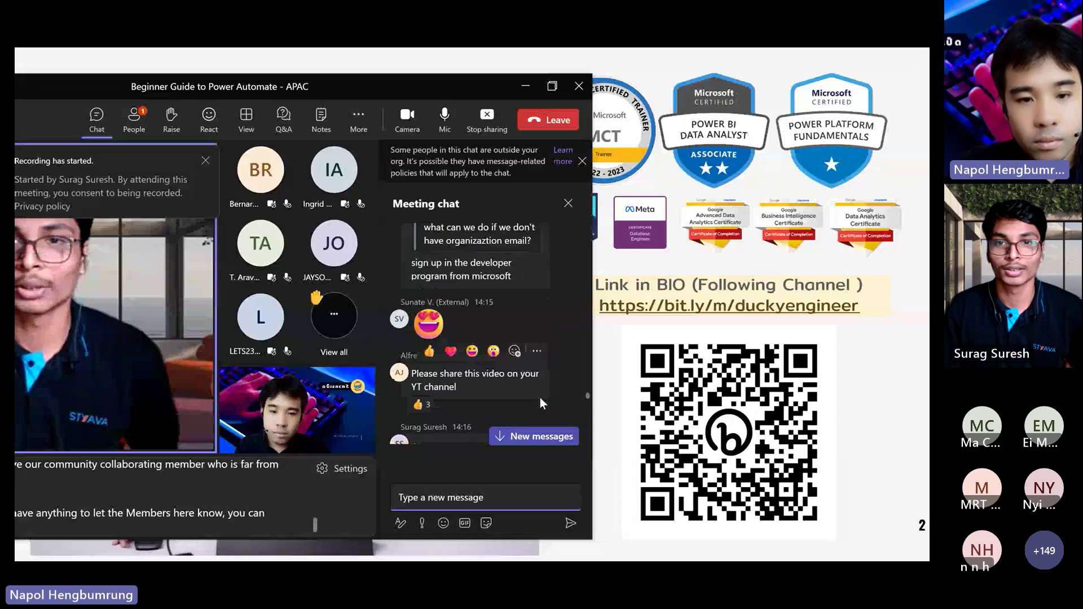
pyautogui.scroll(-10, 539, 397)
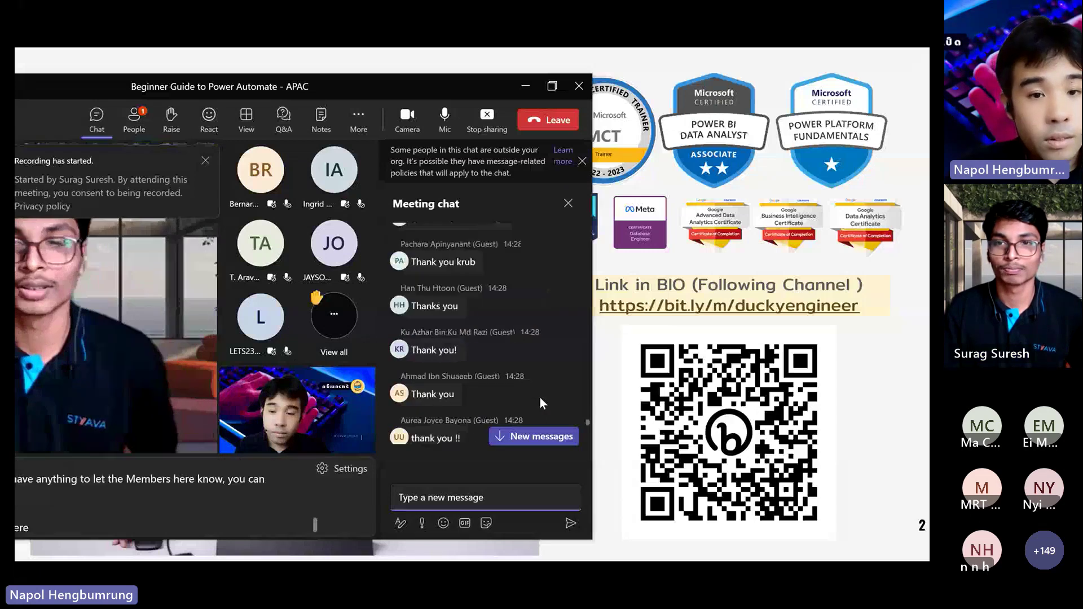
pyautogui.click(534, 436)
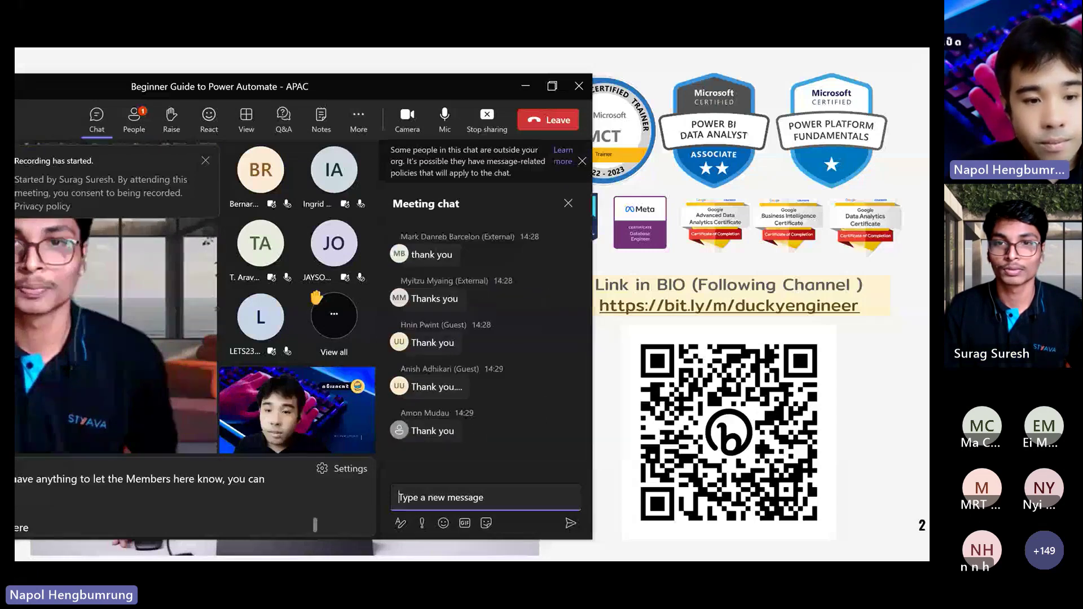
pyautogui.moveTo(356, 82); pyautogui.dragTo(504, 49)
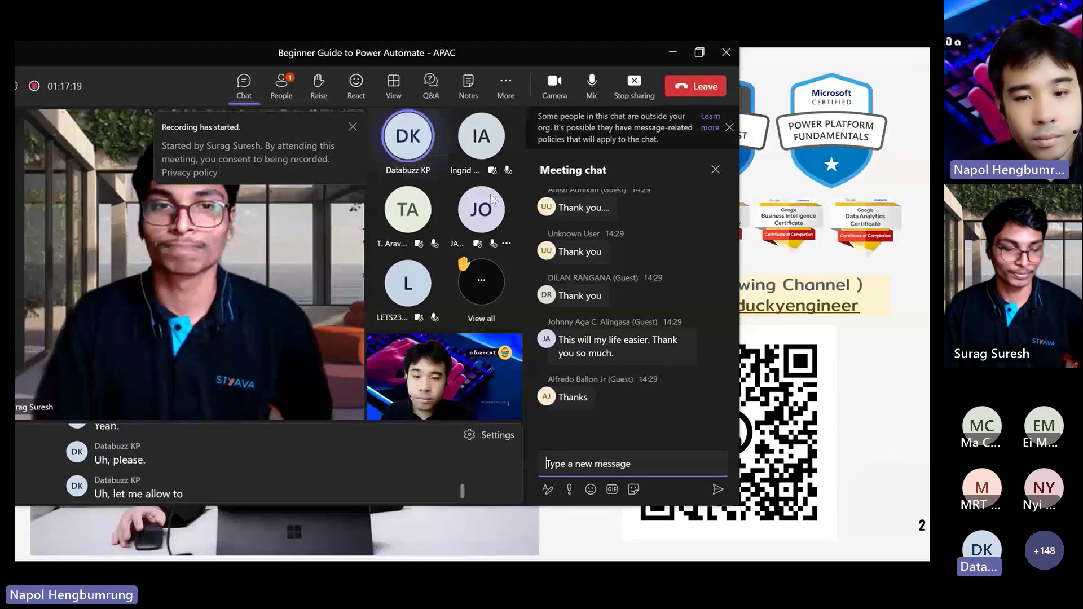
pyautogui.moveTo(491, 195)
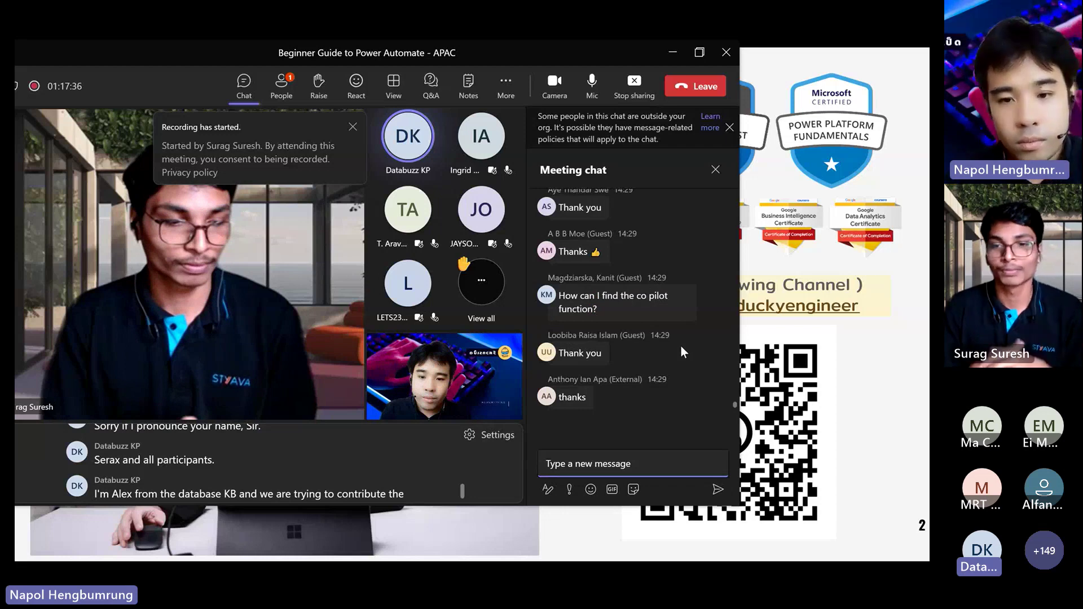
pyautogui.hotkey('alt', 'Tab')
pyautogui.click(712, 282)
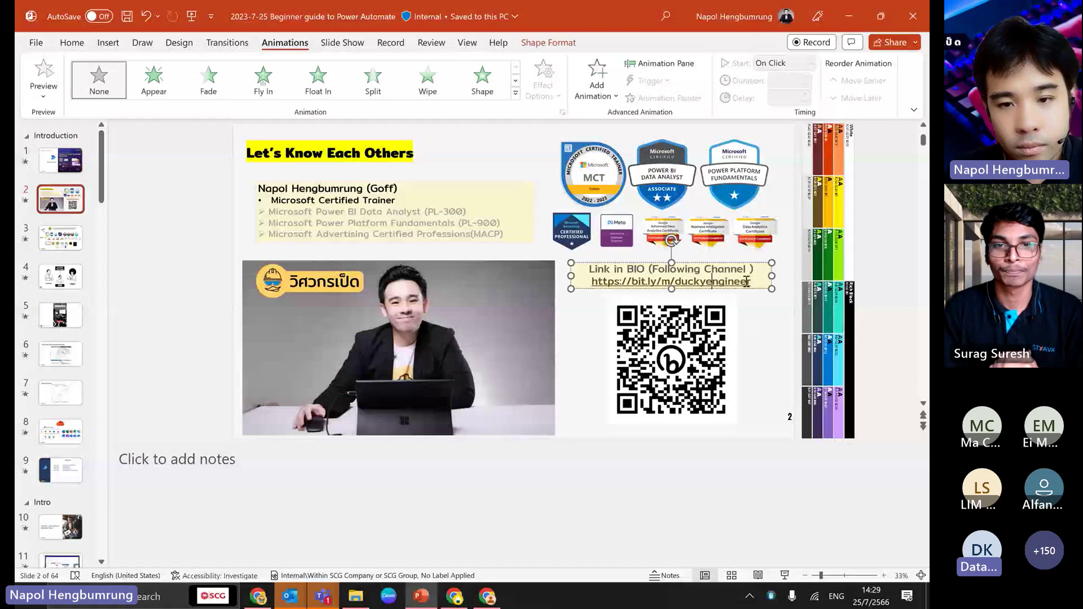
pyautogui.tripleClick(746, 281)
pyautogui.hotkey('ctrl', 'c')
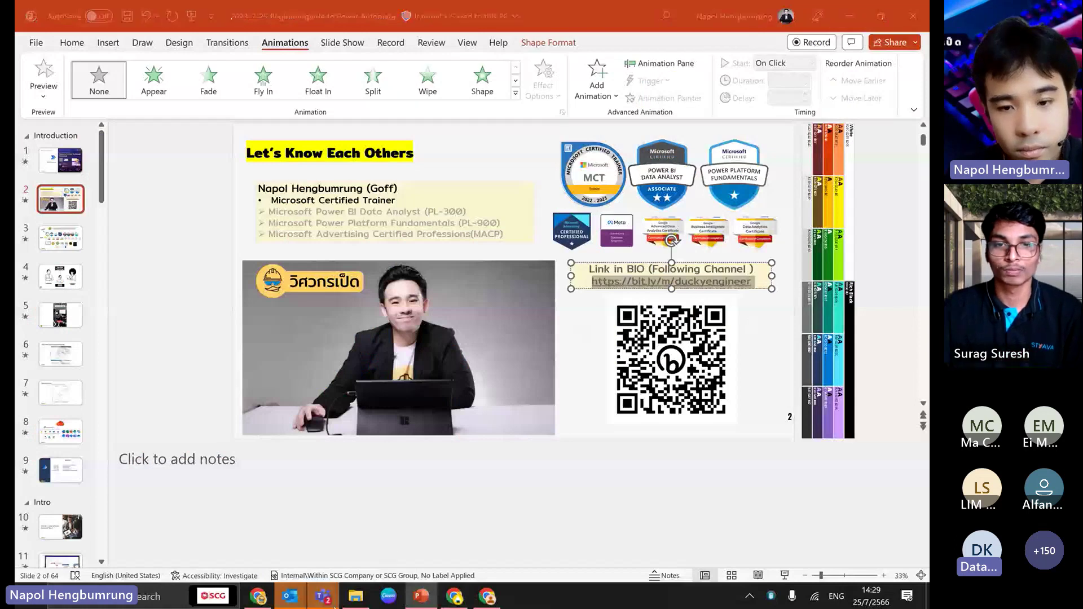
pyautogui.click(323, 597)
# - Paste and send the bit.ly link, then send the message 'You can follow me hee'
pyautogui.hotkey('ctrl', 'v')
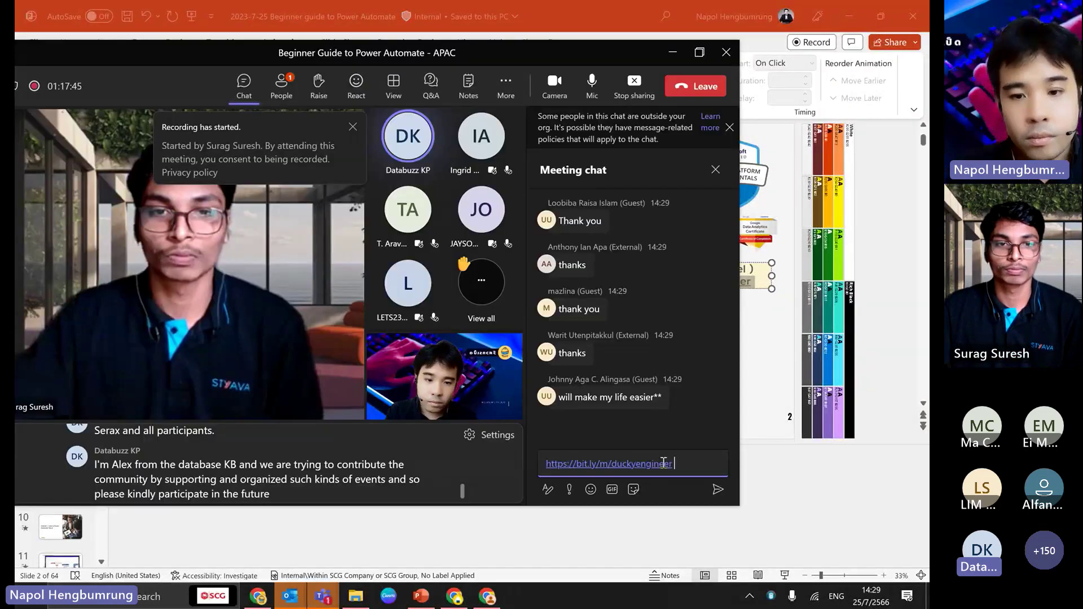
pyautogui.press('Return')
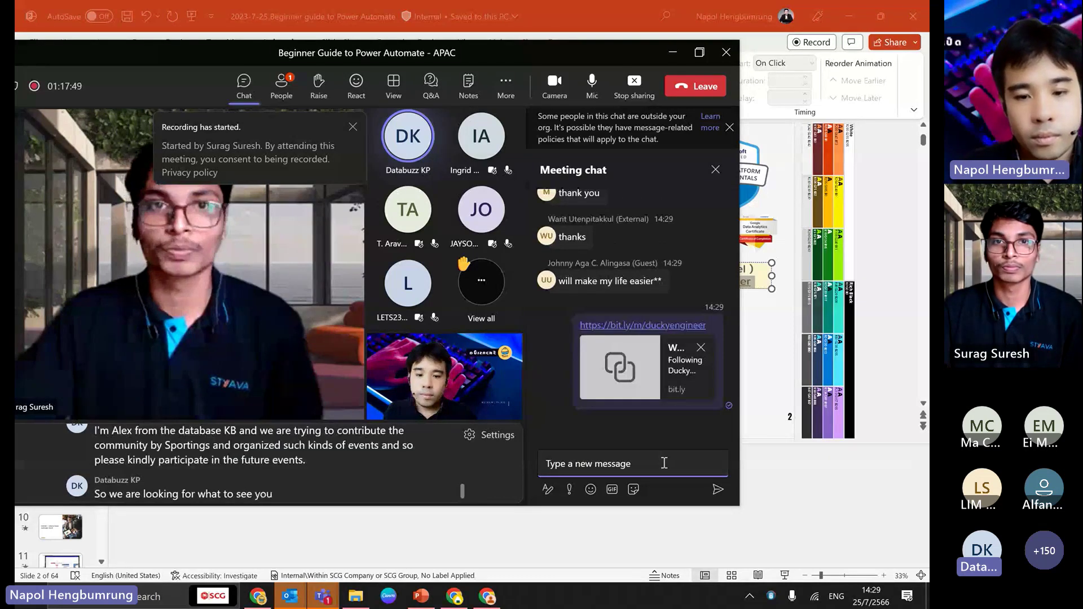
pyautogui.write('You c')
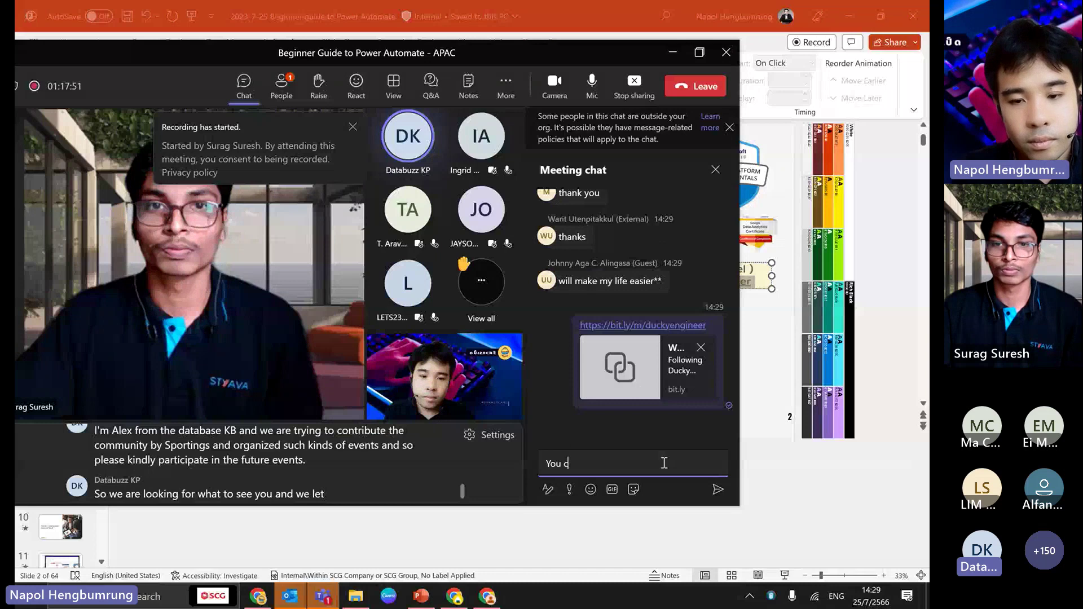
pyautogui.write('an follow me hee')
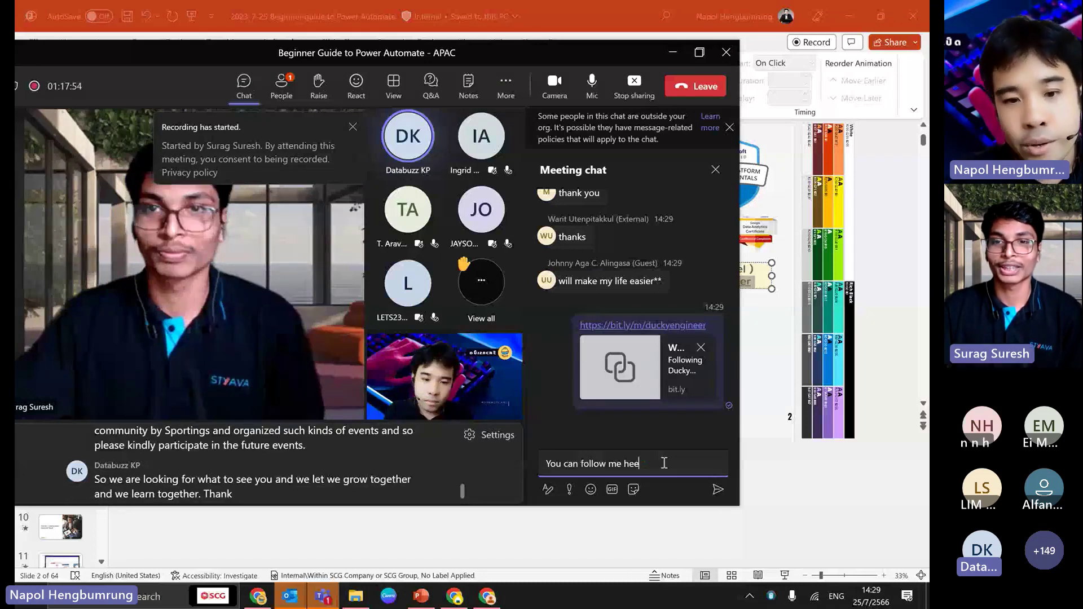
pyautogui.press('Return')
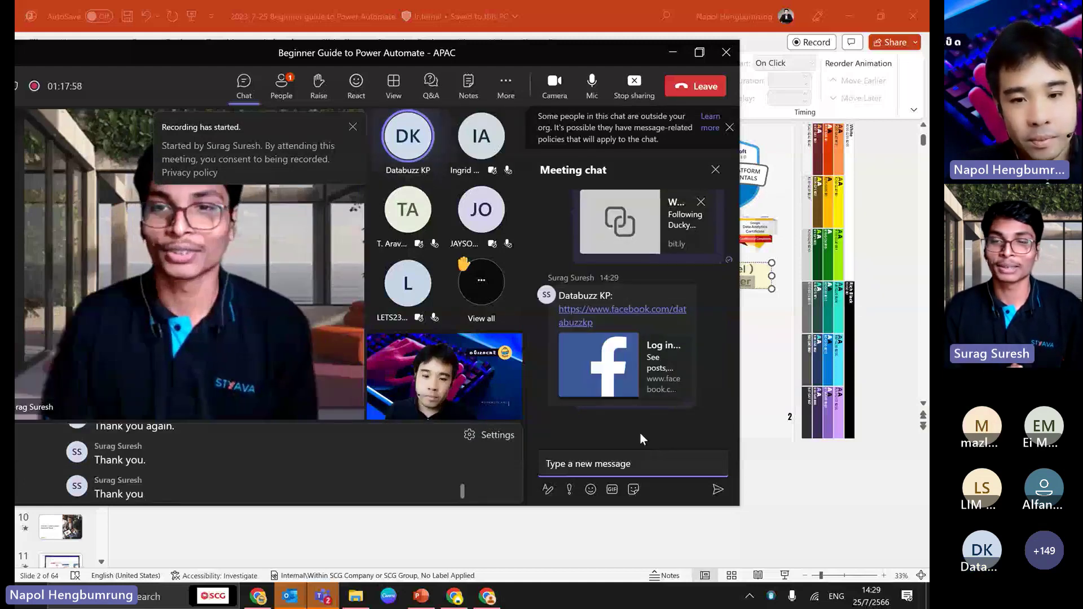
pyautogui.moveTo(644, 405)
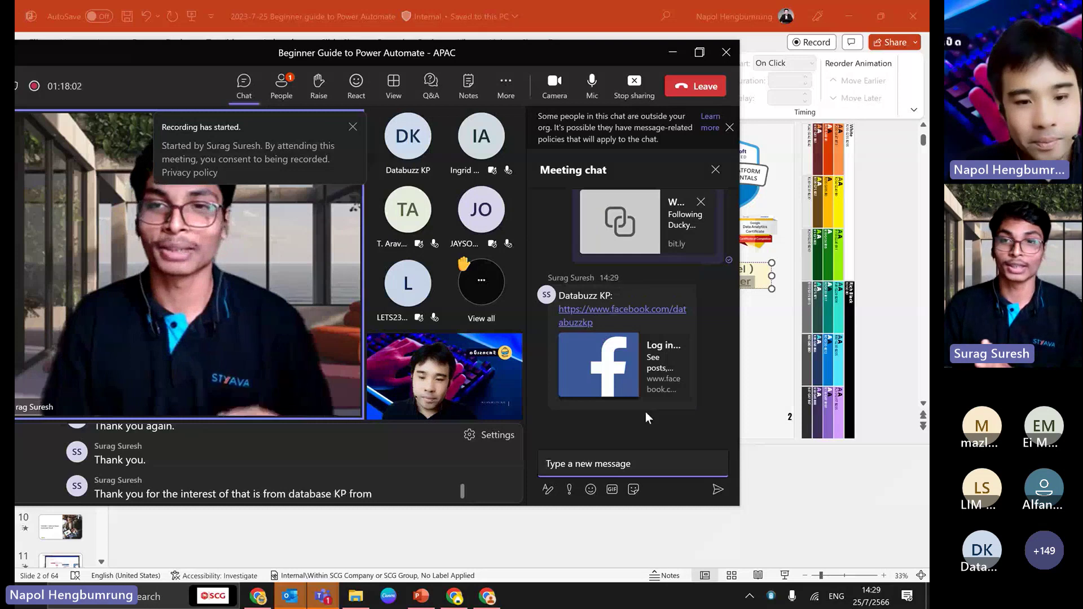